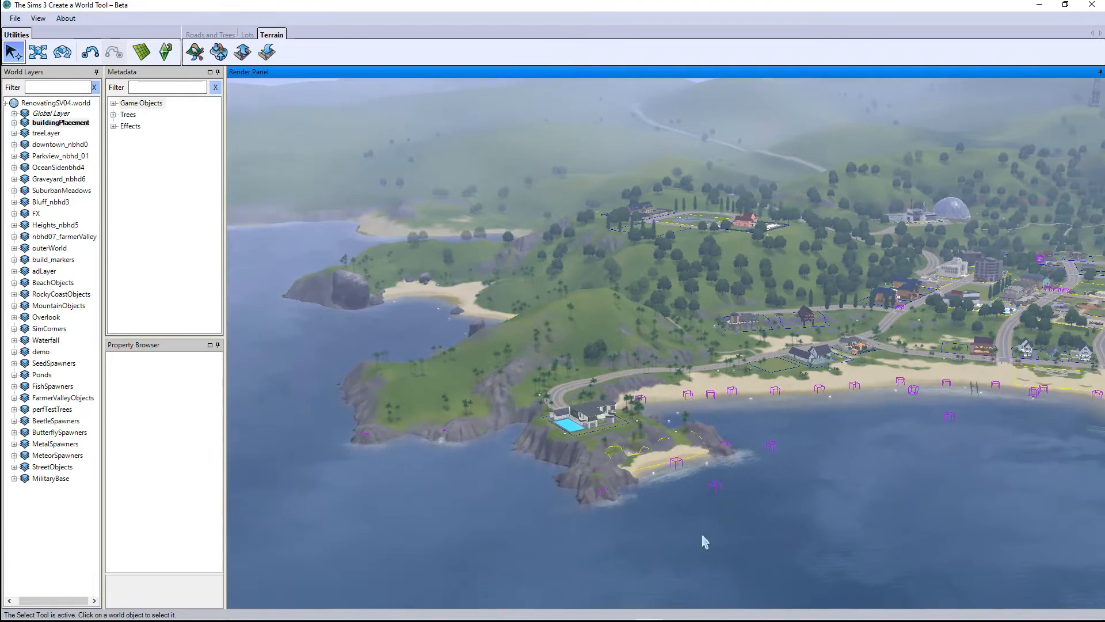
Step: Survey the world from the coastline to downtown and look closely at the diner lot beside the office tower
right_click_drag(702, 534, 855, 401)
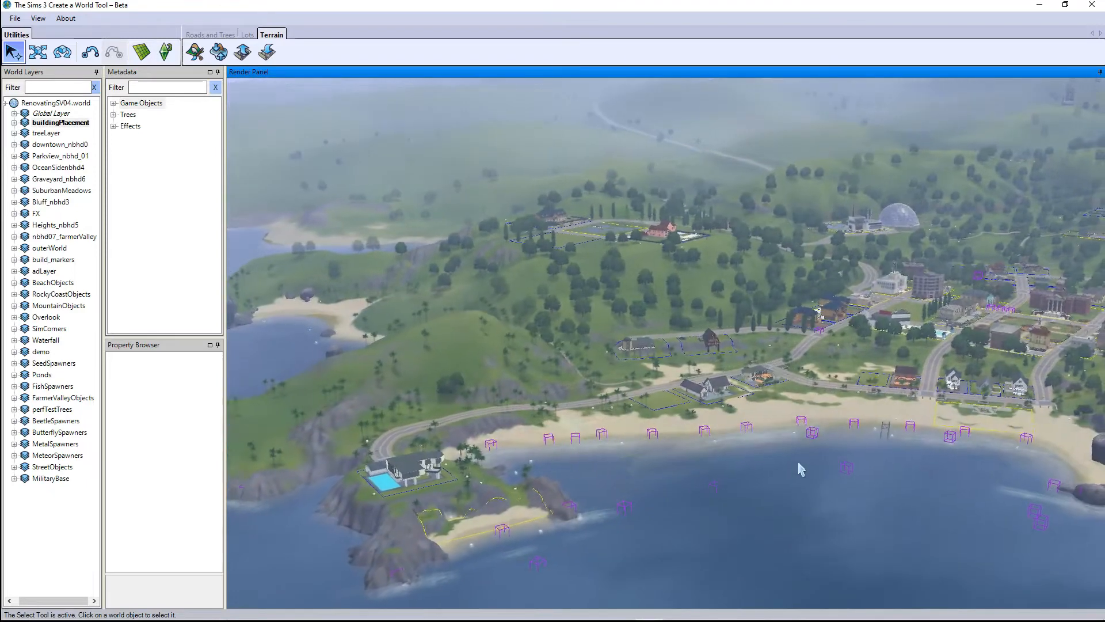
right_click_drag(798, 462, 790, 502)
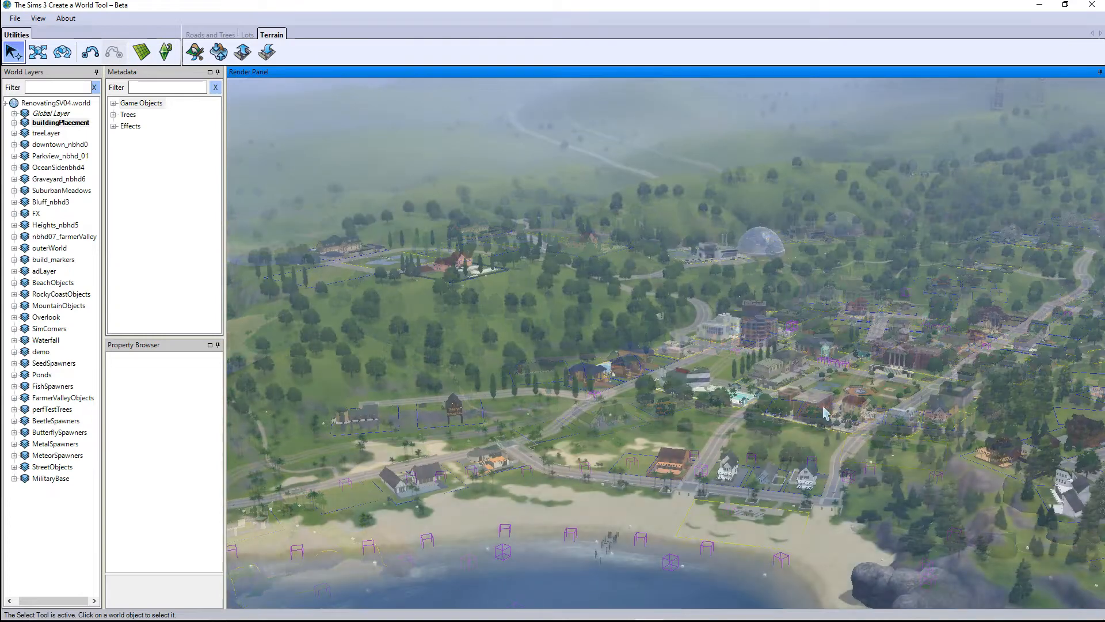
right_click_drag(826, 413, 827, 280)
scroll(847, 421, "up", 1)
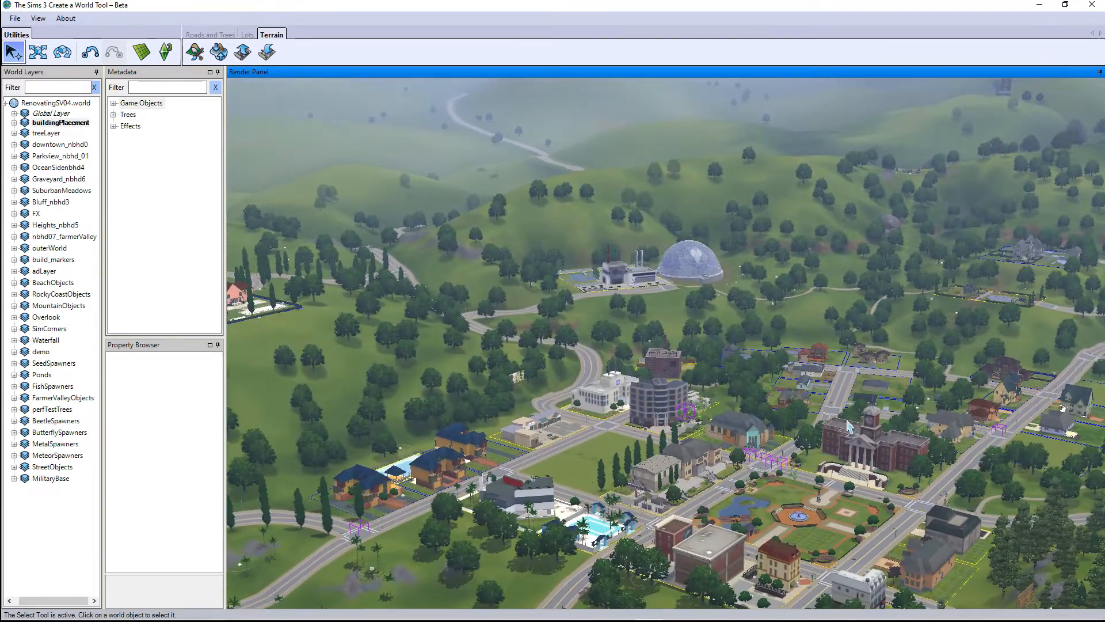
right_click_drag(804, 490, 821, 507)
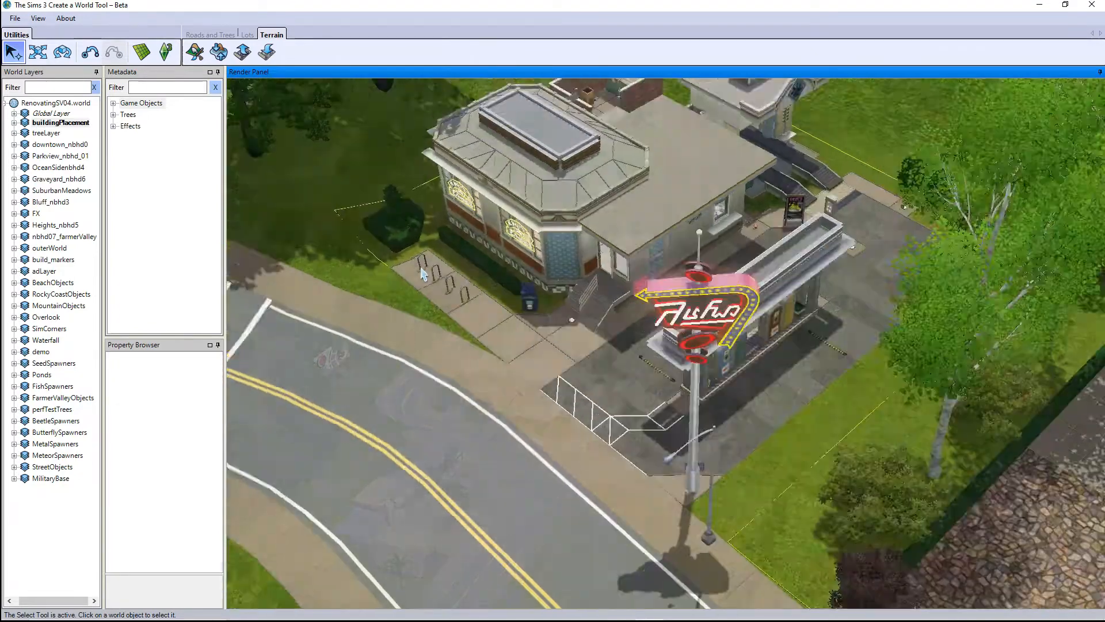
right_click_drag(421, 268, 494, 283)
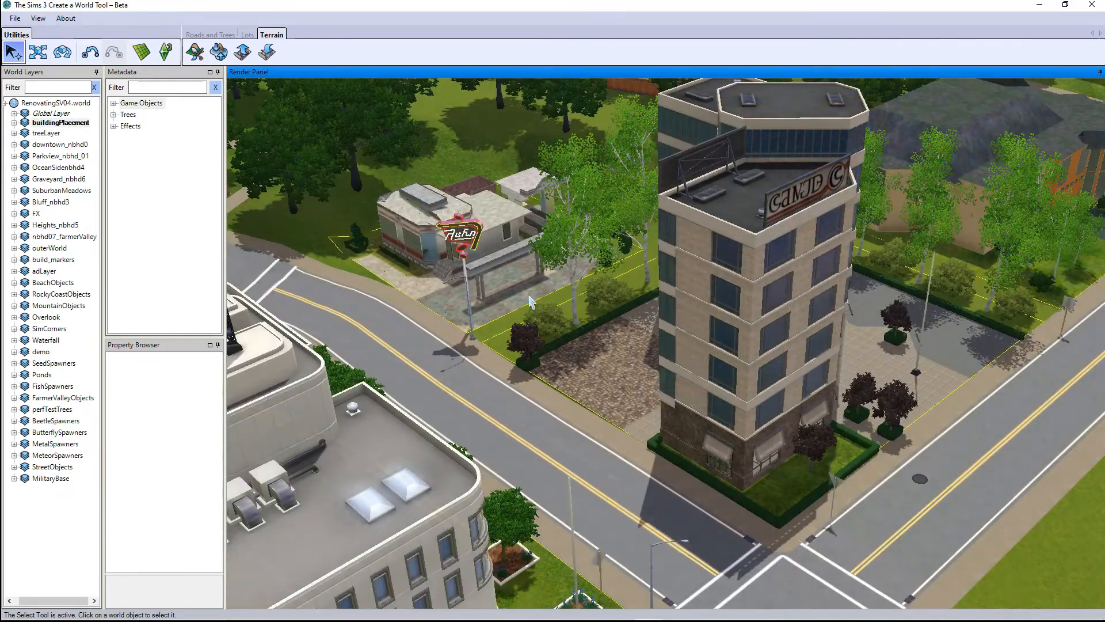
right_click_drag(530, 297, 691, 340)
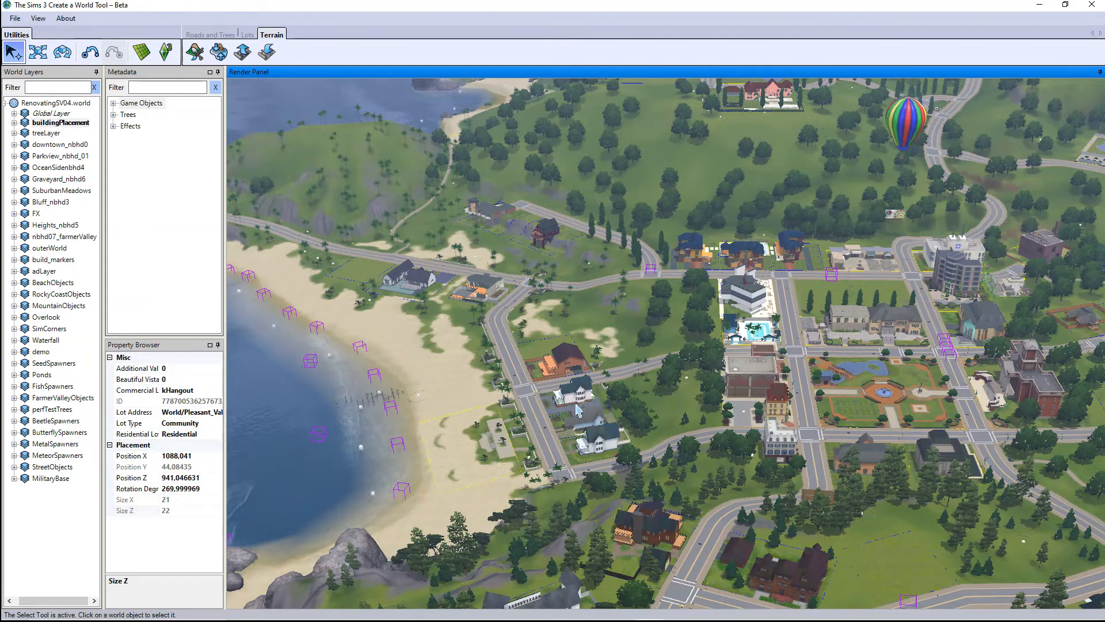
Step: Examine the downtown blocks around the central park, including the large lot with the red trees and the diner
right_click_drag(576, 405, 687, 362)
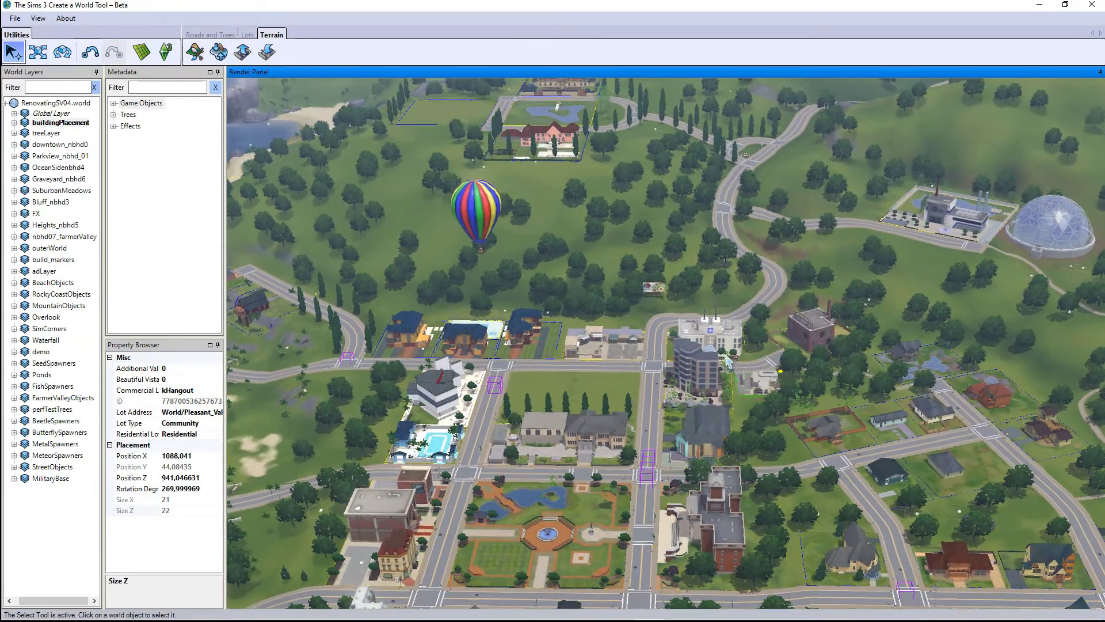
scroll(727, 361, "up", 3)
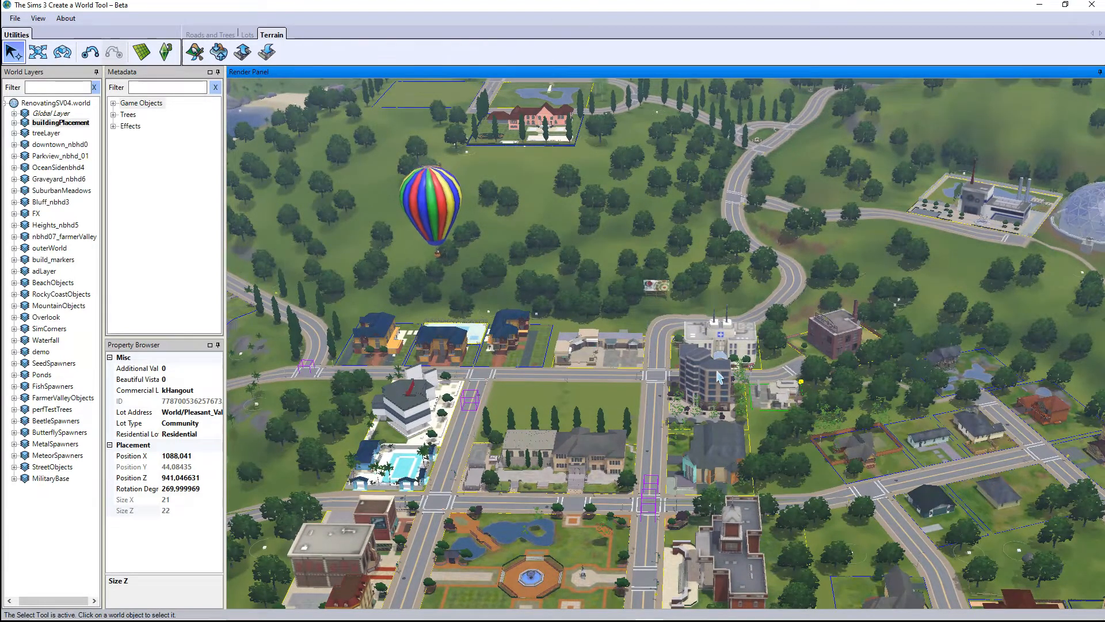
right_click_drag(745, 460, 732, 533)
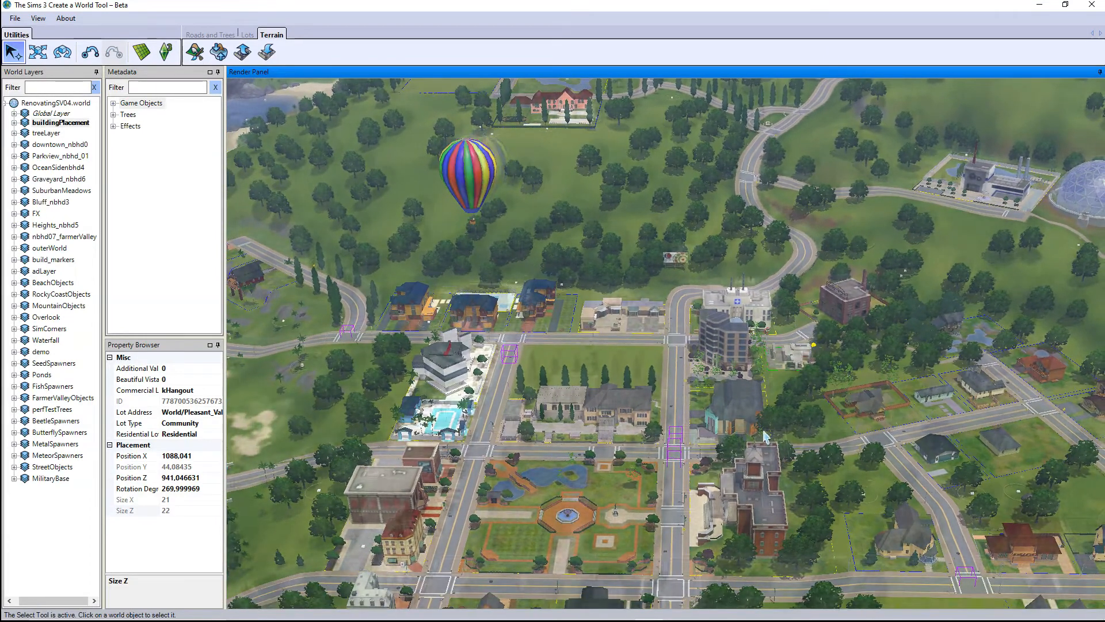
scroll(722, 452, "up", 2)
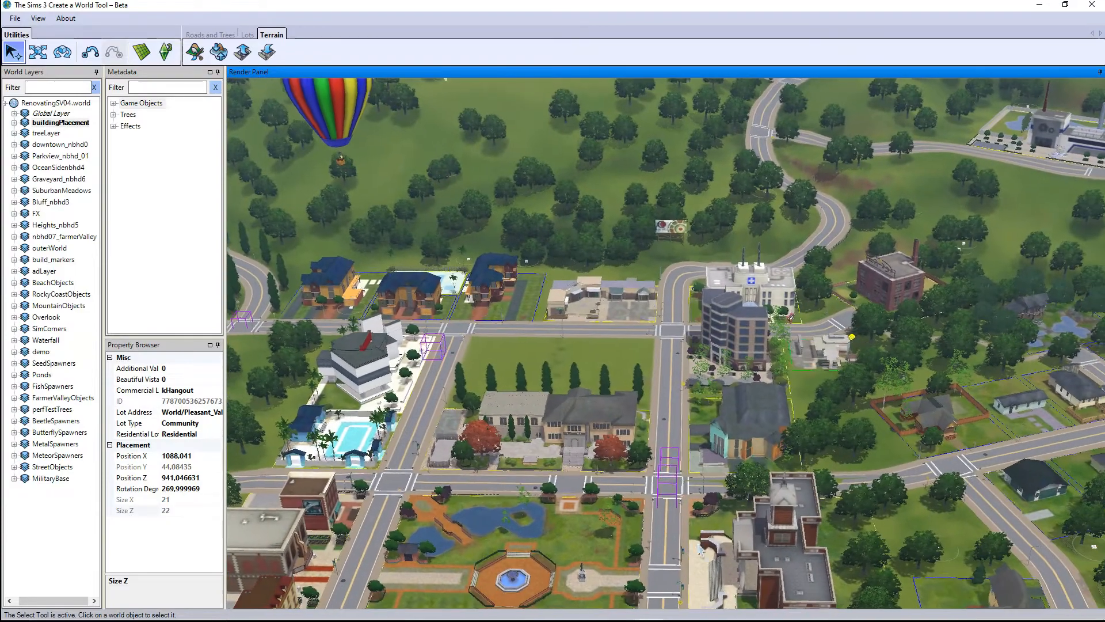
scroll(673, 474, "up", 2)
right_click_drag(742, 478, 710, 496)
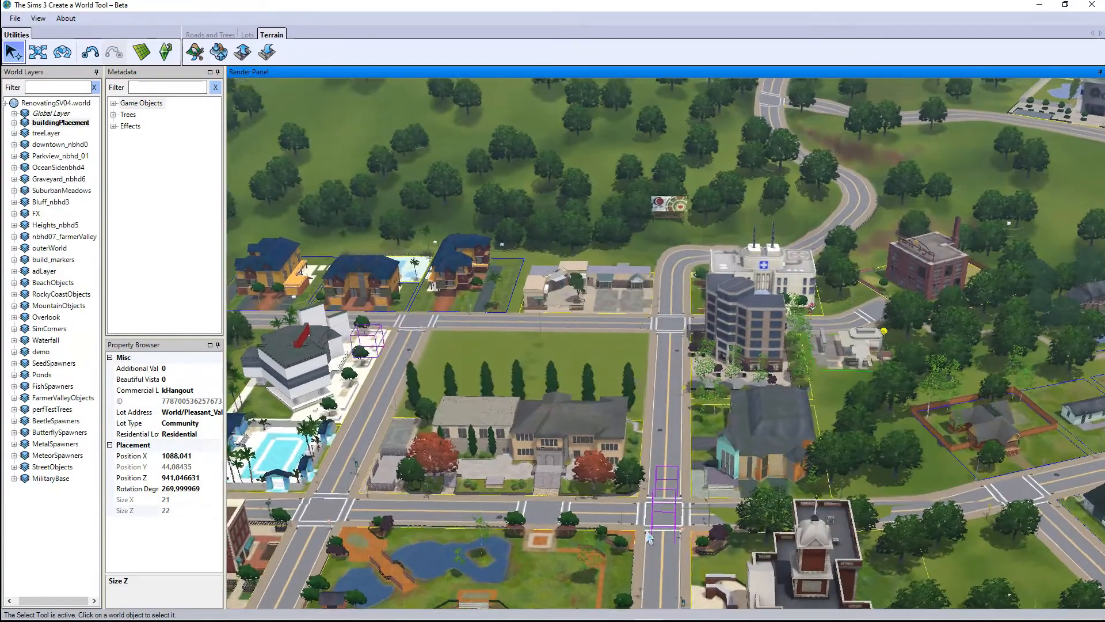
scroll(713, 502, "up", 3)
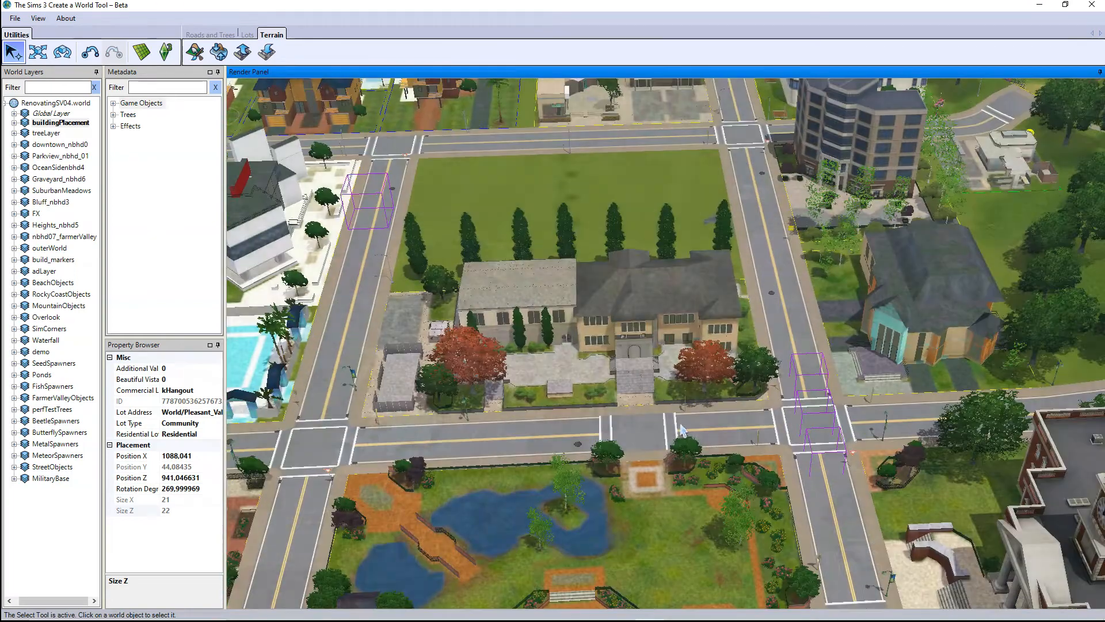
scroll(681, 429, "up", 2)
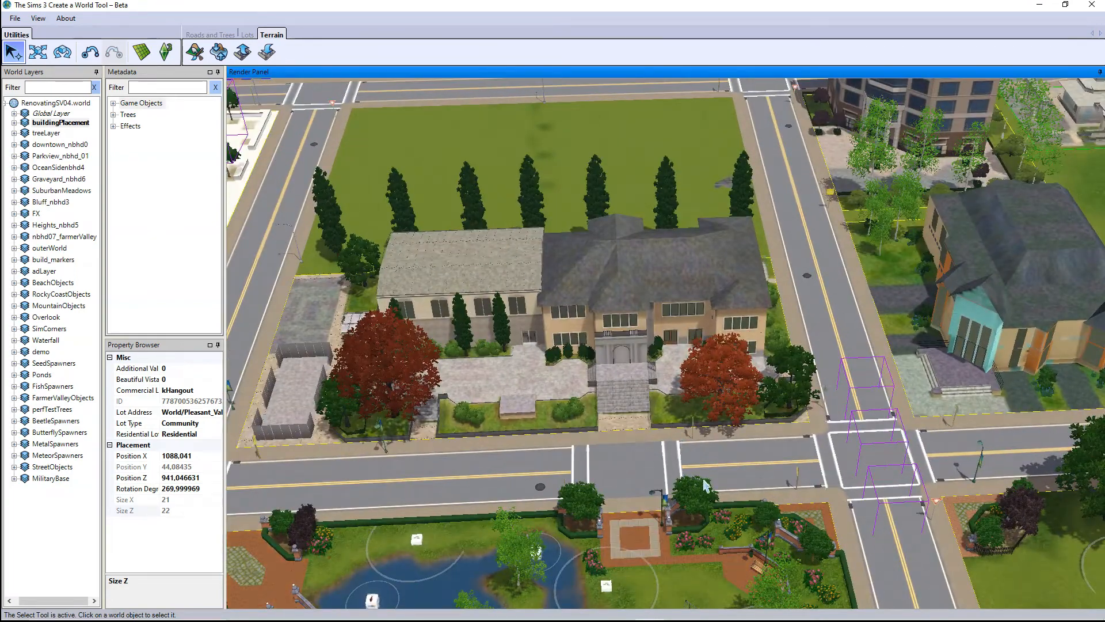
right_click_drag(706, 485, 685, 357)
scroll(547, 380, "up", 3)
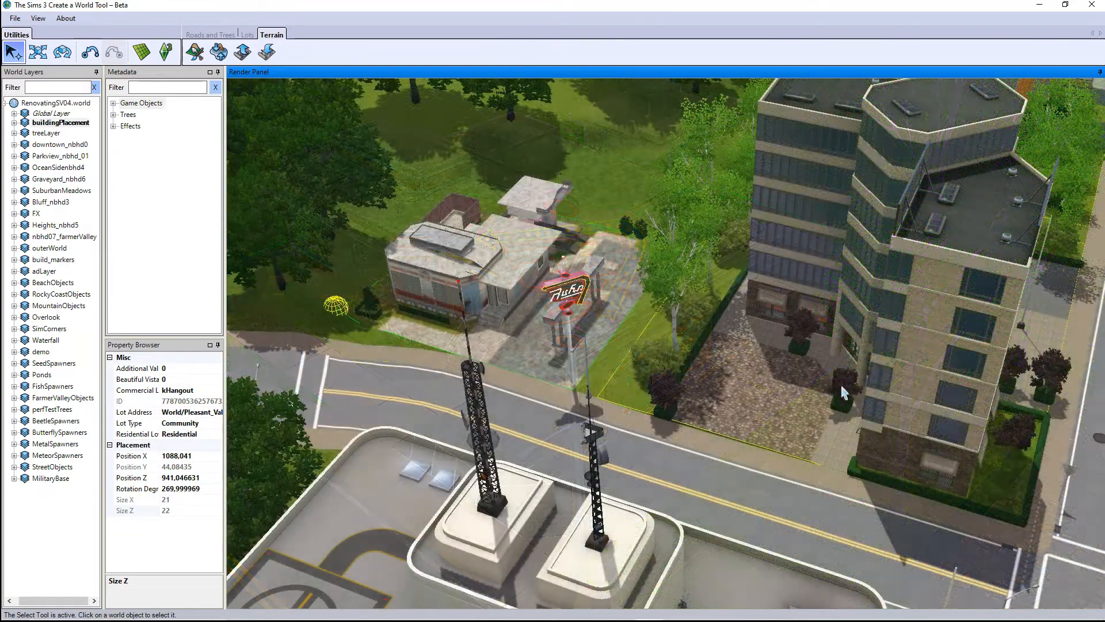
right_click_drag(951, 392, 913, 469)
scroll(864, 469, "up", 4)
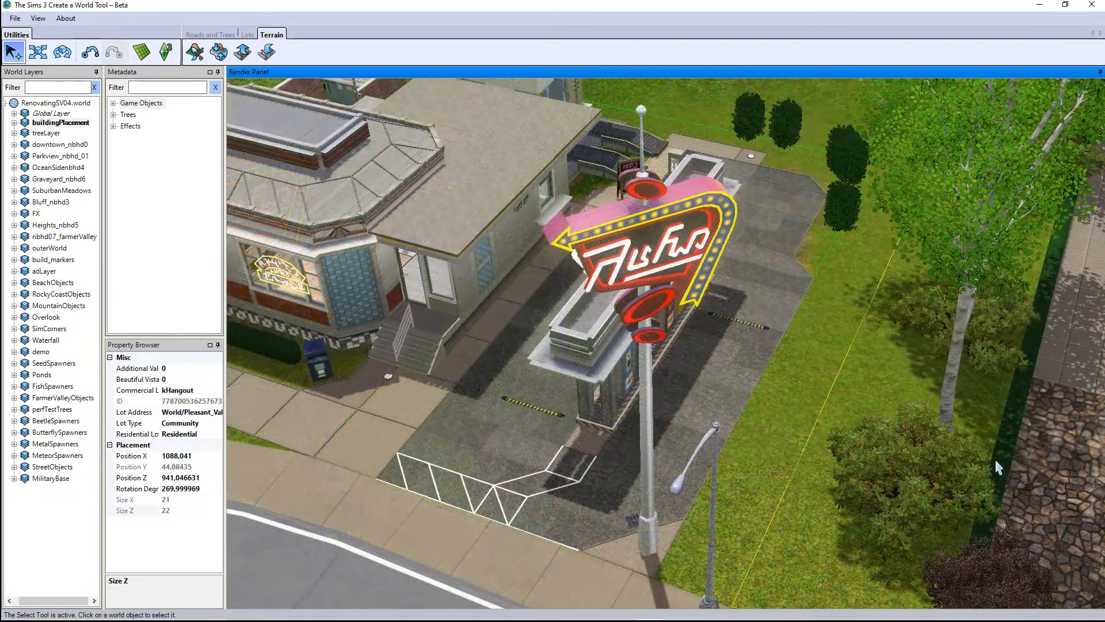
right_click_drag(920, 468, 876, 390)
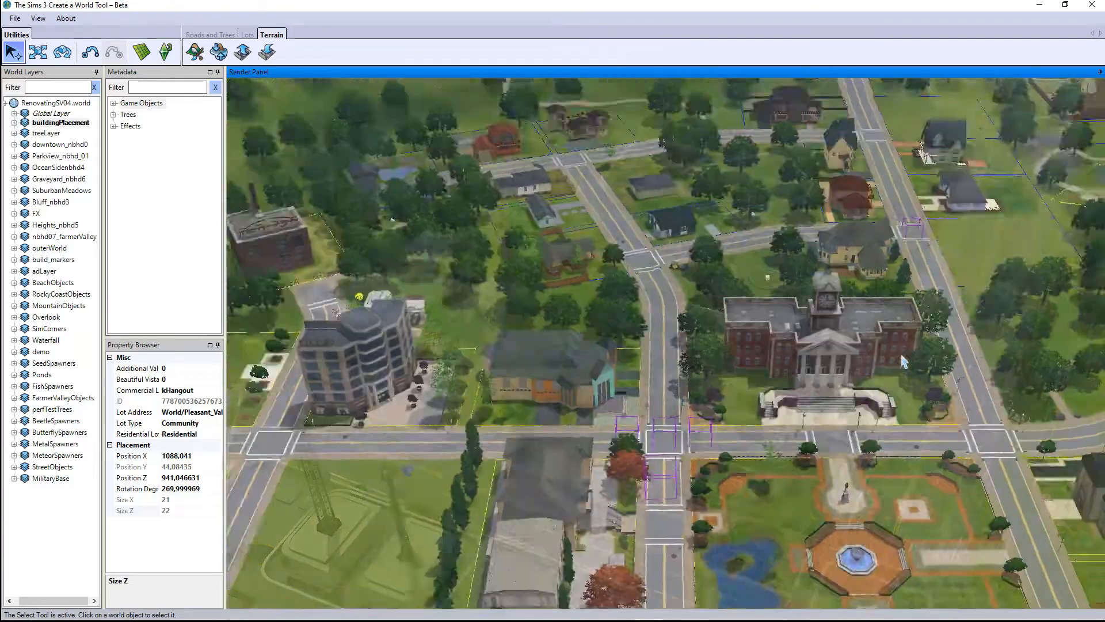
Step: Activate the terrain editing tool and show its routing surface types for the tree-covered hillside above downtown
right_click_drag(902, 355, 704, 372)
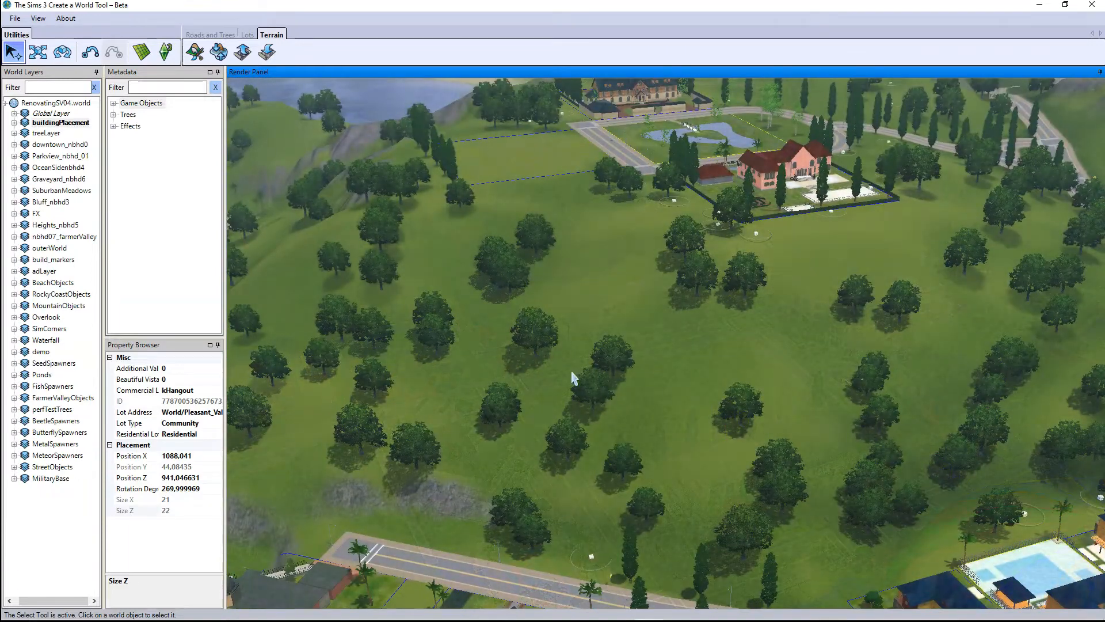
right_click_drag(845, 316, 835, 484)
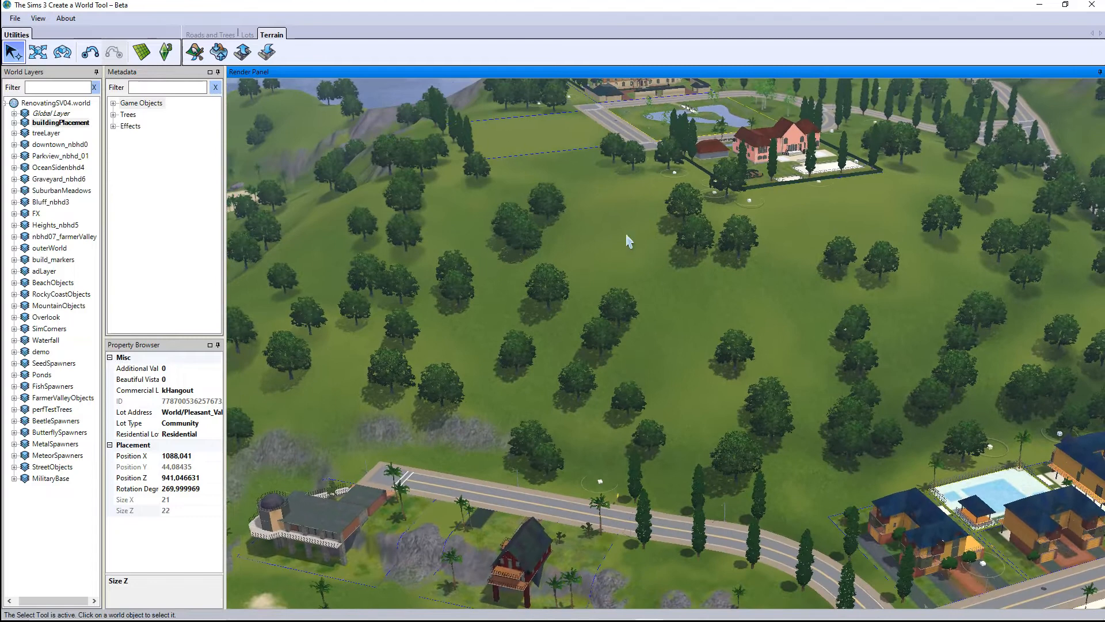
right_click_drag(690, 429, 801, 397)
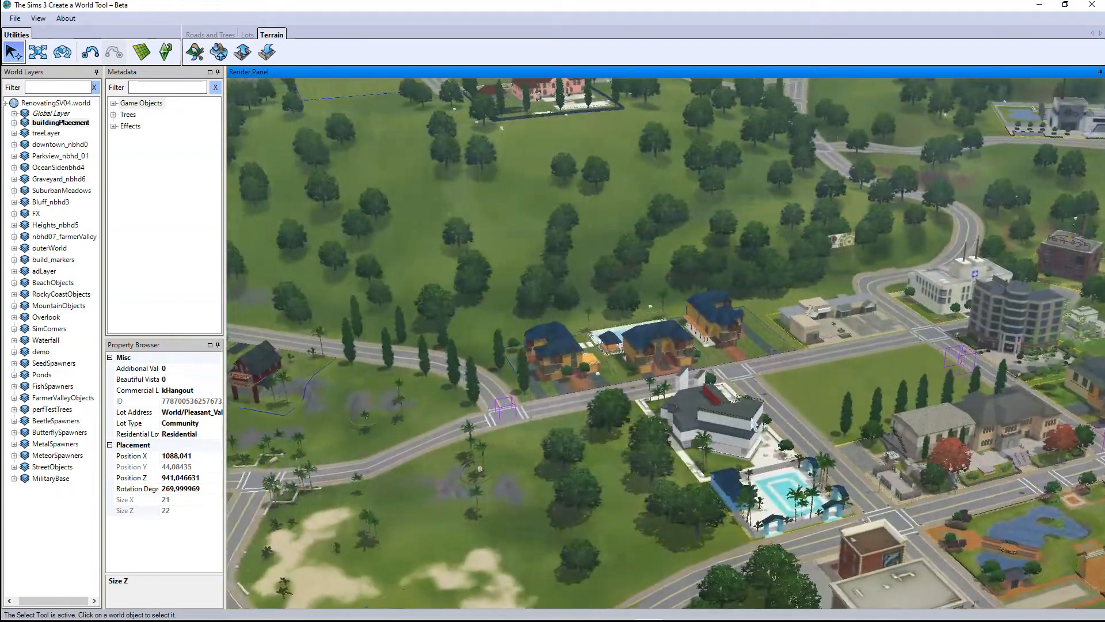
right_click_drag(752, 420, 761, 441)
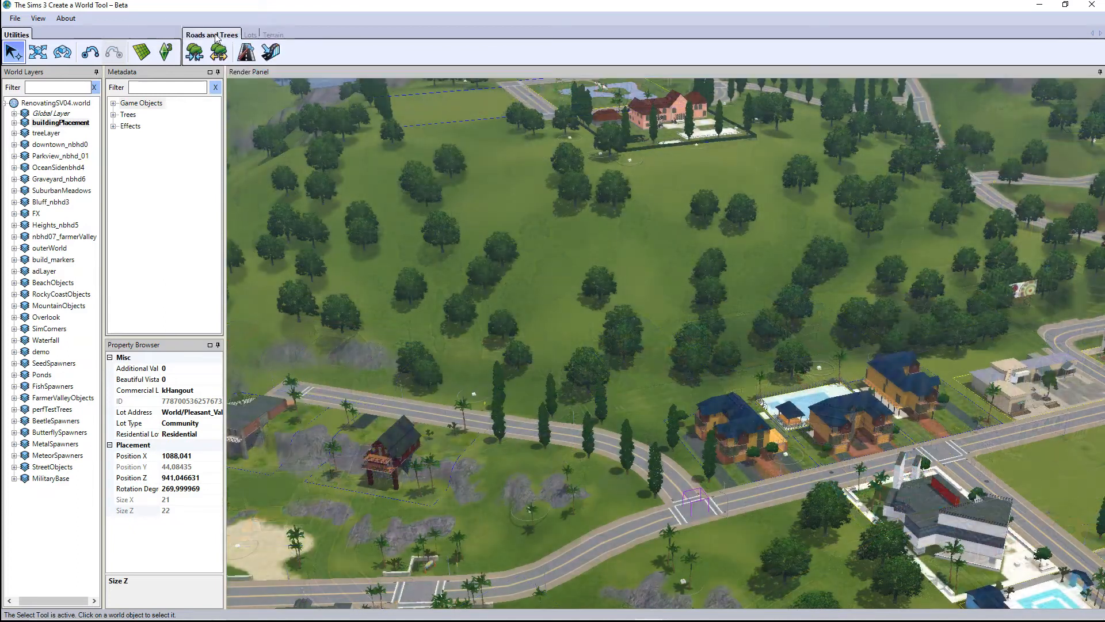
left_click(195, 52)
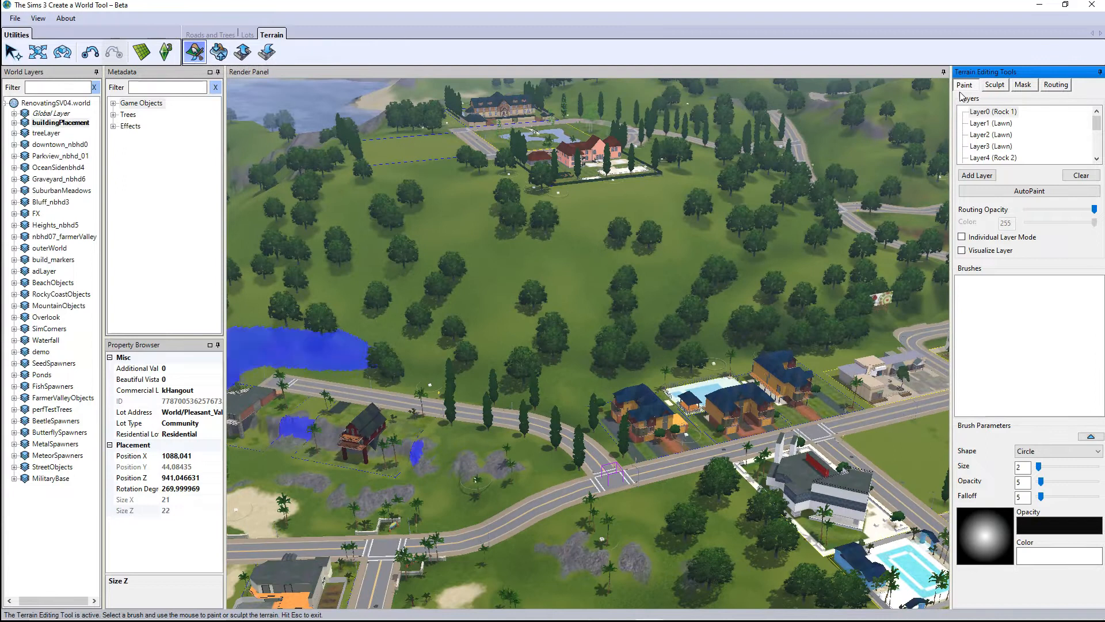
left_click(1057, 87)
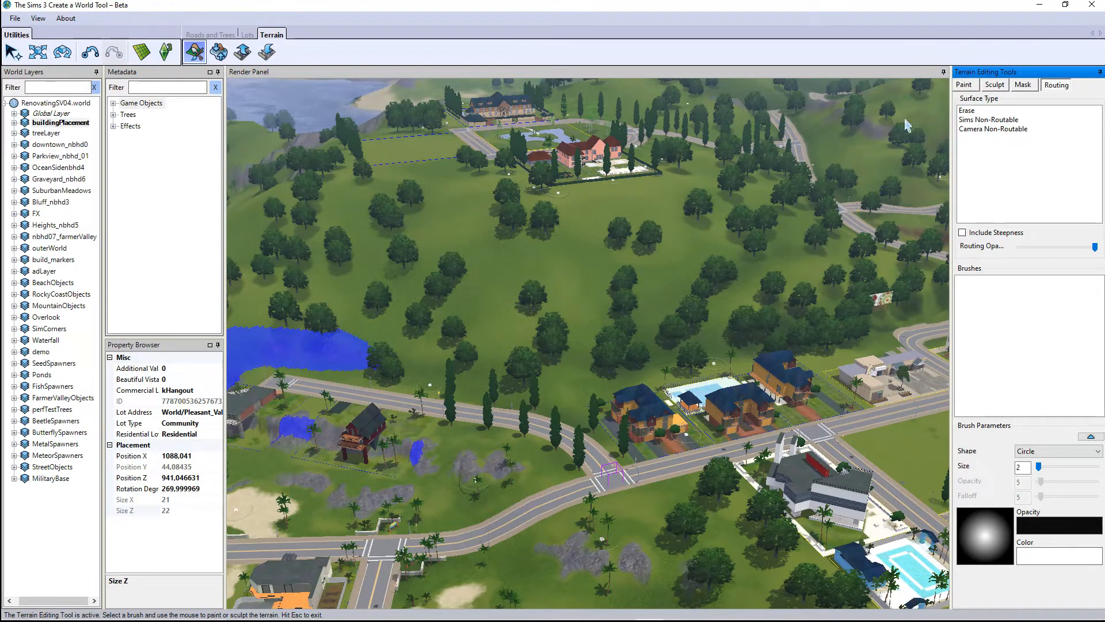
Step: Examine the blue and yellow routing paint along the coast and out over the open sea
right_click_drag(770, 283, 534, 382)
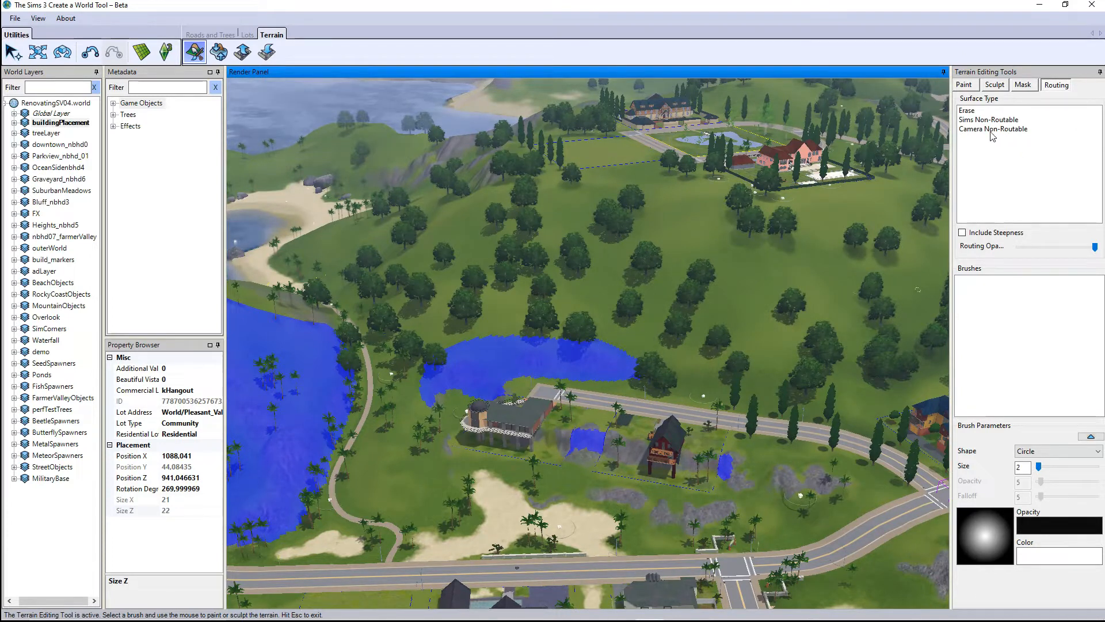
left_click(1043, 140)
right_click_drag(706, 375, 393, 612)
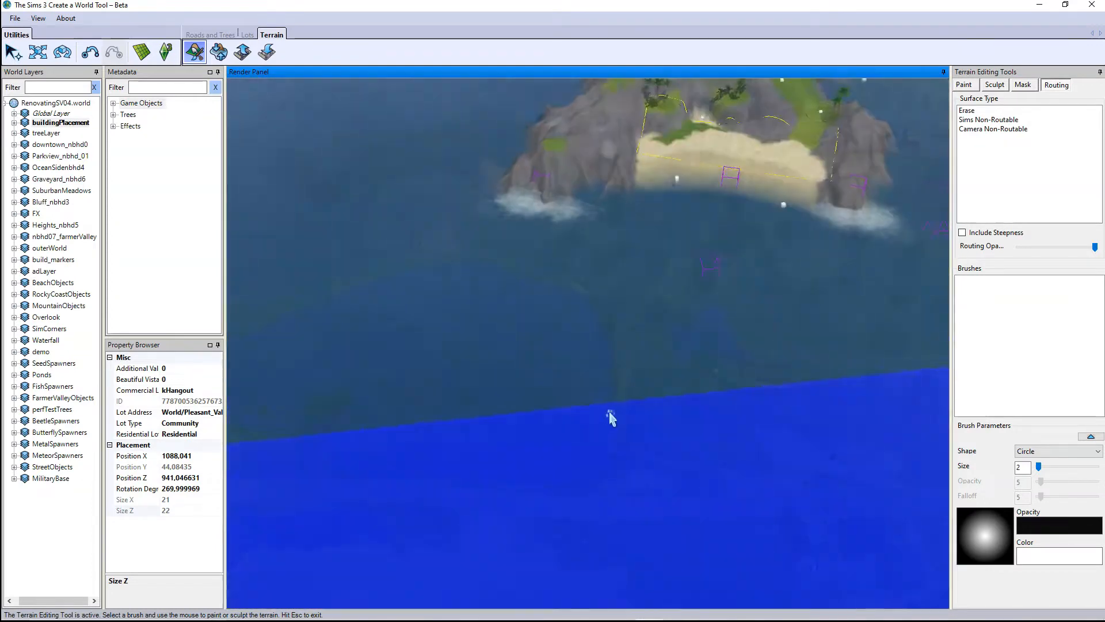
right_click_drag(609, 412, 516, 433)
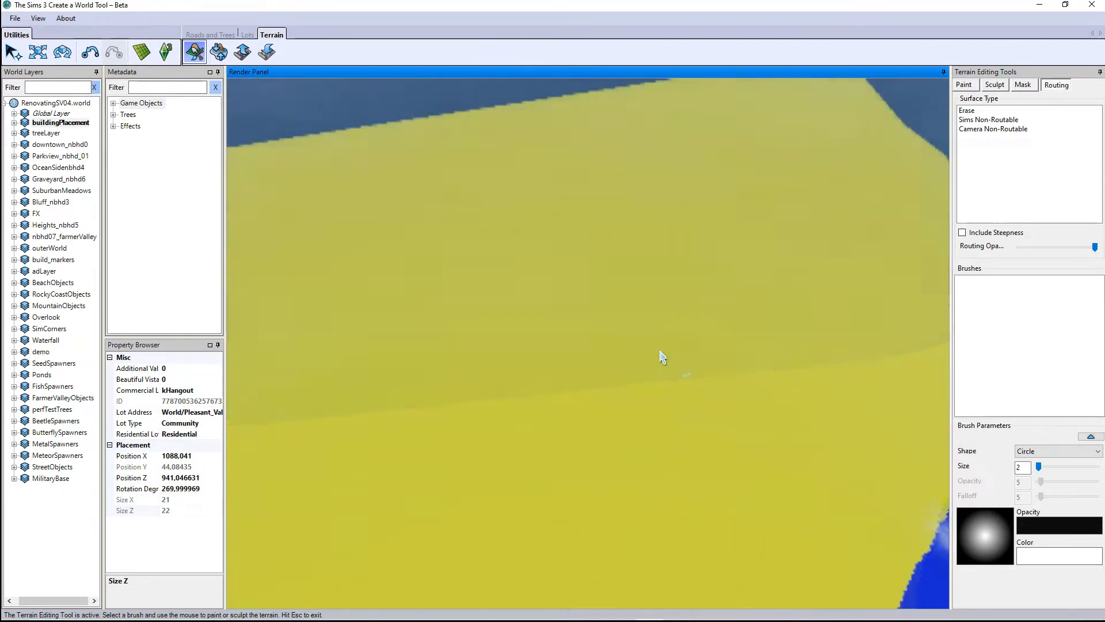
scroll(663, 348, "down", 5)
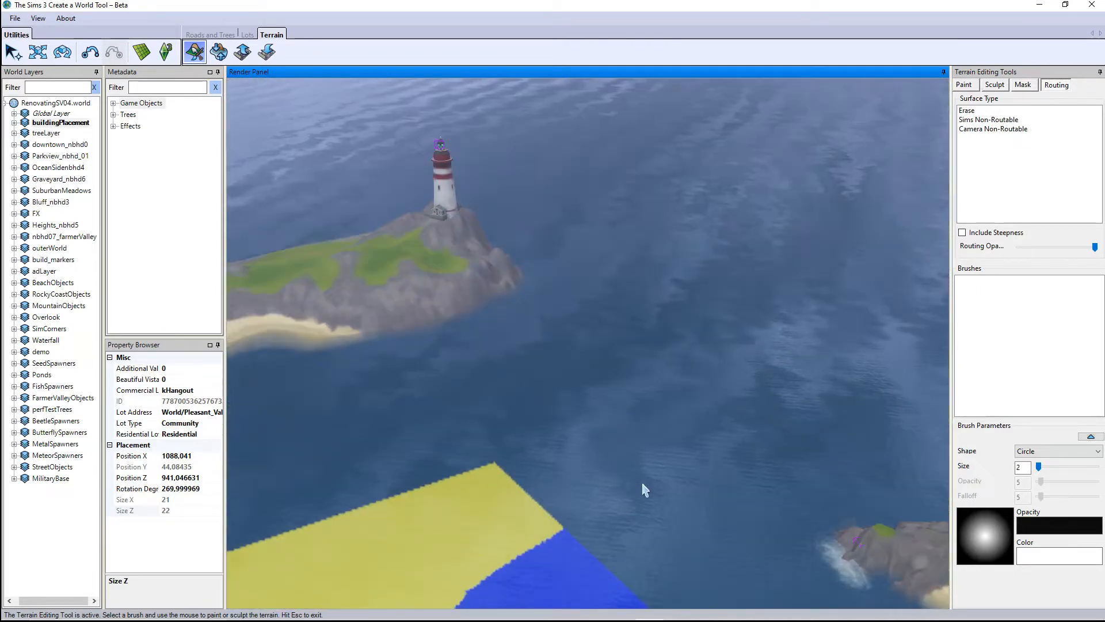
right_click_drag(642, 482, 557, 355)
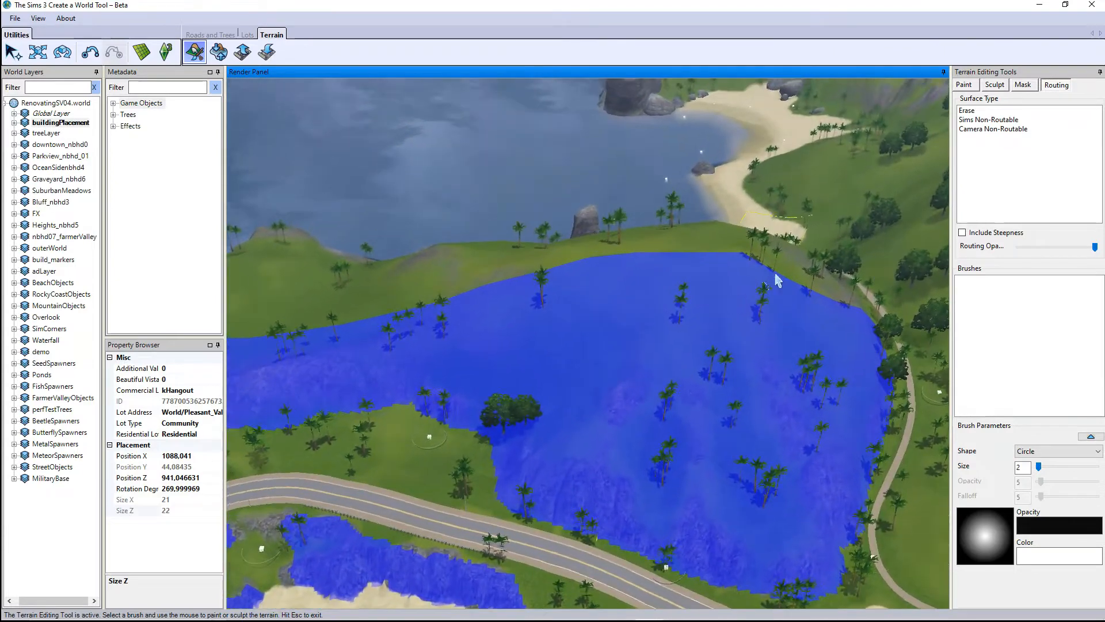
Step: Inspect the extent of the blue routing paint on the palm-covered coastal hill and the neighbouring tree-covered slope
scroll(727, 319, "up", 2)
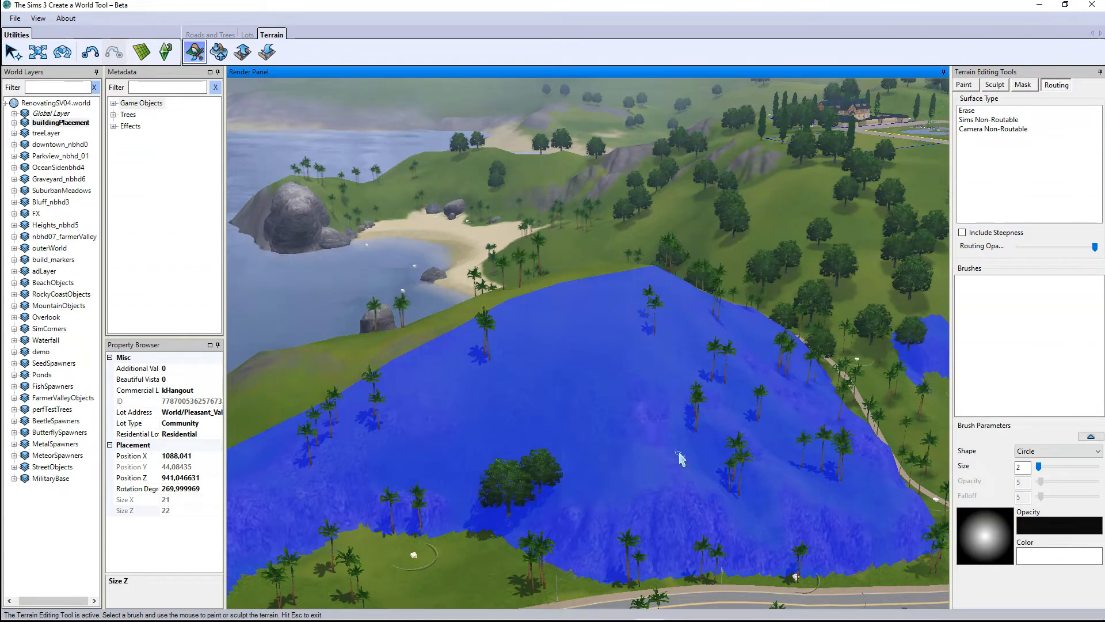
key("Left")
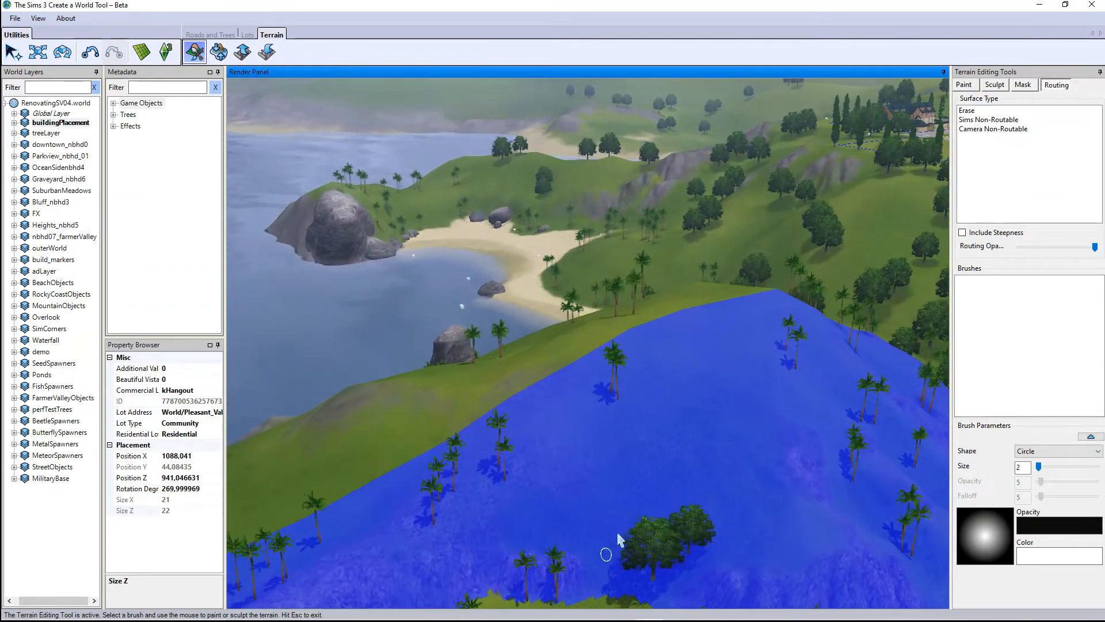
right_click_drag(483, 620, 640, 390)
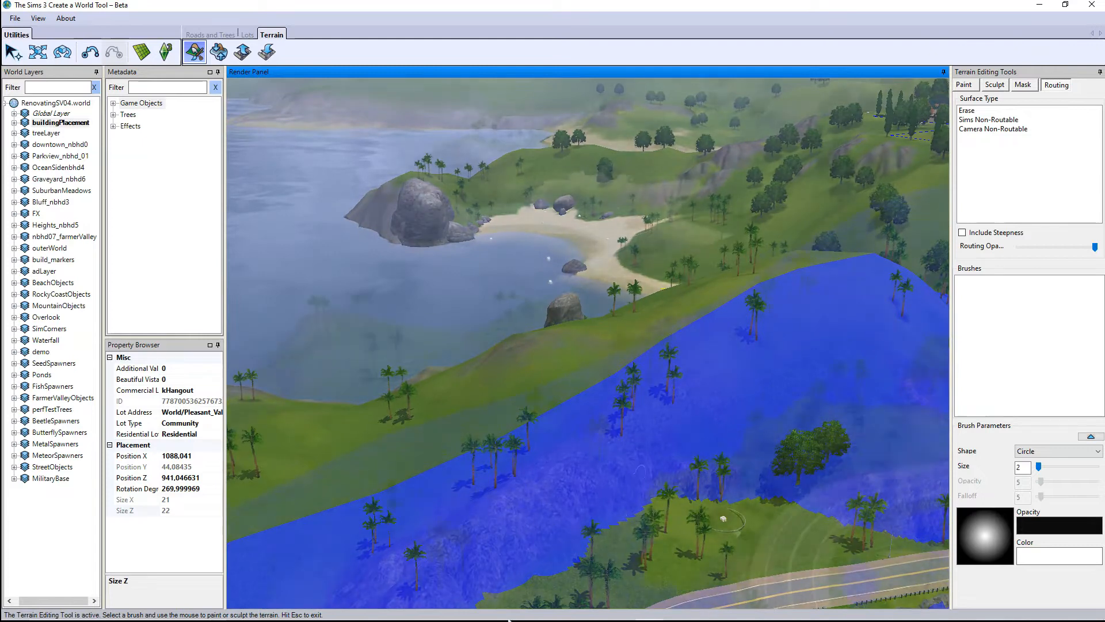
scroll(592, 389, "up", 3)
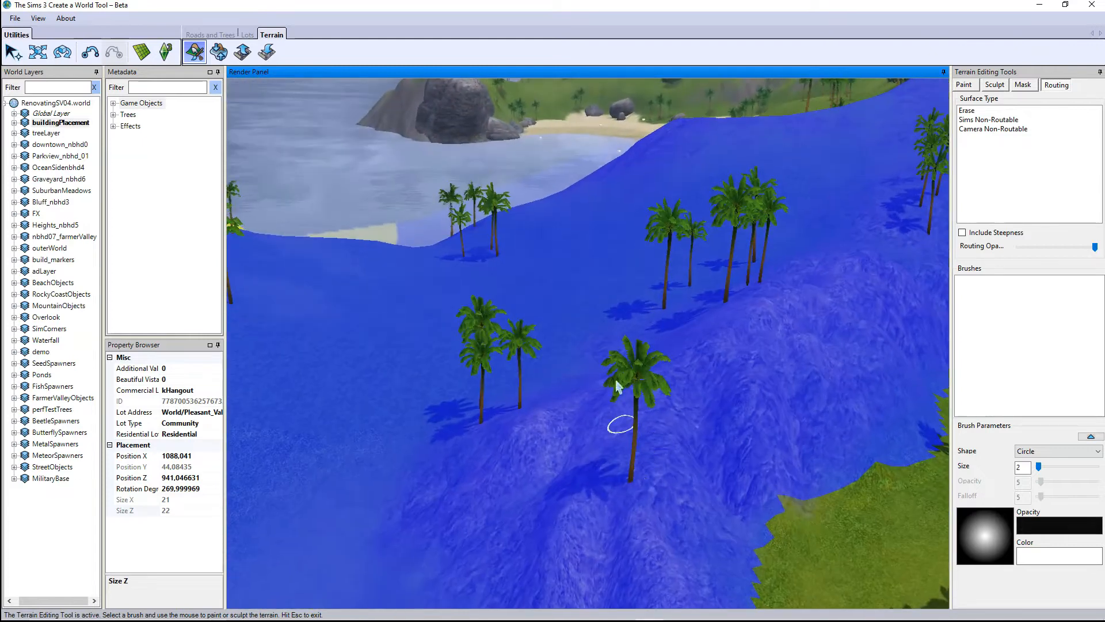
mouse_move(688, 519)
right_mouse_down()
mouse_move(703, 502)
mouse_move(674, 353)
right_mouse_up()
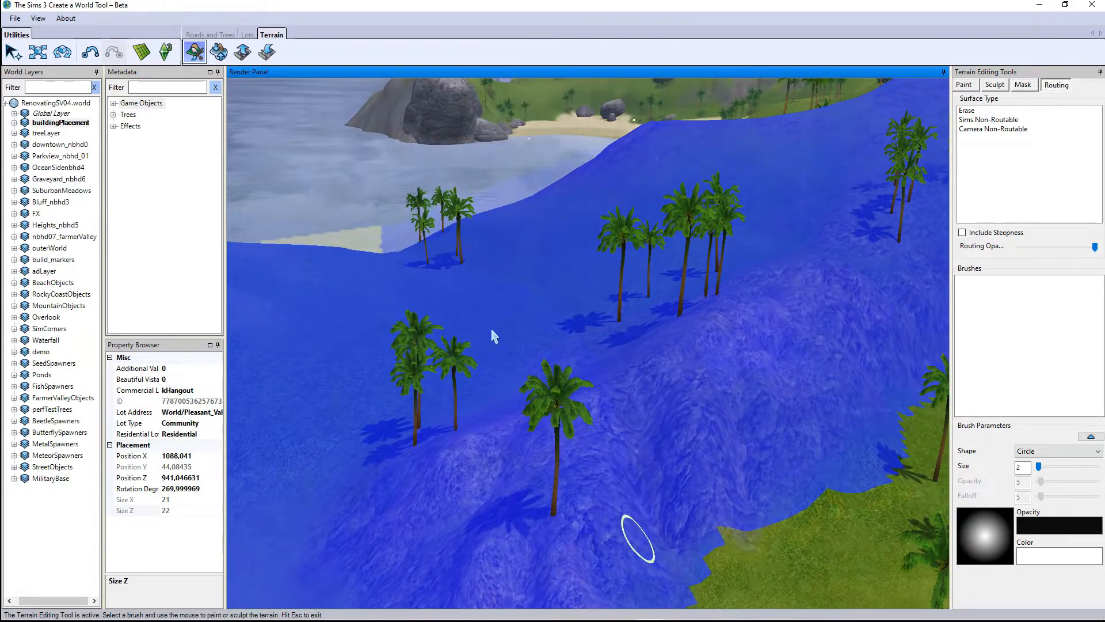
scroll(460, 330, "down", 5)
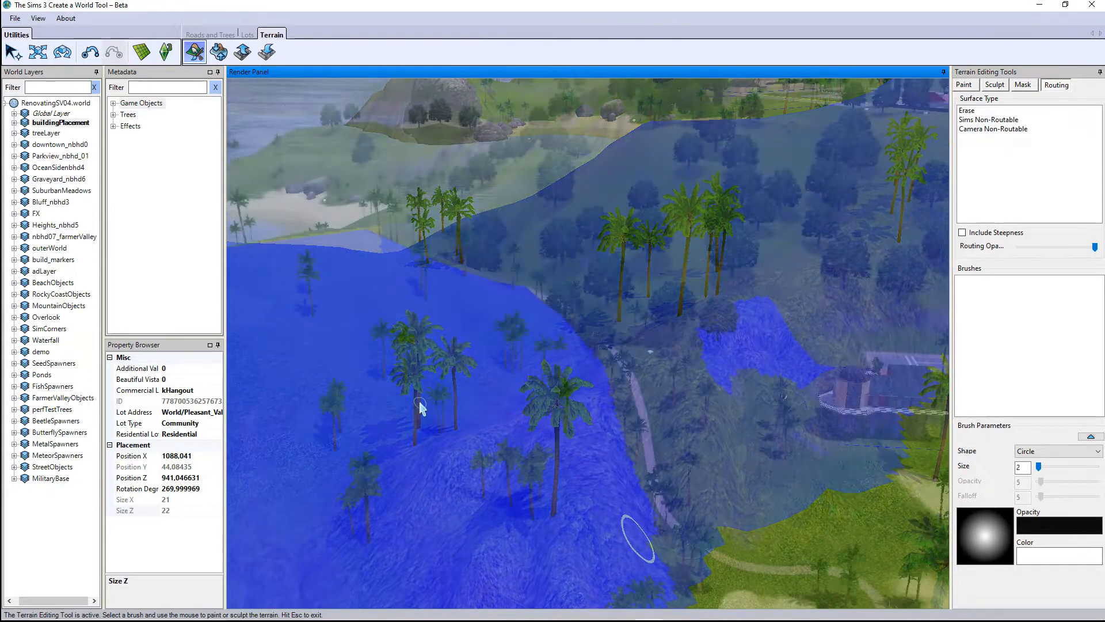
right_click_drag(619, 494, 563, 580)
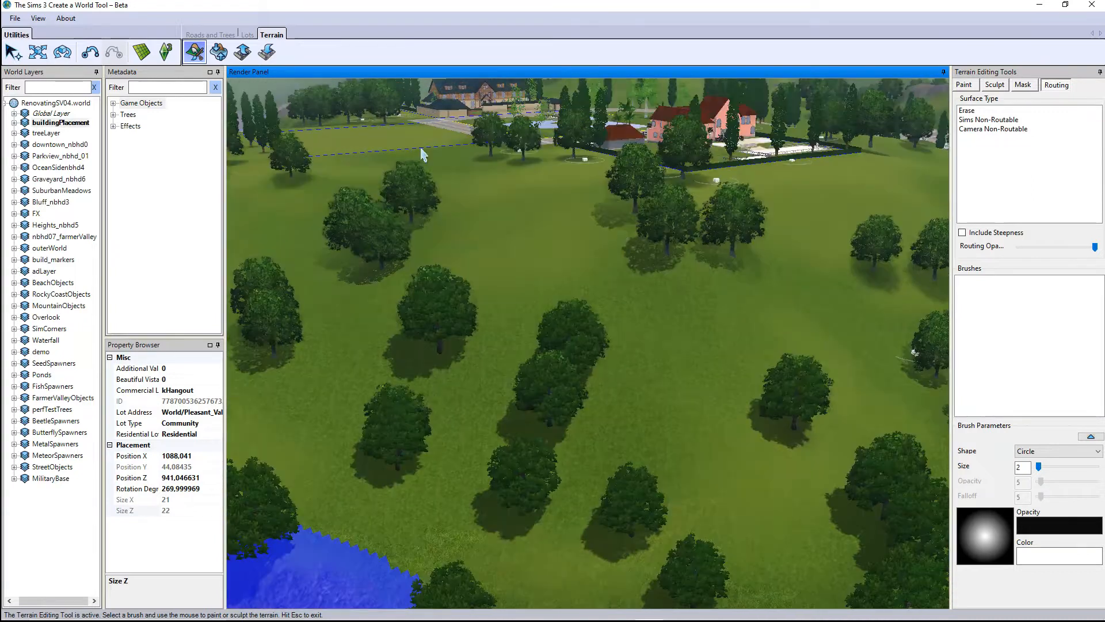
mouse_move(667, 519)
right_mouse_down()
mouse_move(777, 456)
mouse_move(797, 398)
right_mouse_up()
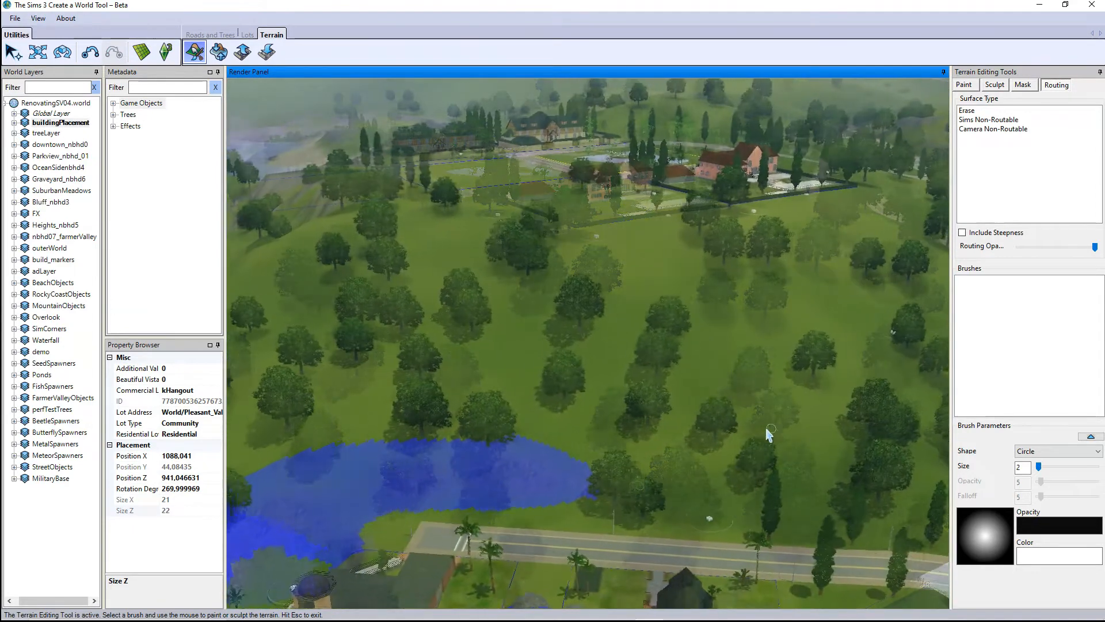
Step: Inspect the tree-covered hillside between downtown and the pink mansion for terrain with and without blue routing paint
right_click_drag(773, 382, 603, 324)
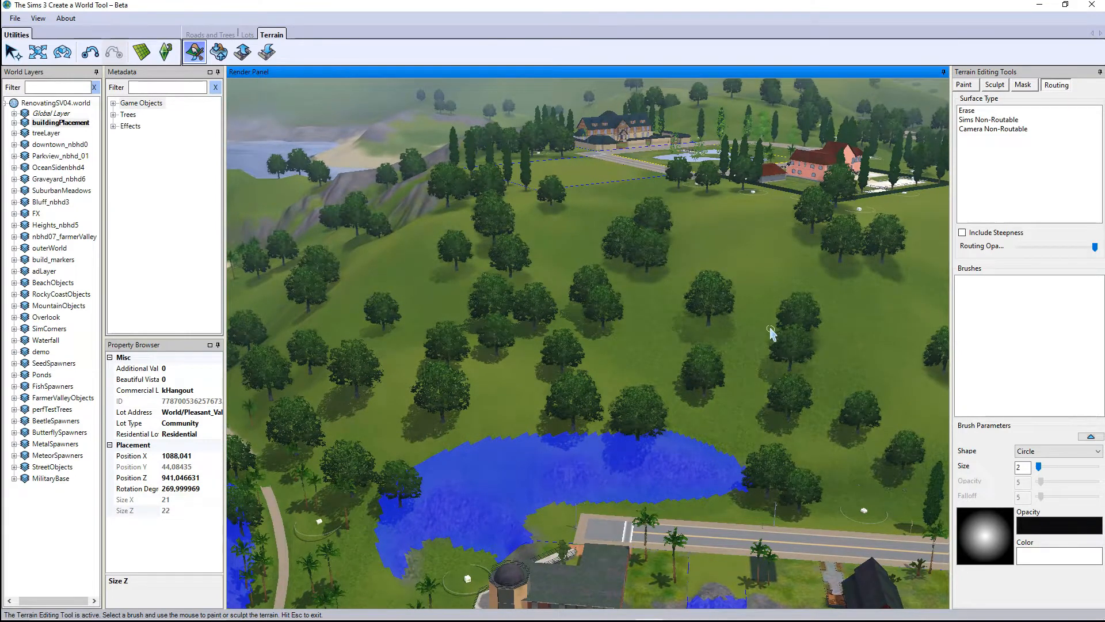
right_click_drag(737, 371, 528, 217)
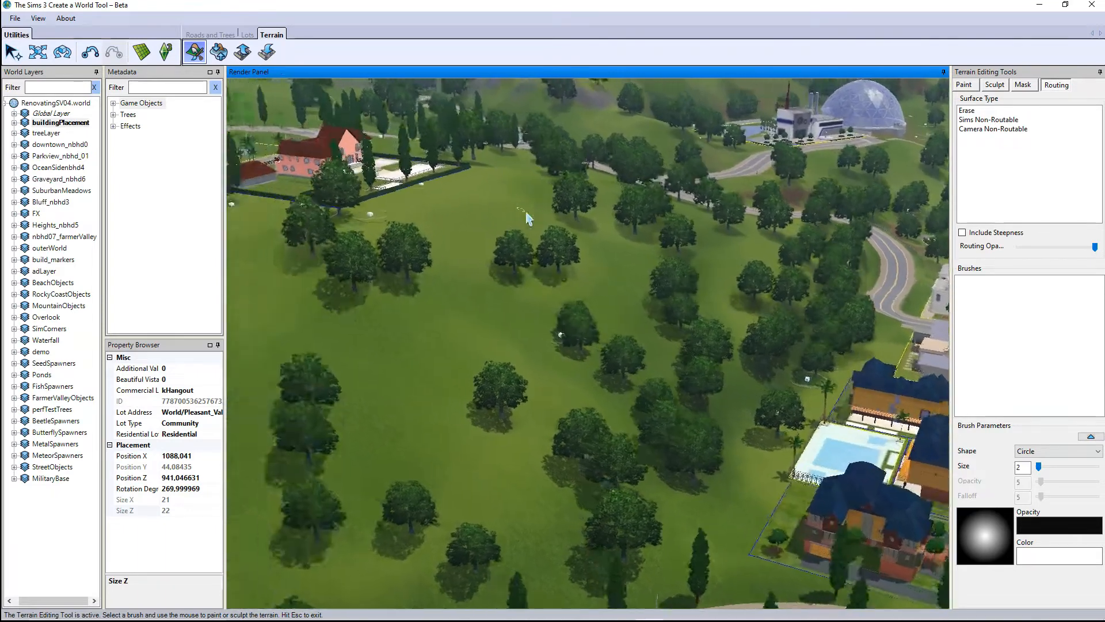
scroll(550, 291, "up", 2)
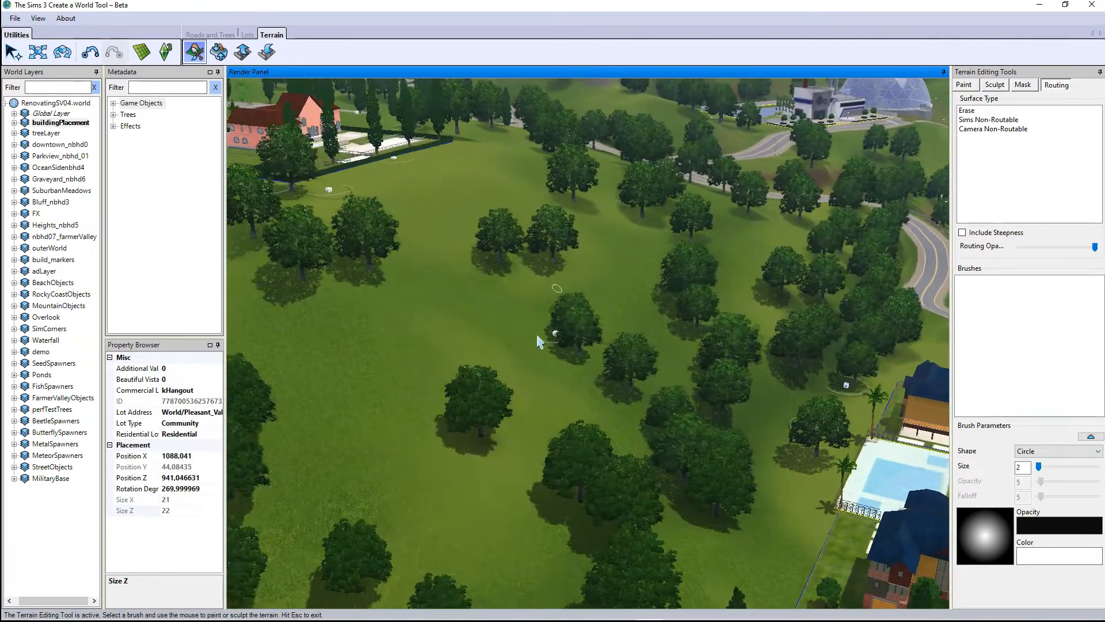
right_click_drag(535, 358, 666, 217)
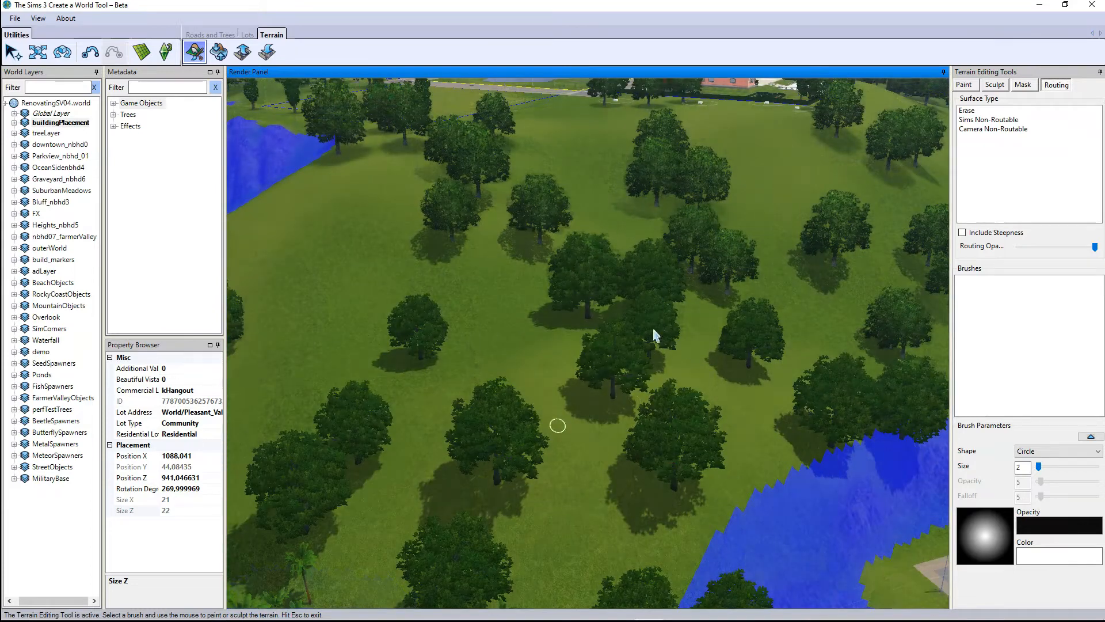
right_click_drag(819, 439, 694, 383)
scroll(695, 385, "up", 2)
right_click_drag(765, 422, 754, 393)
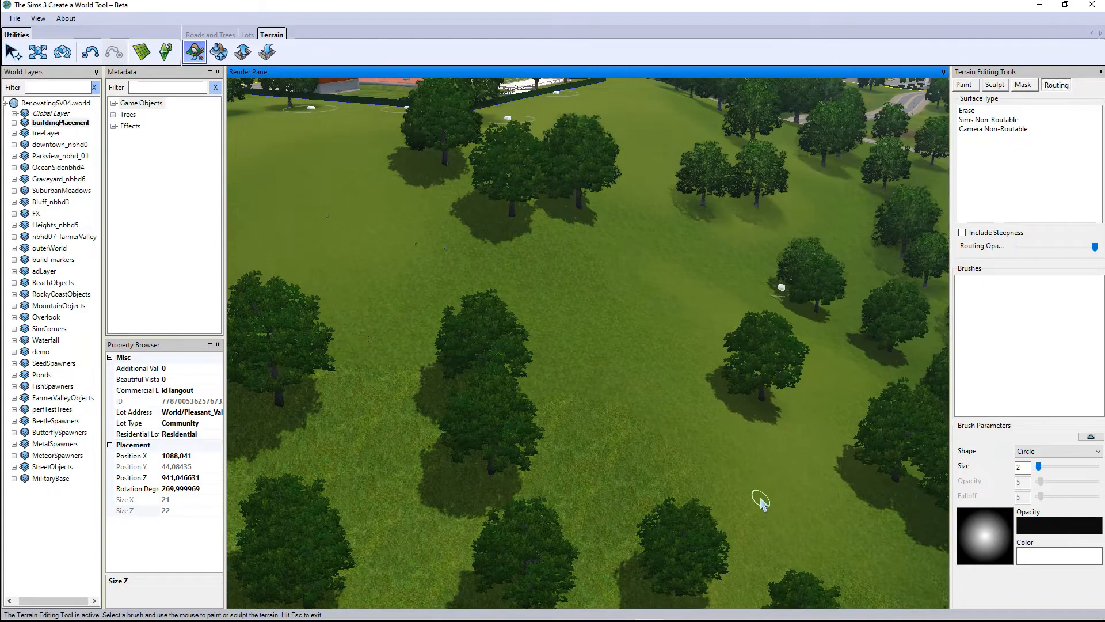
mouse_move(776, 494)
right_mouse_down()
mouse_move(778, 418)
mouse_move(715, 471)
right_mouse_up()
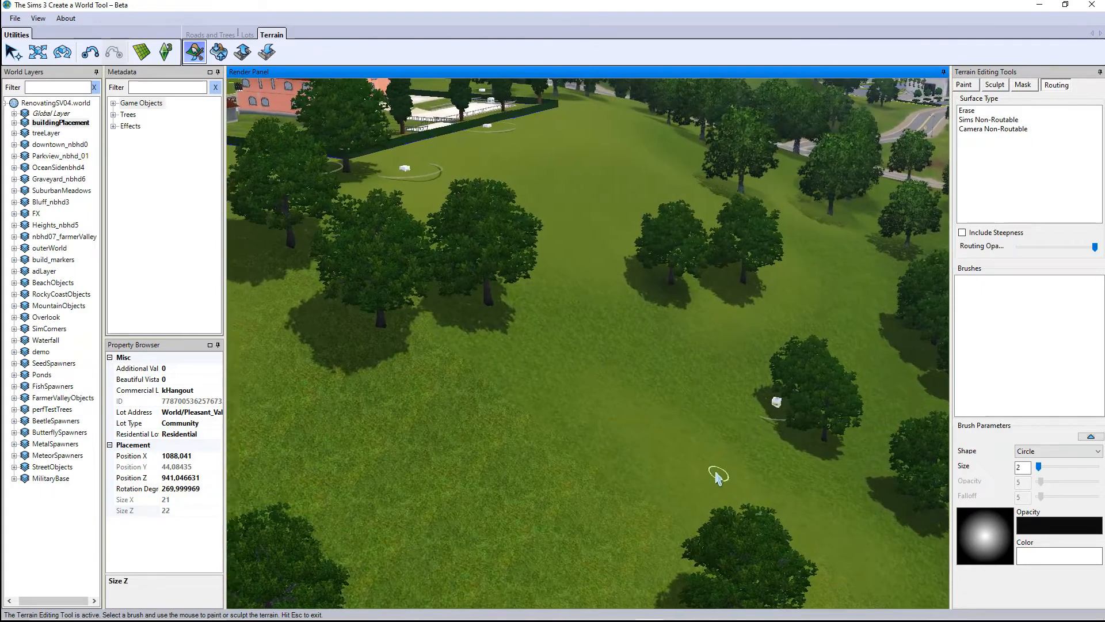
scroll(619, 462, "up", 2)
scroll(619, 465, "down", 6)
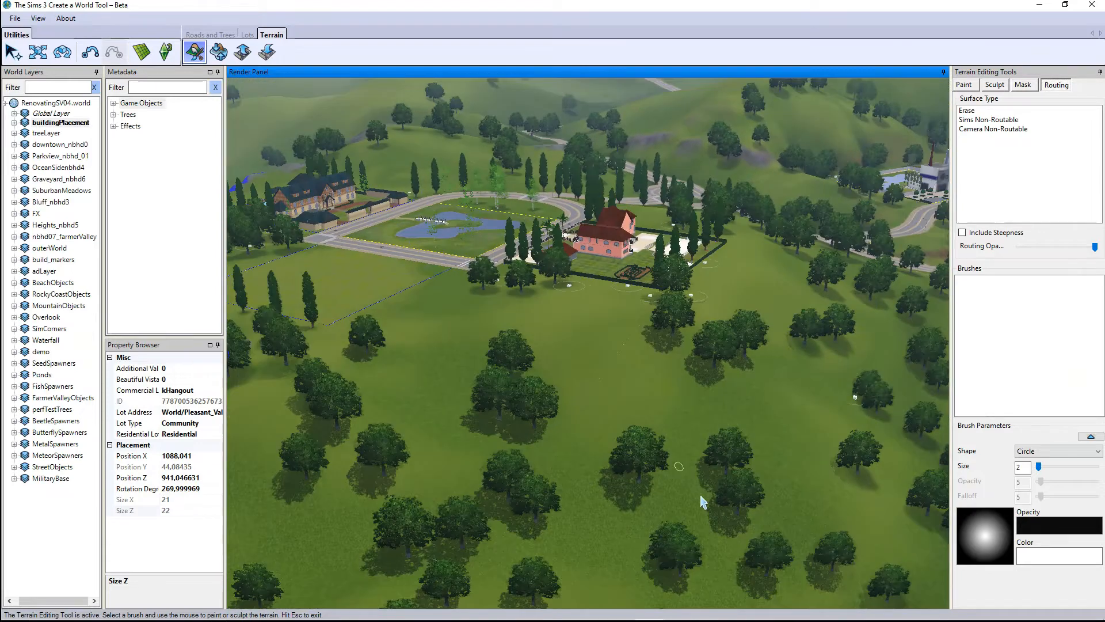
Step: Examine the slopes around the pink mansion, the pond loop road and the empty lot above the coast
right_click_drag(702, 496, 251, 320)
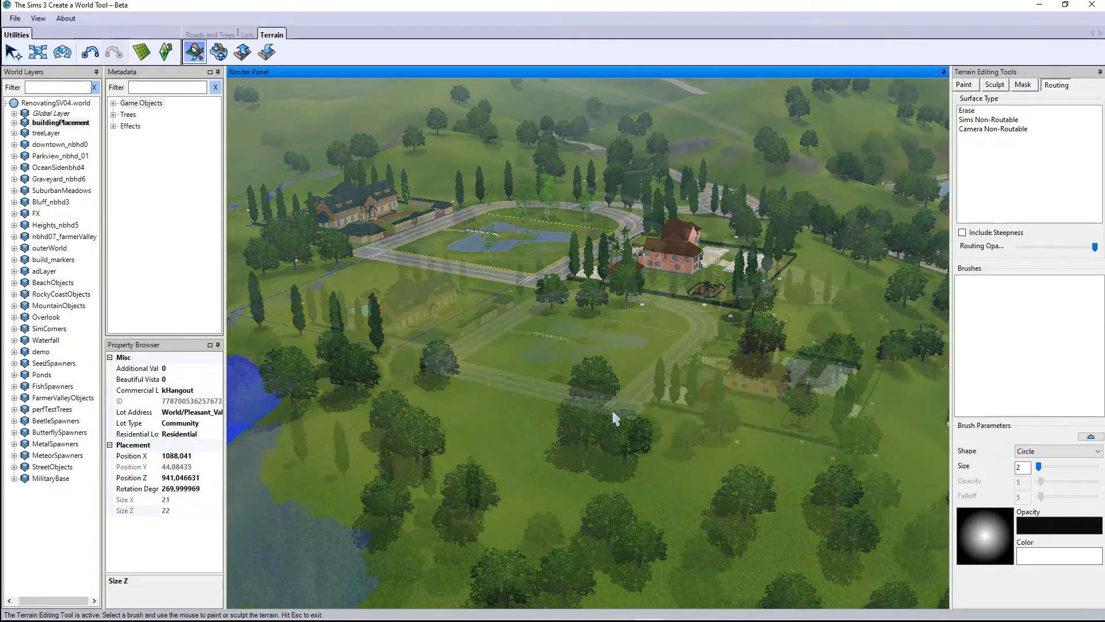
right_click_drag(714, 454, 674, 443)
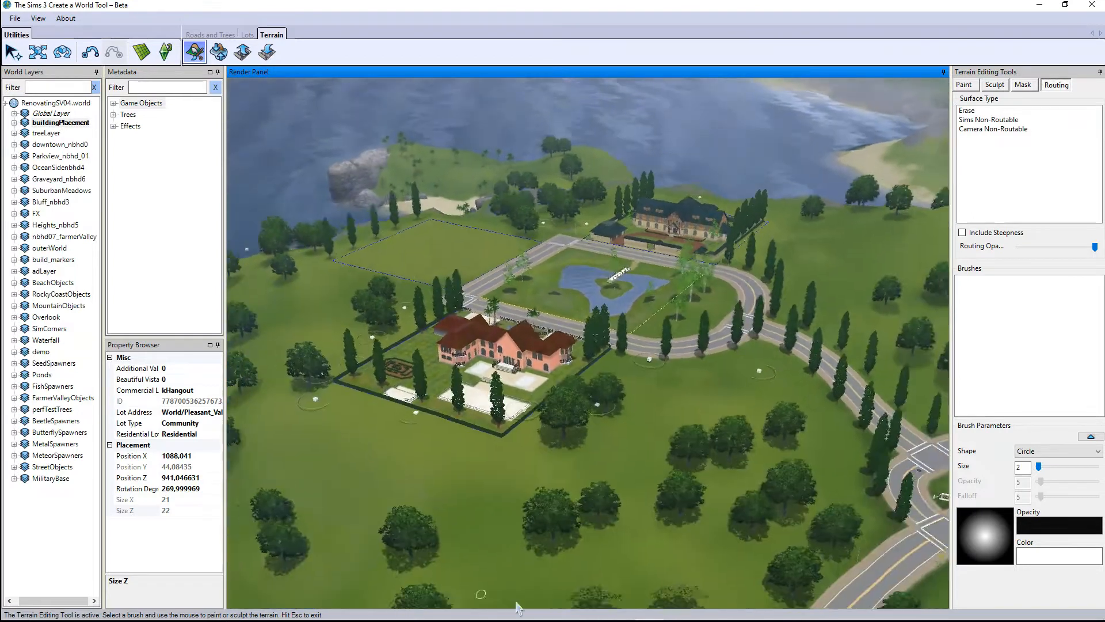
right_click_drag(516, 603, 548, 291)
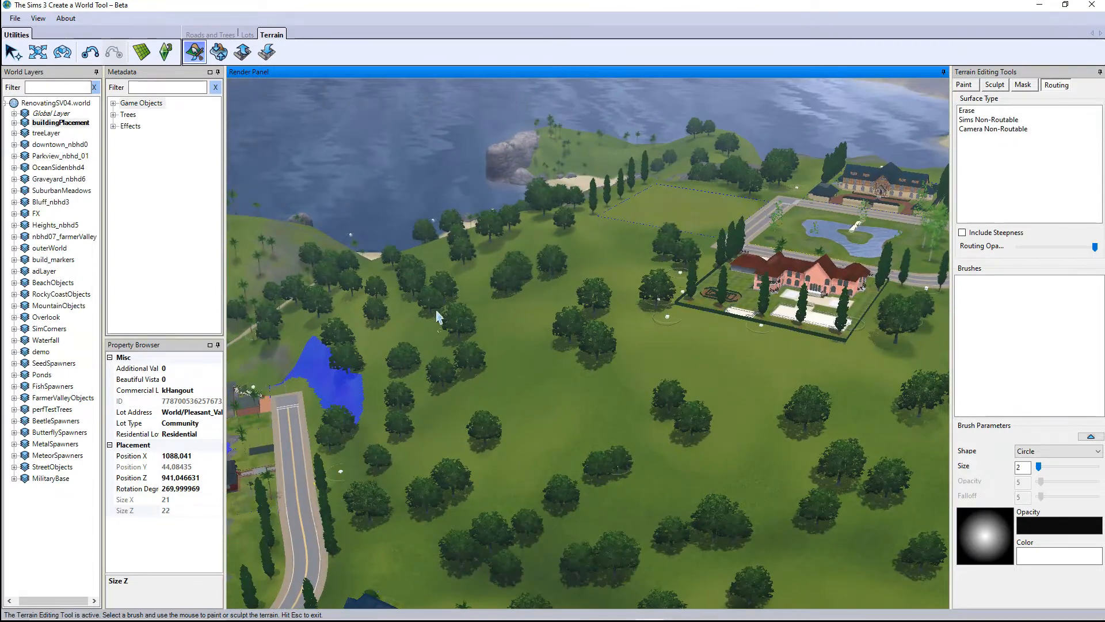
right_click_drag(725, 545, 701, 429)
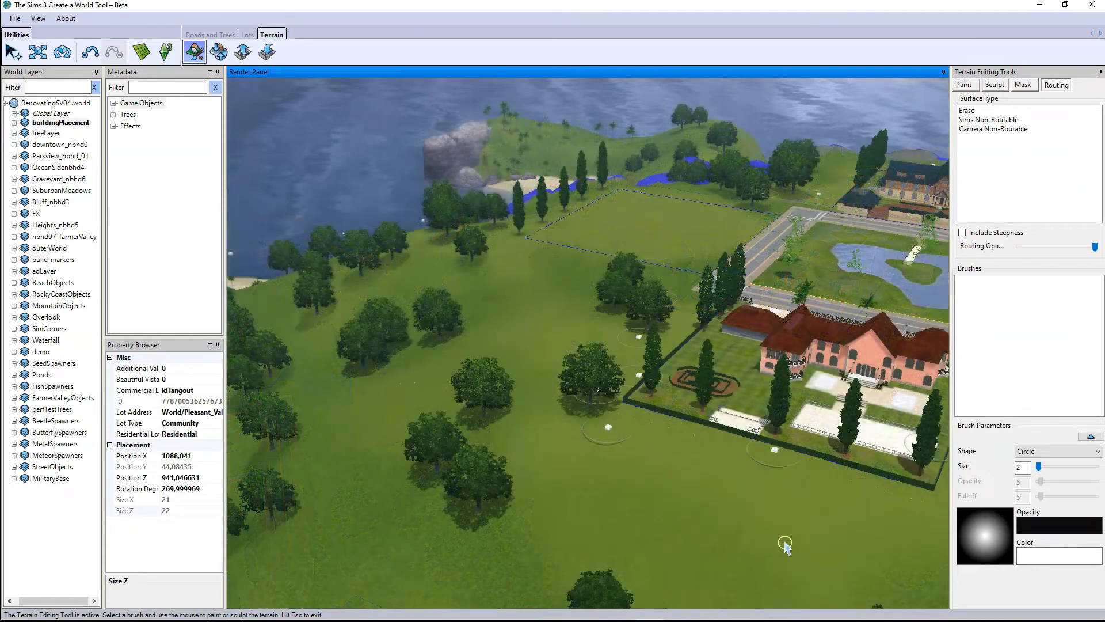
Step: Activate the Move tool and select the spawner marker beside the trees between the pink mansion and the empty lot
left_click(38, 53)
right_click_drag(751, 586, 636, 426)
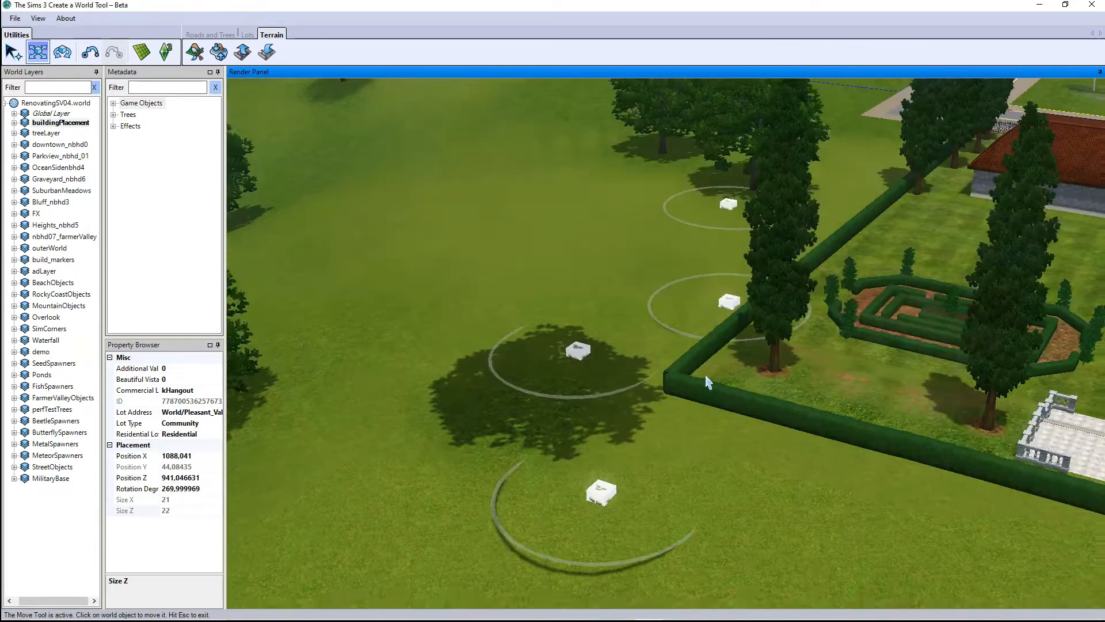
scroll(711, 461, "down", 2)
scroll(925, 457, "down", 2)
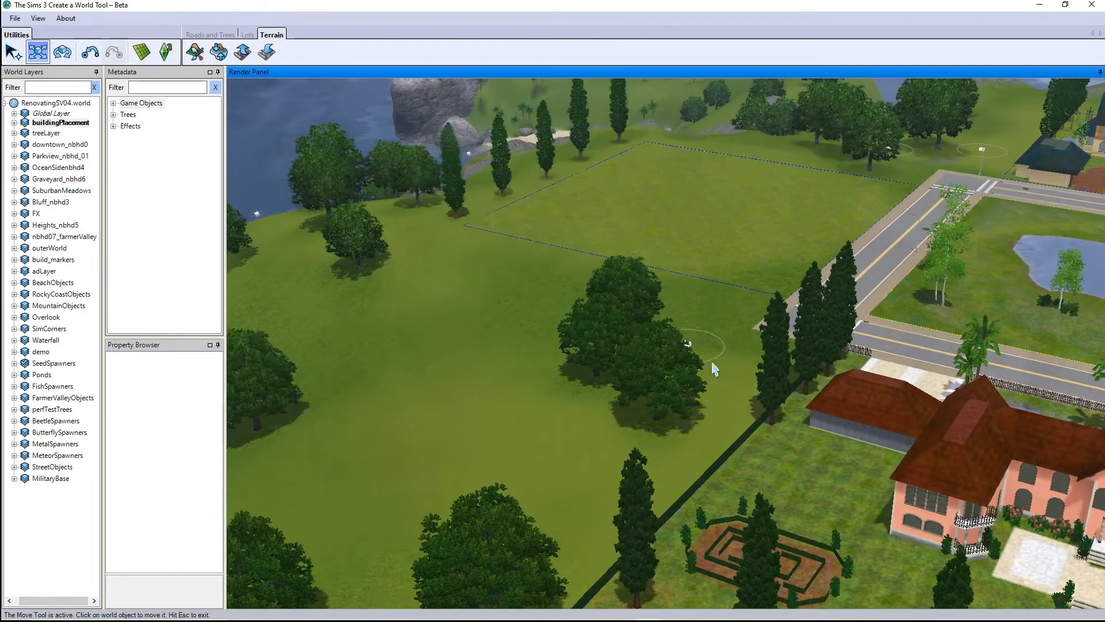
scroll(710, 427, "up", 3)
left_click(796, 344)
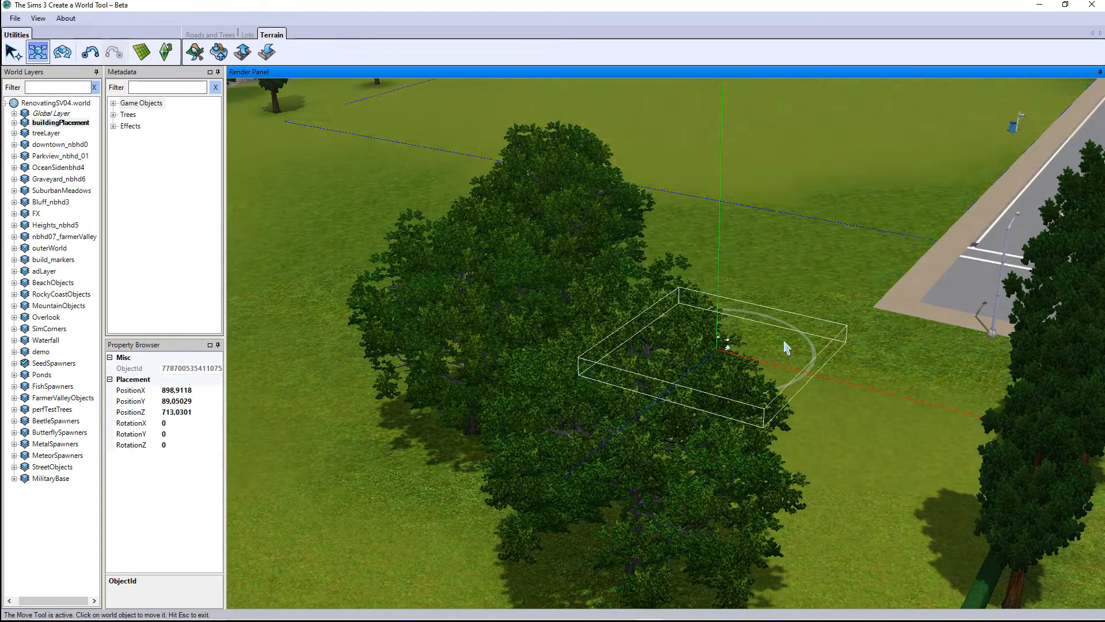
Step: Select the spawner marker on the grass behind the house lot with the large swimming pool
scroll(861, 279, "down", 6)
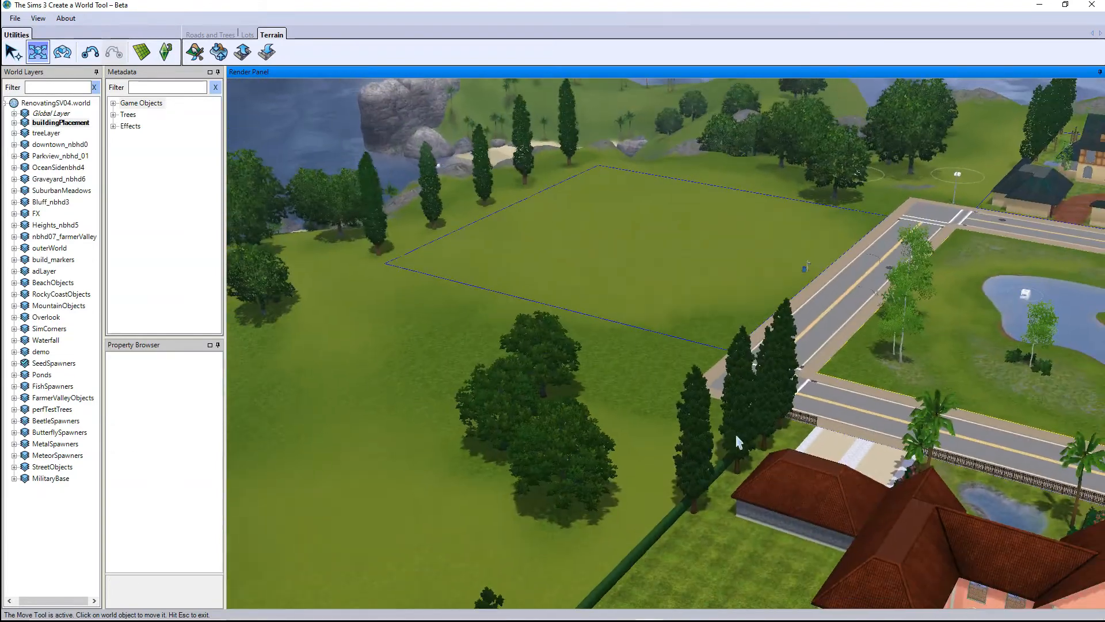
scroll(698, 558, "down", 3)
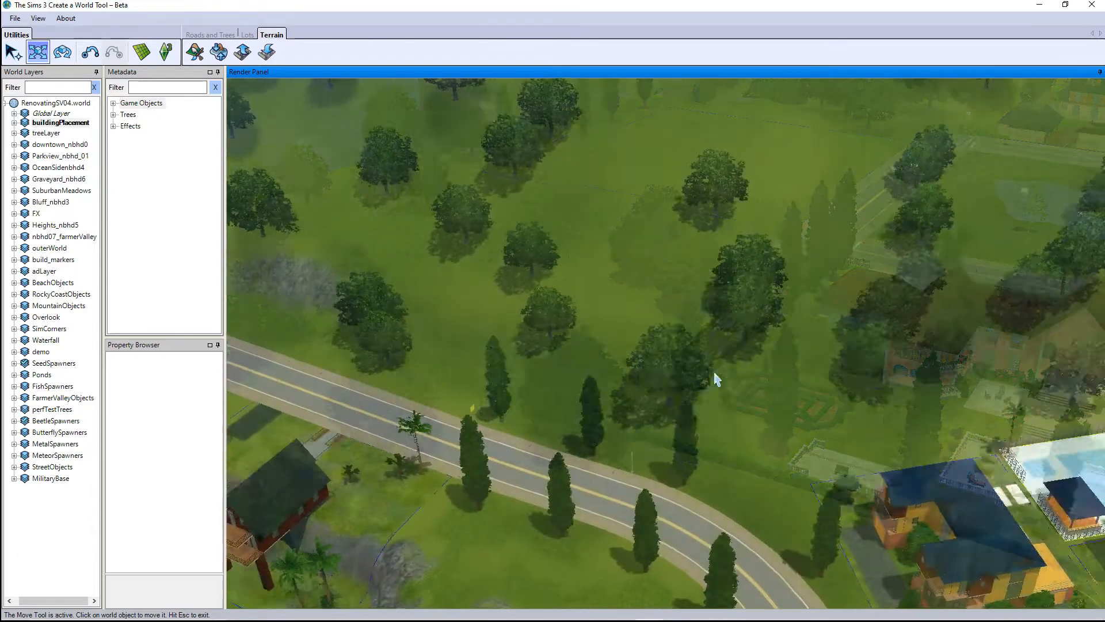
scroll(713, 371, "up", 4)
left_click(849, 386)
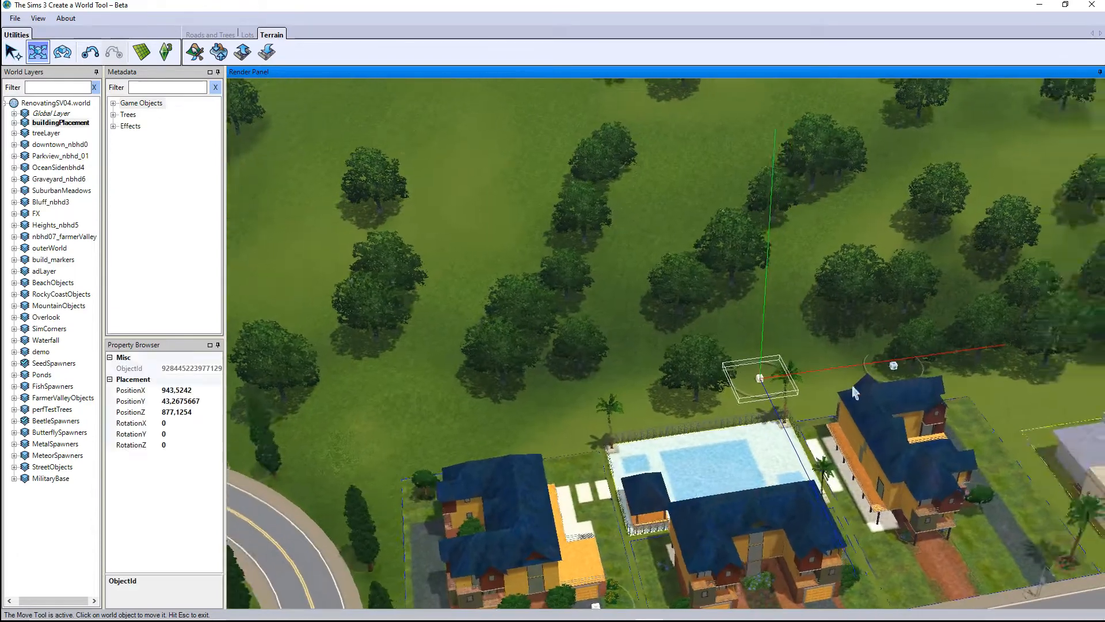
Step: Examine the roads by the stilt house and the winding footpath that climbs the palm-lined valley beside the domed building
scroll(846, 386, "up", 2)
scroll(869, 435, "up", 1)
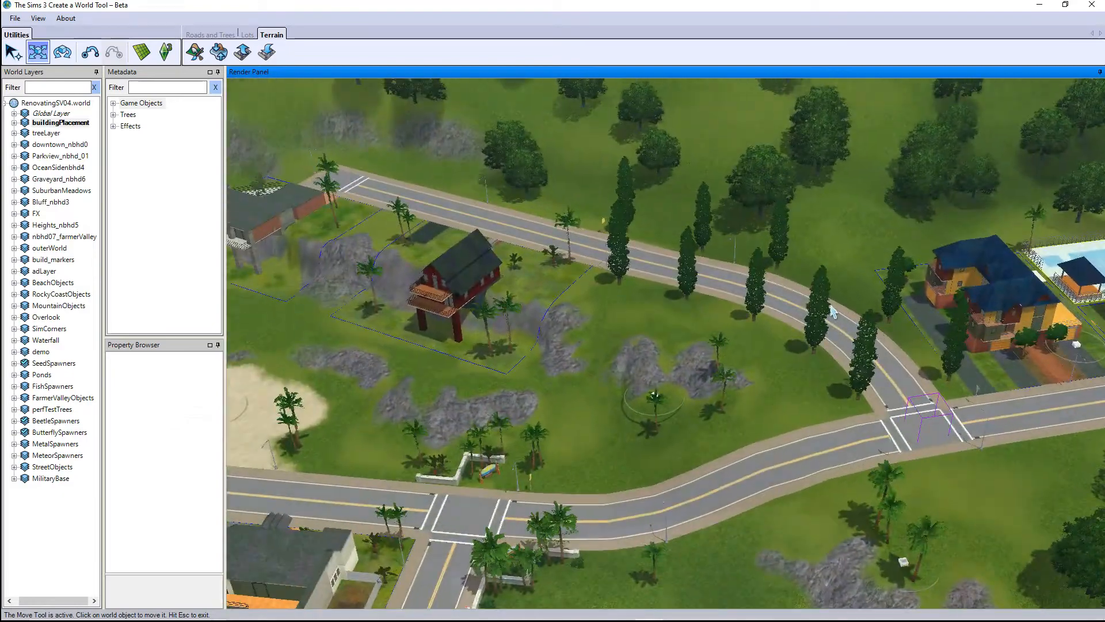
right_click_drag(831, 307, 868, 481)
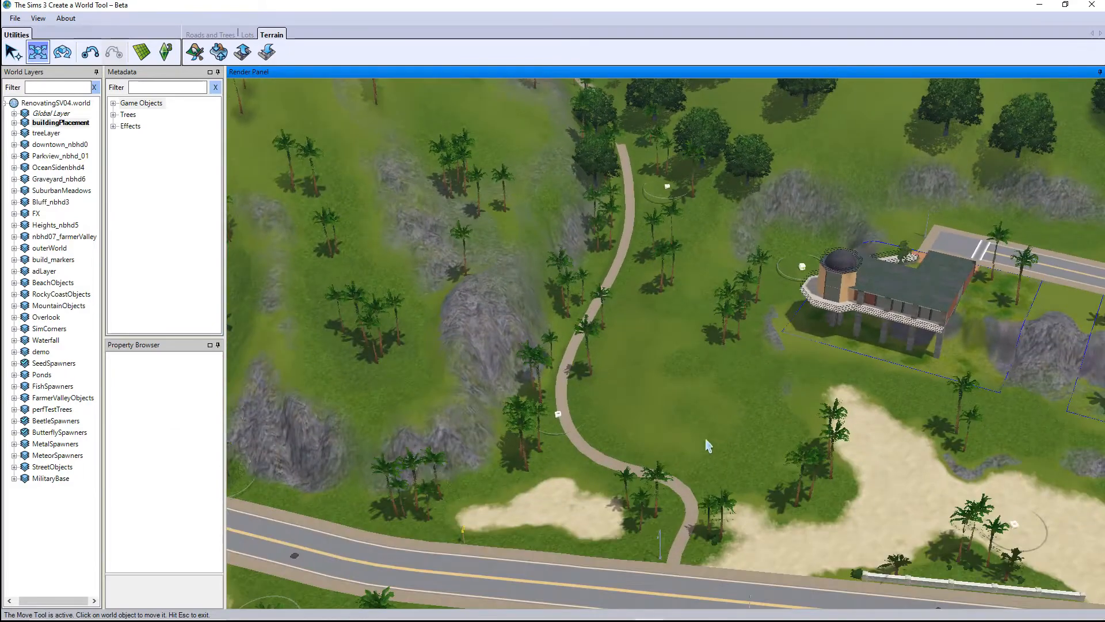
scroll(708, 445, "up", 3)
scroll(634, 304, "up", 6)
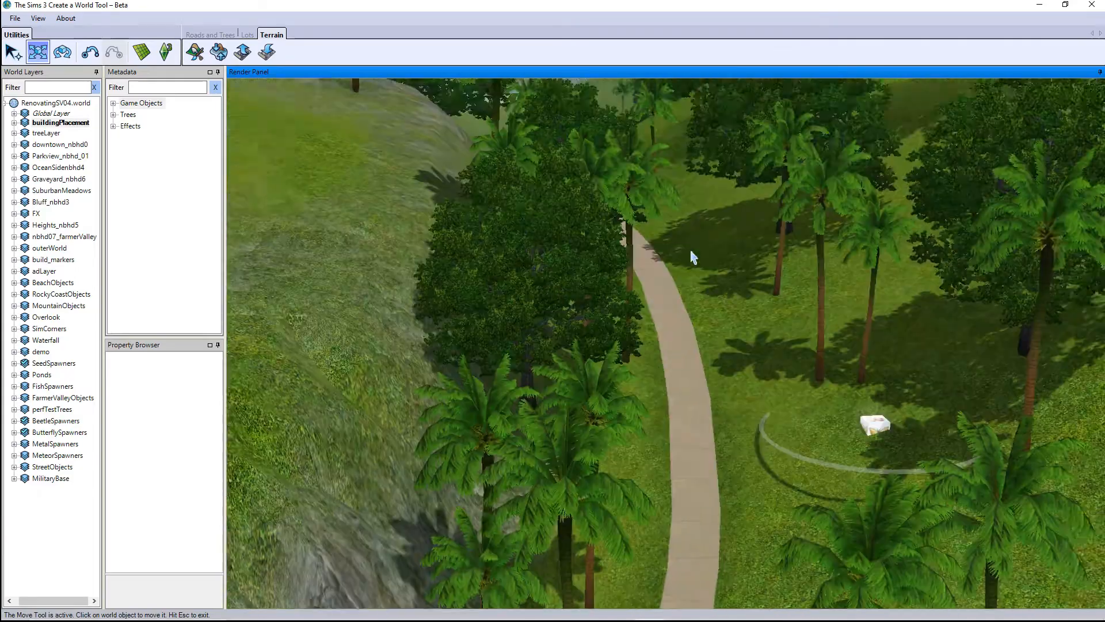
middle_click_drag(692, 250, 575, 448)
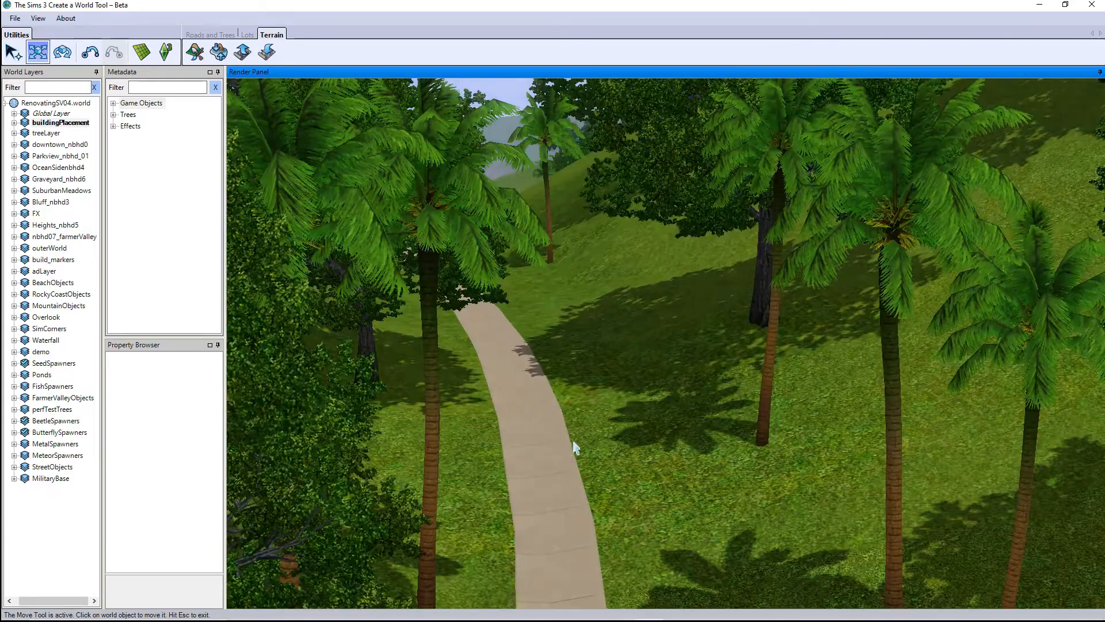
middle_click_drag(526, 342, 547, 500)
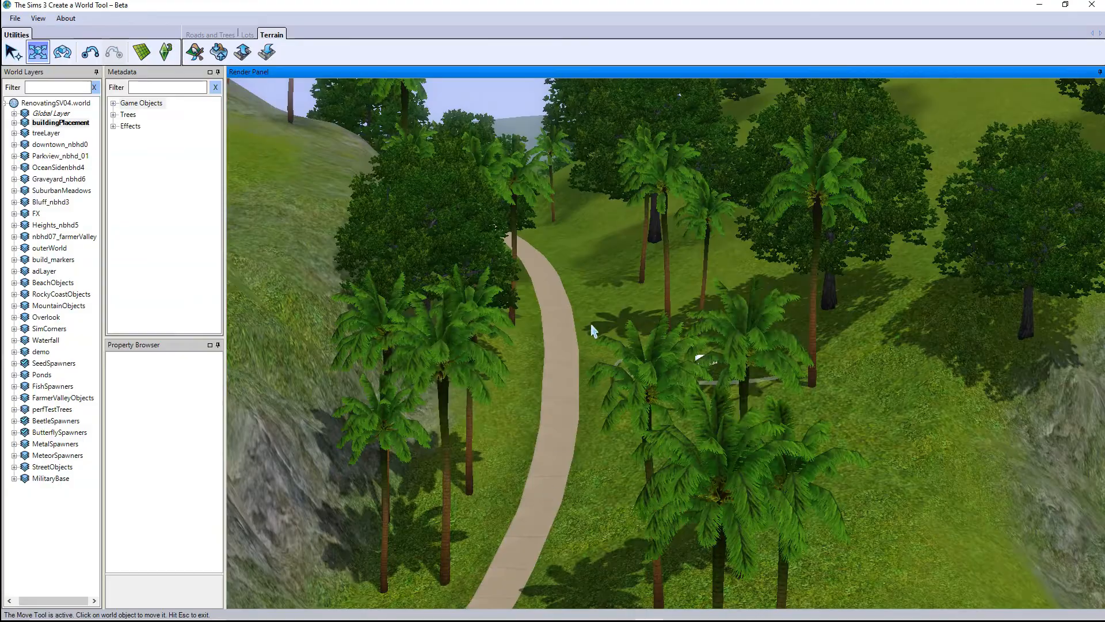
right_click_drag(703, 297, 558, 212)
right_click_drag(767, 372, 800, 383)
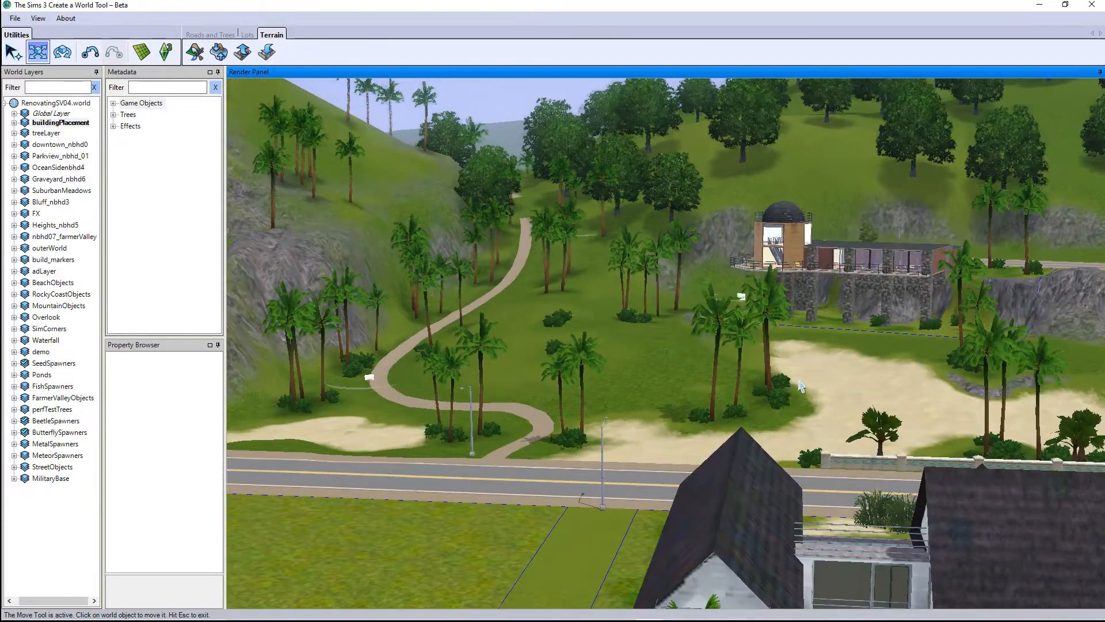
right_click_drag(824, 419, 888, 390)
scroll(888, 395, "down", 3)
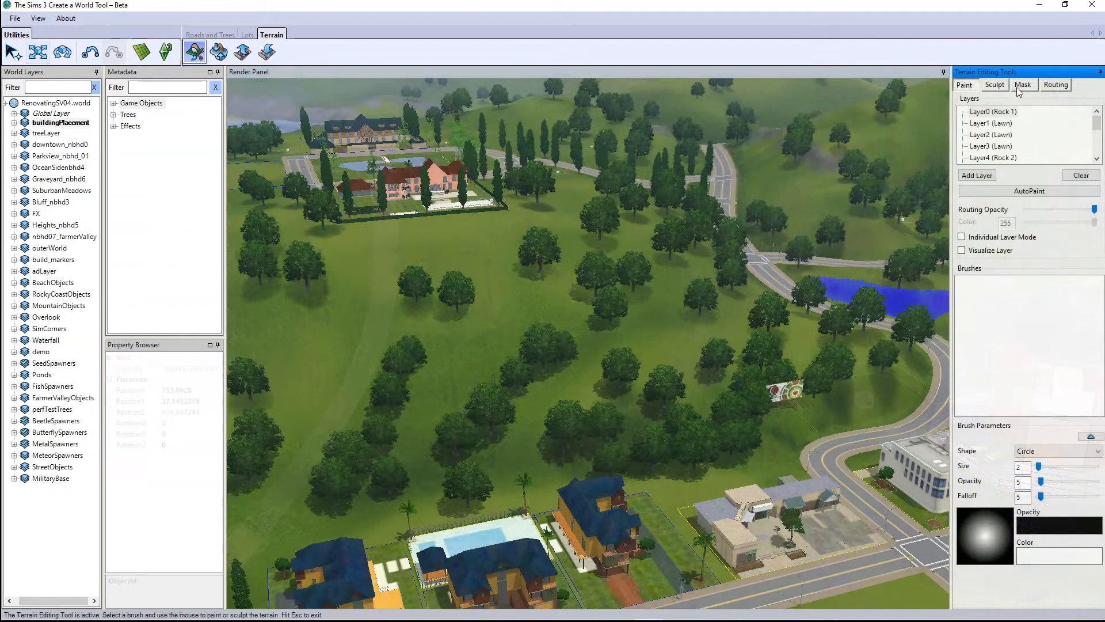
Step: Paint Sims Non-Routable terrain on the tree-covered hillside above the road with a circular brush of size 7
left_click(1056, 86)
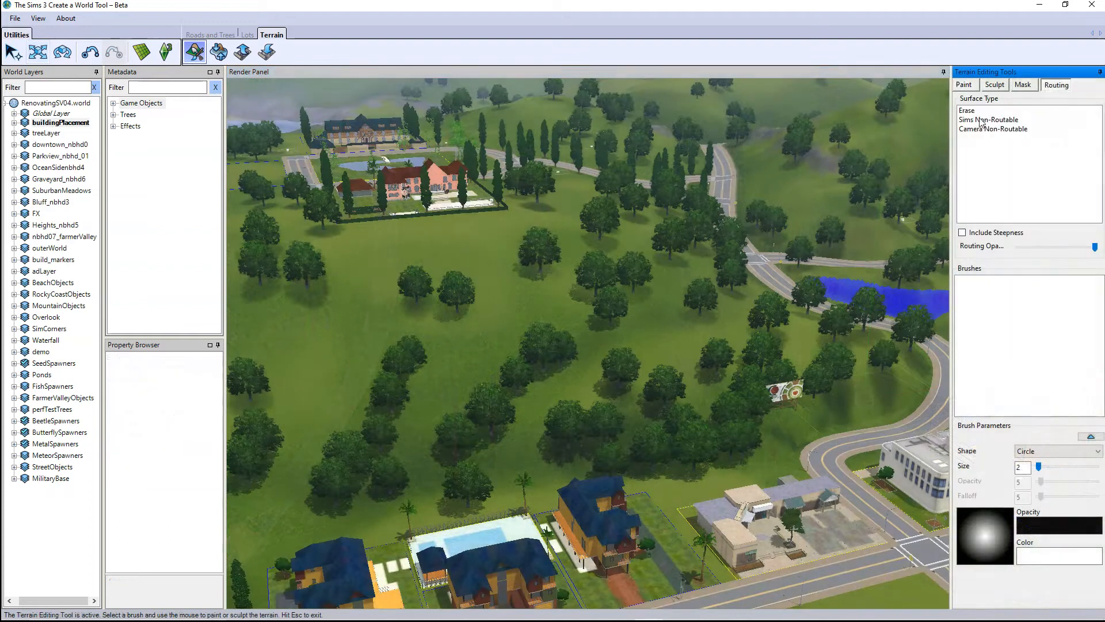
right_click_drag(886, 397, 854, 397)
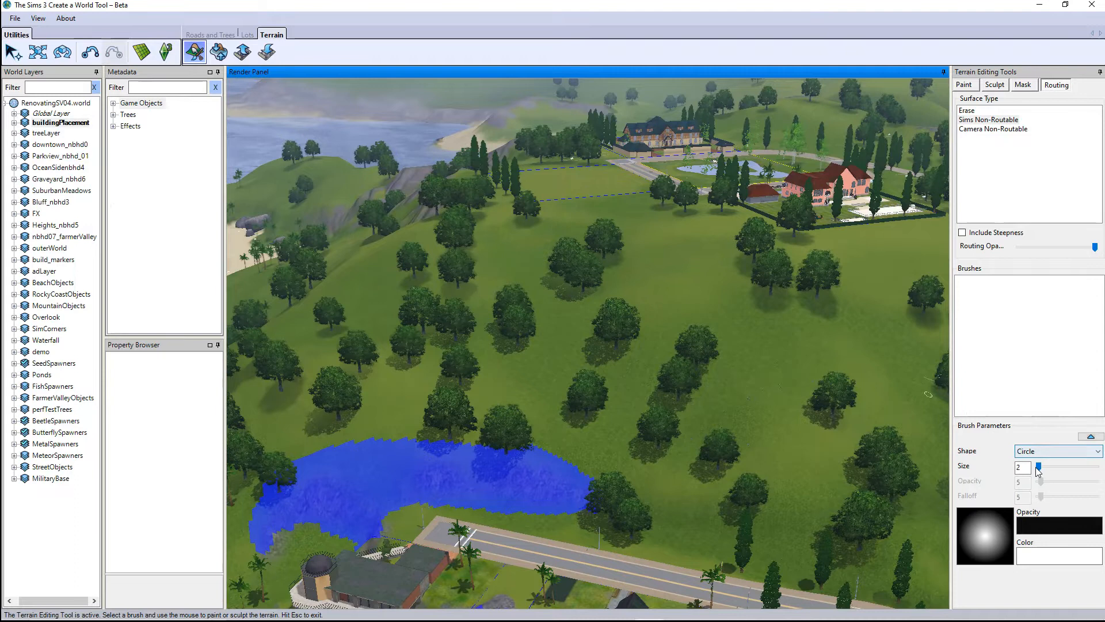
left_click_drag(1039, 470, 1043, 472)
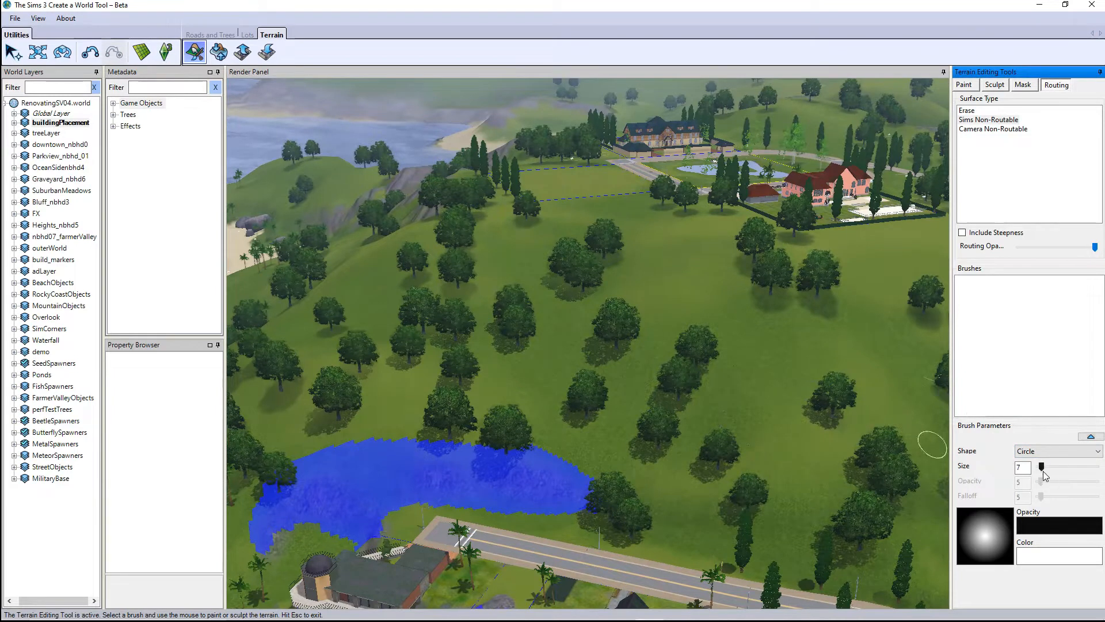
mouse_move(507, 346)
left_mouse_down()
mouse_move(611, 372)
mouse_move(461, 382)
left_mouse_up()
left_click_drag(632, 472, 862, 523)
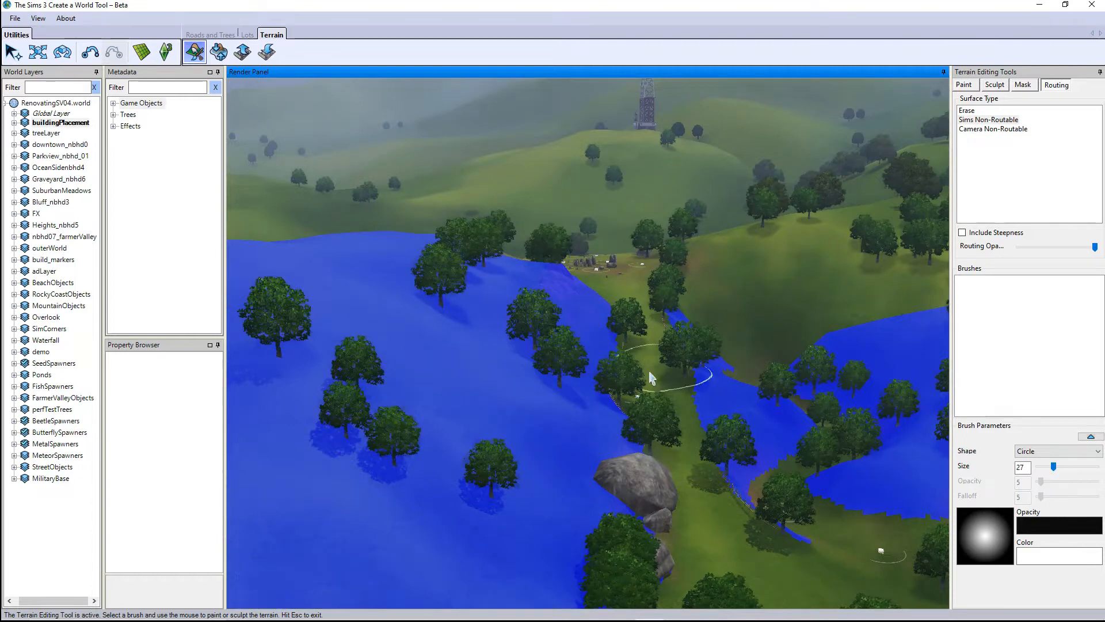
Step: Inspect the narrow unpainted strip between the blue routing areas on the wooded hills, including around its spawner marker
right_click_drag(599, 292, 631, 310)
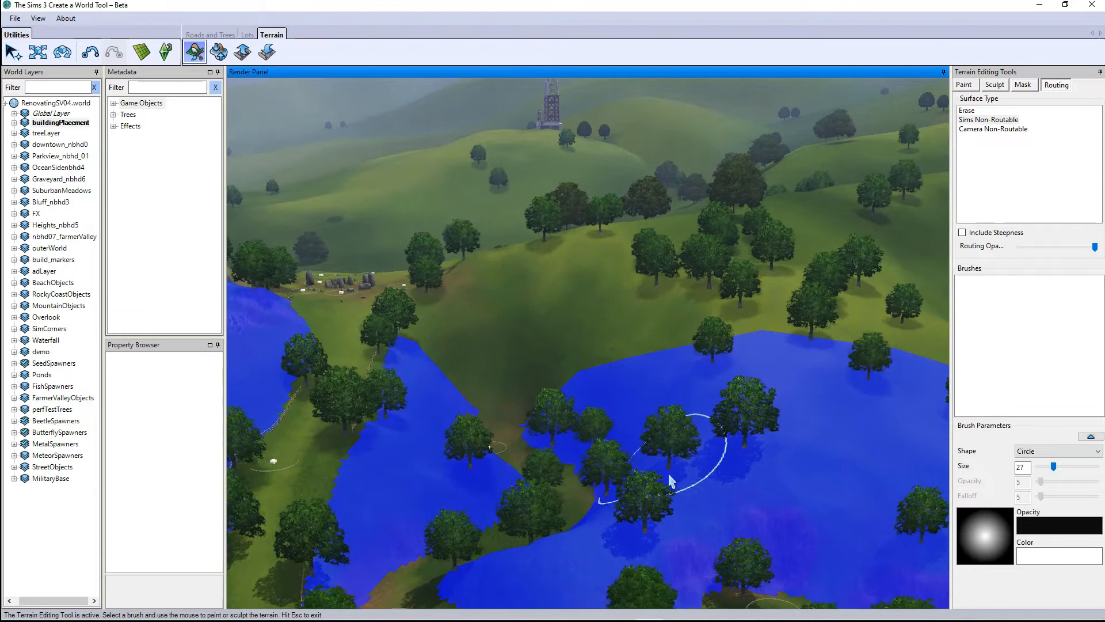
scroll(668, 473, "up", 2)
mouse_move(668, 473)
right_mouse_down()
mouse_move(628, 381)
mouse_move(630, 349)
mouse_move(641, 346)
right_mouse_up()
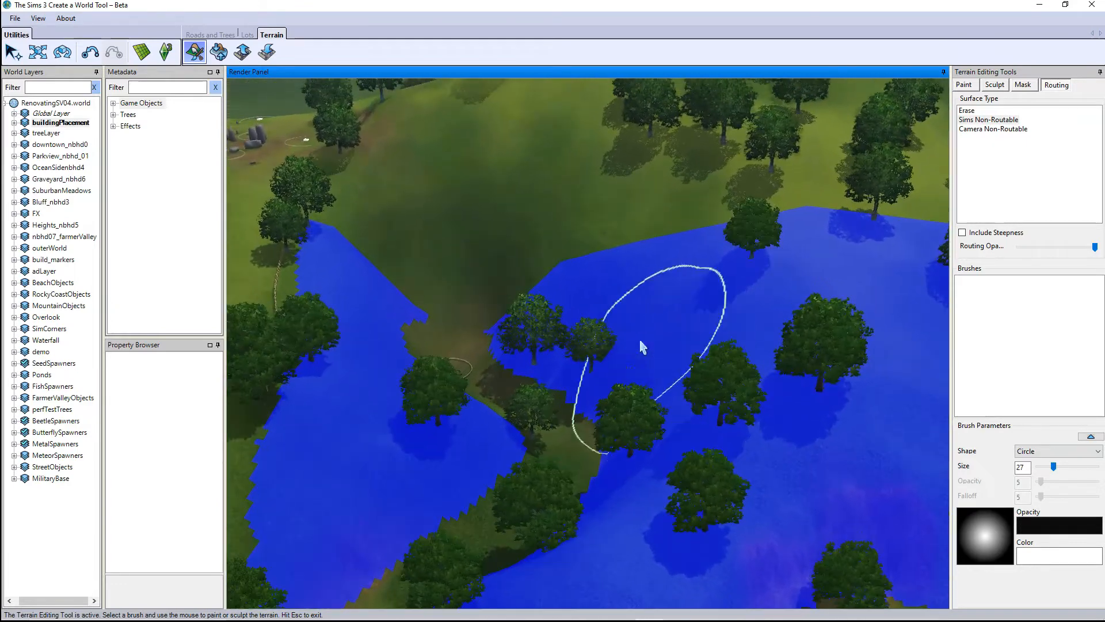
mouse_move(612, 546)
right_mouse_down()
mouse_move(596, 536)
mouse_move(611, 546)
mouse_move(732, 471)
mouse_move(678, 449)
mouse_move(660, 476)
right_mouse_up()
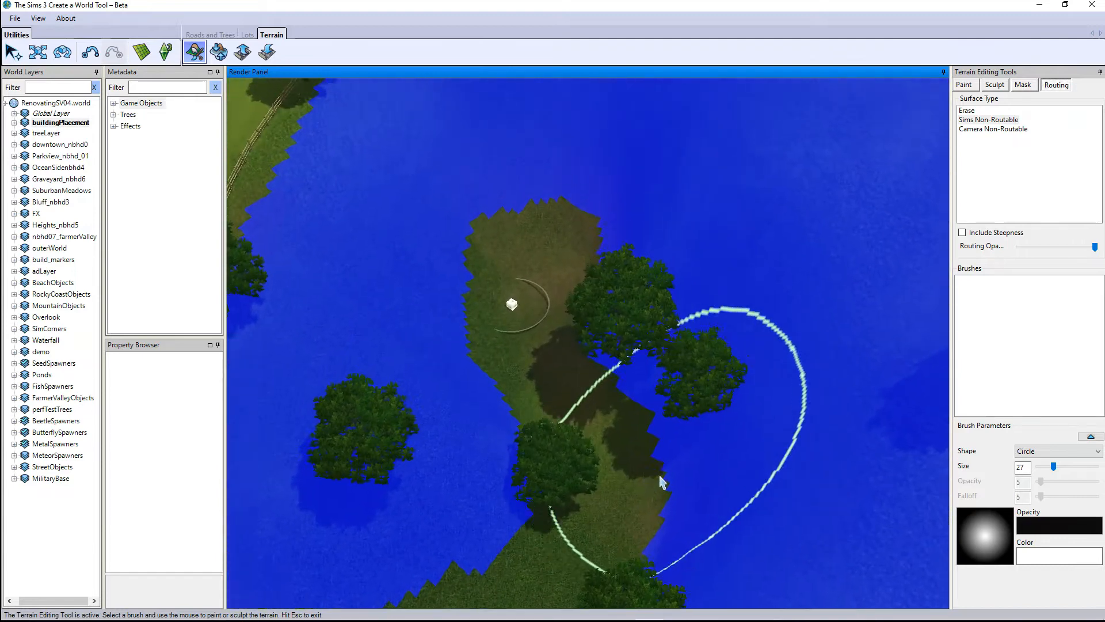
scroll(659, 475, "up", 1)
right_click_drag(752, 459, 753, 488)
right_click_drag(633, 554, 628, 528)
scroll(628, 527, "down", 3)
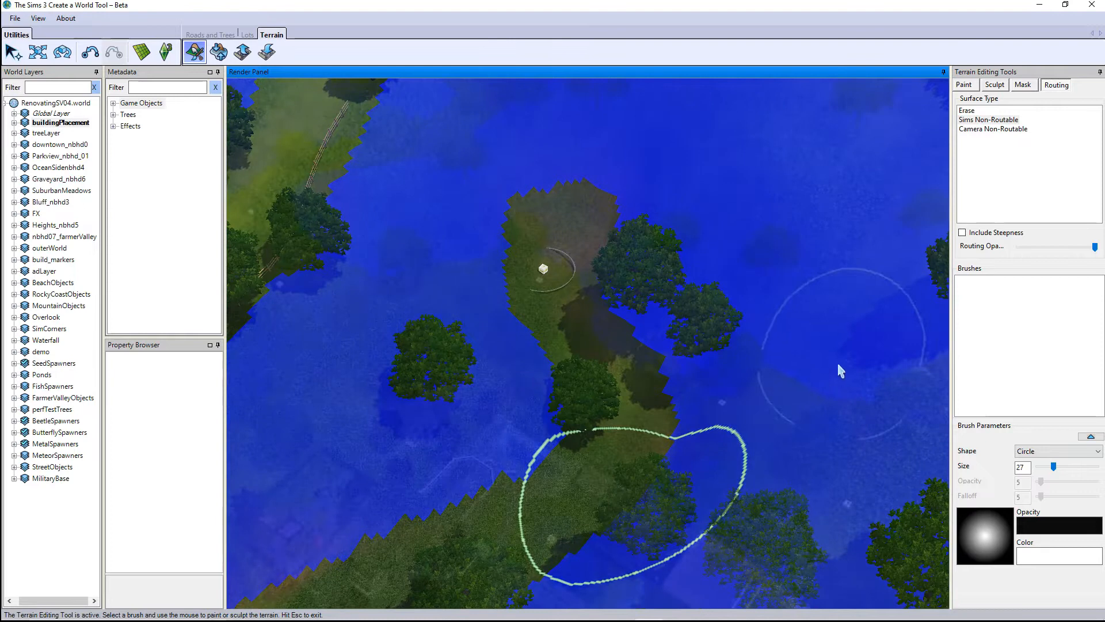
Step: Examine the routing paint around the pond lot and the boulders at the foot of the hills
scroll(846, 351, "down", 2)
mouse_move(851, 337)
right_mouse_down()
mouse_move(888, 356)
mouse_move(872, 332)
right_mouse_up()
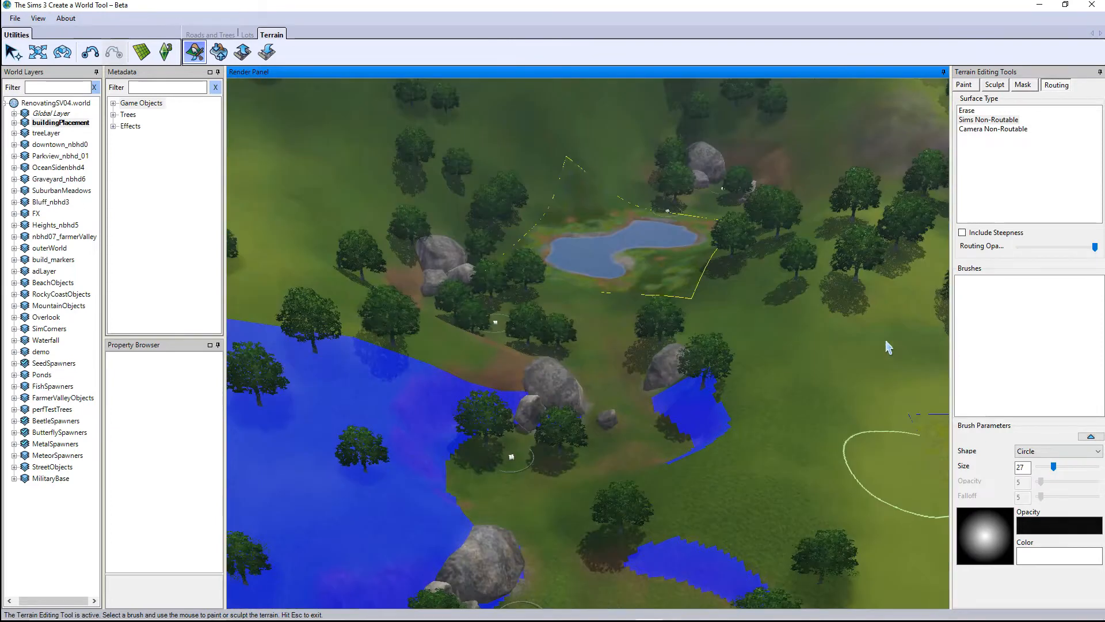
right_click_drag(787, 380, 859, 264)
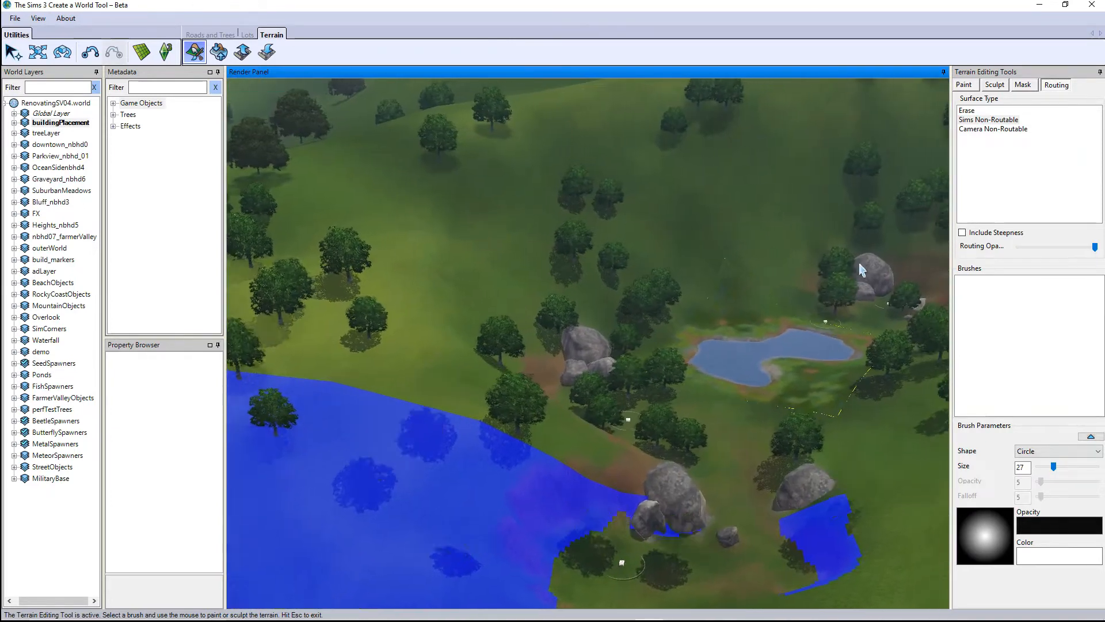
scroll(859, 261, "up", 4)
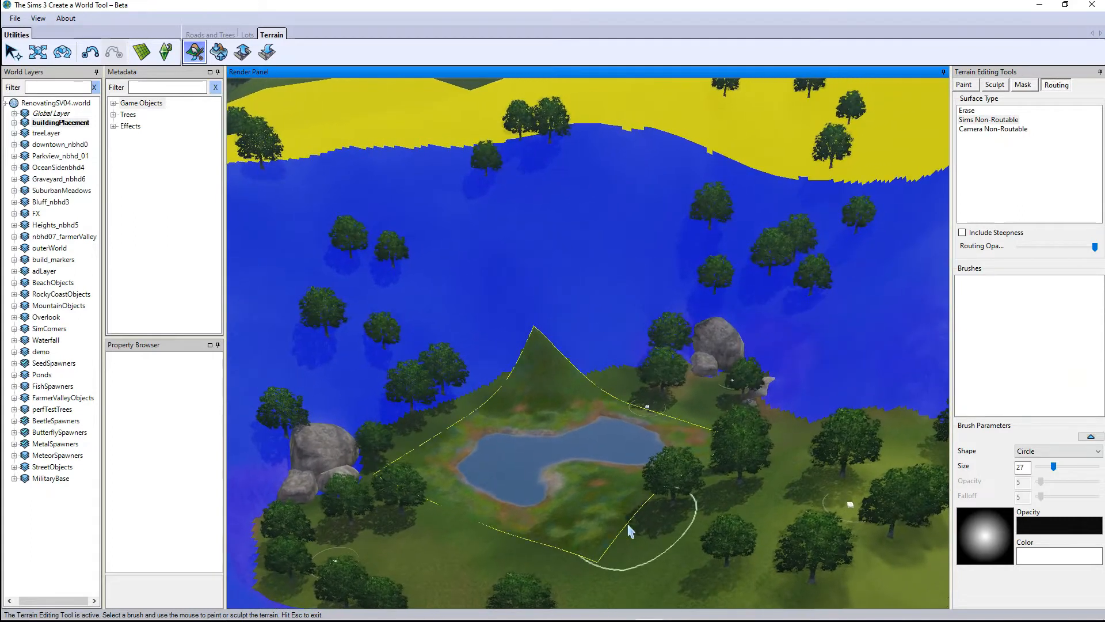
Step: Paint Sims Non-Routable terrain over the wooded slope beside the pond lot with a circular brush of size 27
right_click_drag(650, 406, 642, 404)
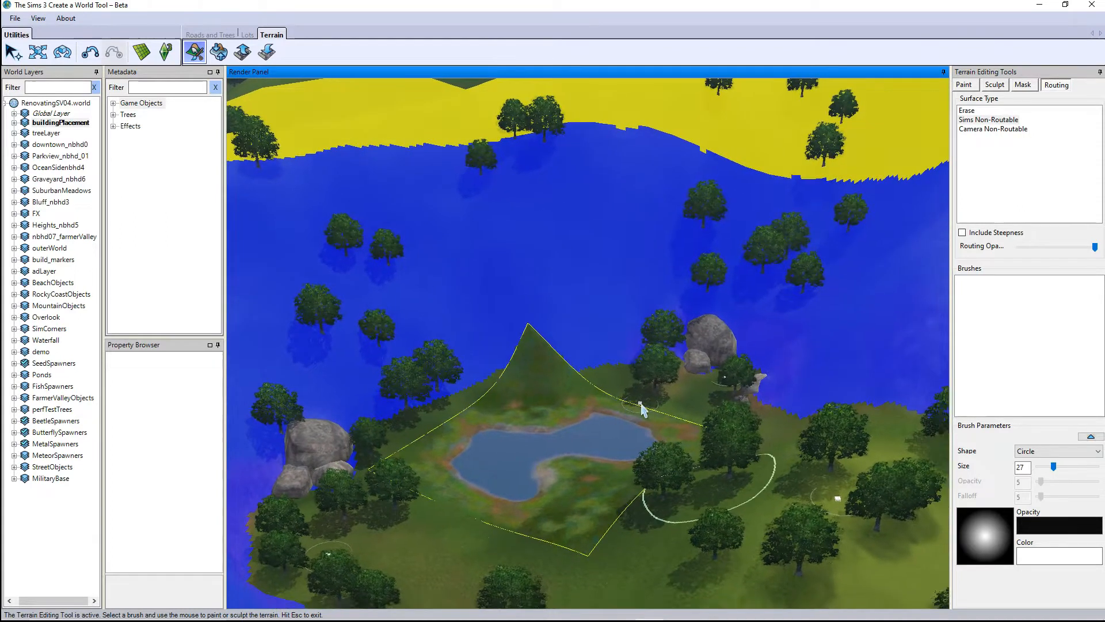
scroll(760, 386, "down", 3)
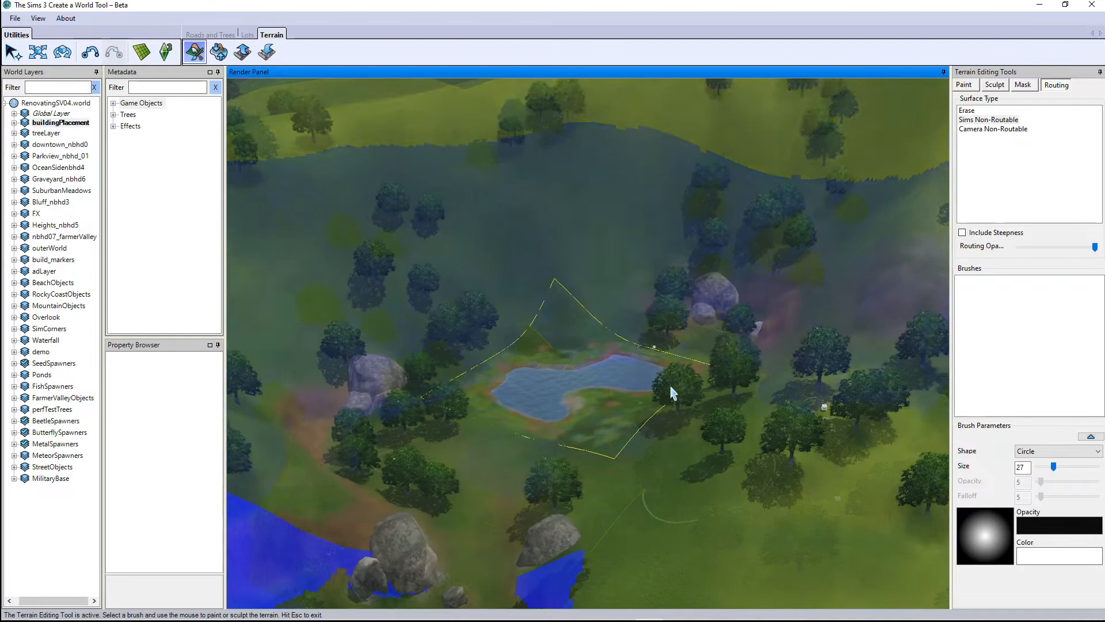
right_click_drag(854, 590, 874, 600)
scroll(875, 600, "down", 1)
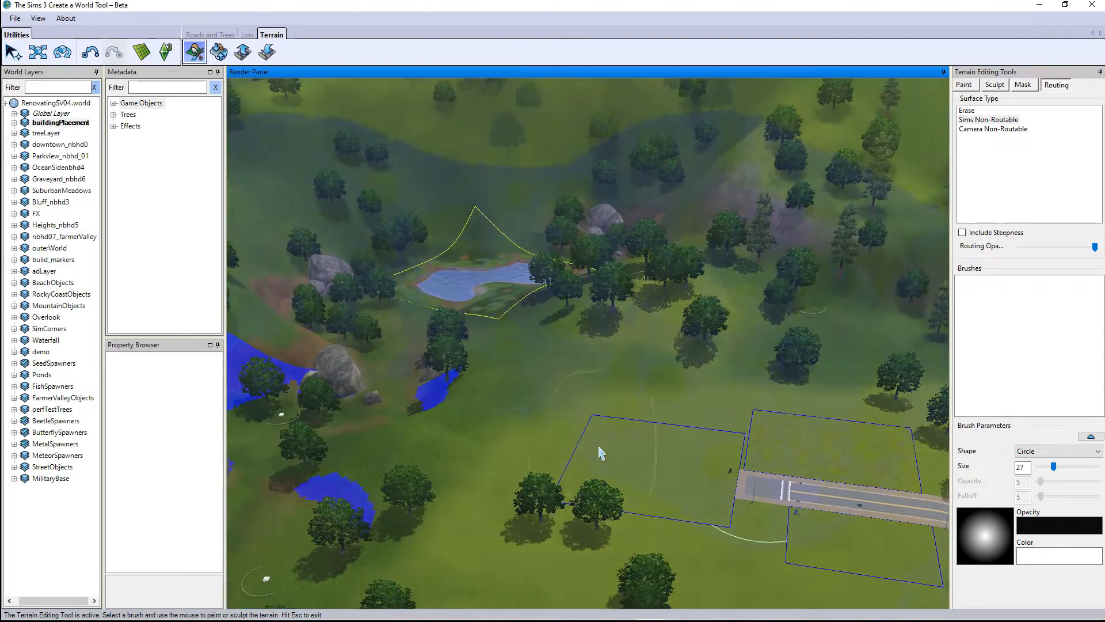
mouse_move(600, 359)
left_mouse_down()
mouse_move(567, 393)
mouse_move(536, 477)
mouse_move(773, 476)
left_mouse_up()
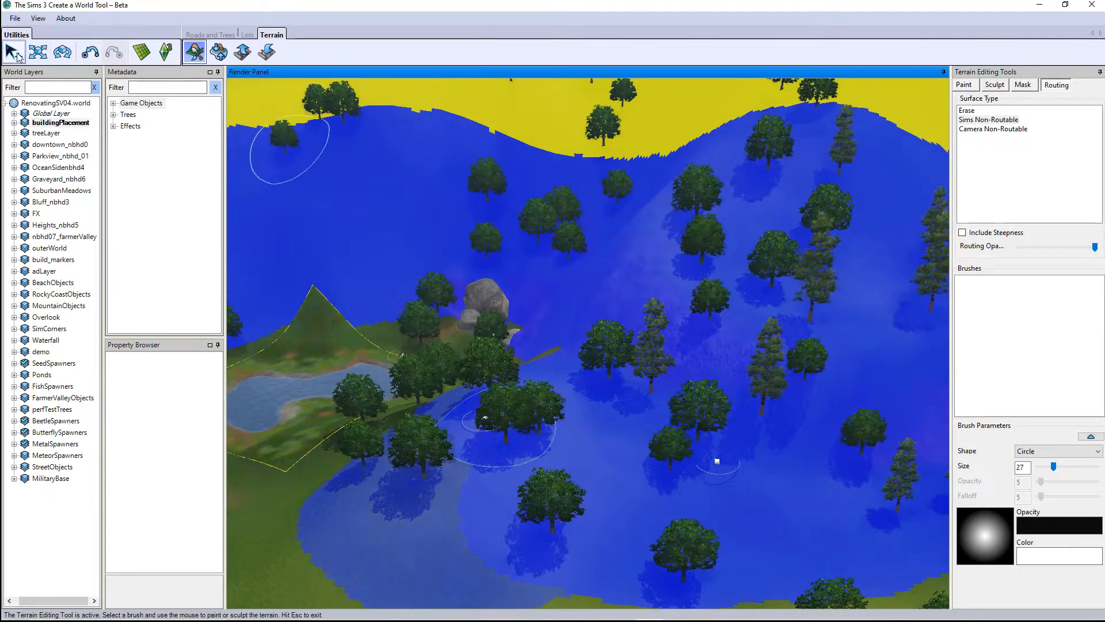
key("Escape")
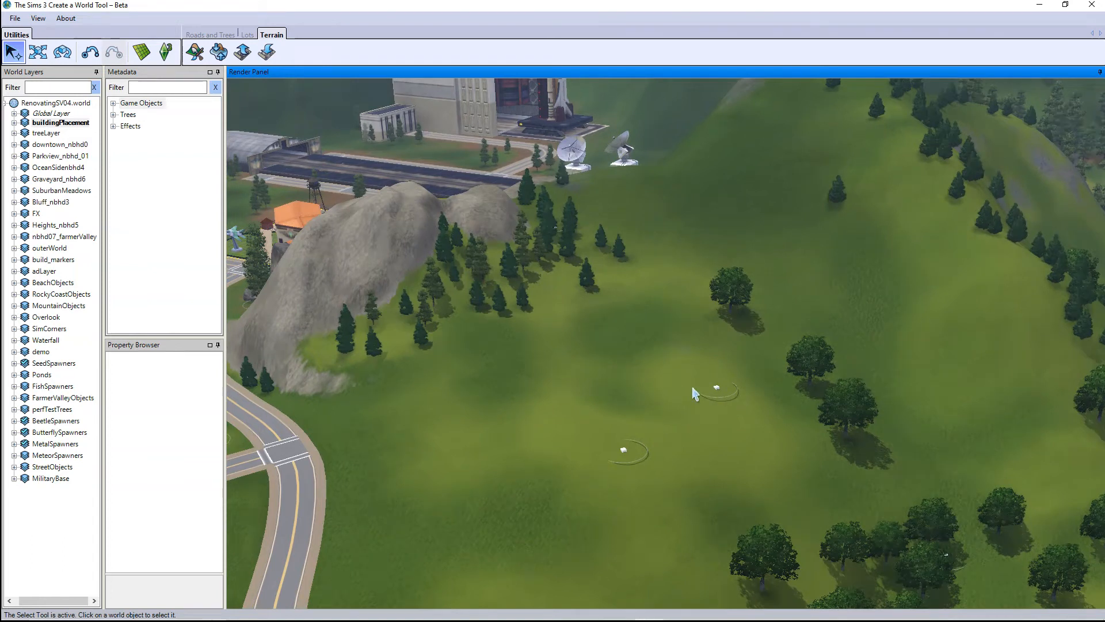
Step: Examine the grassy hillside and ridge near the military base and the forested slopes behind the town's roads
scroll(800, 421, "down", 3)
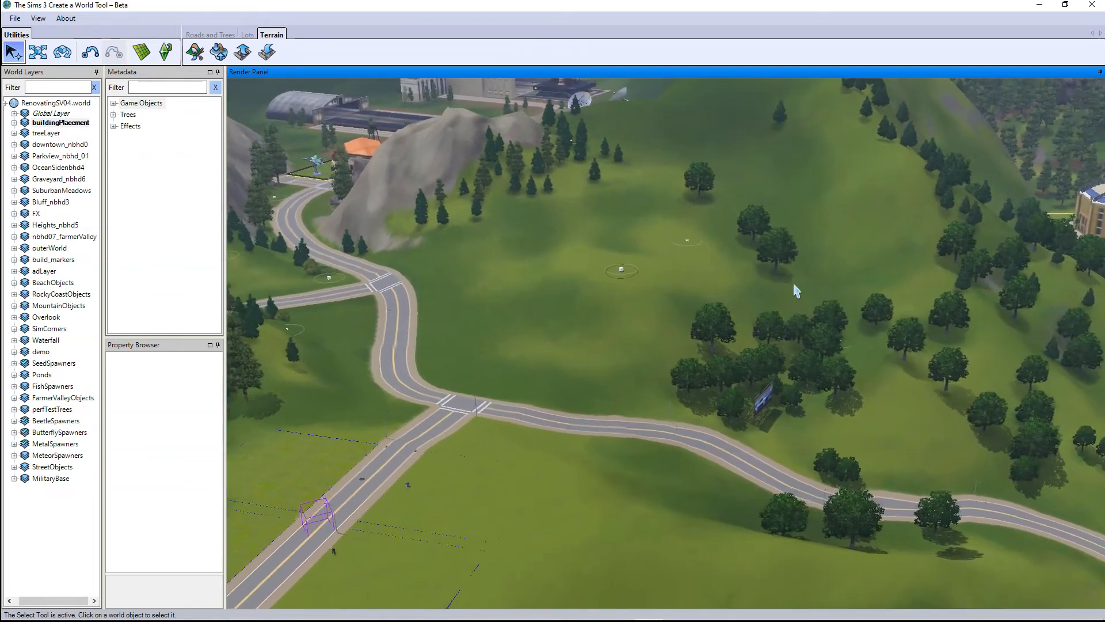
scroll(795, 285, "up", 4)
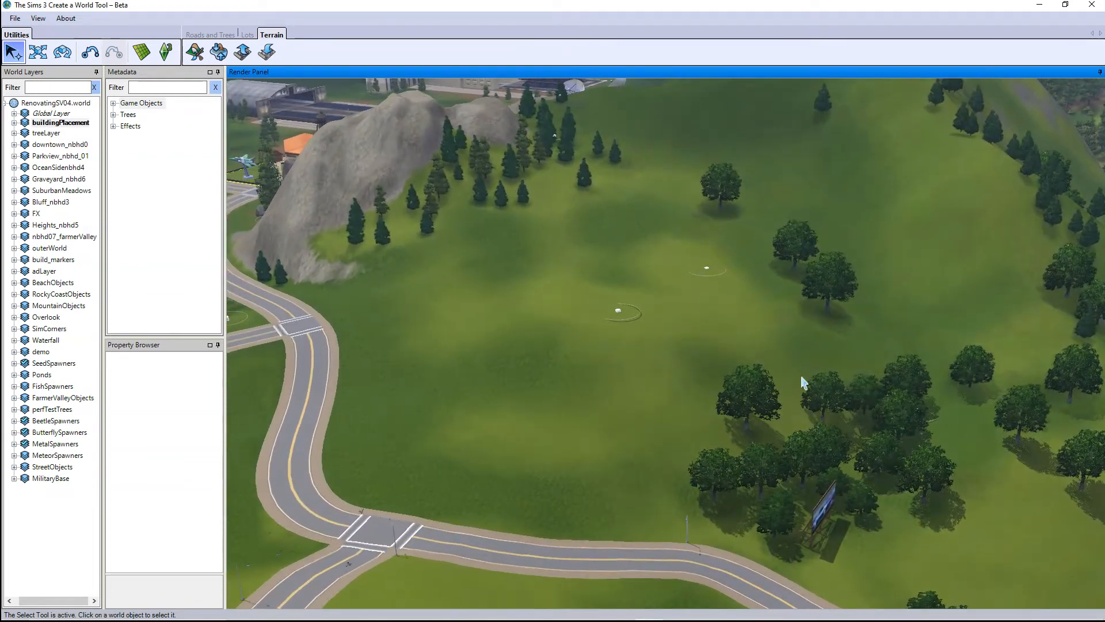
scroll(693, 247, "down", 3)
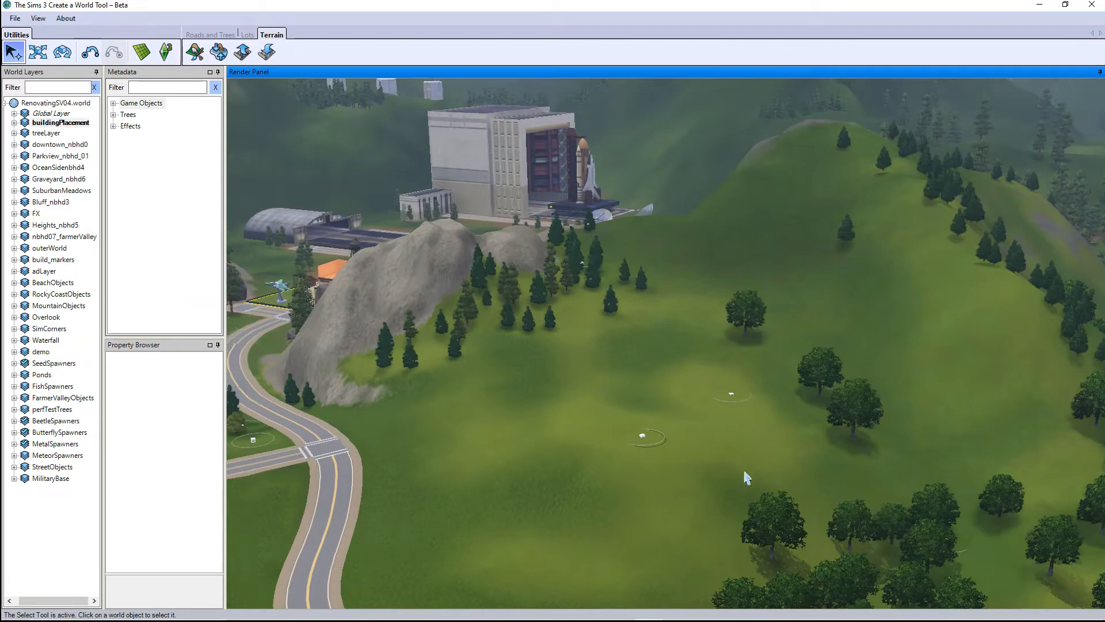
scroll(682, 257, "up", 3)
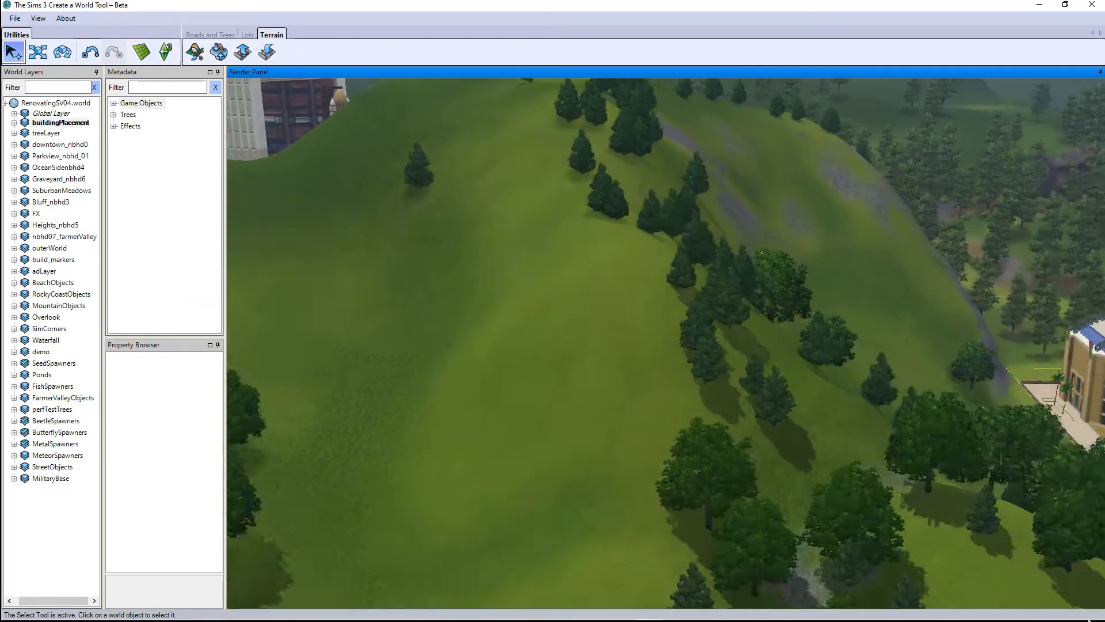
scroll(981, 552, "down", 3)
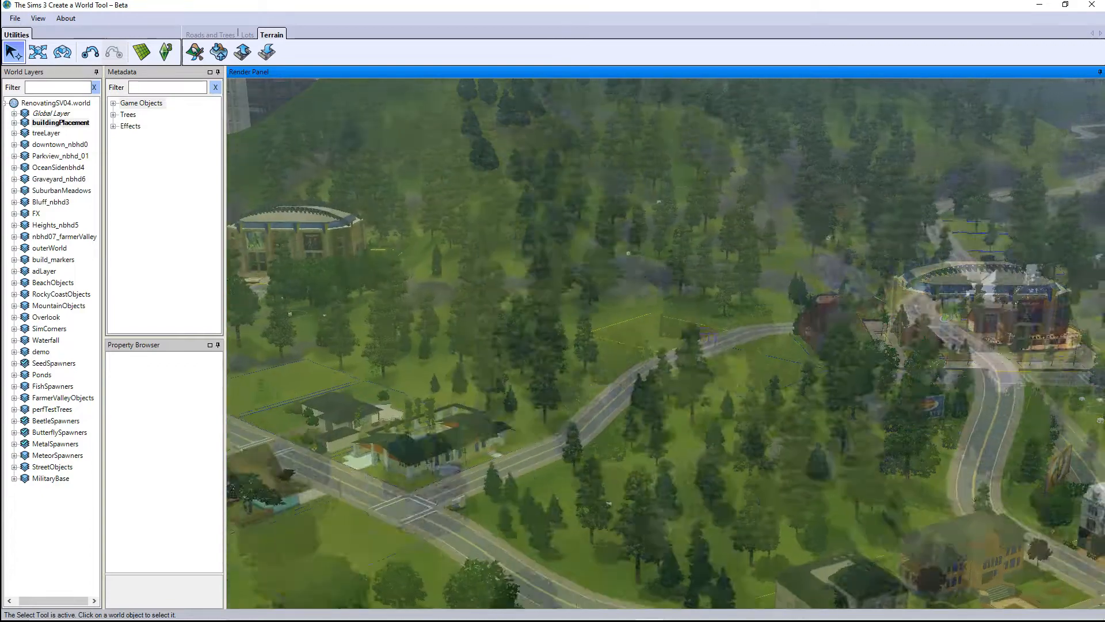
scroll(852, 223, "up", 3)
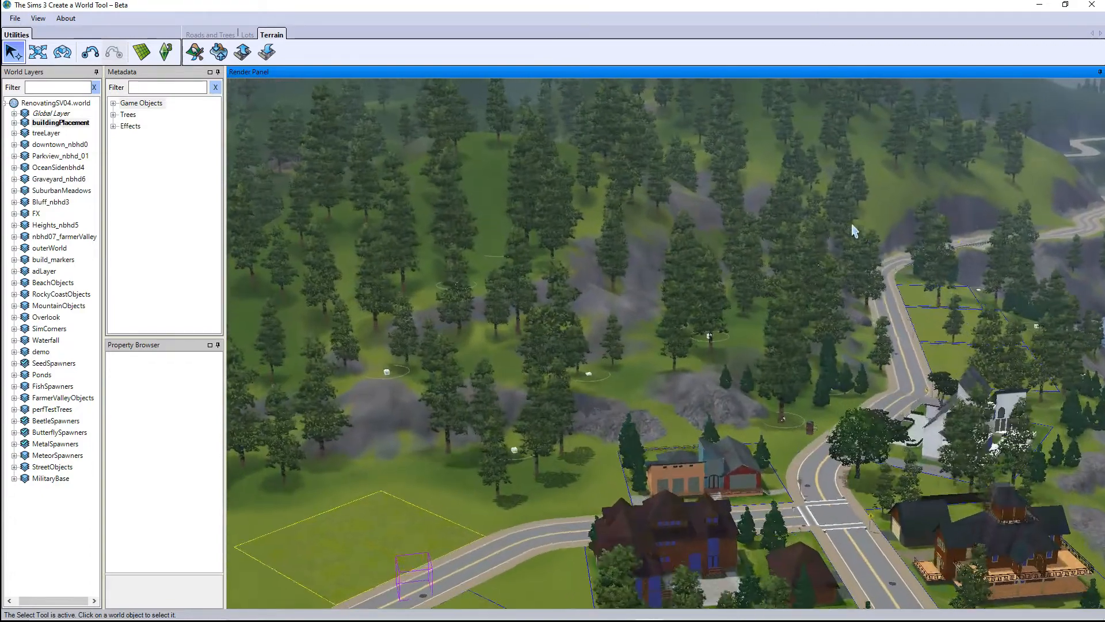
scroll(852, 223, "up", 2)
Step: Examine the forest pond lot, the surrounding rocky slopes and the spawners along the cliff top above the beach
right_click_drag(584, 454, 708, 249)
right_click_drag(744, 190, 404, 513)
right_click_drag(411, 355, 496, 458)
right_click_drag(453, 429, 676, 403)
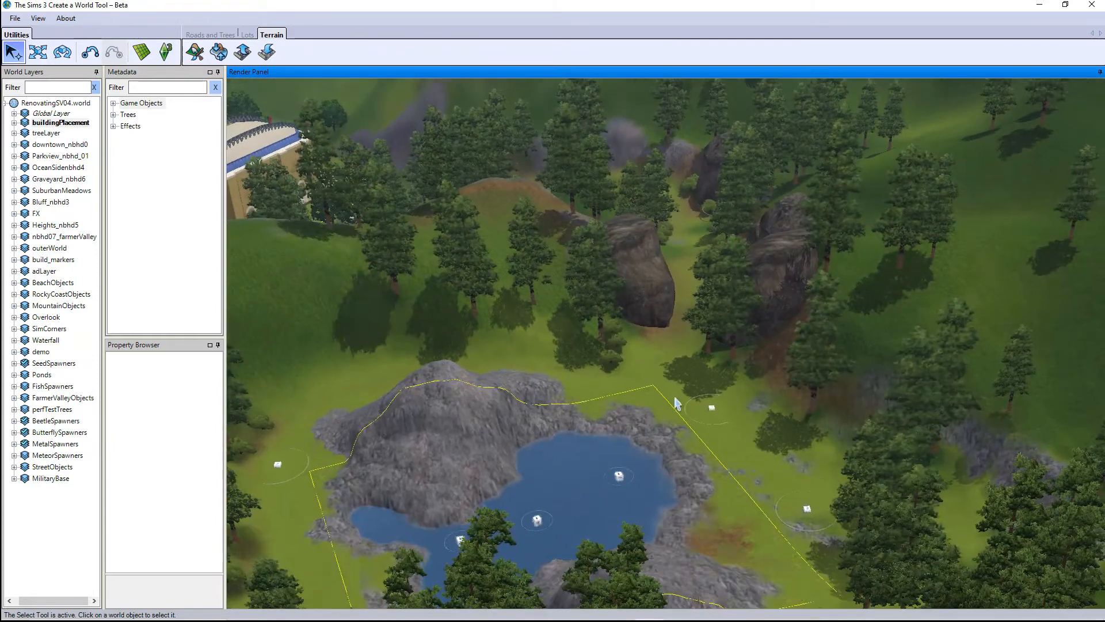
right_click_drag(721, 512, 827, 423)
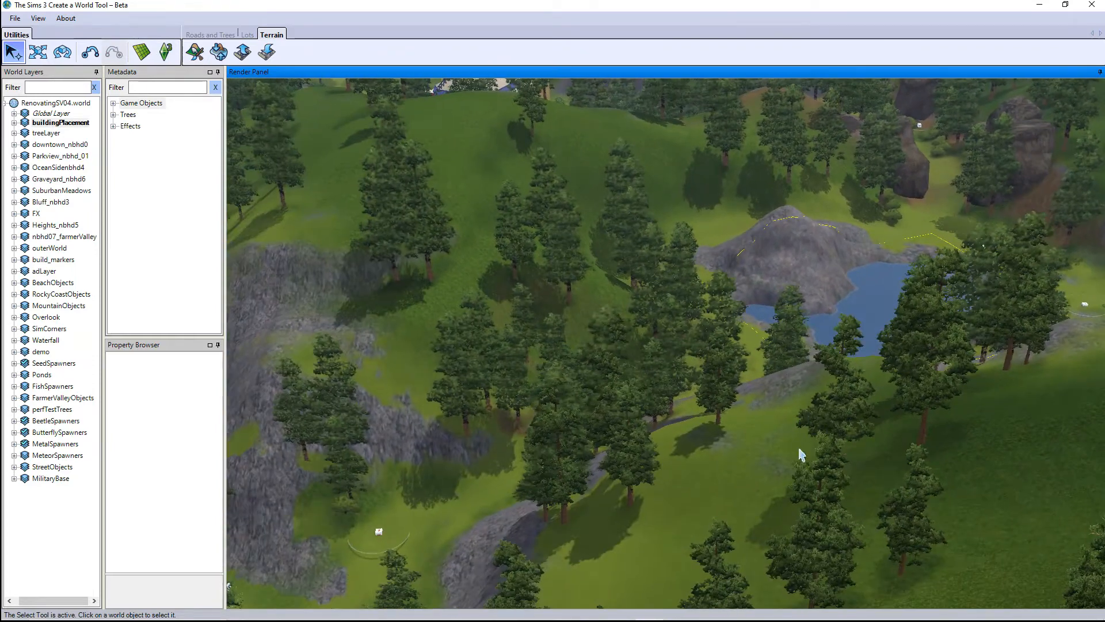
right_click_drag(851, 561, 767, 472)
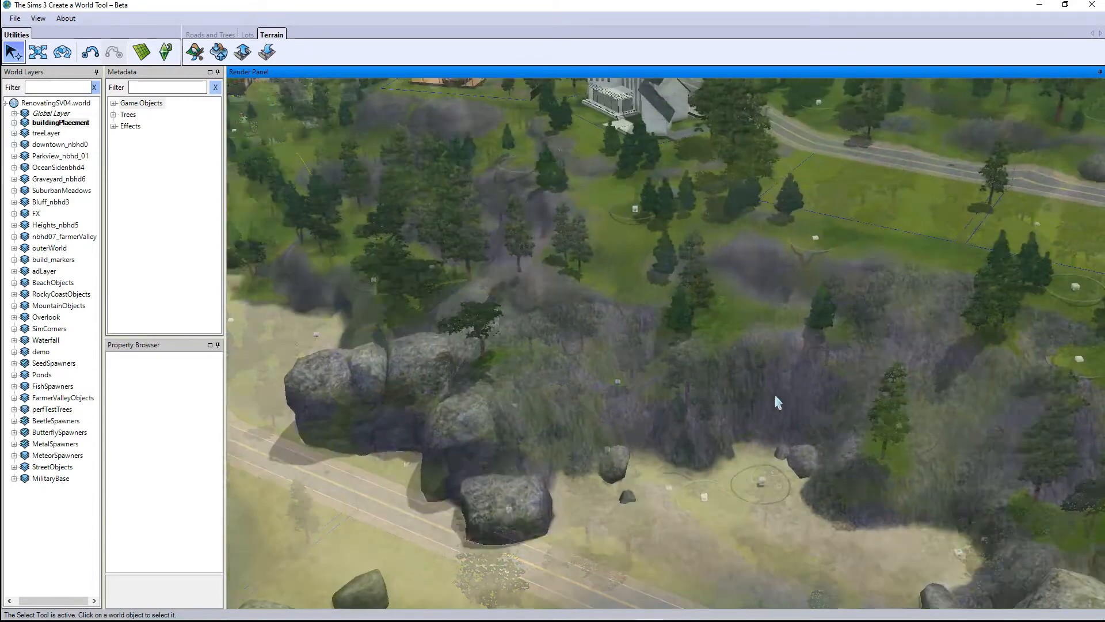
scroll(773, 393, "up", 2)
right_click_drag(712, 418, 977, 458)
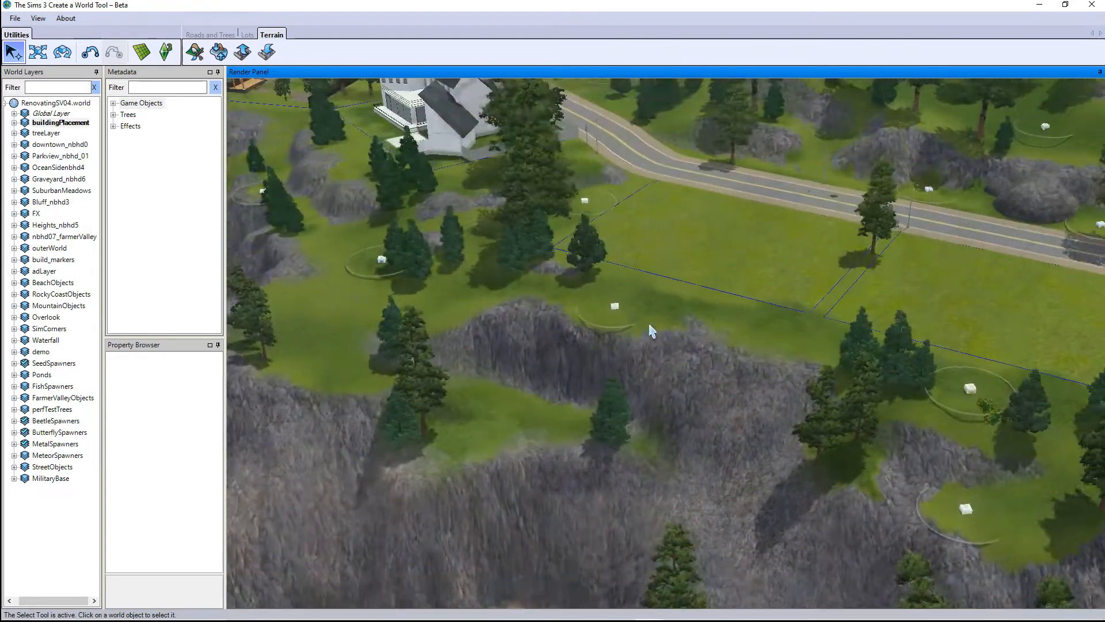
scroll(581, 364, "up", 3)
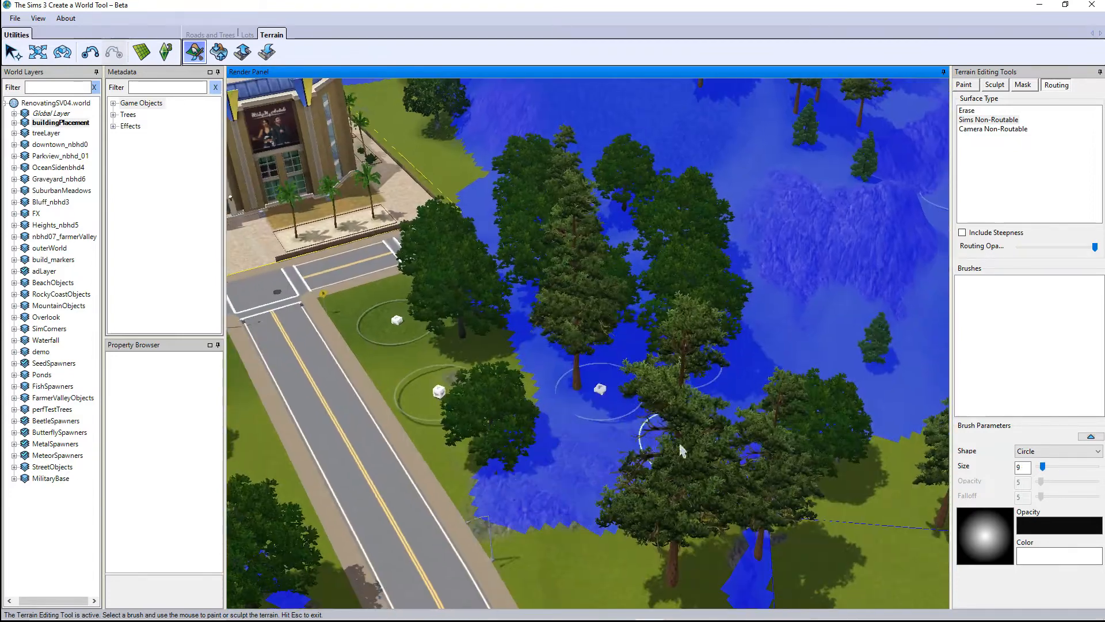
Step: Sculpt the rocky cliff above the beach with a size 2 brush, and choose the Valley - Steep modifier
key("Escape")
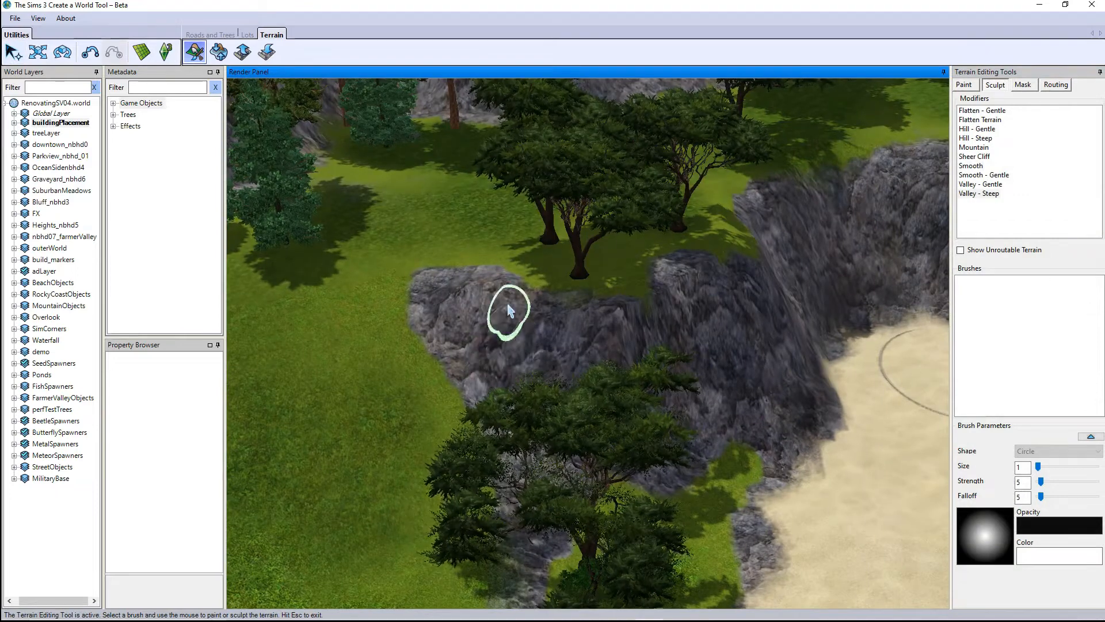
left_click(972, 166)
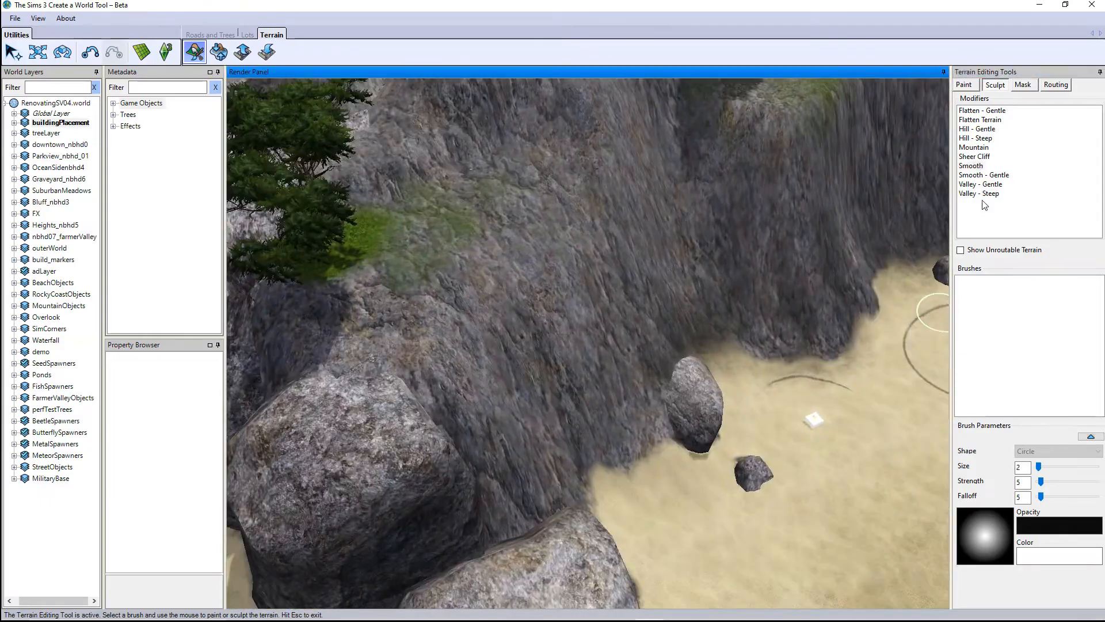
left_click_drag(598, 345, 553, 282)
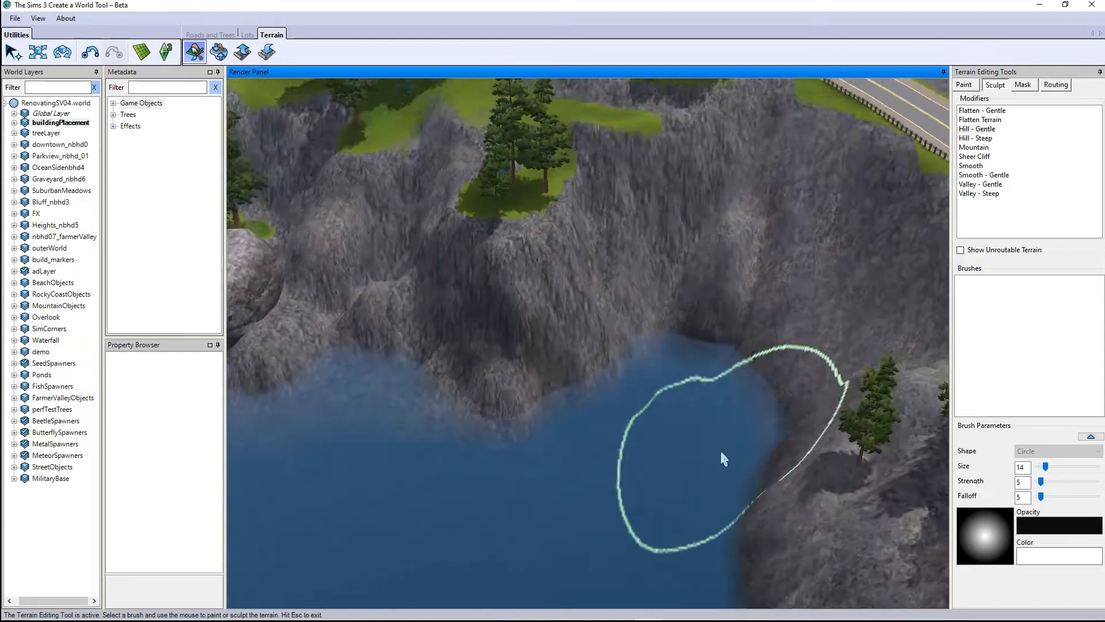
left_click(979, 138)
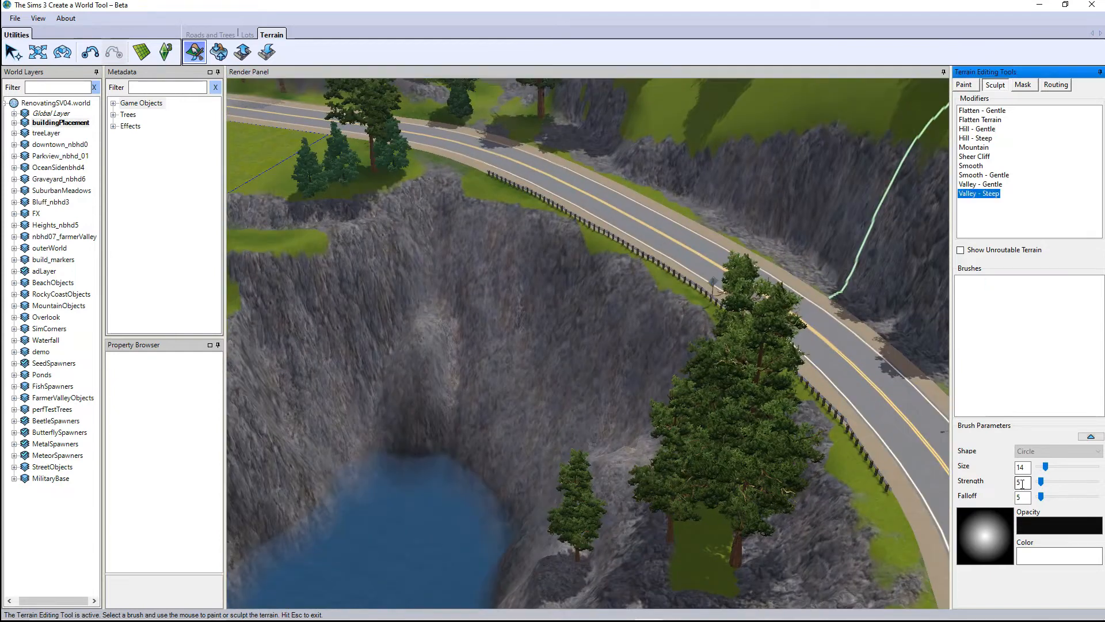
Step: Inspect the cliffs, boulders and coves where the rock face meets the sea below the coastal road
right_click_drag(731, 290, 713, 417)
mouse_move(718, 550)
right_mouse_down()
mouse_move(654, 575)
mouse_move(751, 571)
mouse_move(700, 460)
mouse_move(604, 377)
right_mouse_up()
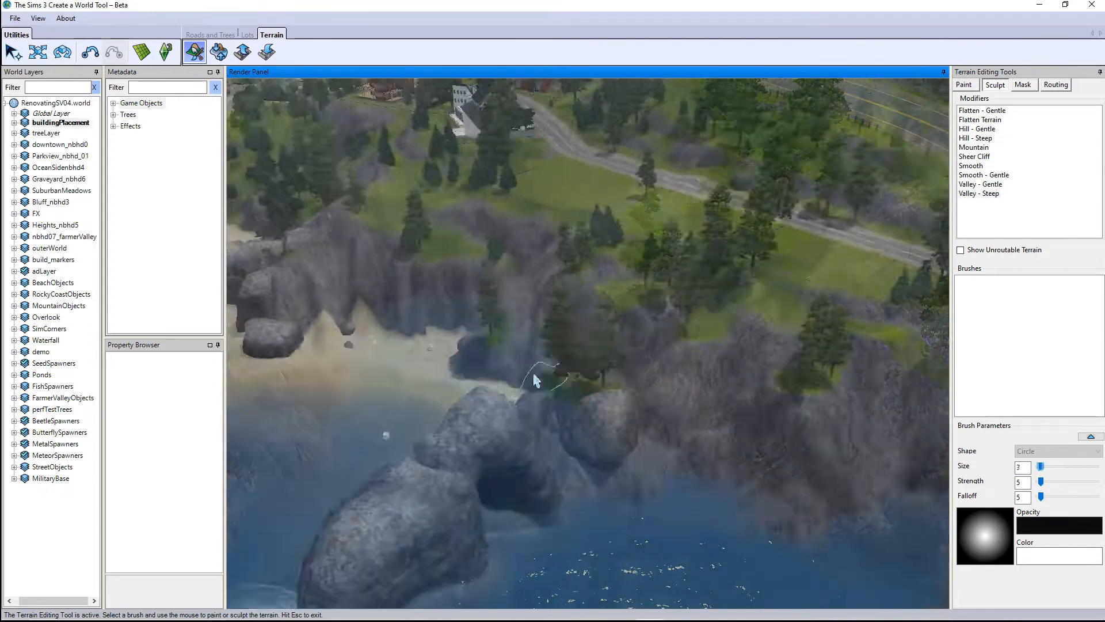
mouse_move(533, 380)
right_mouse_down()
mouse_move(575, 475)
mouse_move(559, 552)
right_mouse_up()
right_click_drag(539, 487, 922, 213)
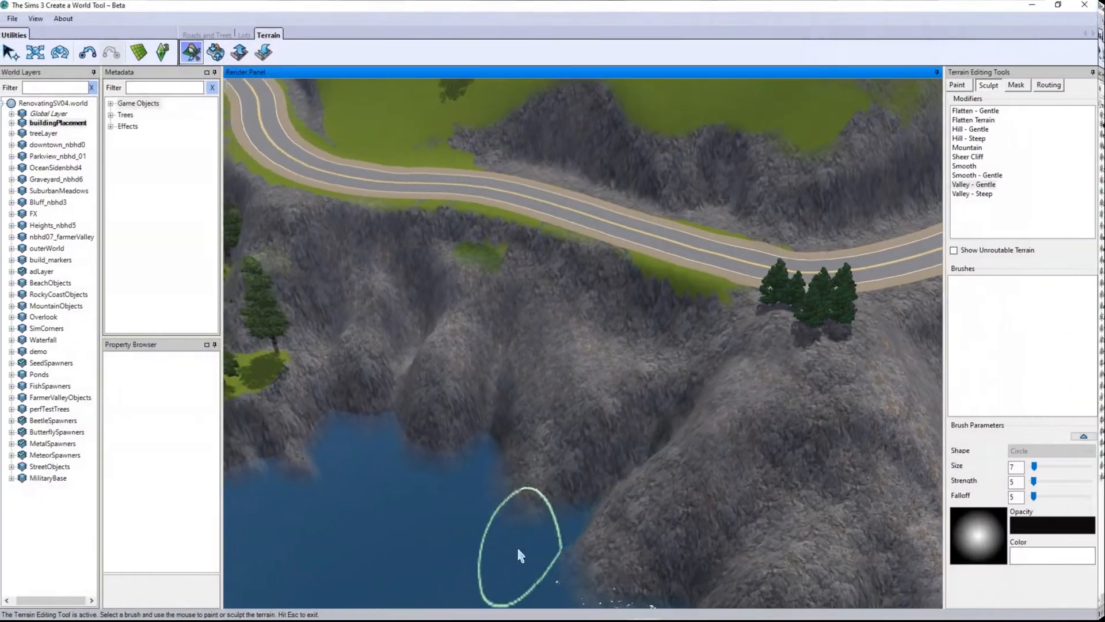
mouse_move(518, 552)
right_mouse_down()
mouse_move(715, 493)
mouse_move(729, 506)
mouse_move(774, 442)
mouse_move(778, 460)
right_mouse_up()
scroll(730, 500, "up", 2)
scroll(779, 465, "up", 5)
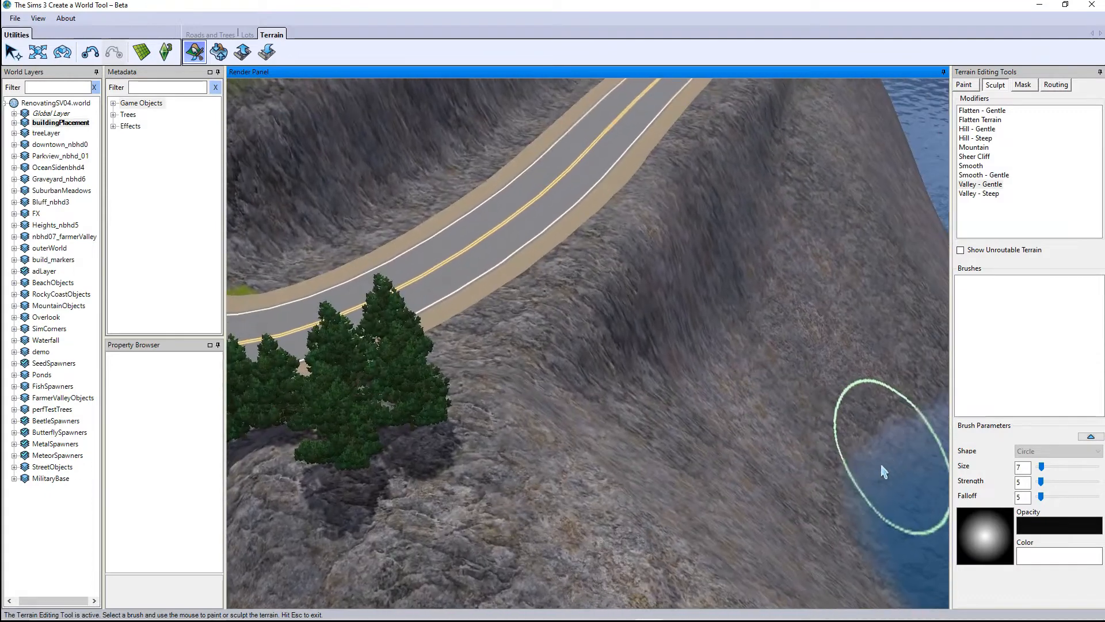
Step: Examine the tree-topped headland and the steep rock slopes between the winding coastal road and the water
mouse_move(884, 471)
right_mouse_down()
mouse_move(820, 513)
mouse_move(839, 517)
right_mouse_up()
scroll(838, 517, "up", 2)
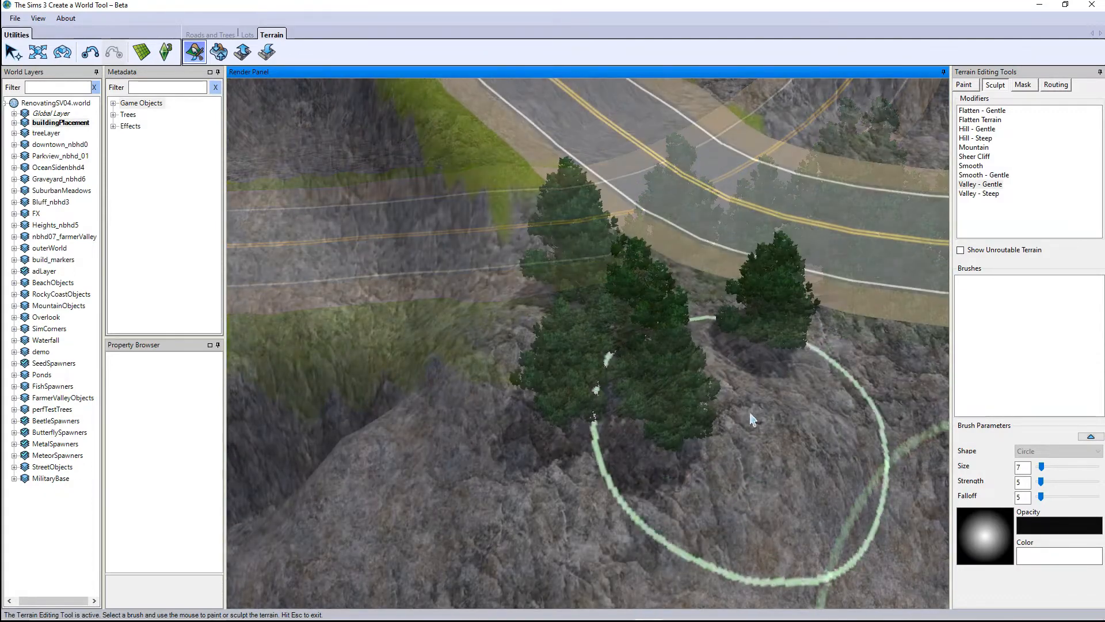
middle_click_drag(750, 414, 749, 424)
right_click_drag(749, 425, 796, 507)
middle_click_drag(796, 508, 733, 340)
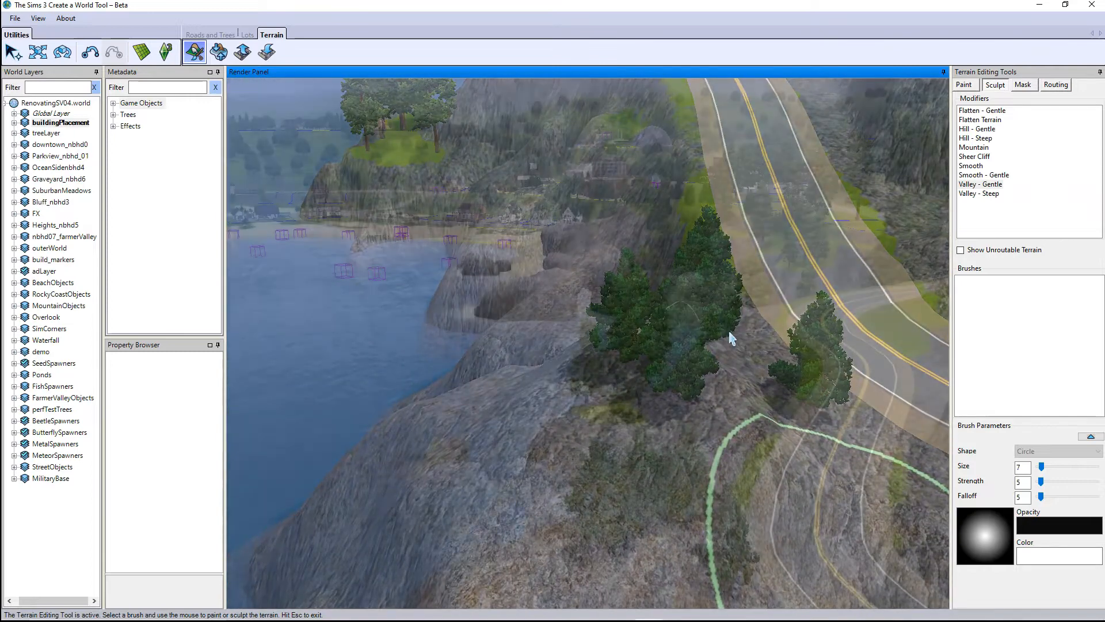
right_click_drag(731, 542, 711, 506)
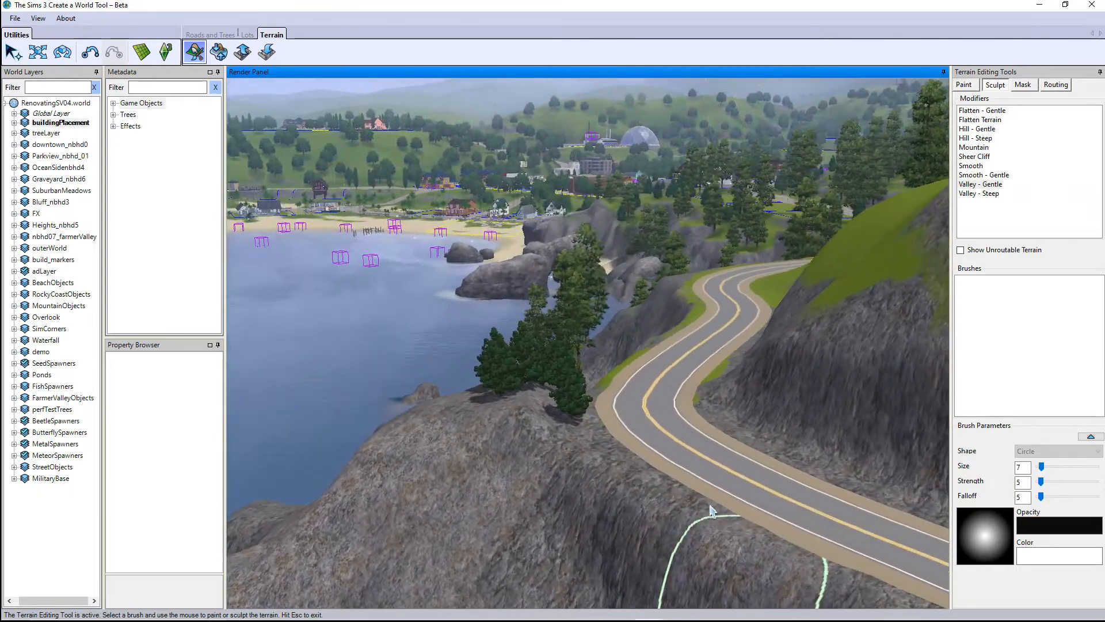
right_click_drag(846, 530, 822, 269)
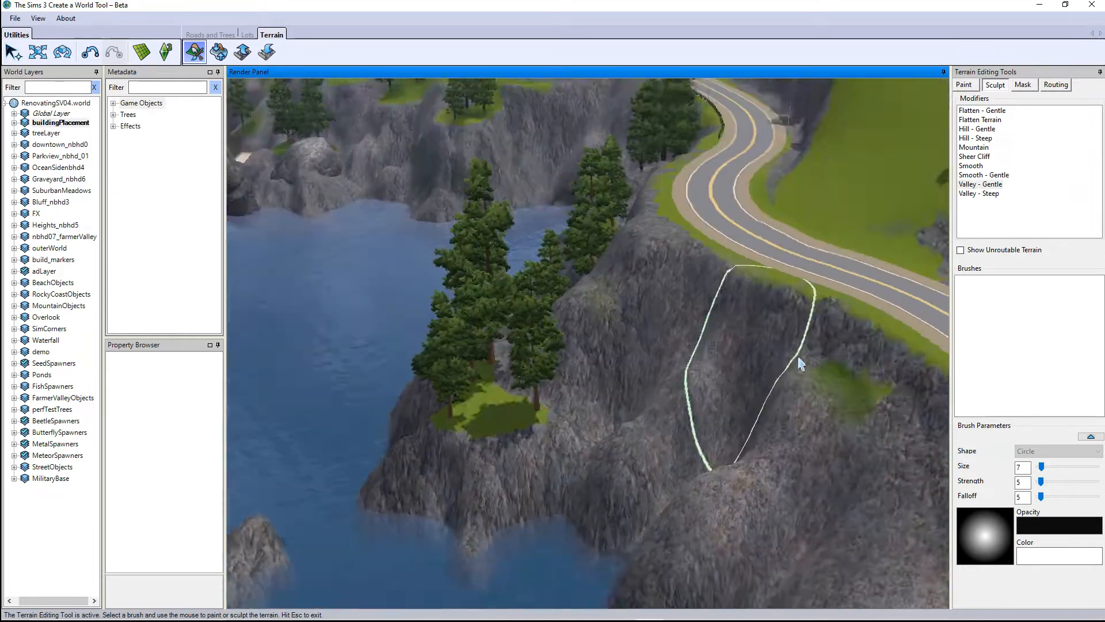
right_click_drag(799, 355, 687, 393)
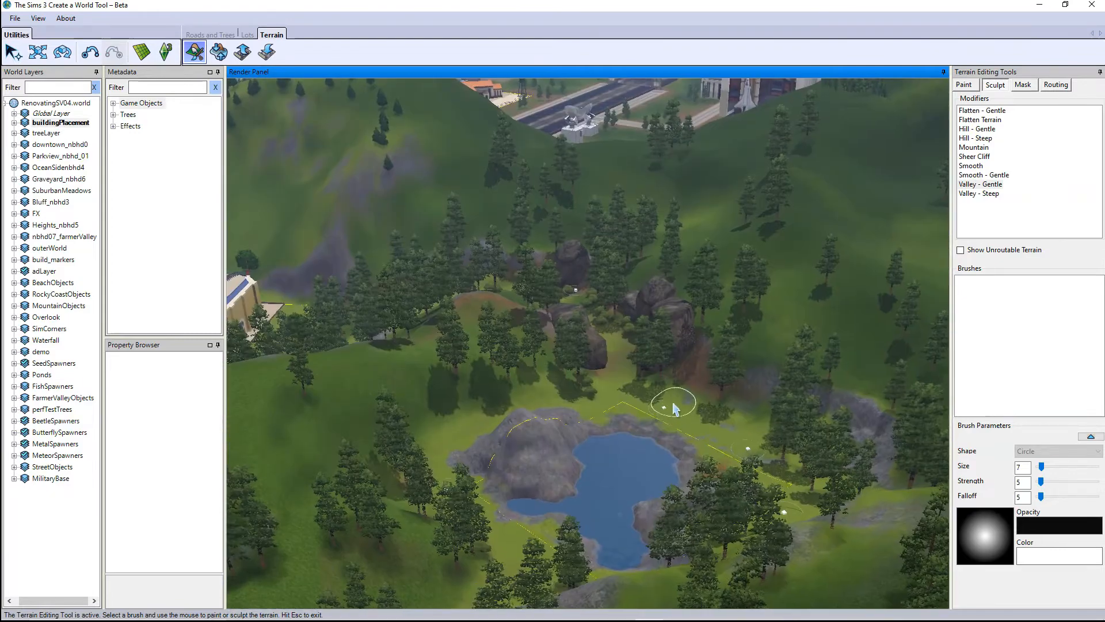
Step: Examine the Sims Non-Routable paint around the forest pond lot, including the rock mound and the passage between the boulders
right_click_drag(674, 403, 602, 581)
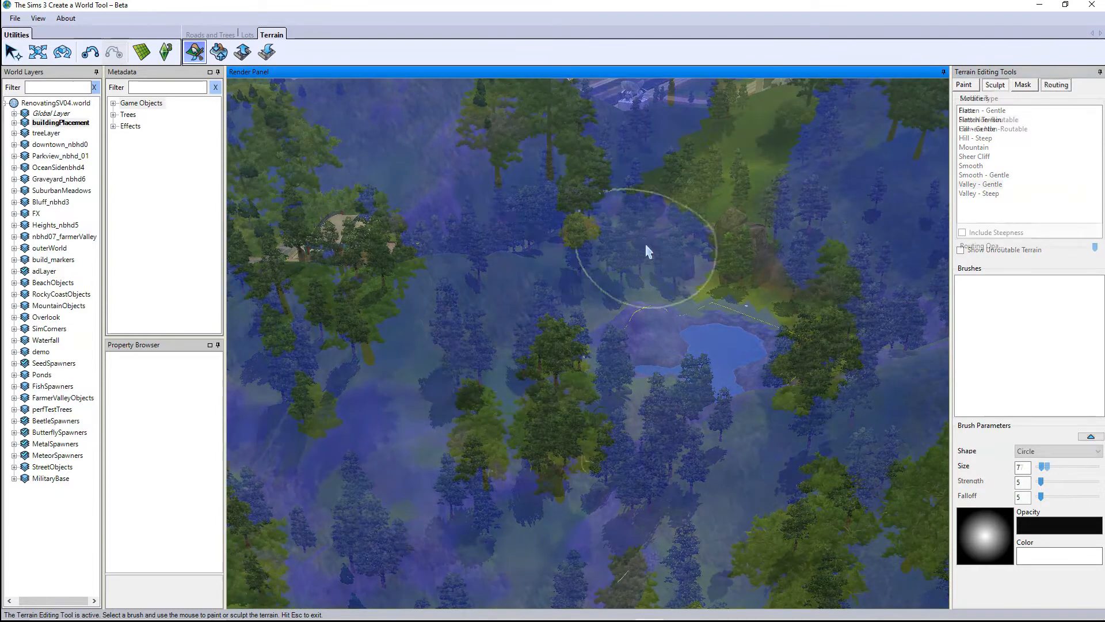
right_click_drag(826, 236, 915, 260)
scroll(908, 356, "down", 2)
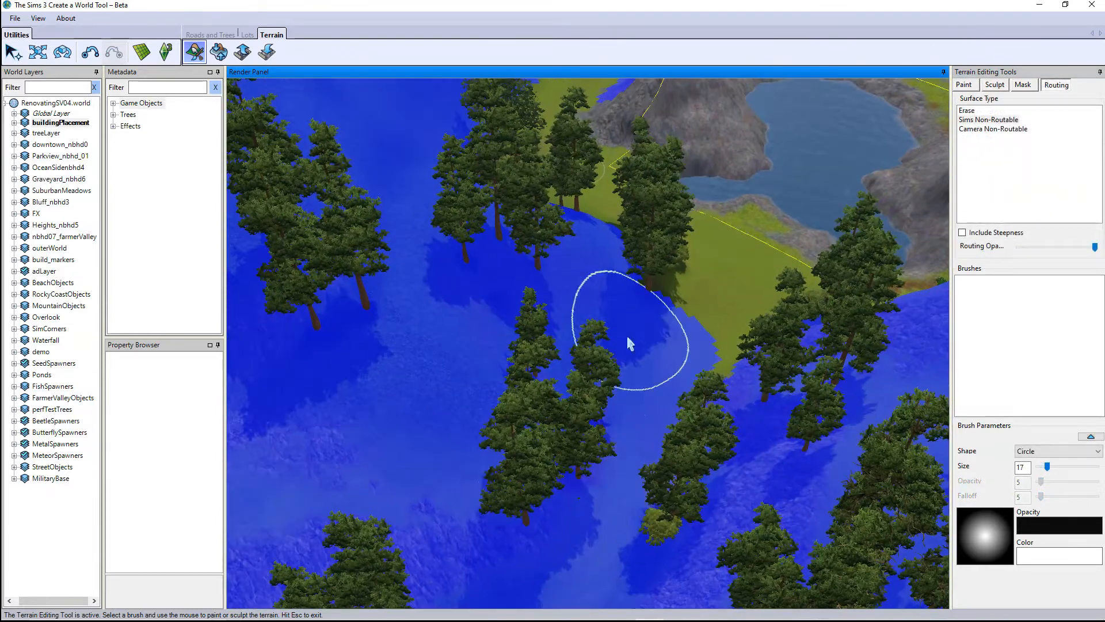
right_click_drag(820, 467, 821, 381)
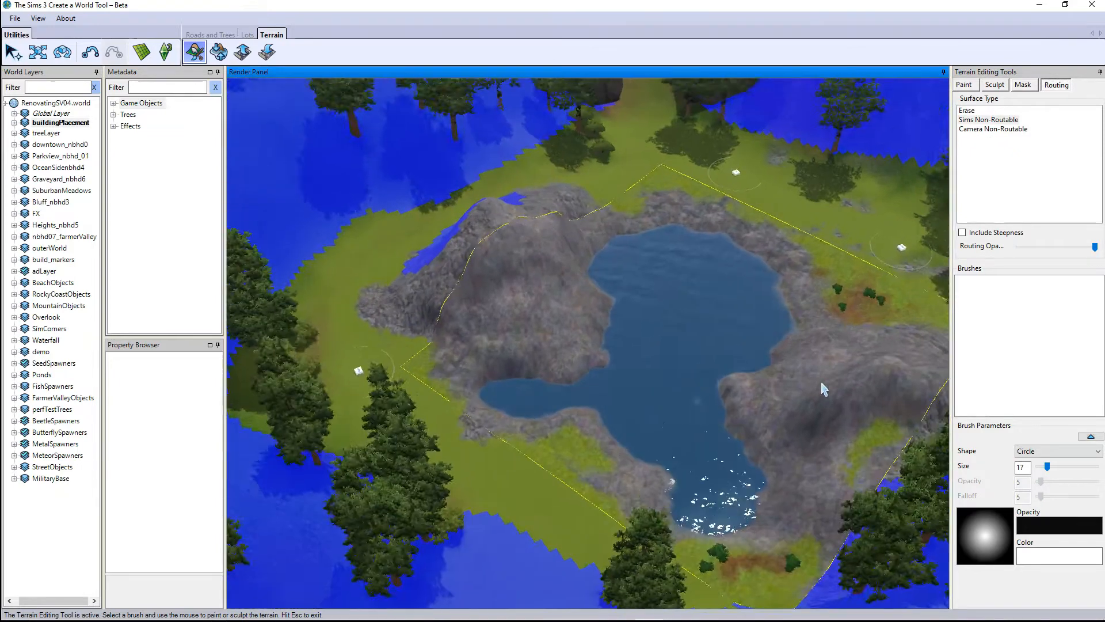
scroll(818, 391, "down", 2)
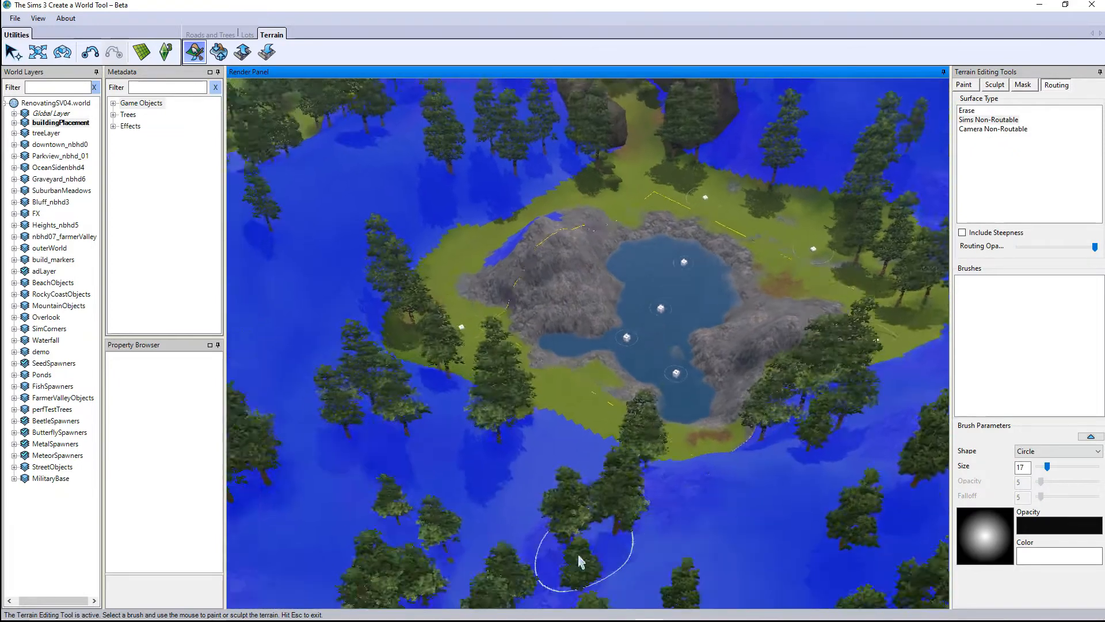
right_click_drag(578, 561, 880, 289)
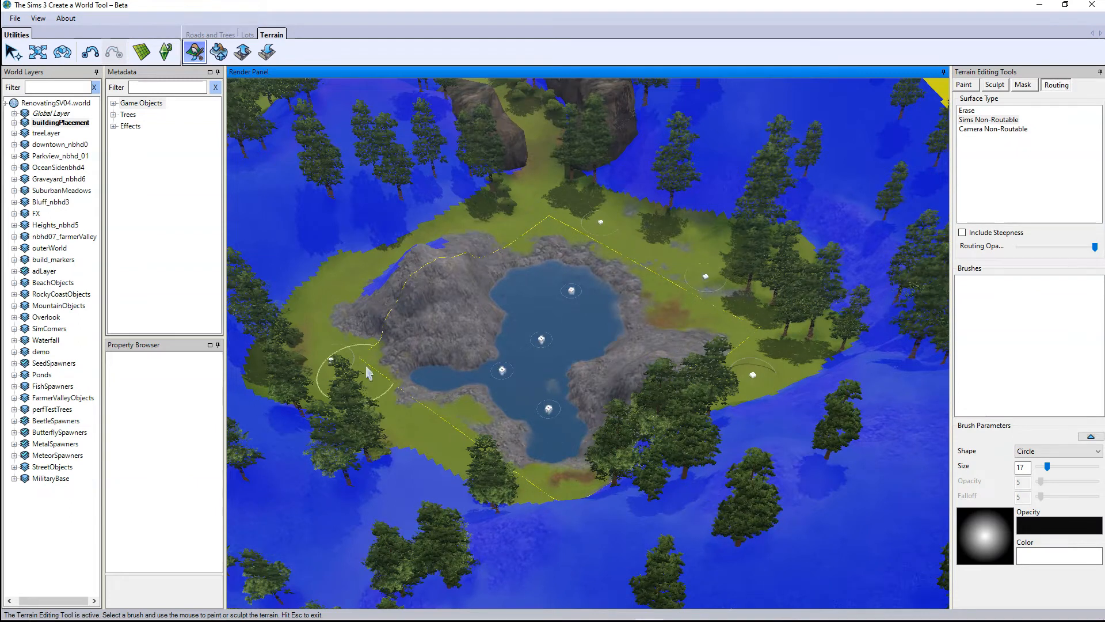
scroll(633, 410, "up", 3)
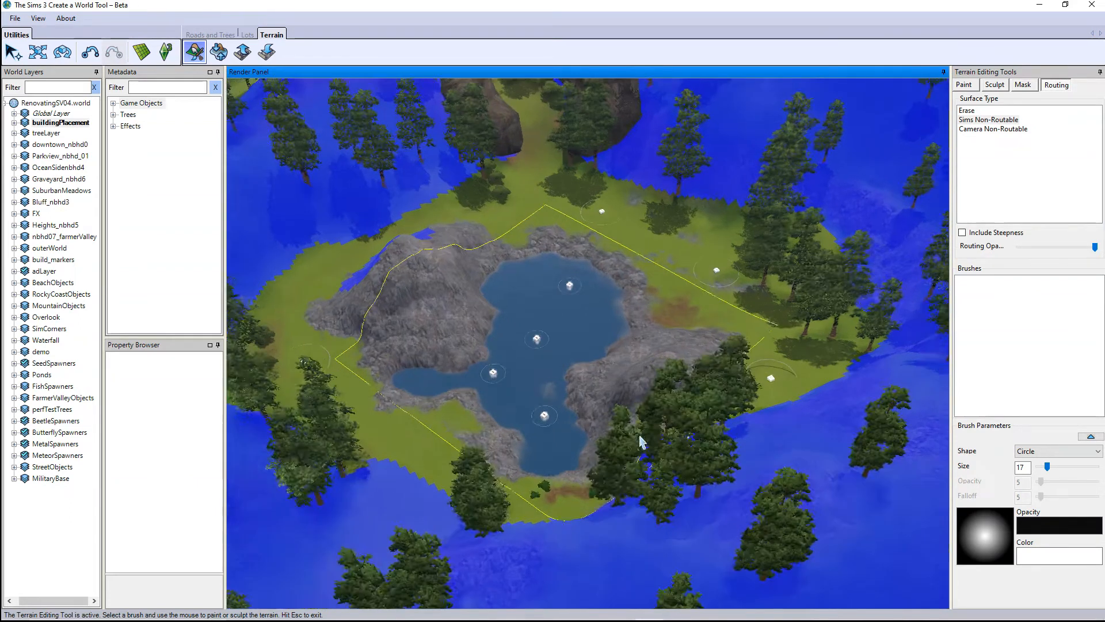
right_click_drag(612, 526, 864, 501)
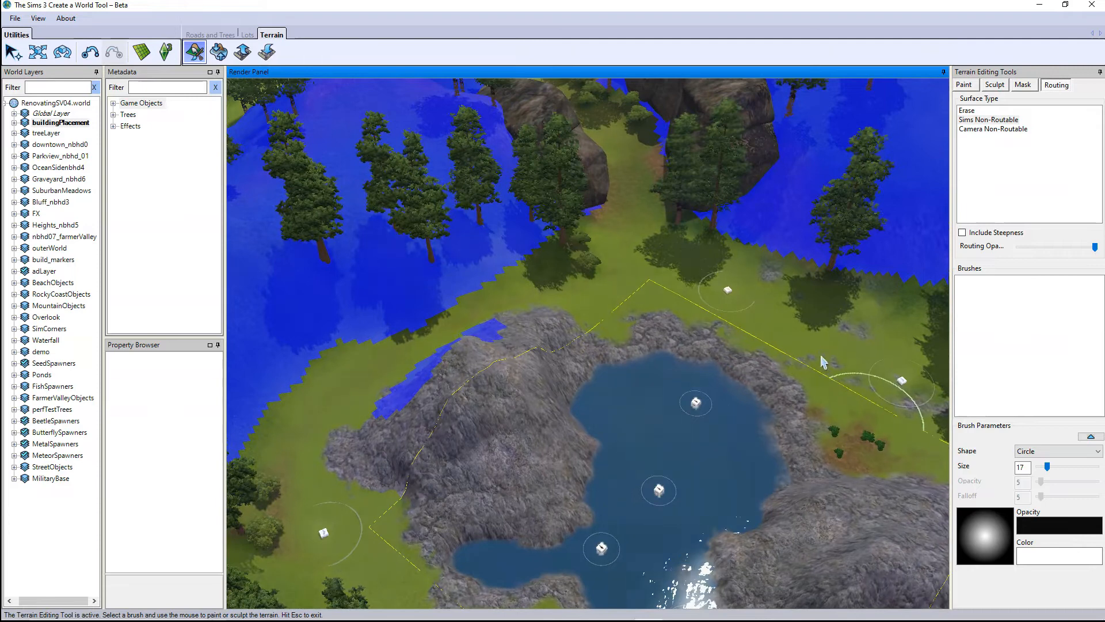
Step: Delete the rocket launch building, the arched hangar and its runway beside the orange-roofed military base
right_click_drag(820, 387, 560, 404)
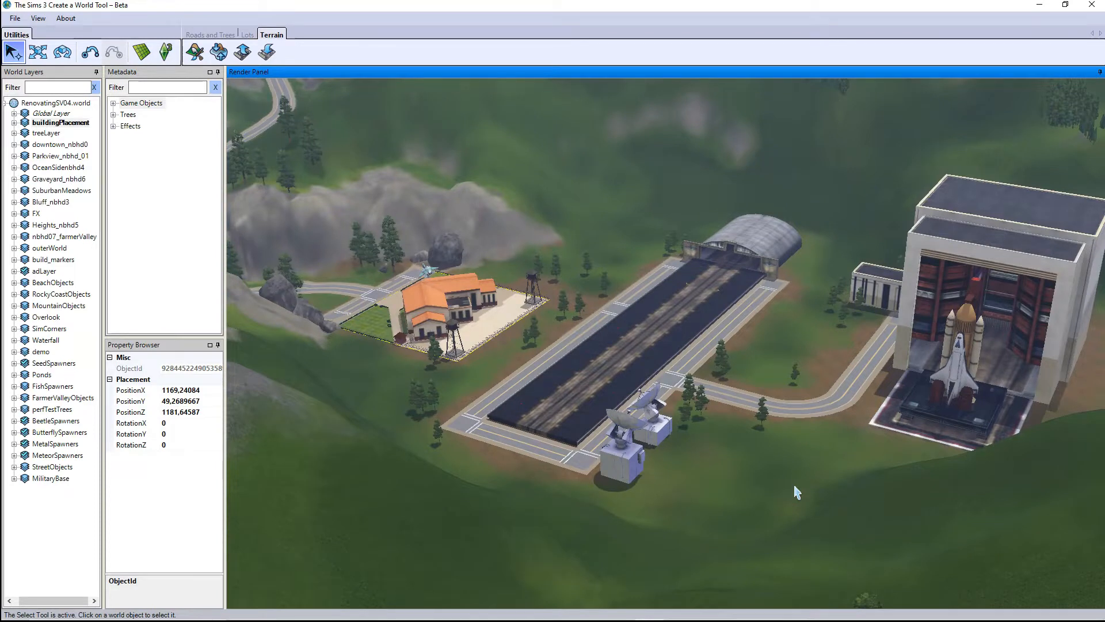
right_click_drag(797, 475, 991, 387)
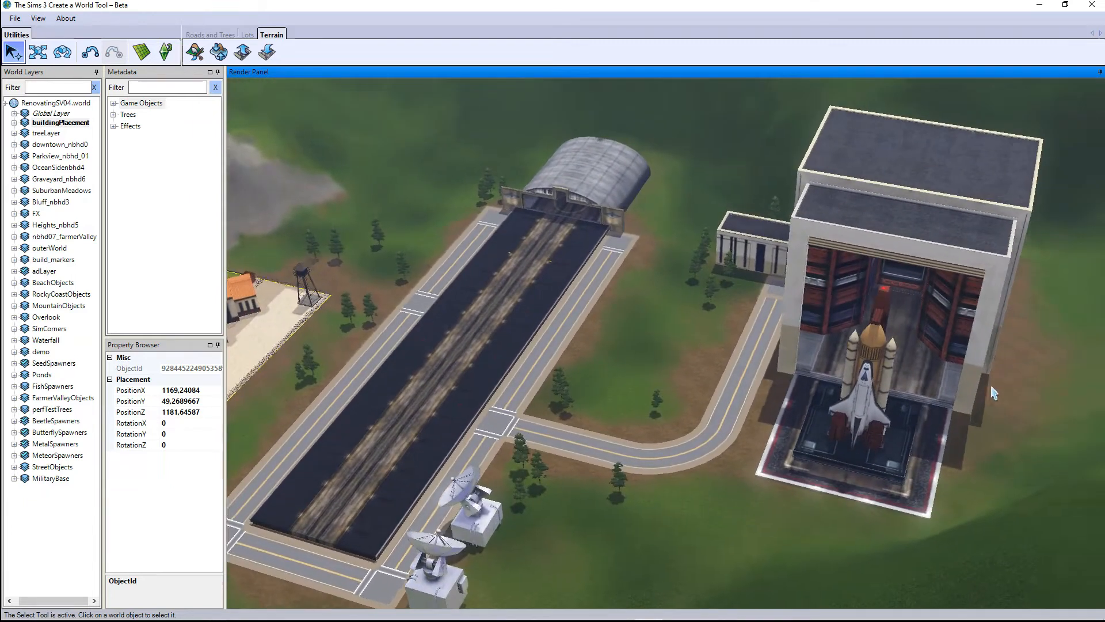
scroll(990, 385, "down", 4)
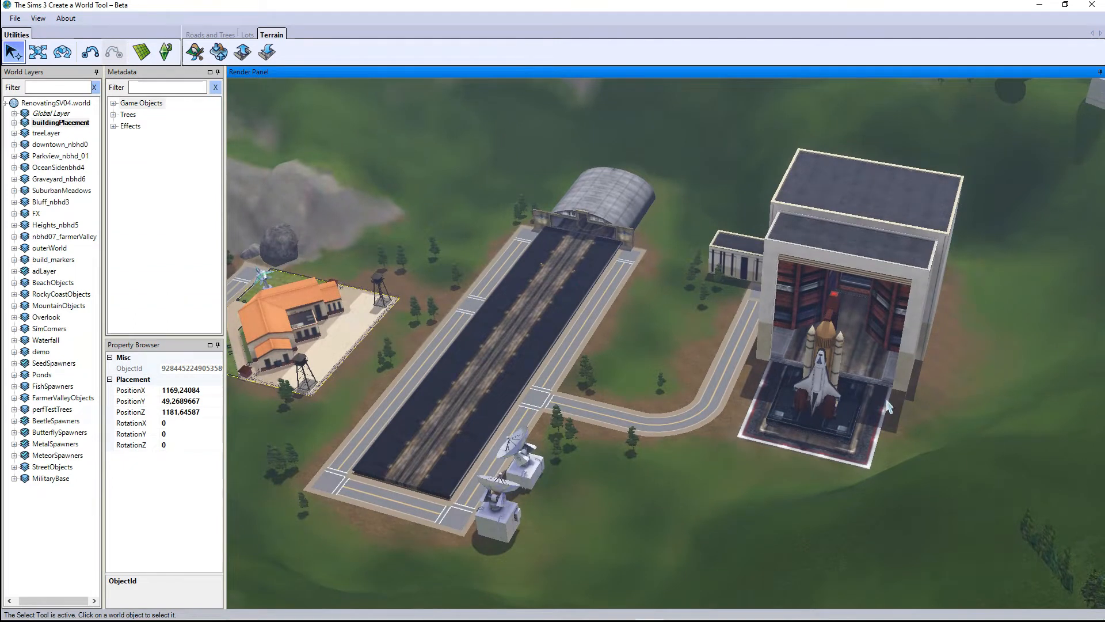
right_click_drag(897, 395, 727, 379)
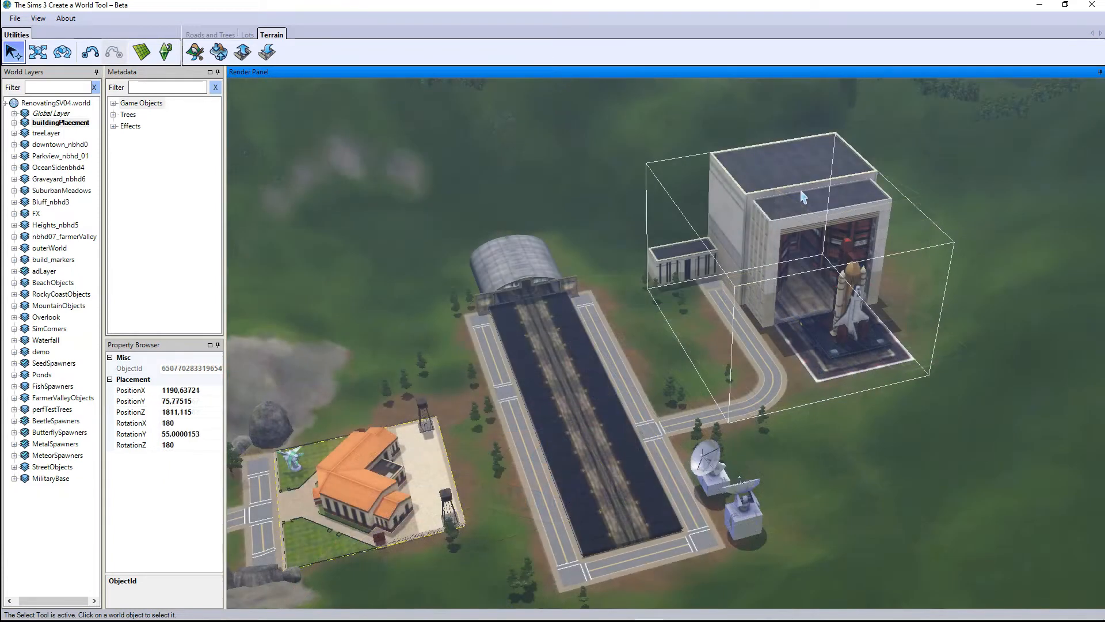
key("Delete")
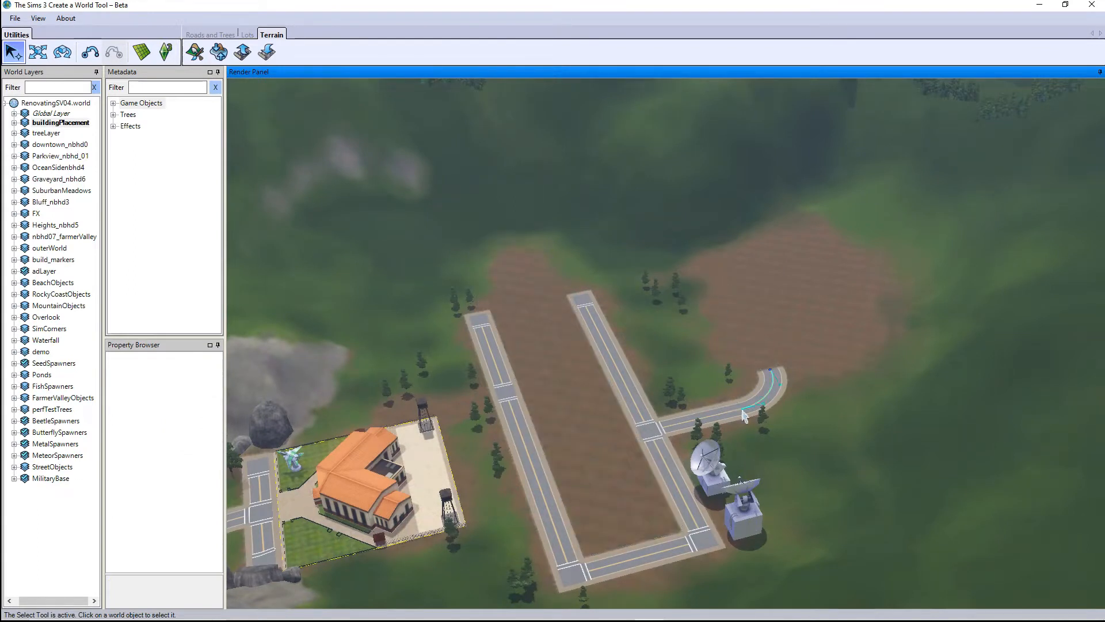
Step: Delete the curved access road, the connected road along the former runway and the two satellite dishes beside it
key("Delete")
left_click(683, 428)
key("Delete")
key("Delete")
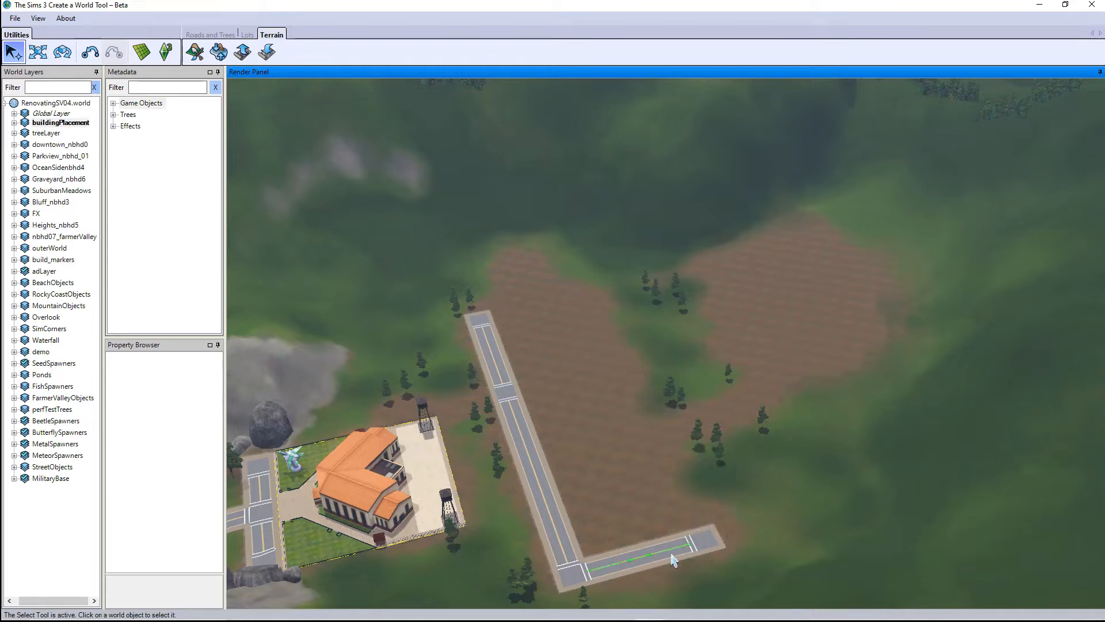
Step: Delete the remaining road segments around the former runway, along its near end and the side facing the military base
left_click(696, 547)
key("Delete")
left_click(573, 577)
key("Delete")
left_click(550, 521)
key("Delete")
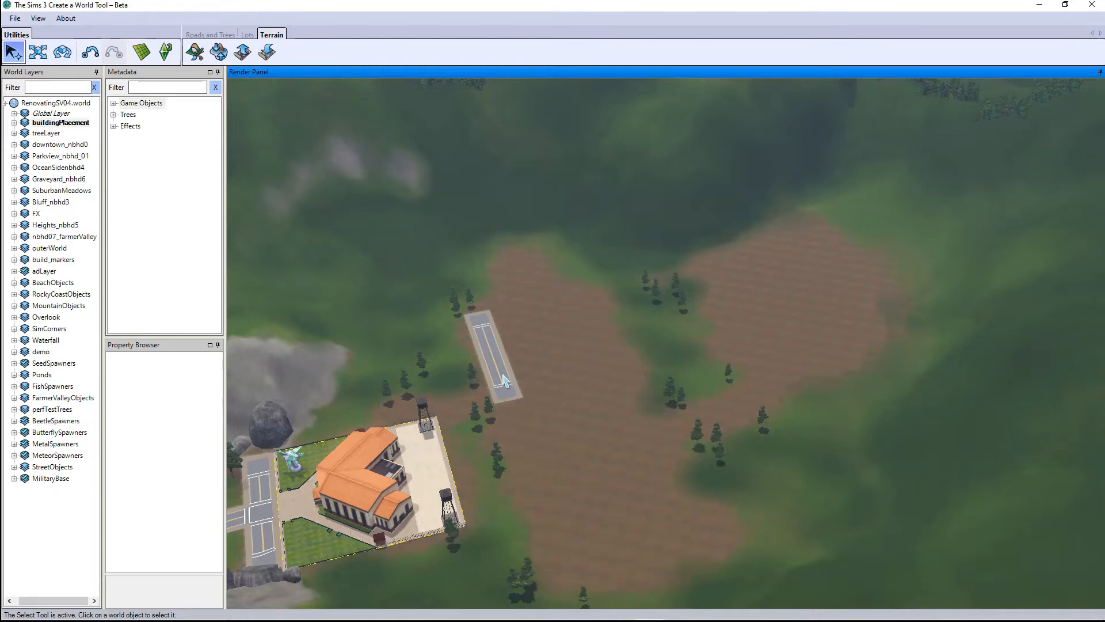
left_click(497, 368)
key("Delete")
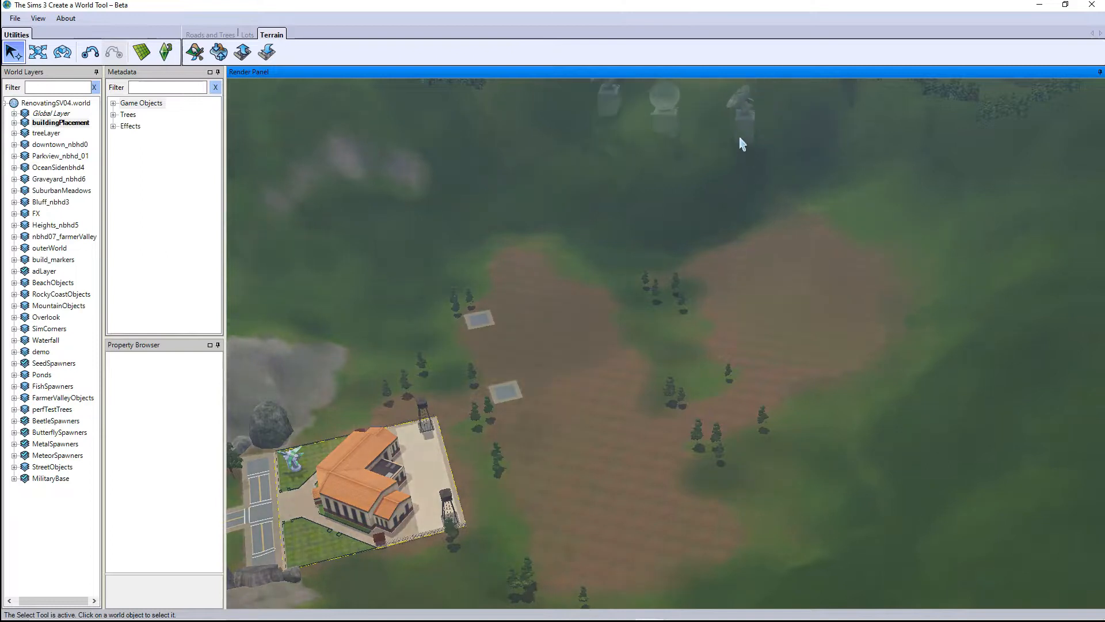
Step: Delete the satellite dishes on the ridge above the cleared dirt area
left_click(605, 269)
key("Delete")
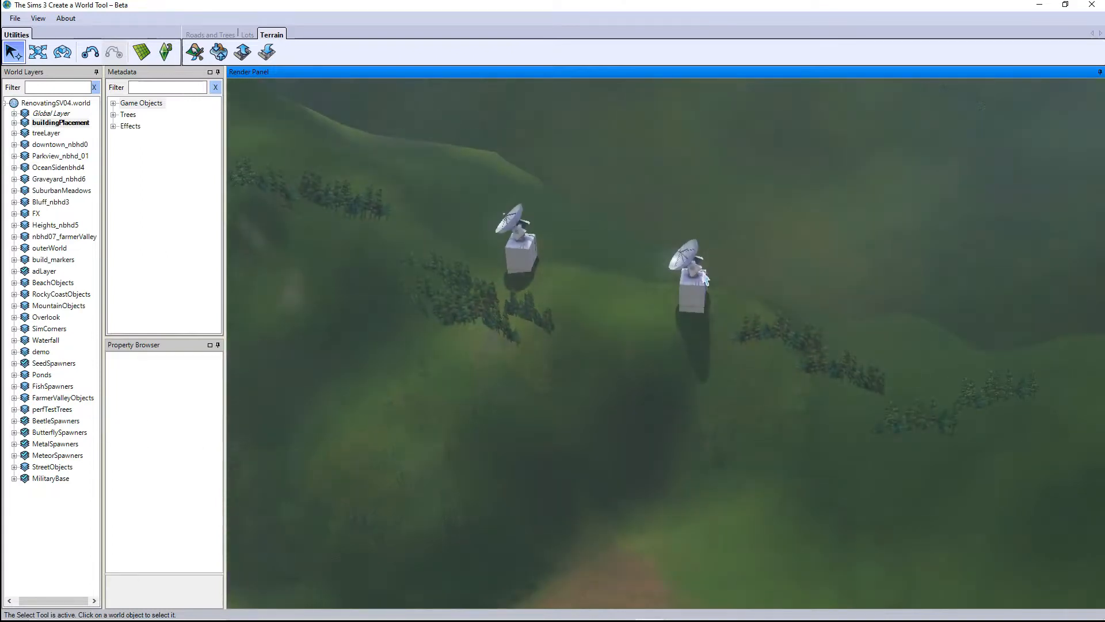
left_click(689, 270)
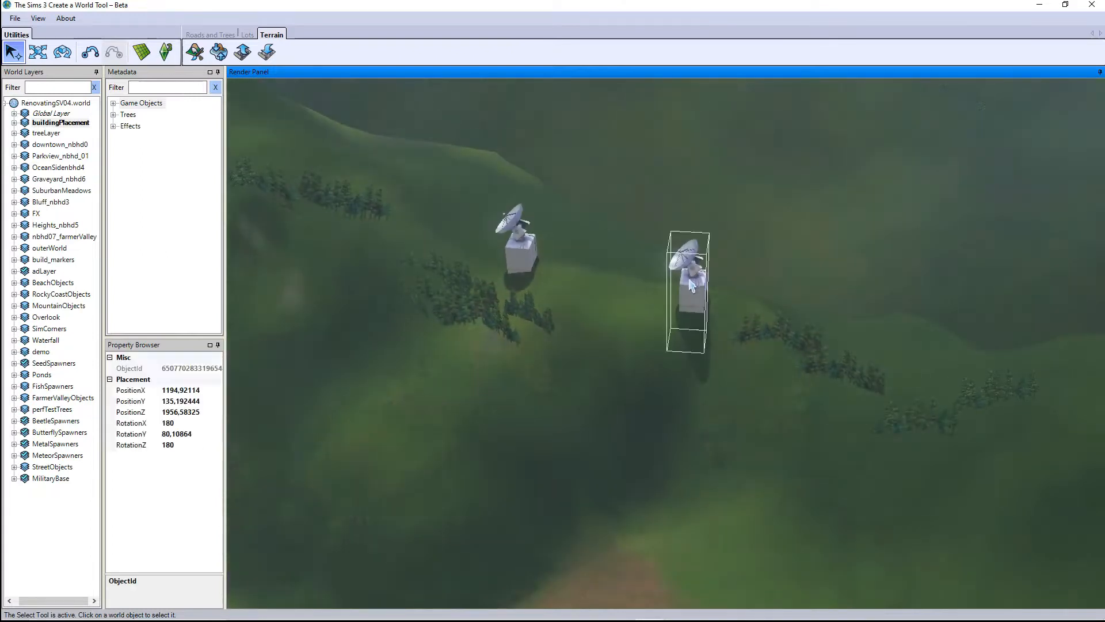
key("Delete")
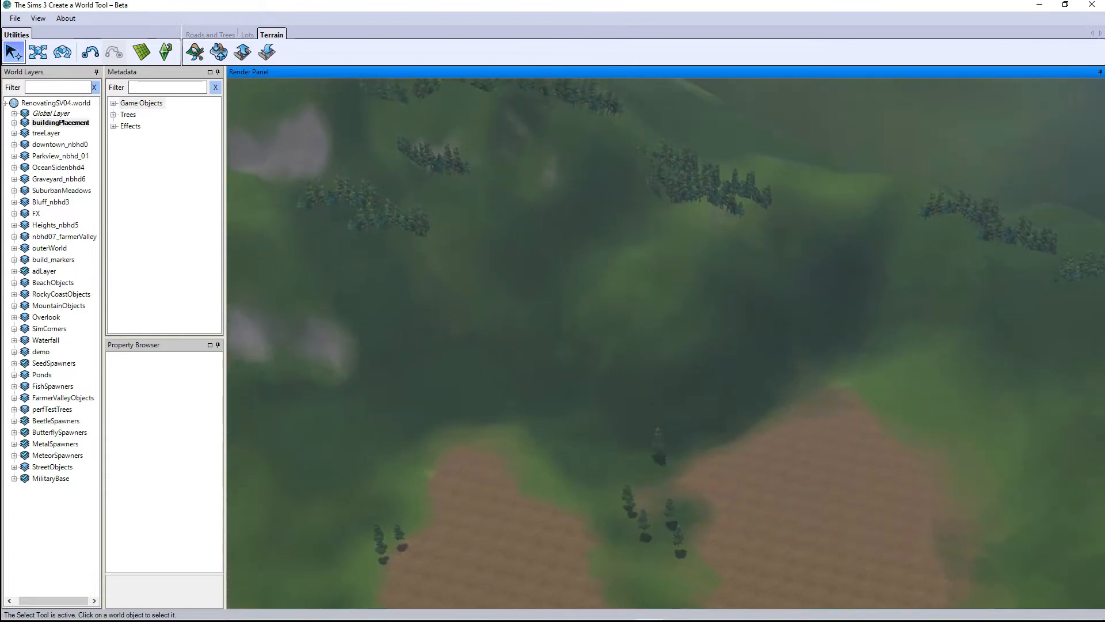
Step: Examine the cleared dirt area behind the military base, the surrounding hills and the list of terrain paint layers
scroll(817, 284, "up", 5)
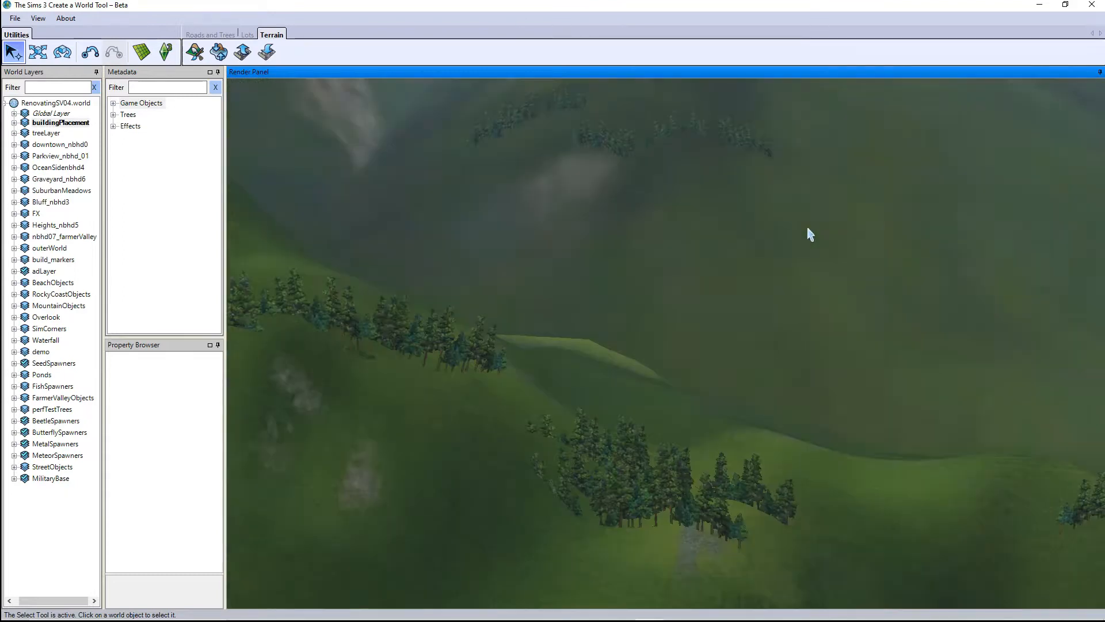
scroll(779, 453, "up", 5)
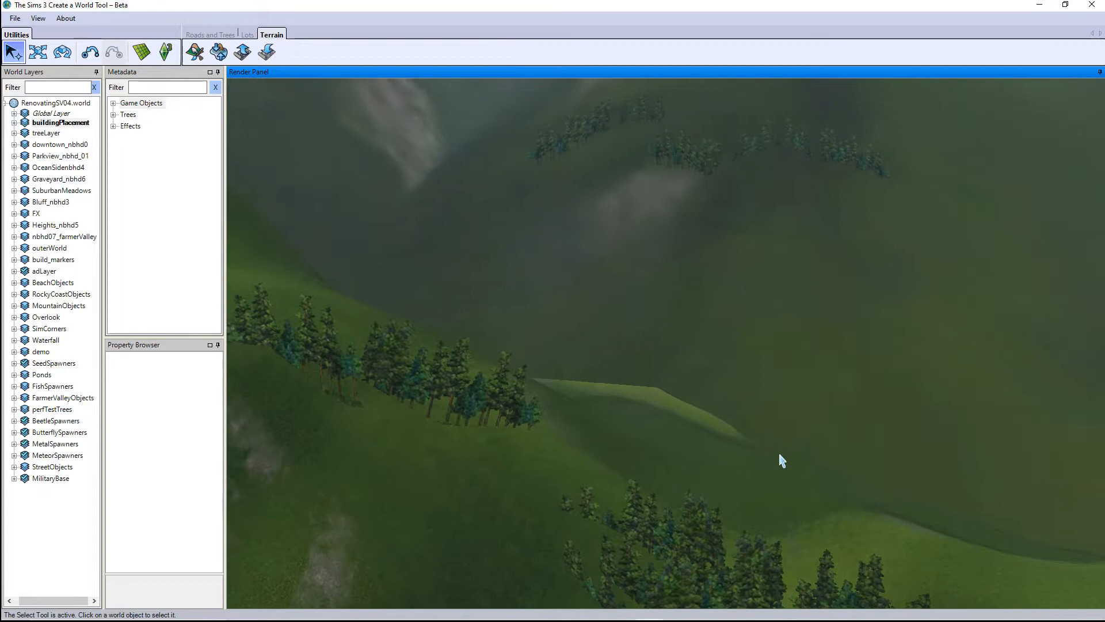
scroll(829, 458, "down", 5)
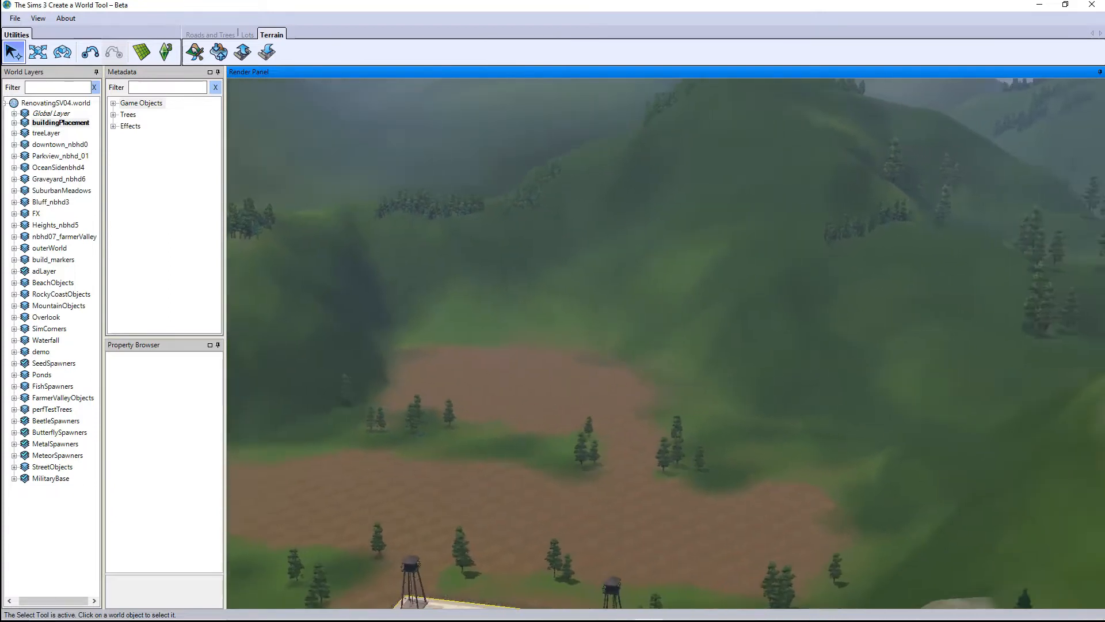
middle_click_drag(843, 365, 809, 365)
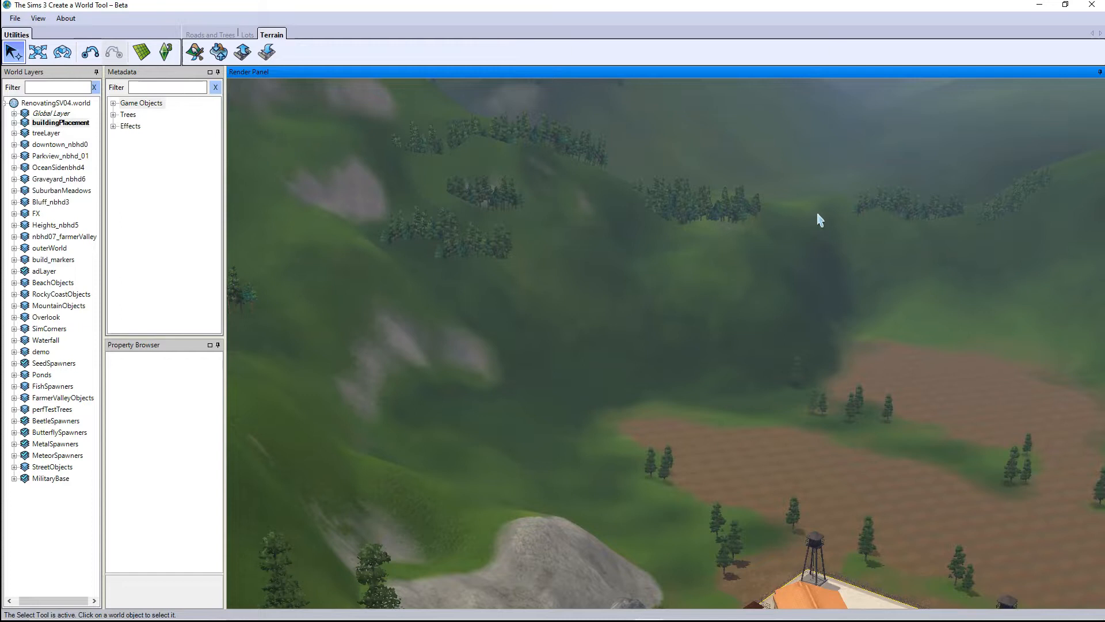
scroll(698, 192, "down", 3)
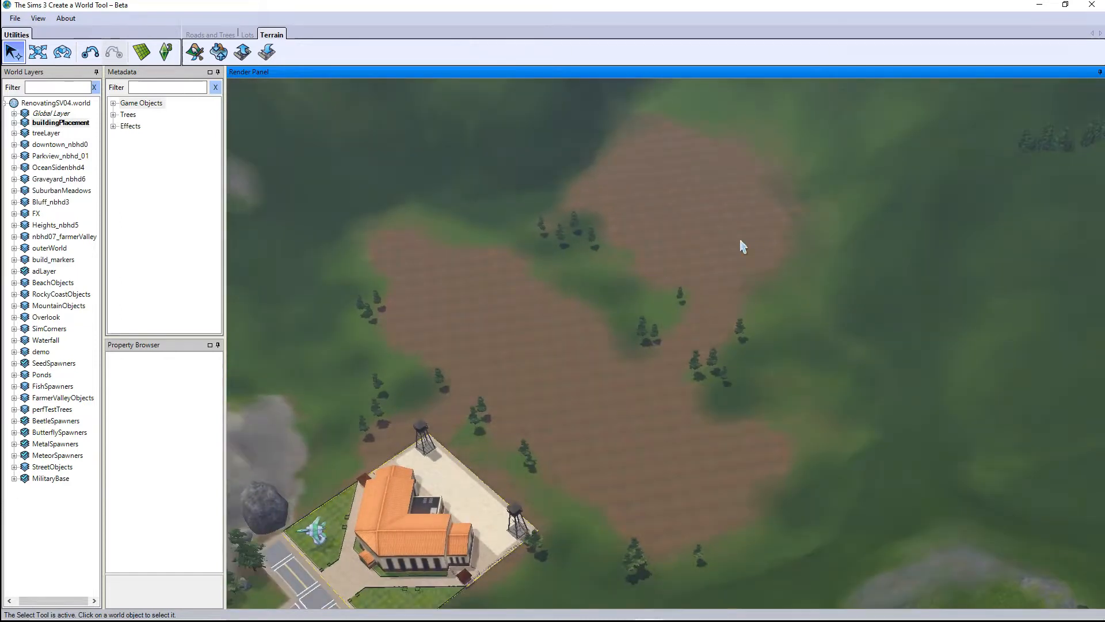
scroll(742, 243, "down", 1)
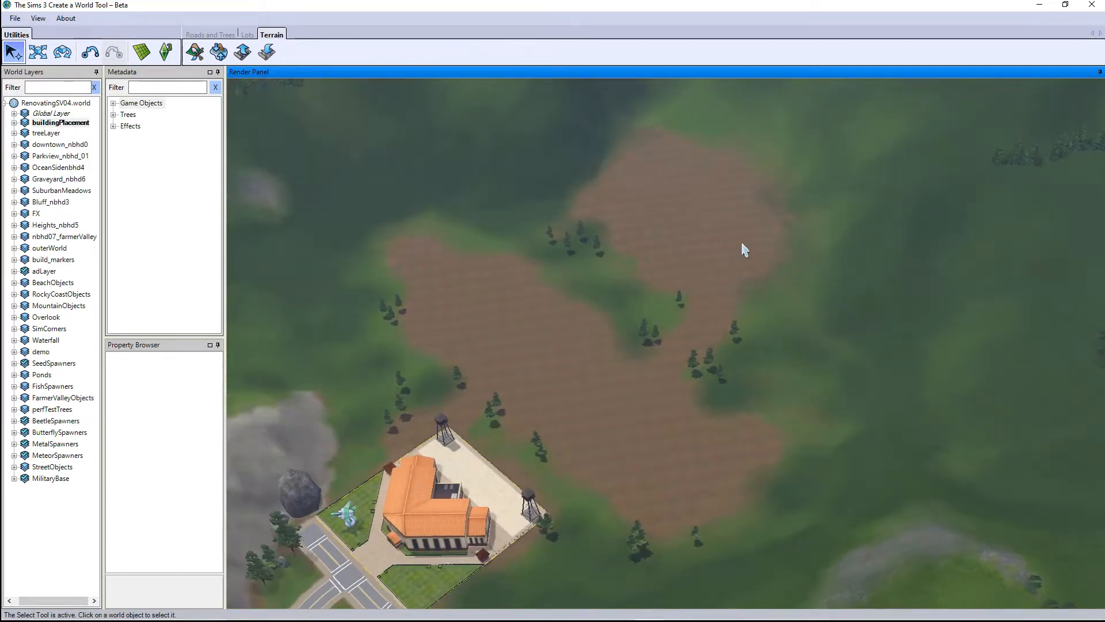
right_click_drag(744, 245, 696, 201)
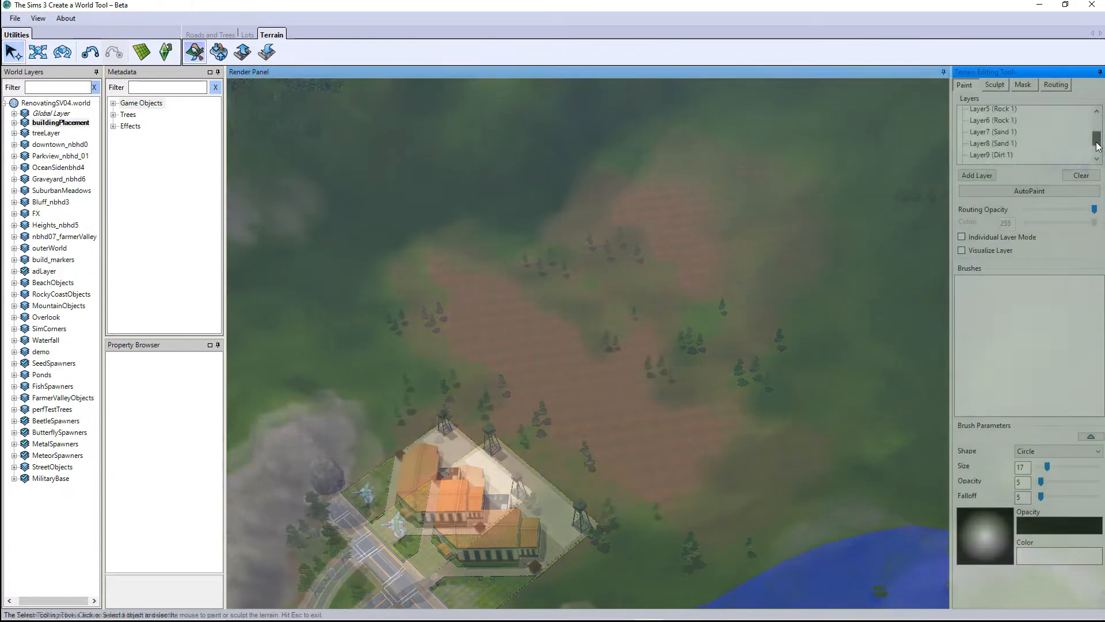
left_click_drag(1097, 137, 1097, 140)
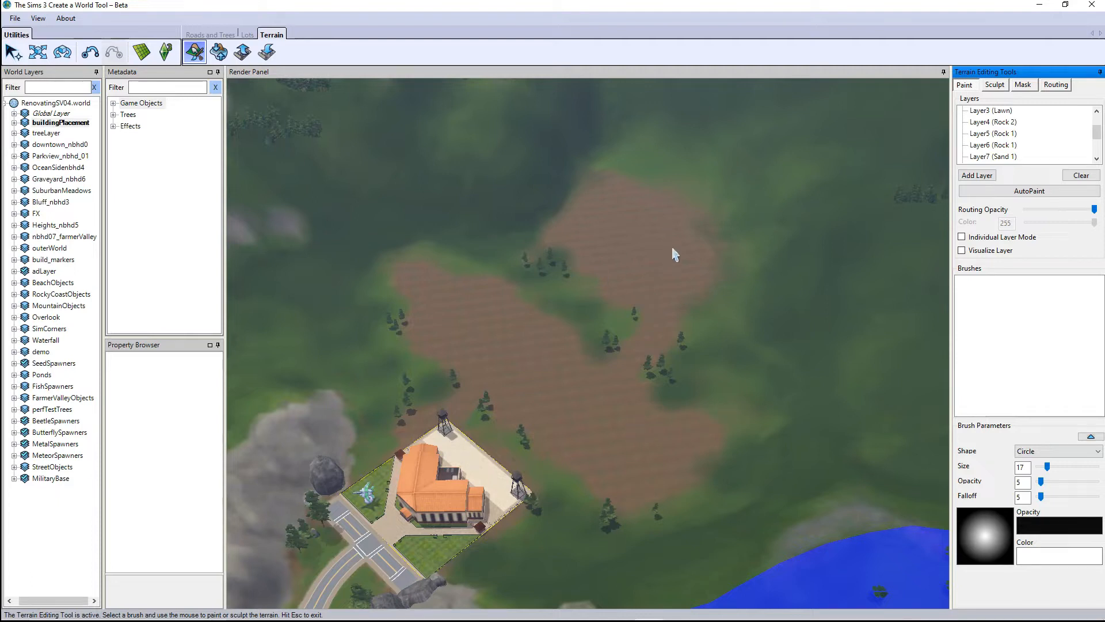
Step: Examine the layout of roads, lots, hills and beach across the town and its coastline
right_click_drag(589, 426, 620, 615)
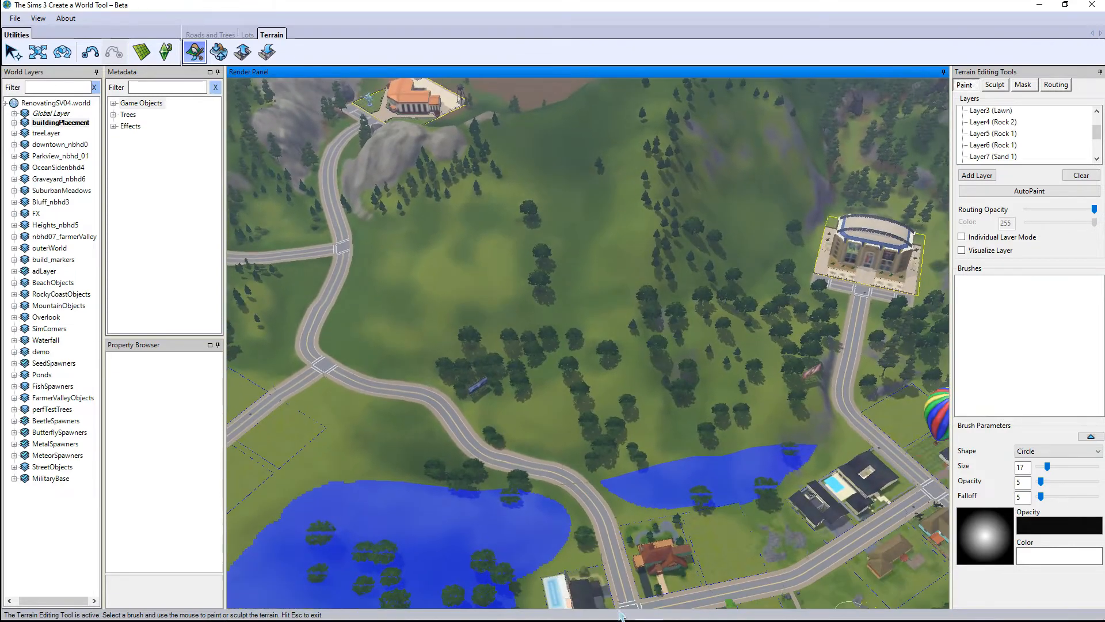
right_click_drag(716, 395, 700, 382)
right_click_drag(701, 382, 696, 369)
right_click_drag(695, 365, 765, 384)
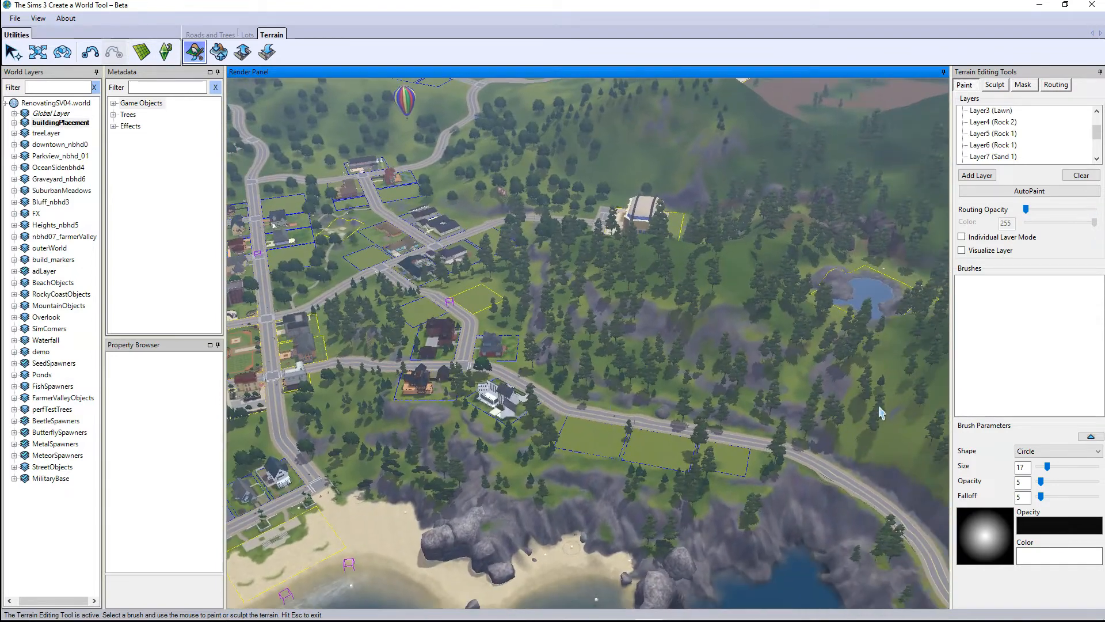
mouse_move(879, 408)
right_mouse_down()
mouse_move(732, 597)
mouse_move(712, 488)
mouse_move(710, 312)
right_mouse_up()
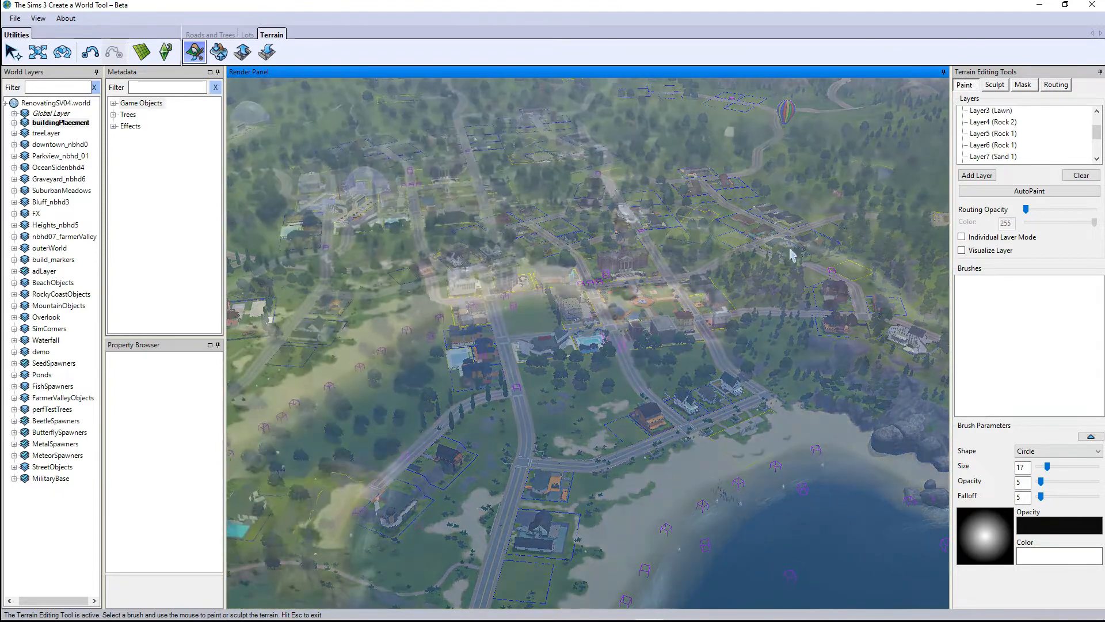
right_click_drag(788, 247, 744, 140)
right_click_drag(744, 141, 695, 177)
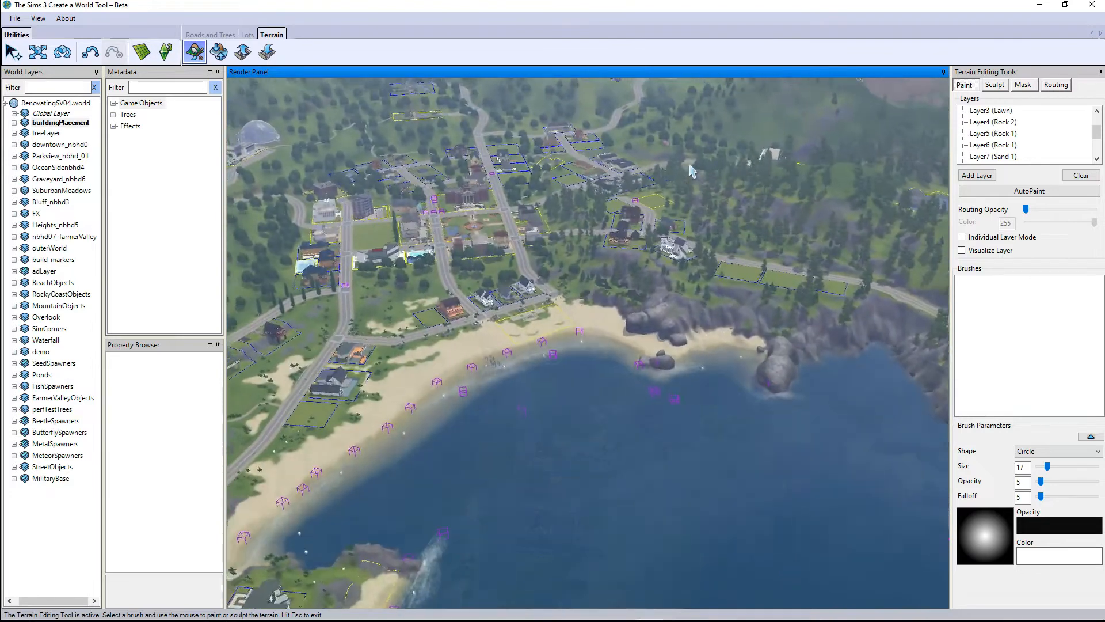
right_click_drag(735, 215, 715, 207)
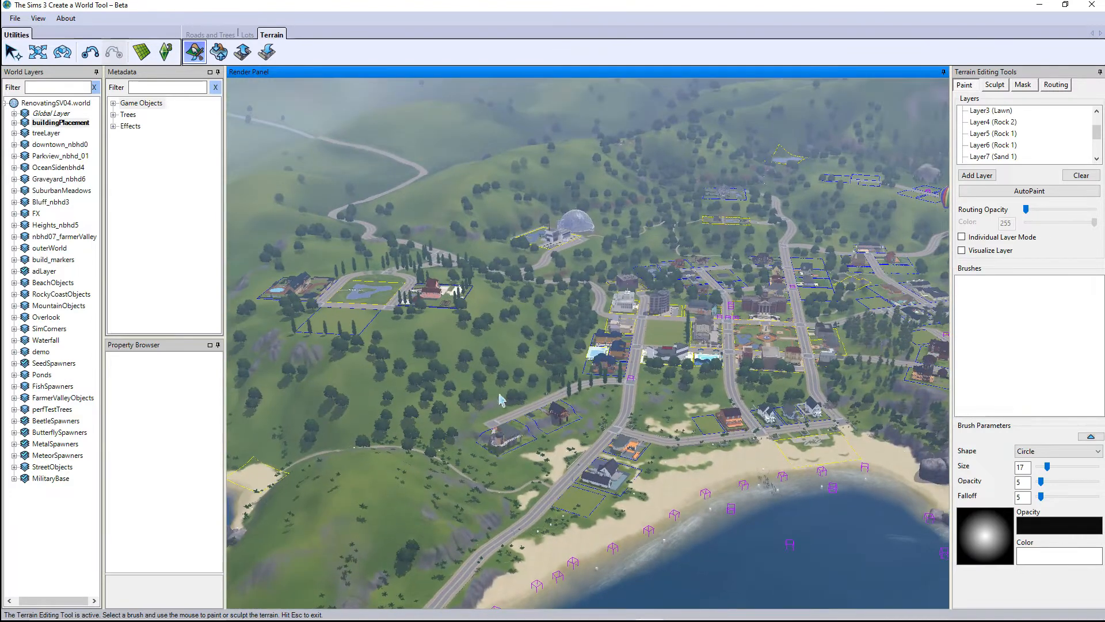
right_click_drag(628, 461, 489, 408)
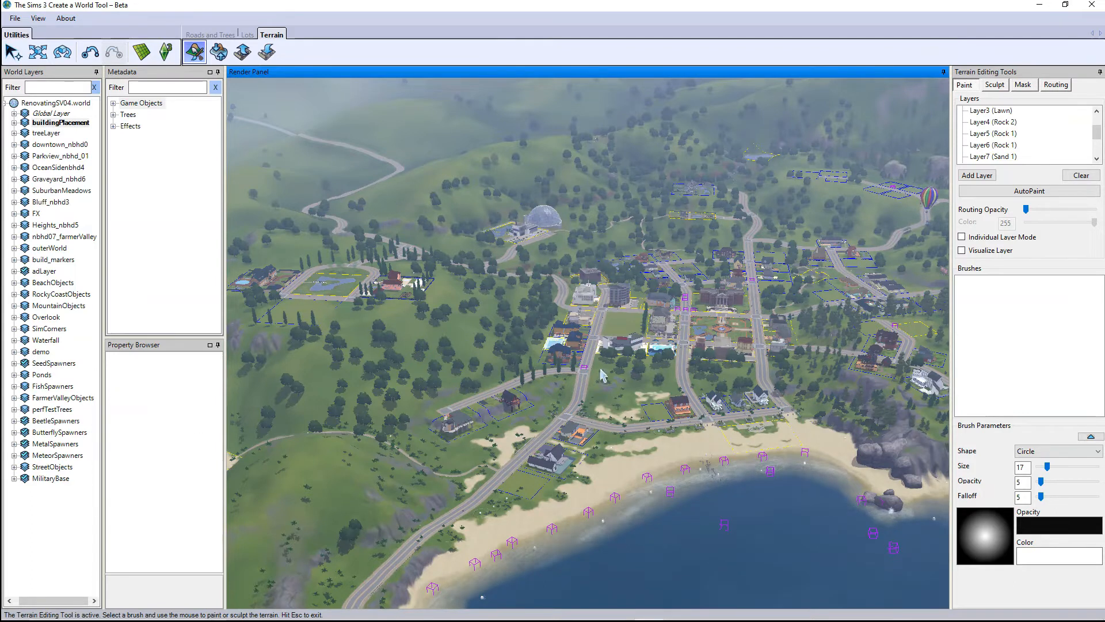
Step: Examine the palm-covered headland and its rocky cliffs beside the pool house at the end of the coastal road
right_click_drag(747, 475, 944, 402)
right_click_drag(814, 397, 773, 394)
right_click_drag(811, 356, 597, 348)
right_click_drag(742, 296, 585, 300)
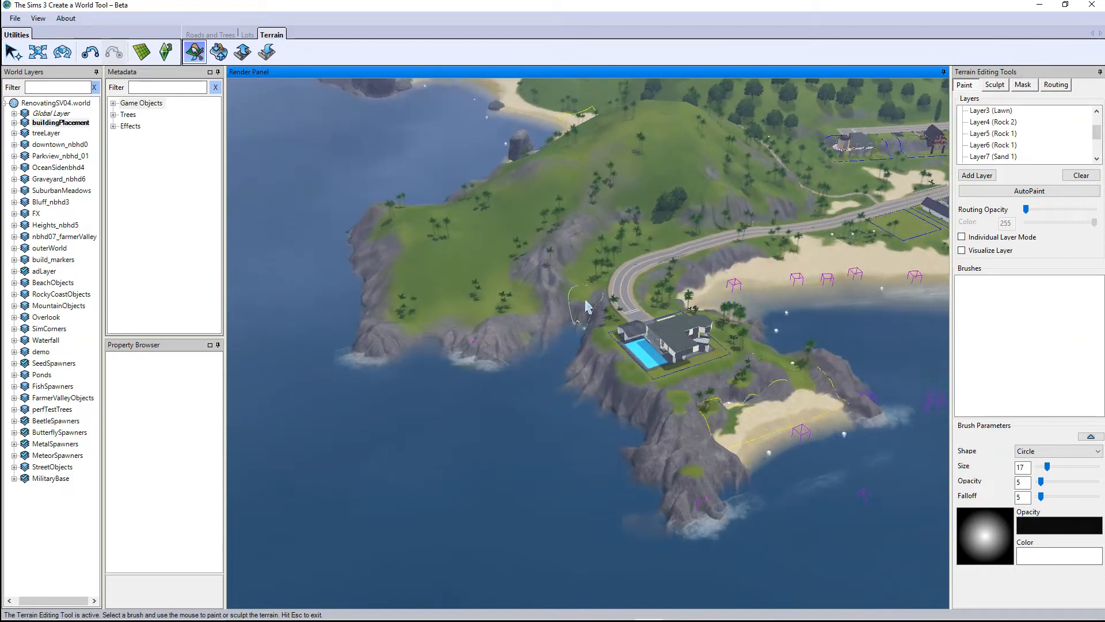
scroll(587, 305, "up", 3)
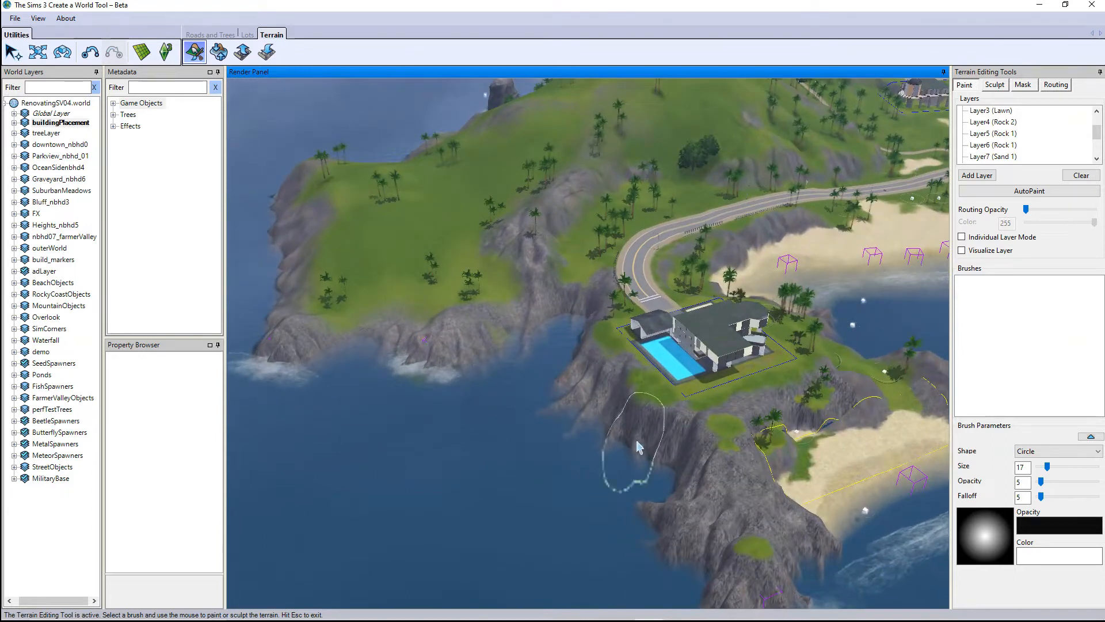
right_click_drag(676, 442, 592, 380)
scroll(573, 469, "up", 1)
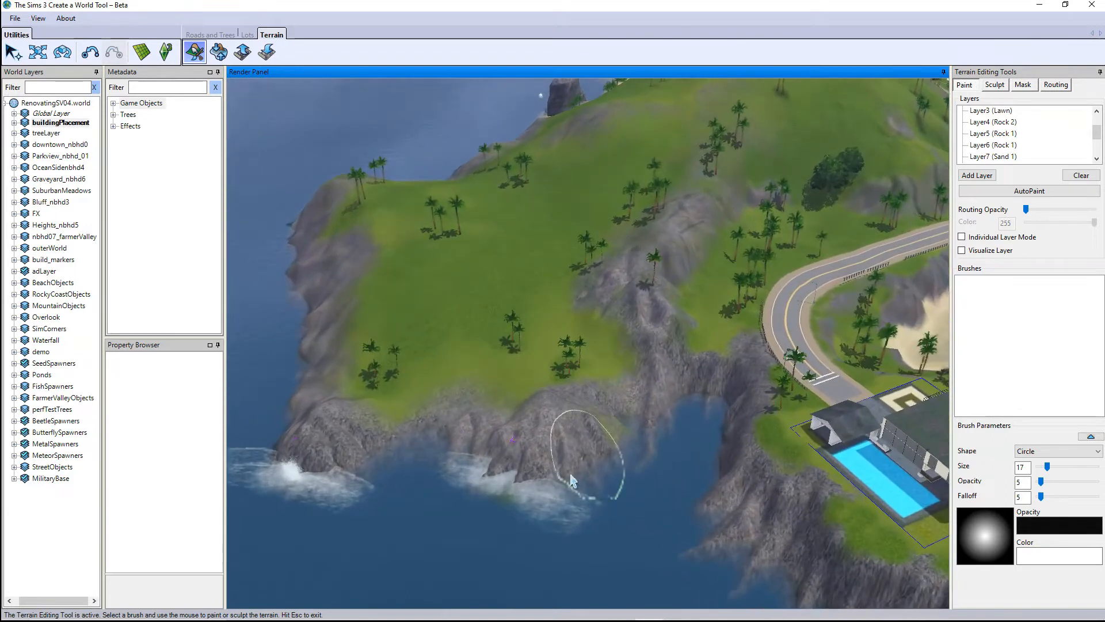
right_click_drag(734, 380, 745, 343)
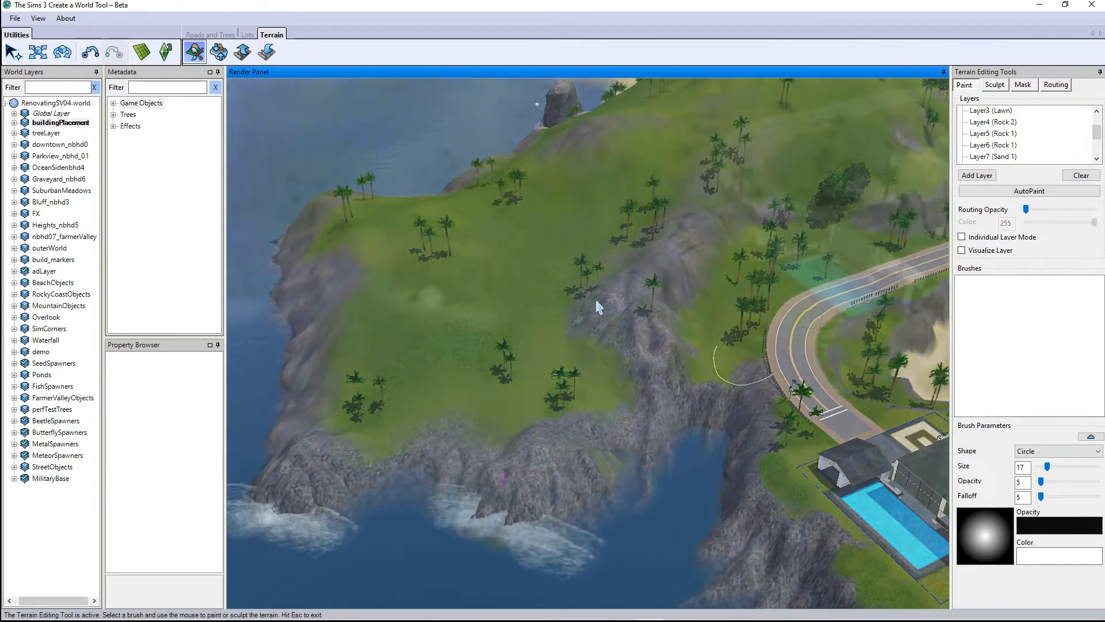
right_click_drag(597, 306, 620, 398)
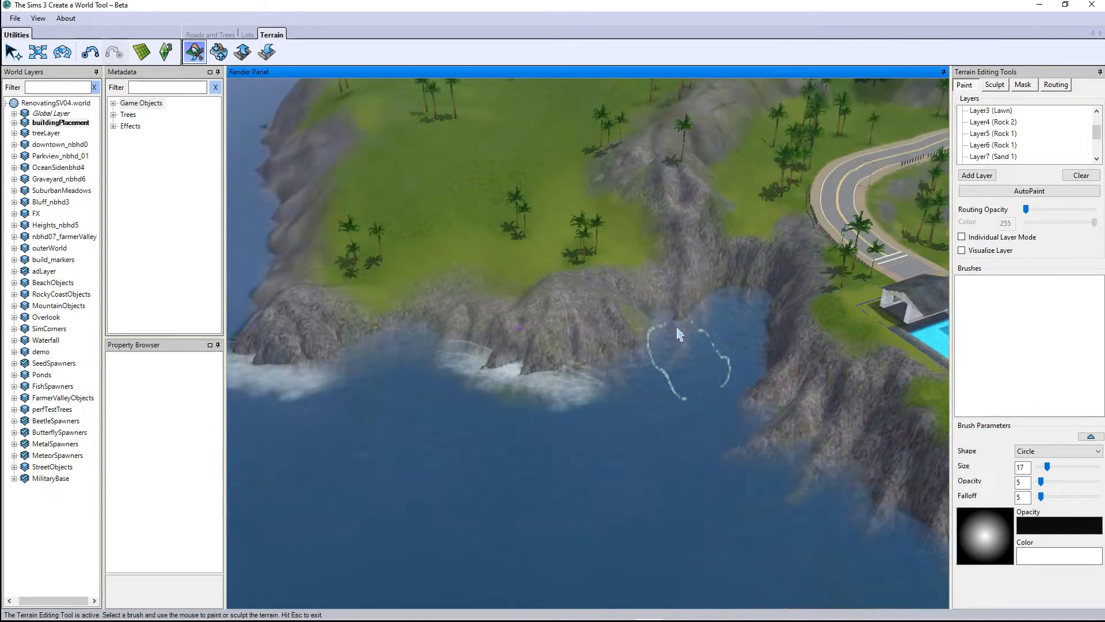
scroll(678, 371, "up", 2)
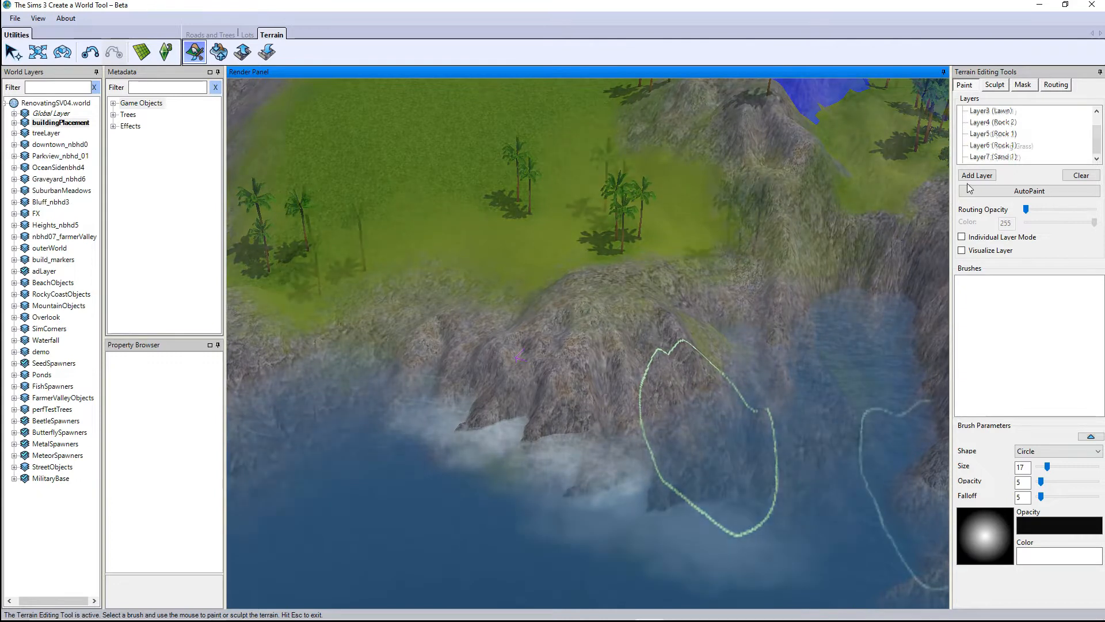
Step: Add a terrain paint layer named Rocky2 with the Rock 2 terrain sound
left_click(977, 175)
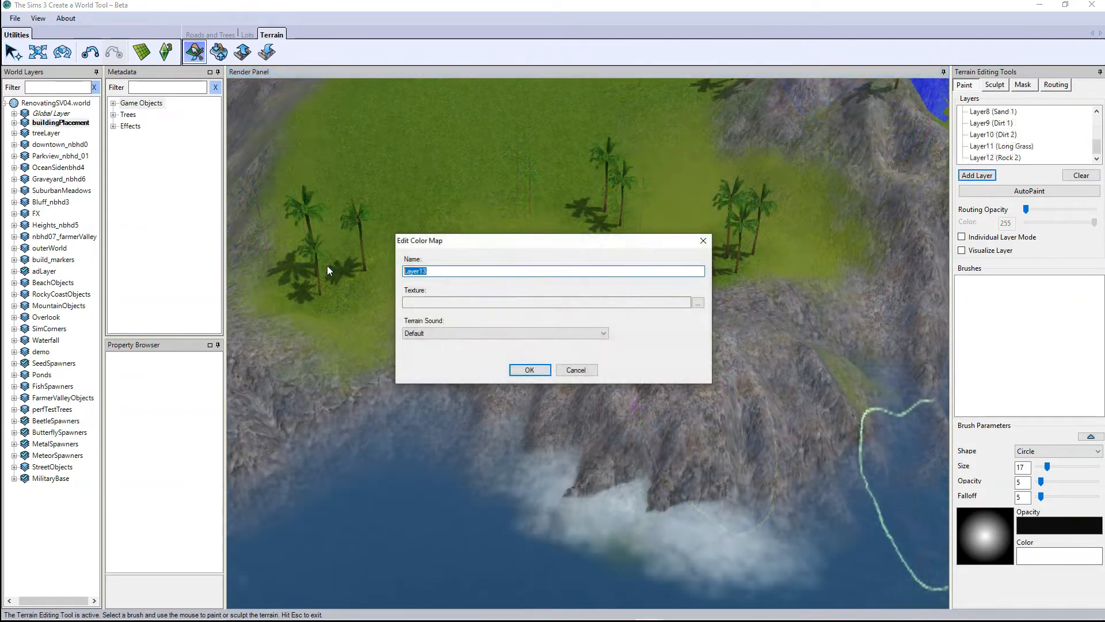
type("Rocky2")
left_click(578, 334)
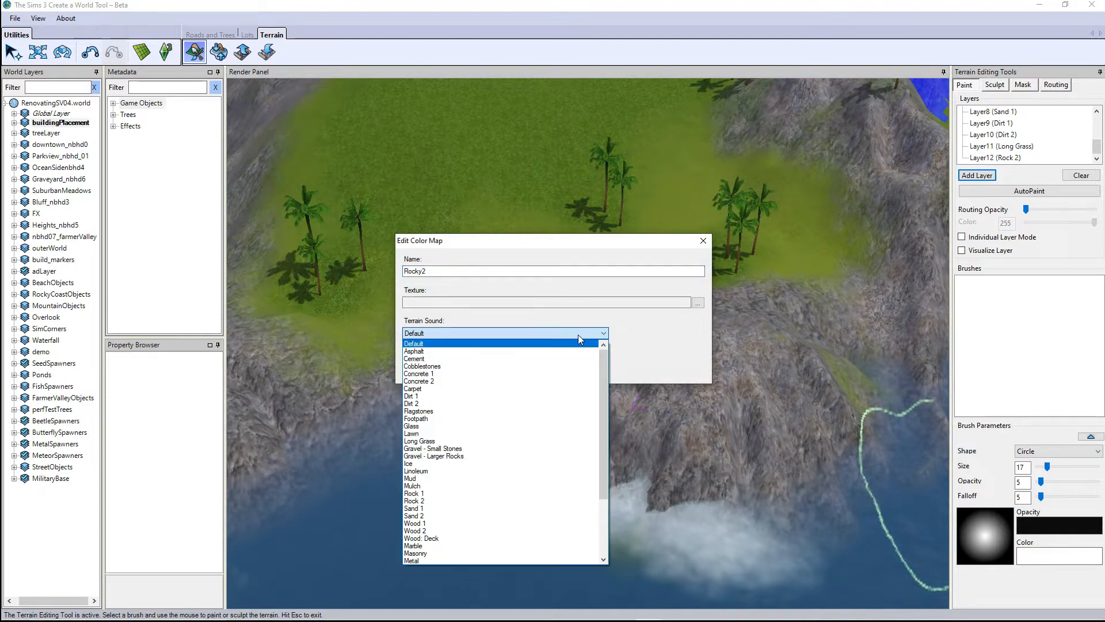
scroll(508, 428, "down", 1)
scroll(508, 427, "down", 3)
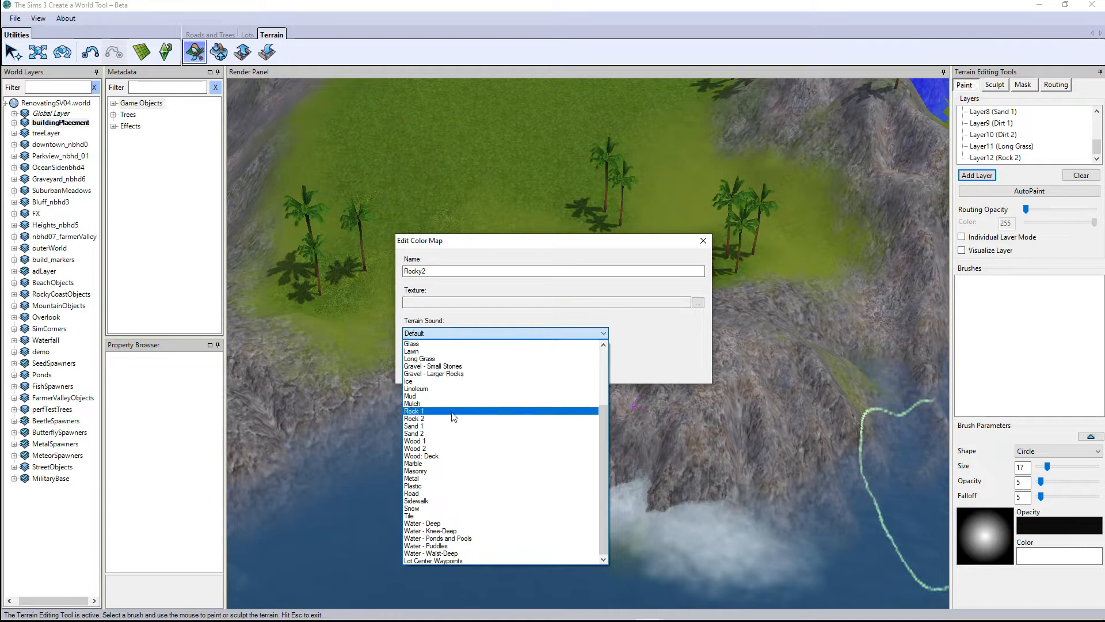
left_click(507, 419)
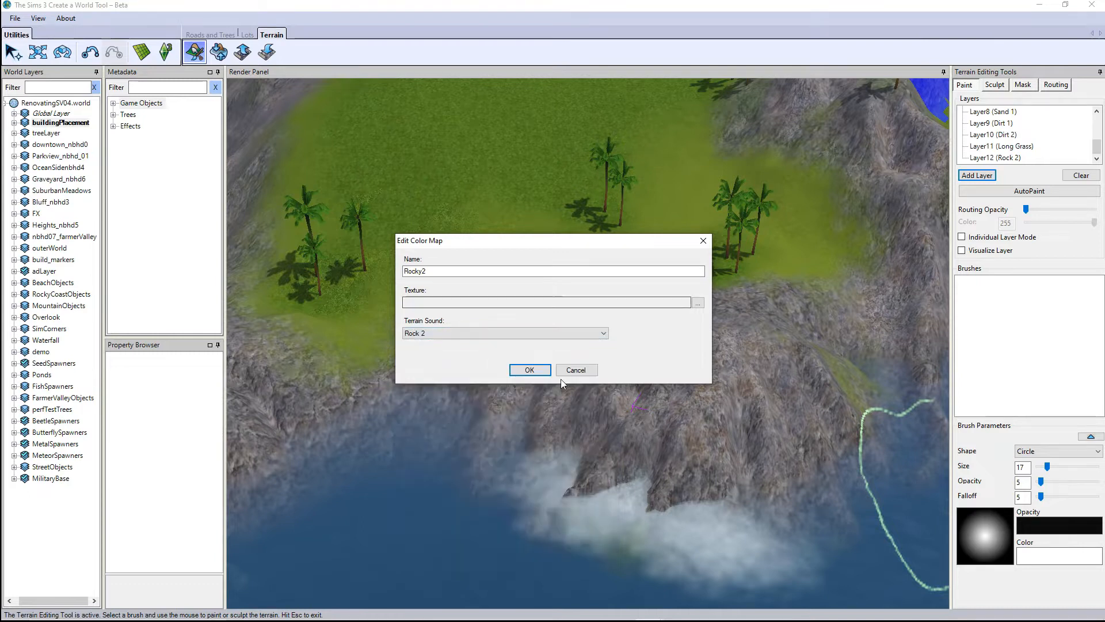
Step: Give the Rocky2 layer the Emmies_Bridgeport_2_RockDetail texture from the bridgeport textures folder and create the layer
left_click(698, 303)
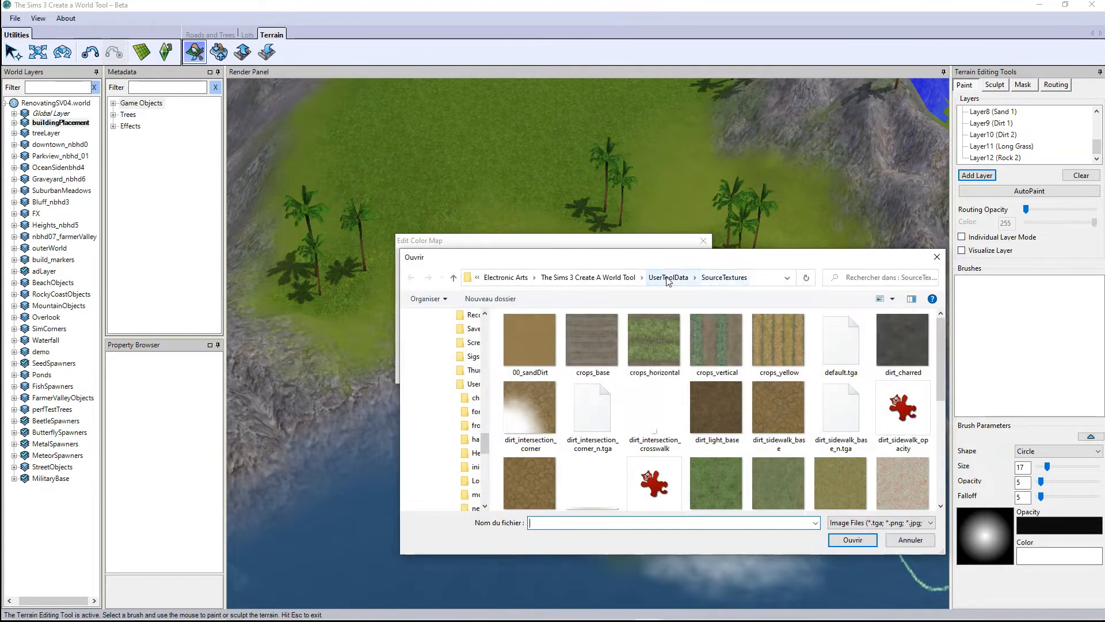
left_click(667, 278)
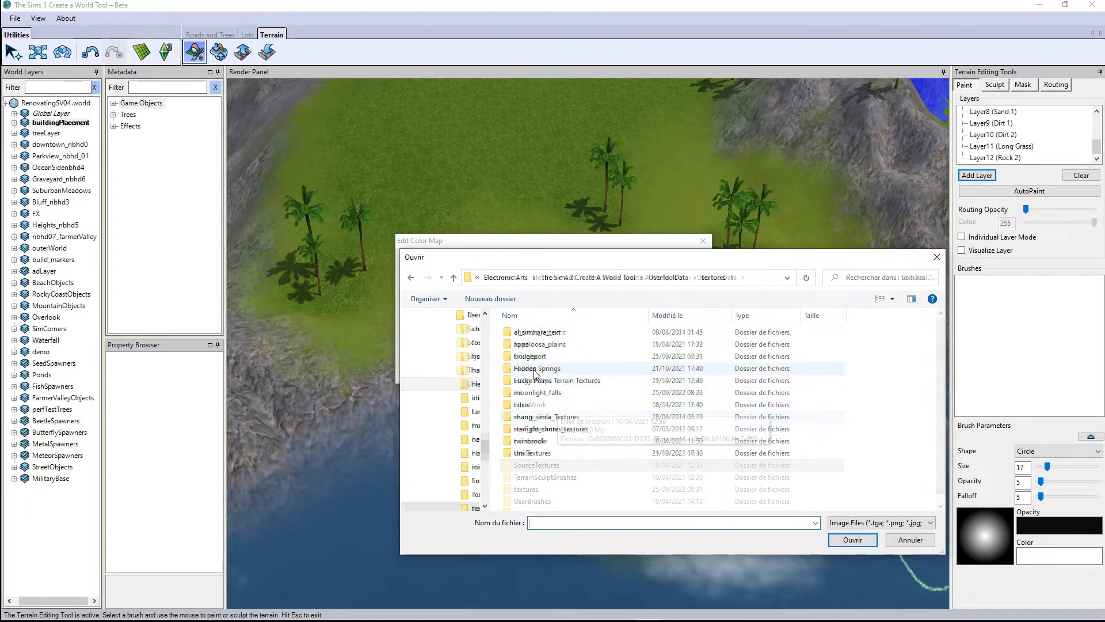
double_click(538, 358)
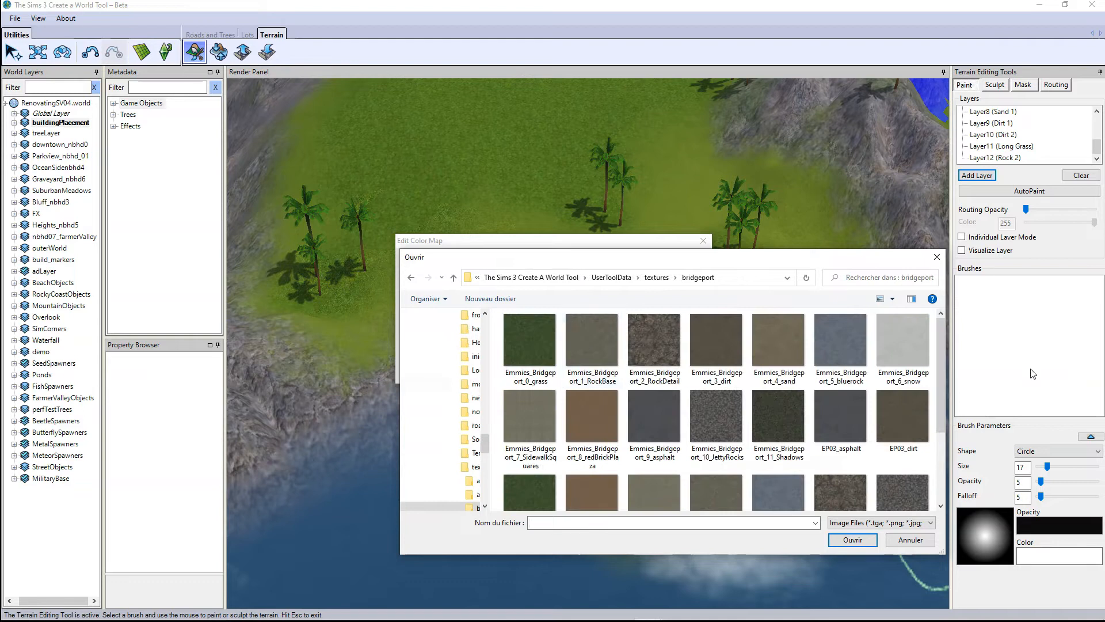
left_click(661, 340)
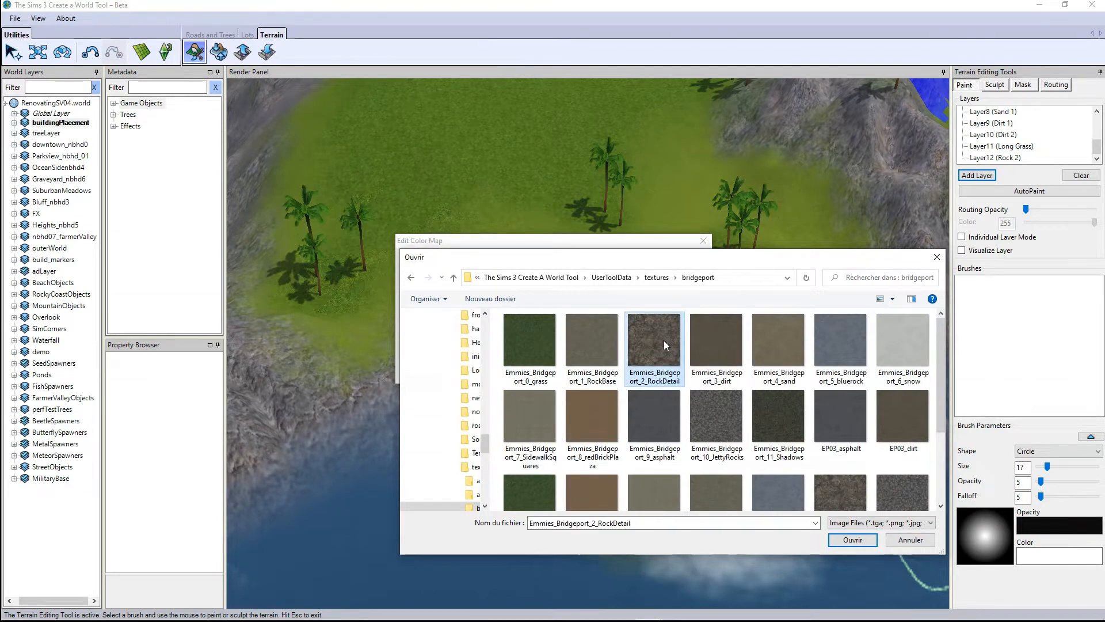
left_click(853, 540)
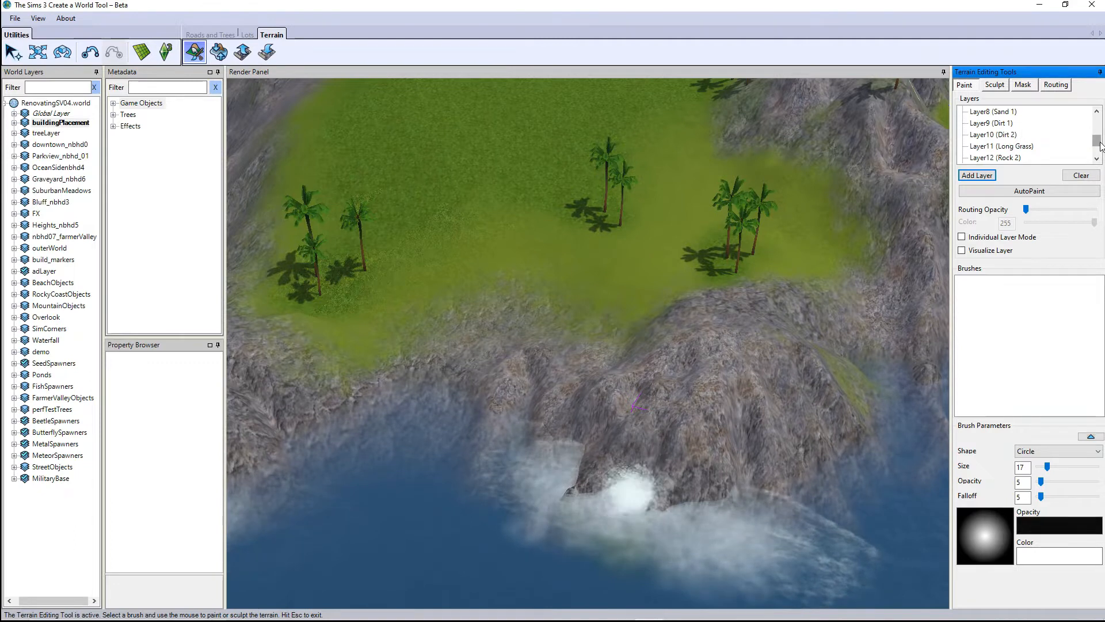
Step: Make Rocky2 the active paint layer and set the circular brush size to 3
scroll(1096, 145, "down", 1)
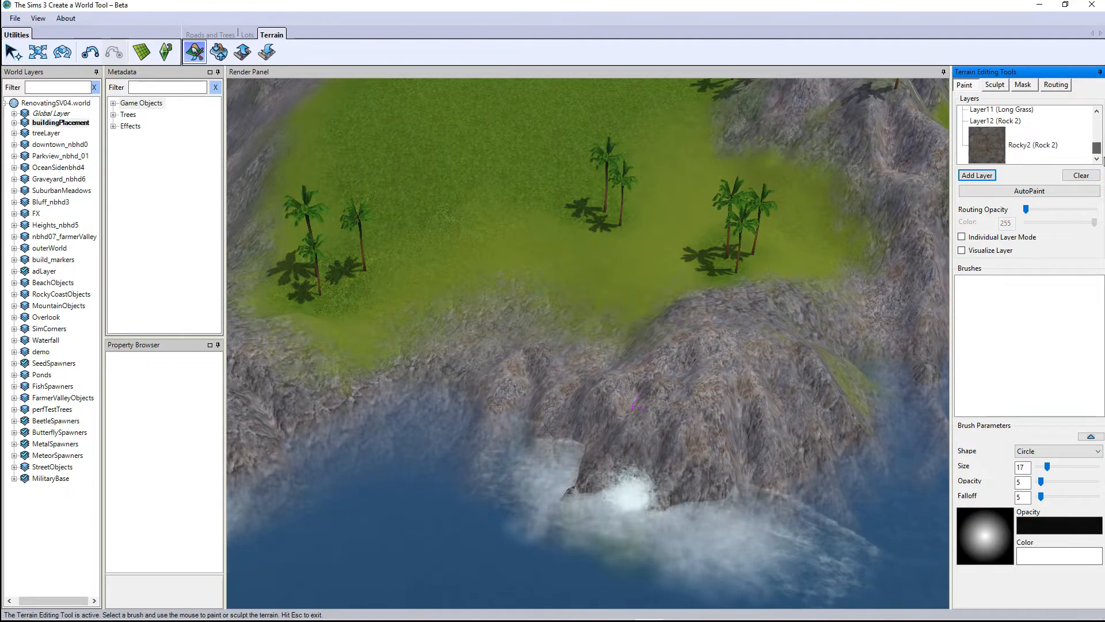
left_click(1013, 147)
mouse_move(834, 369)
right_mouse_down()
mouse_move(881, 464)
mouse_move(950, 506)
right_mouse_up()
left_click_drag(1047, 466, 1011, 471)
key("BackSpace")
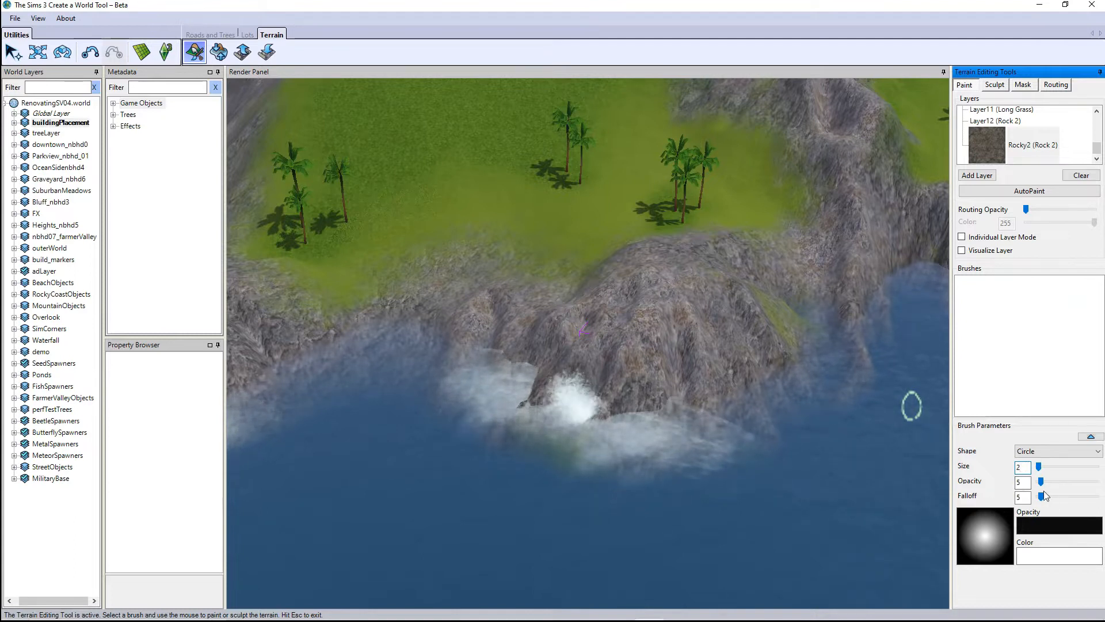
scroll(723, 500, "up", 5)
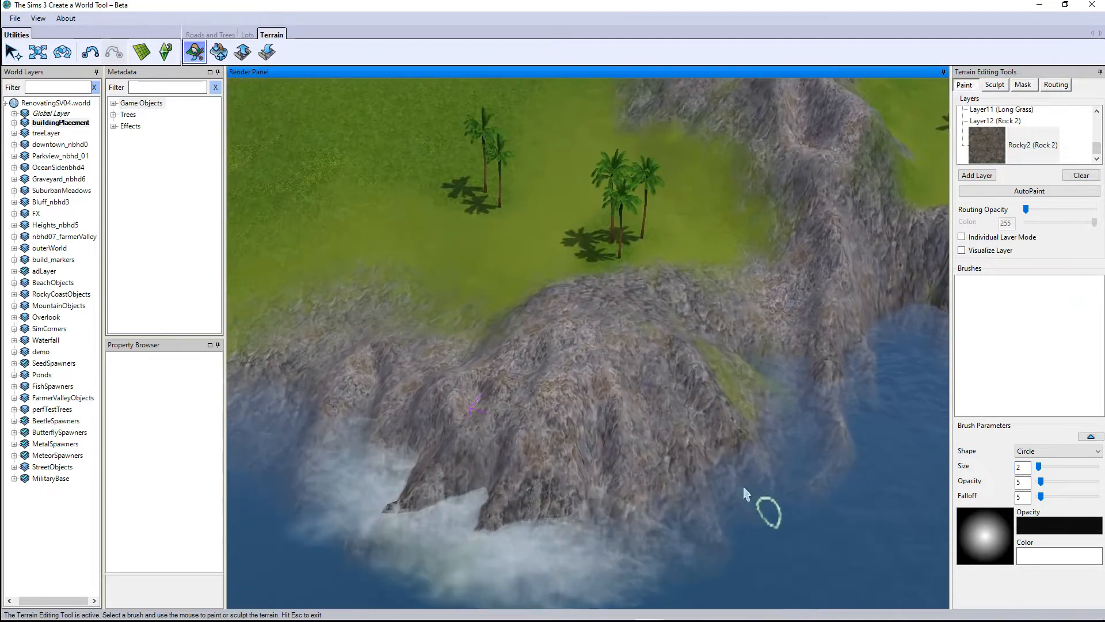
double_click(1022, 467)
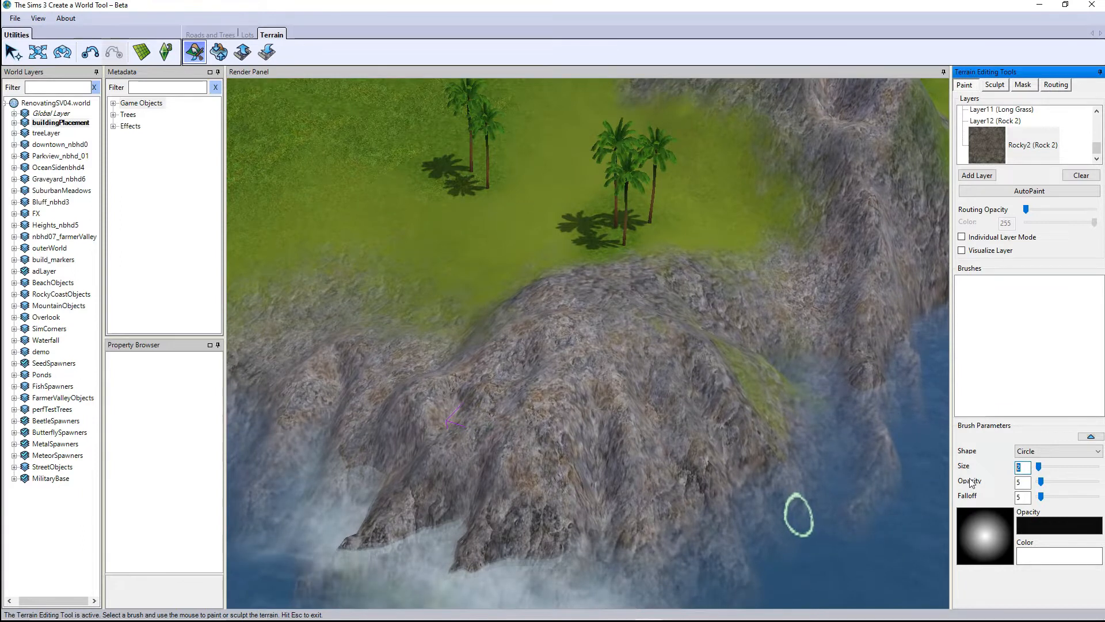
type("3")
scroll(792, 415, "down", 4)
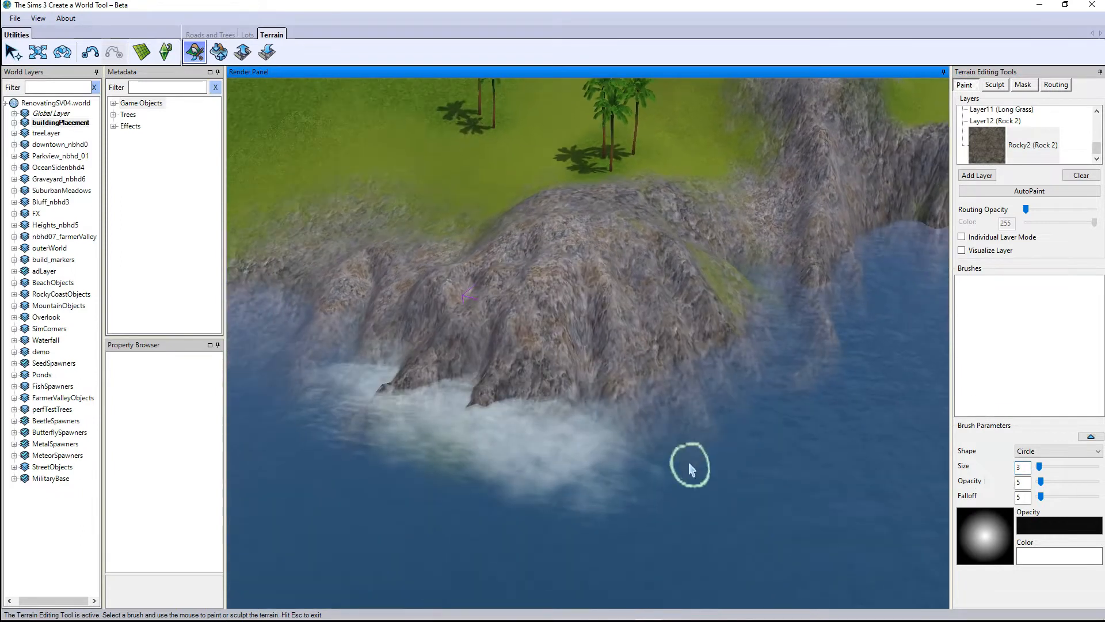
left_click(991, 147)
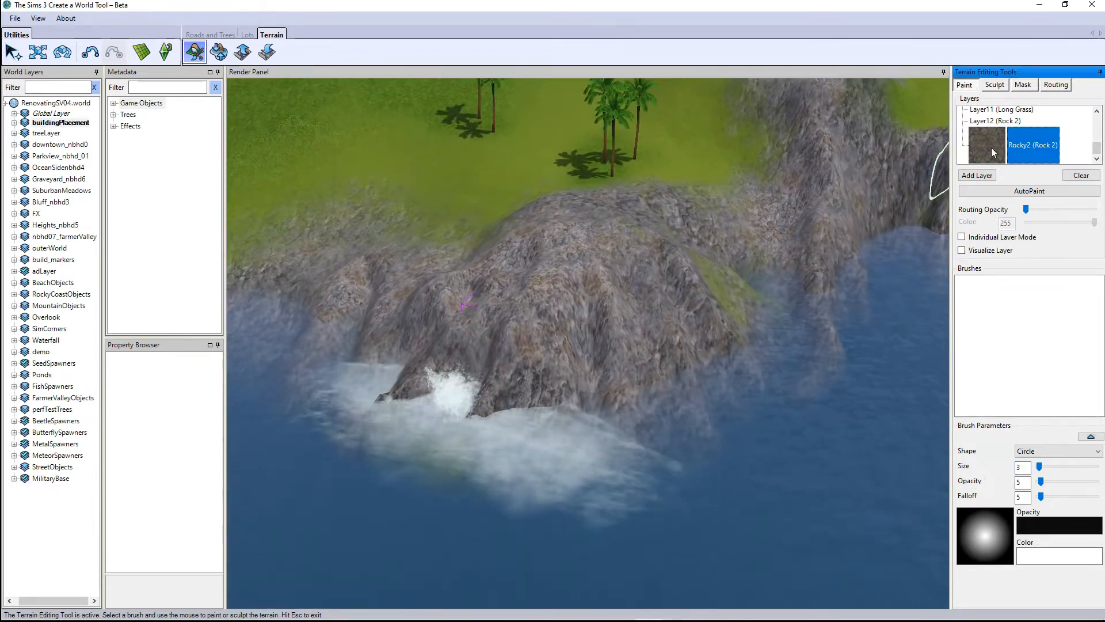
Step: Try painting Rocky2 on the headland's cliff face above the surf, and undo the stroke
left_click(585, 424)
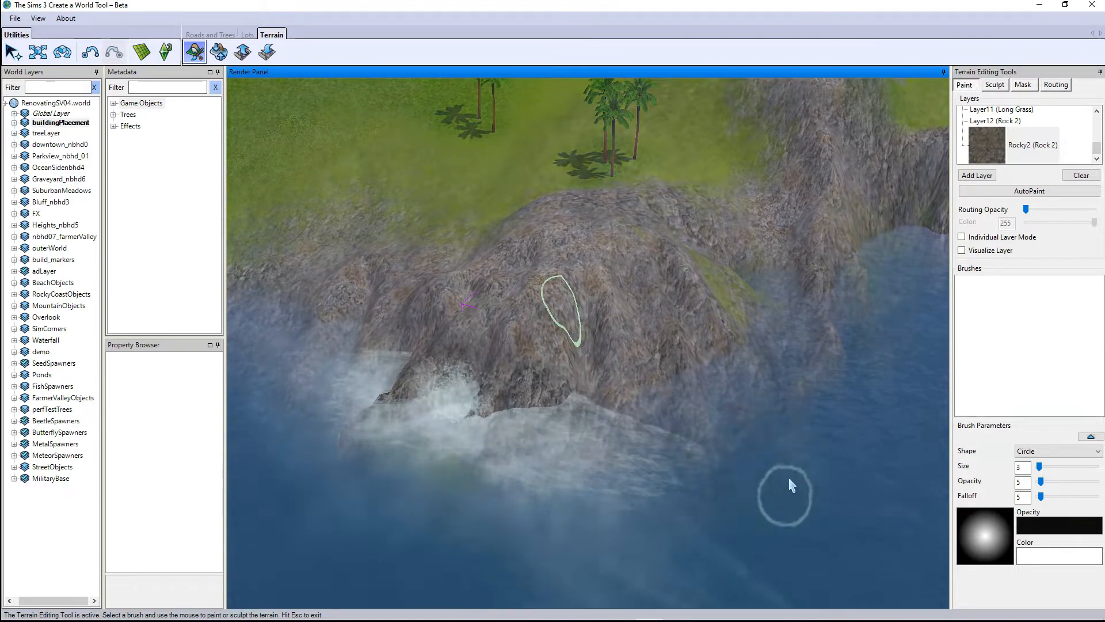
scroll(793, 483, "up", 3)
key("ctrl+z")
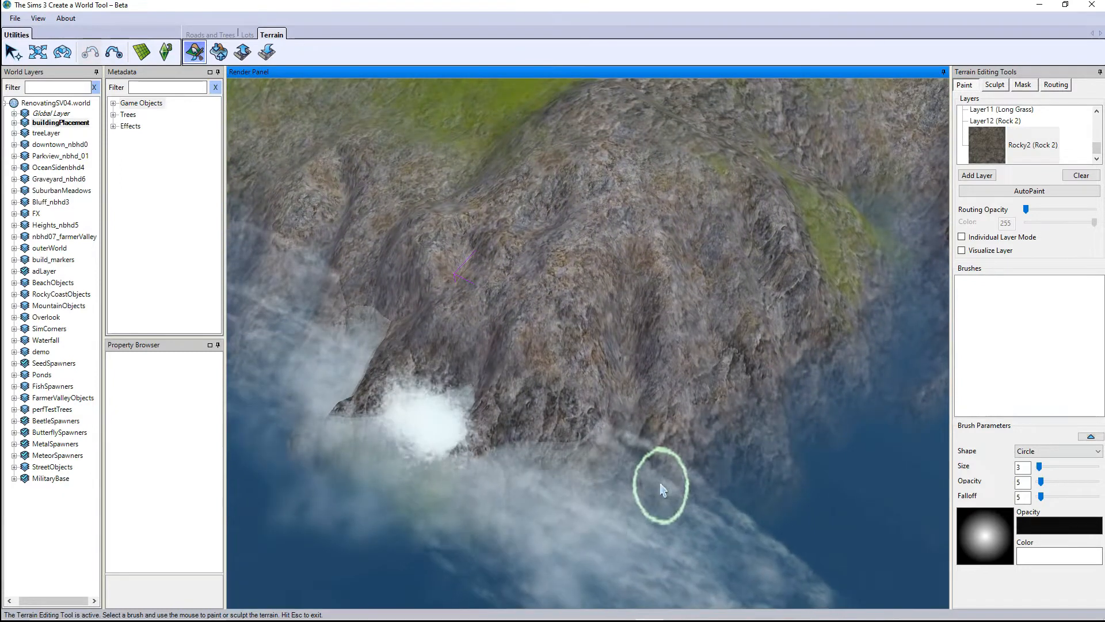
Step: Paint Rocky2 over the cliff faces around the headland, enlarging the brush size to 5
left_click_drag(634, 329, 656, 364)
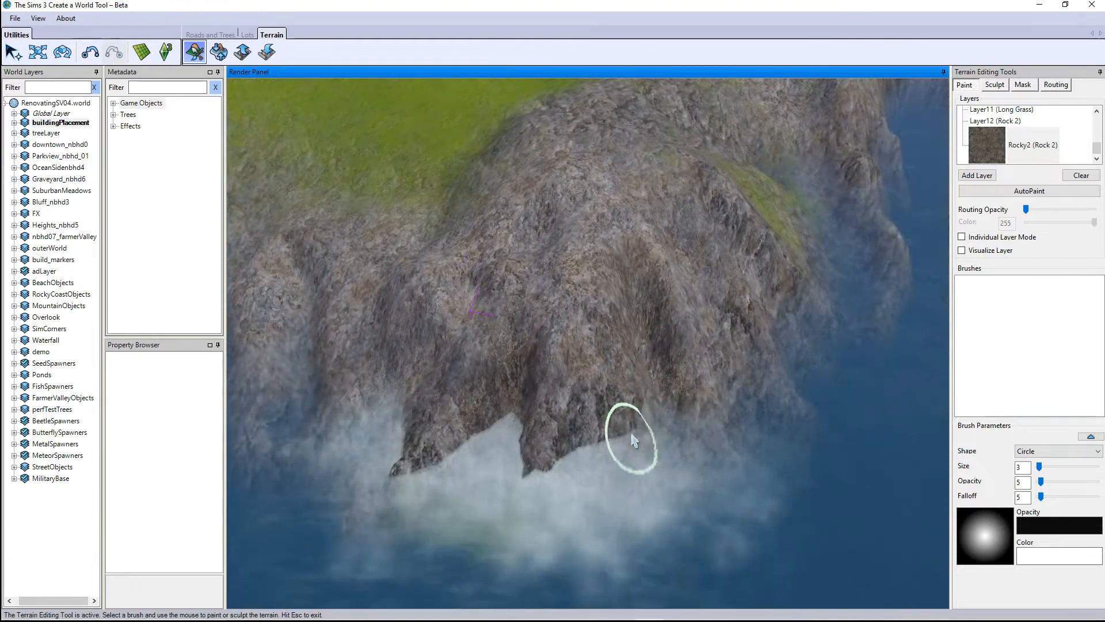
right_click_drag(630, 435, 576, 460)
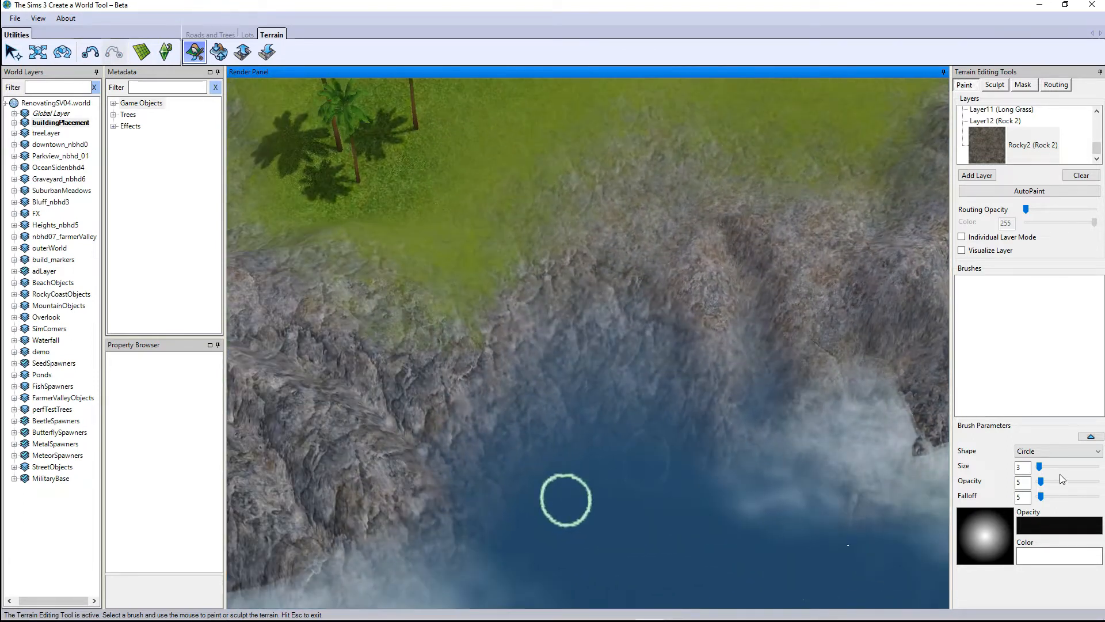
left_click(1052, 467)
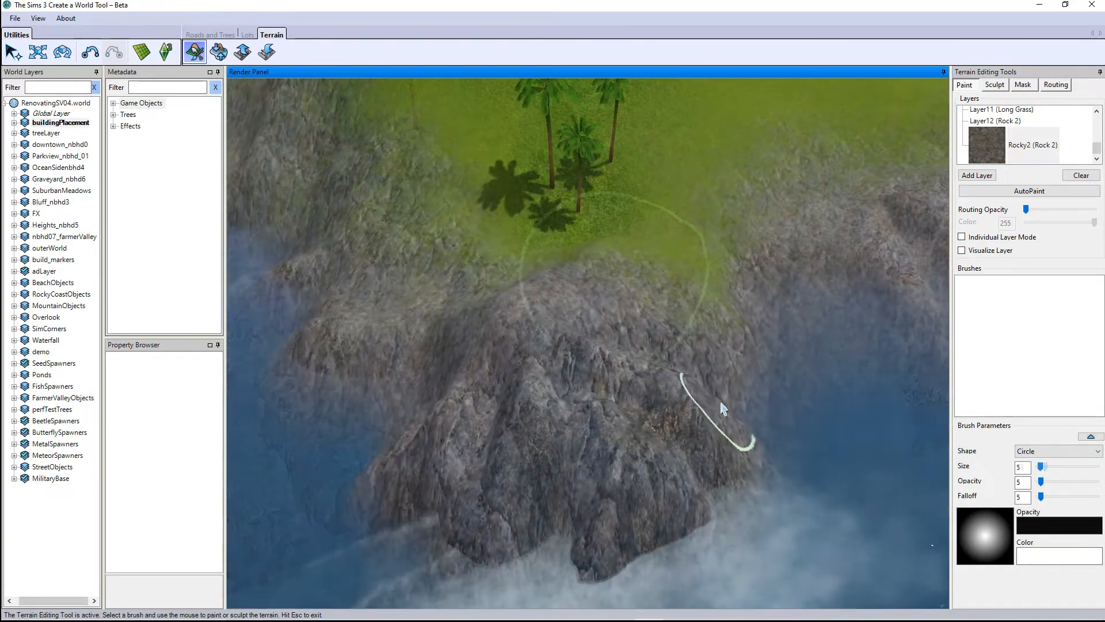
mouse_move(738, 408)
right_mouse_down()
mouse_move(821, 405)
mouse_move(806, 385)
right_mouse_up()
middle_click_drag(578, 363, 642, 422)
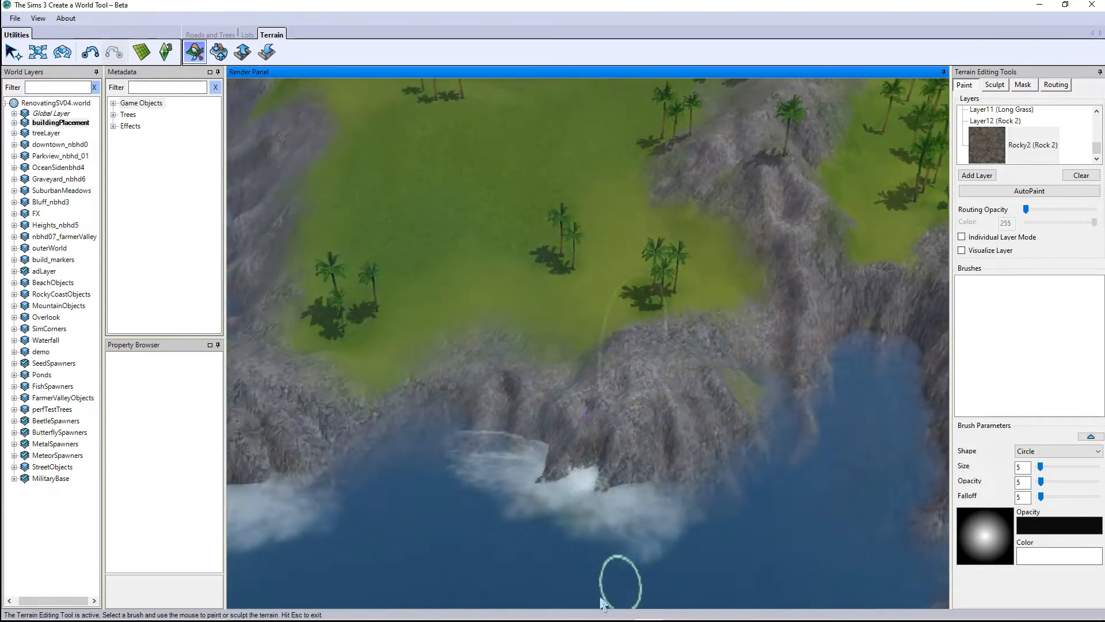
mouse_move(601, 598)
right_mouse_down()
mouse_move(665, 530)
mouse_move(840, 414)
mouse_move(727, 423)
mouse_move(659, 371)
right_mouse_up()
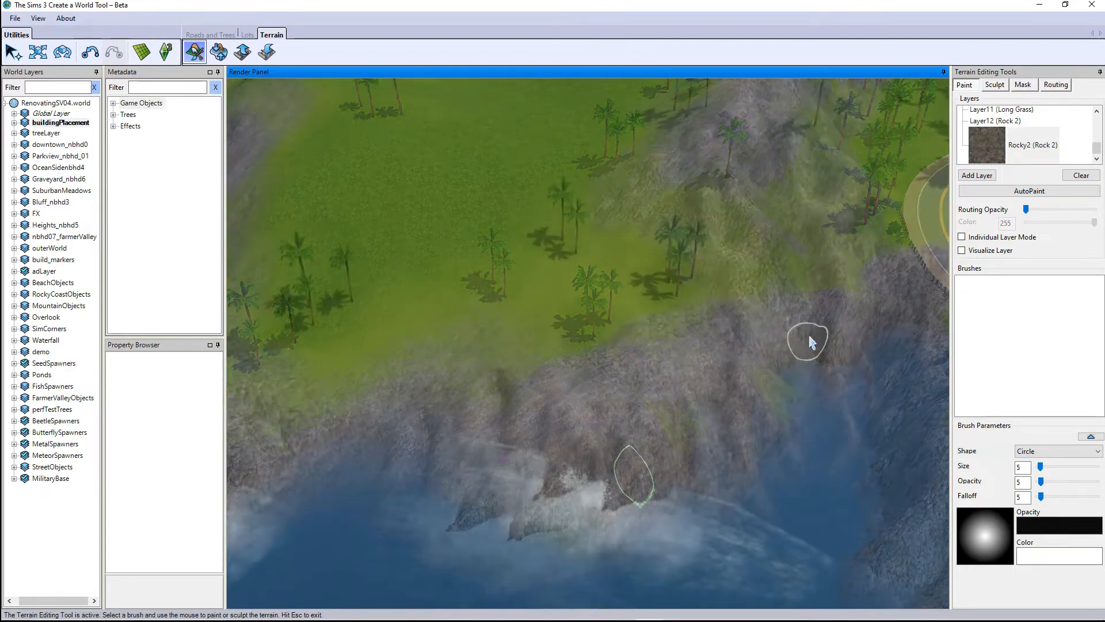
Step: Paint Layer1 (Lawn) along the grassy upper edge of the headland's cliffs with brush size 4 and opacity 5
scroll(809, 340, "up", 2)
scroll(1036, 135, "up", 5)
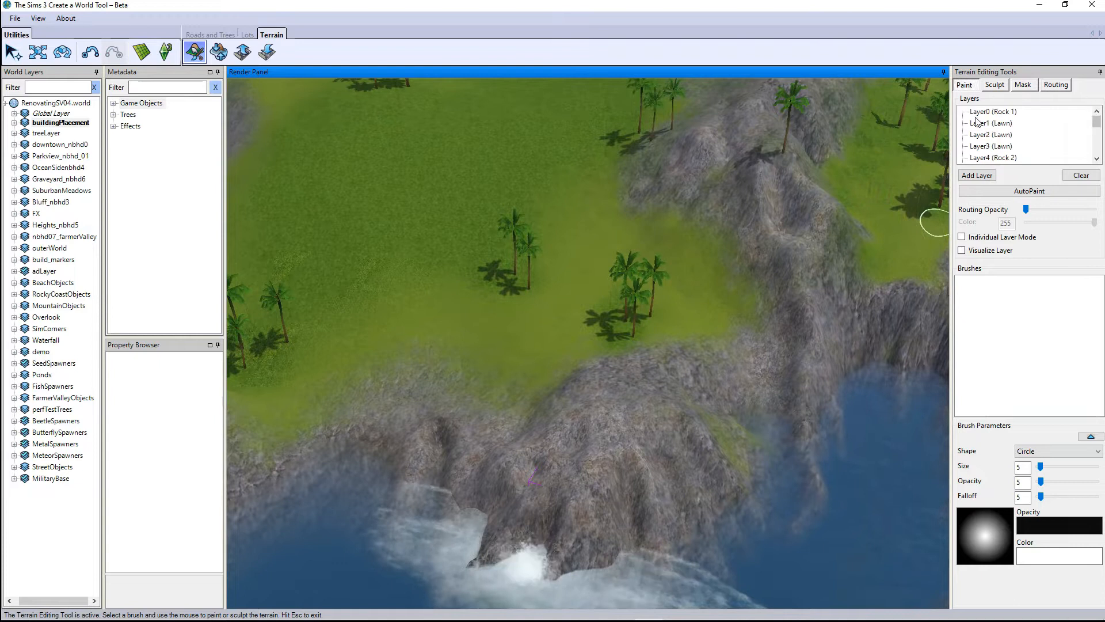
left_click(980, 135)
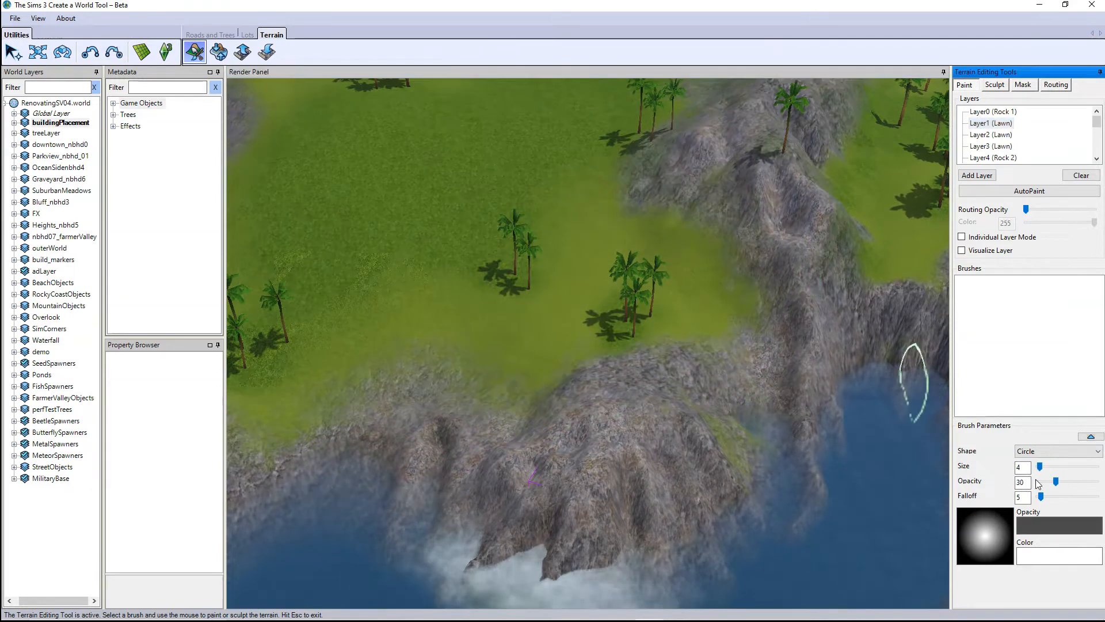
left_click_drag(1044, 484, 1041, 482)
left_click(637, 370)
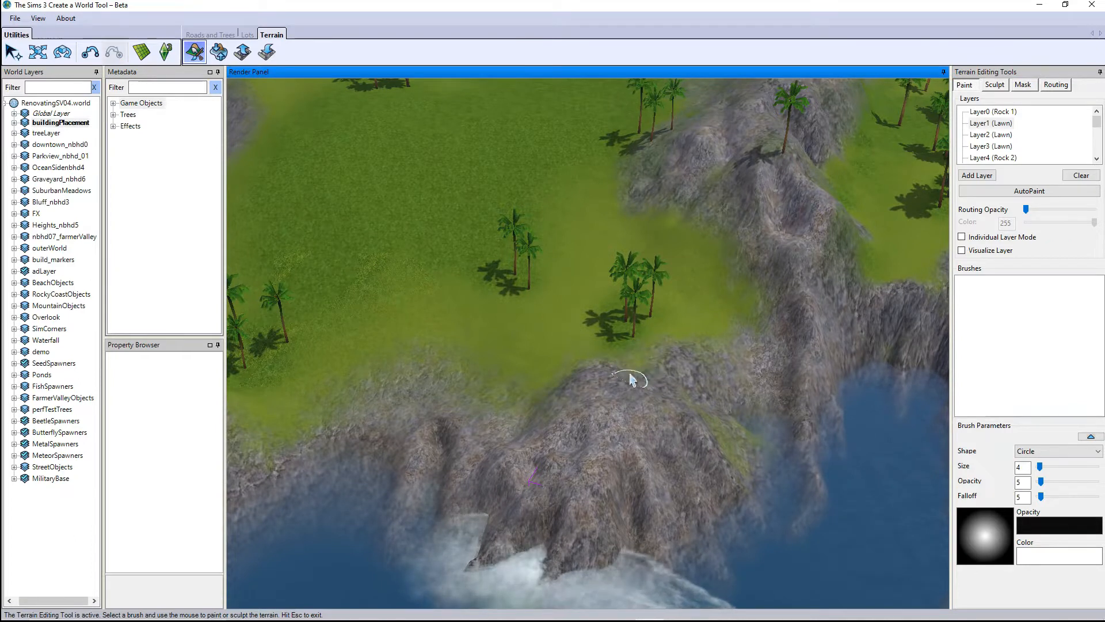
mouse_move(620, 415)
right_mouse_down()
mouse_move(559, 454)
mouse_move(609, 415)
right_mouse_up()
scroll(610, 414, "up", 3)
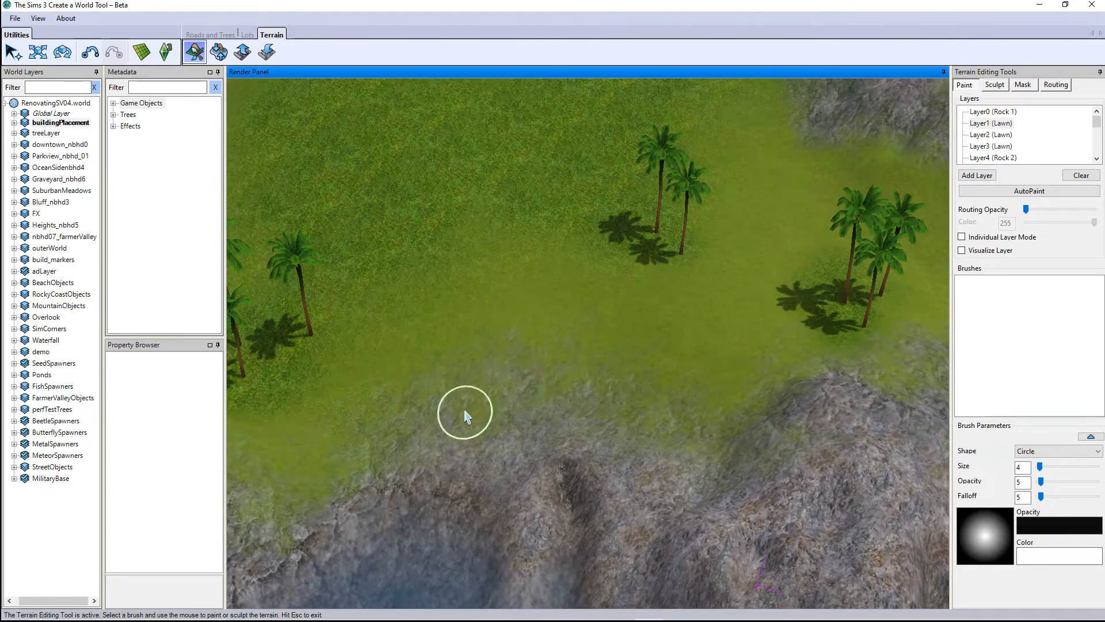
right_click_drag(599, 468, 748, 422)
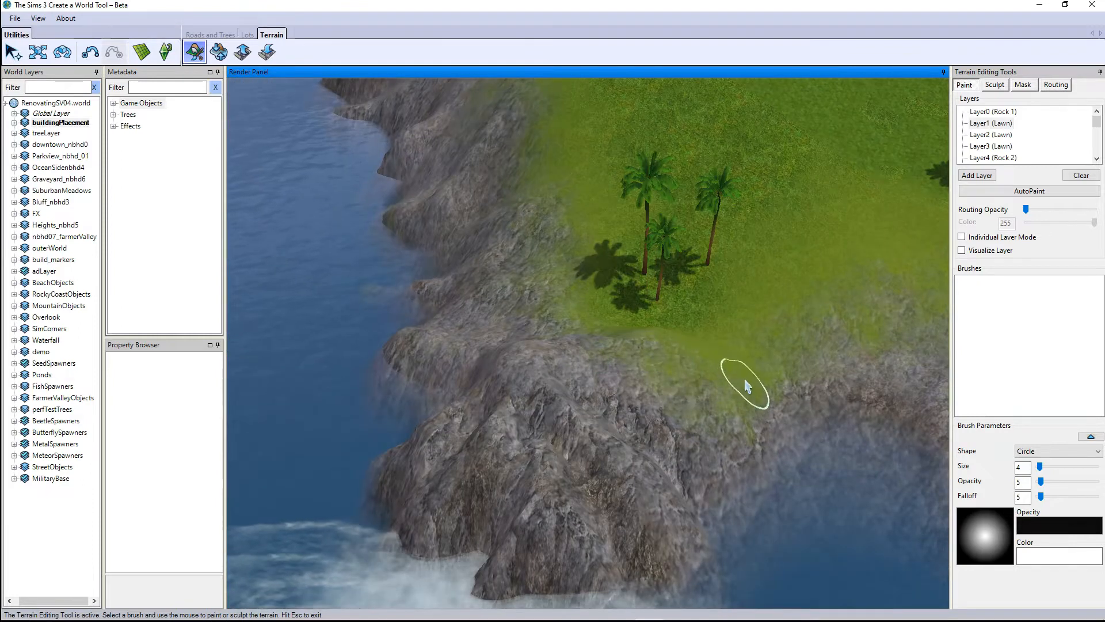
mouse_move(745, 379)
left_mouse_down()
mouse_move(756, 350)
mouse_move(584, 365)
mouse_move(811, 368)
left_mouse_up()
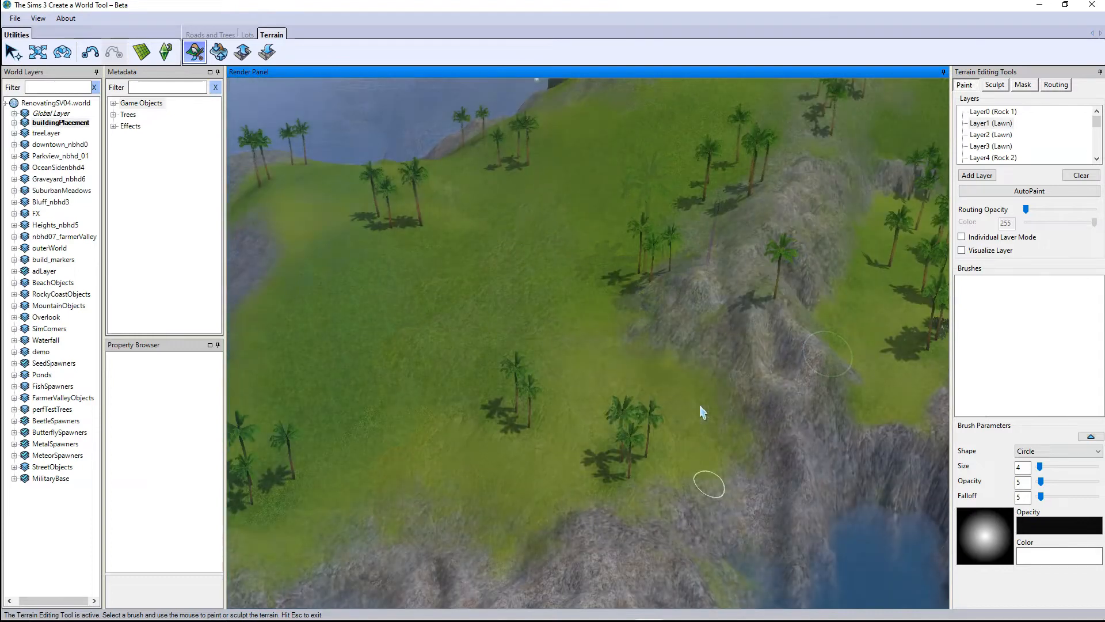
right_click_drag(700, 405, 483, 348)
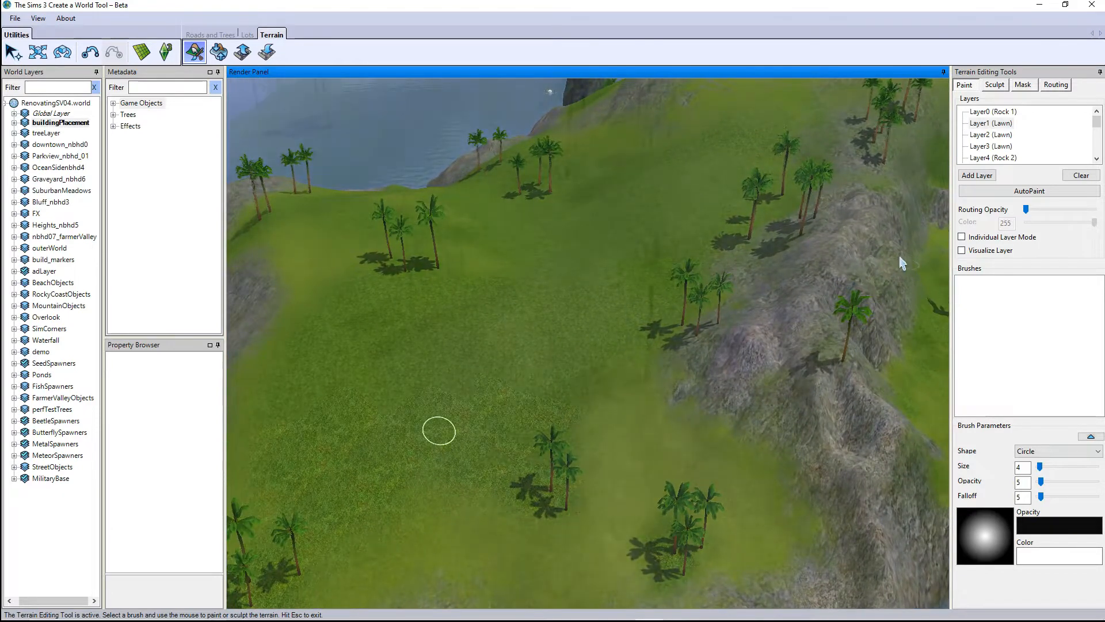
mouse_move(737, 396)
right_mouse_down()
mouse_move(666, 412)
mouse_move(844, 362)
right_mouse_up()
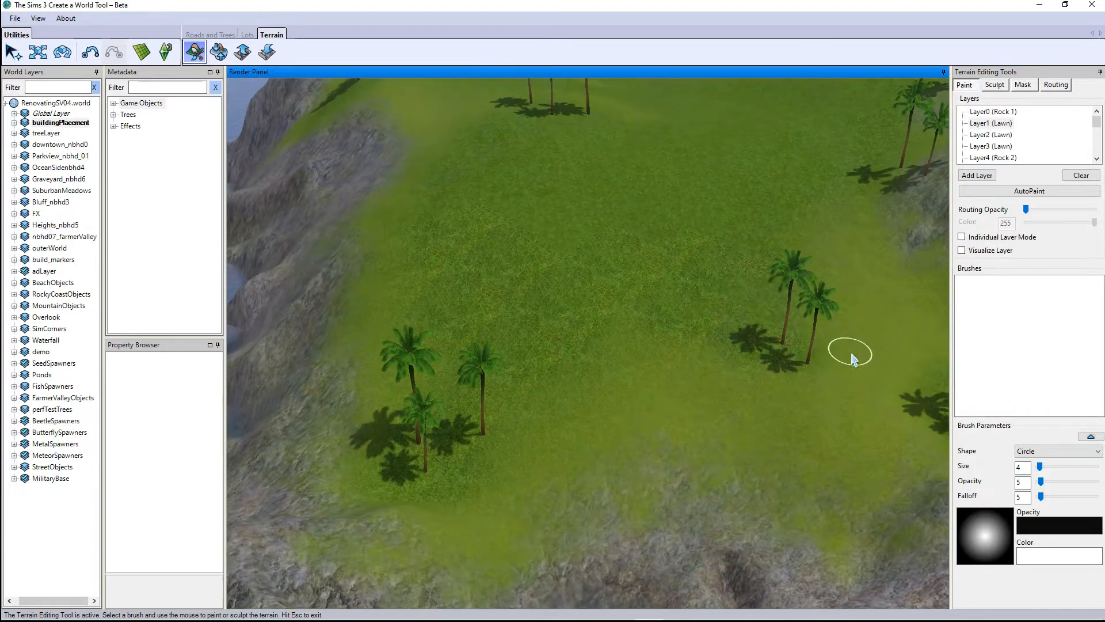
right_click_drag(843, 305, 795, 318)
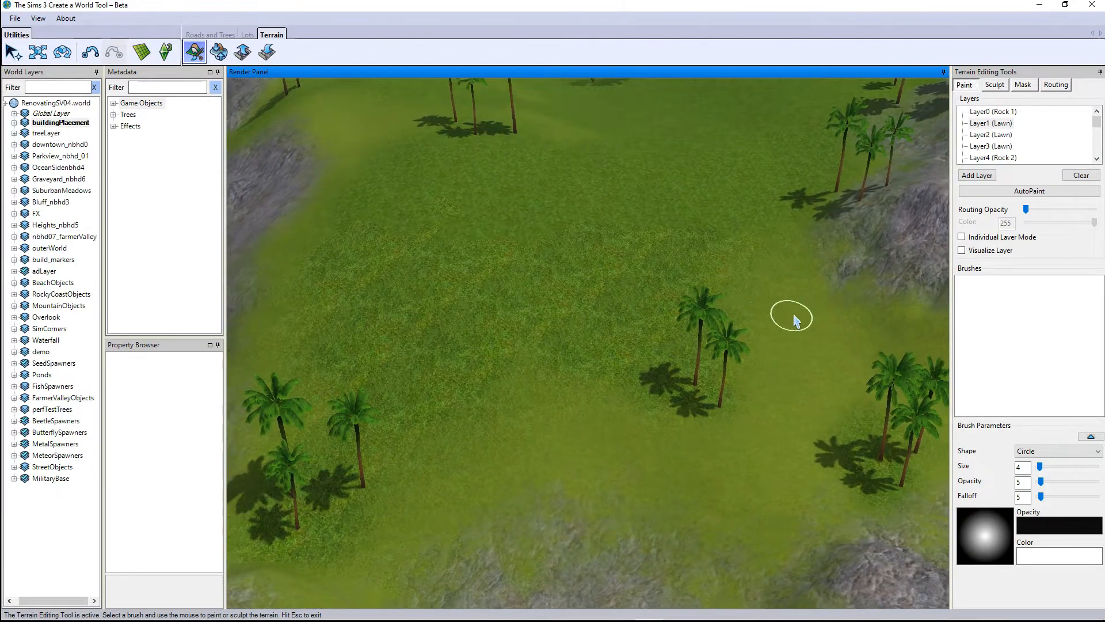
Step: Open Layer1 (Lawn) in the paint layers for editing and rename it Grass
scroll(794, 319, "down", 5)
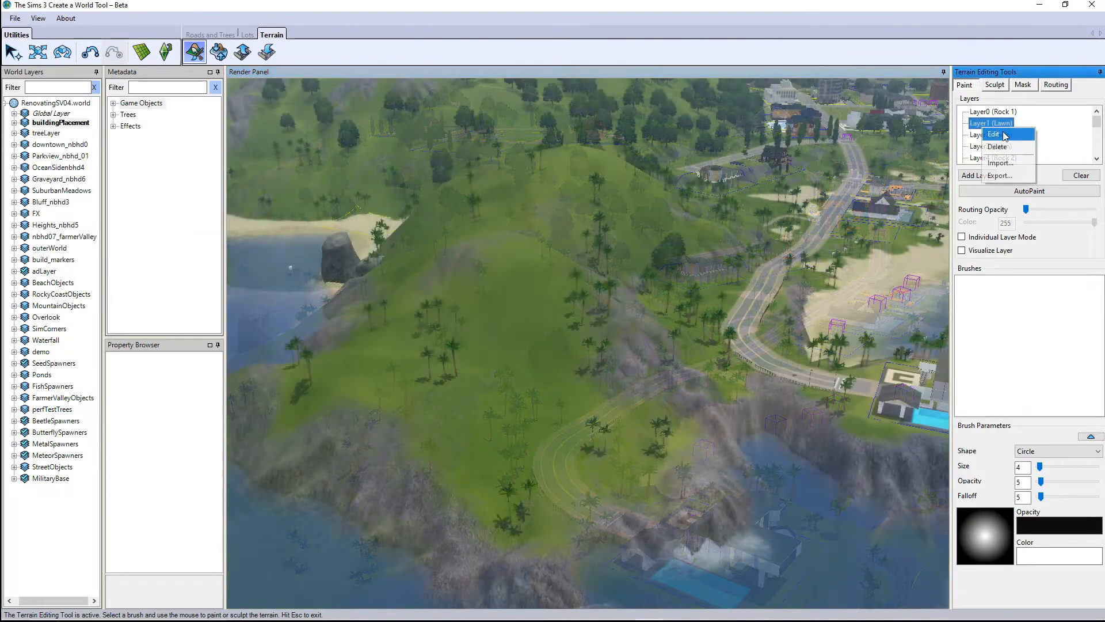
left_click(989, 124)
double_click(990, 123)
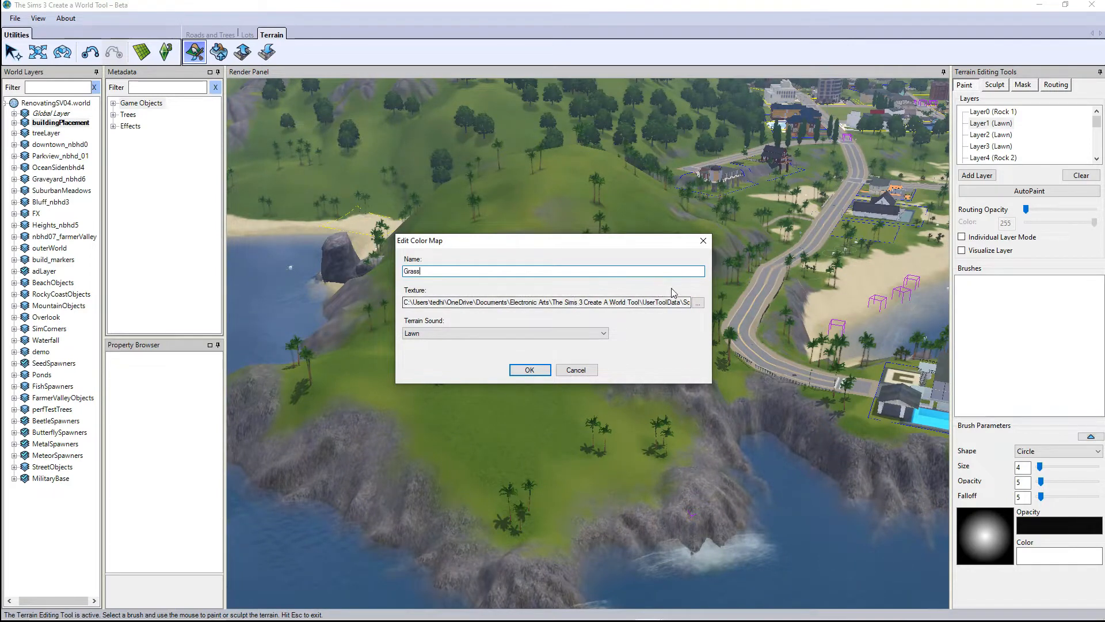
Step: Set the Grass layer's texture to 05_DXT1_TP_grassPasture_IMG from the appaloosa_plains textures folder, after checking the twinbrook folder
left_click(698, 303)
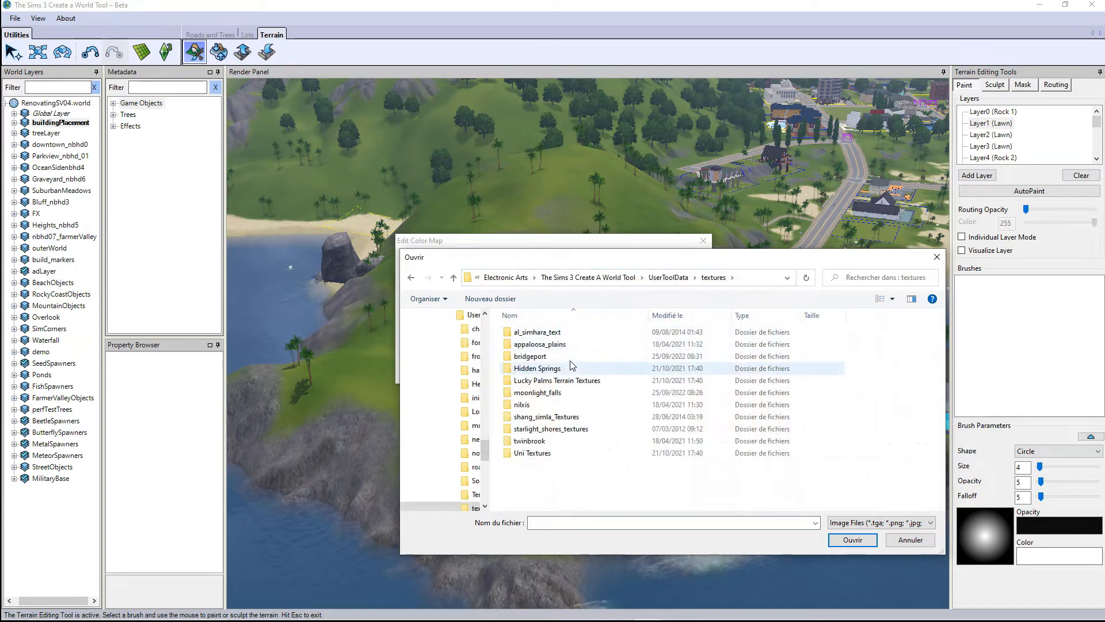
double_click(537, 442)
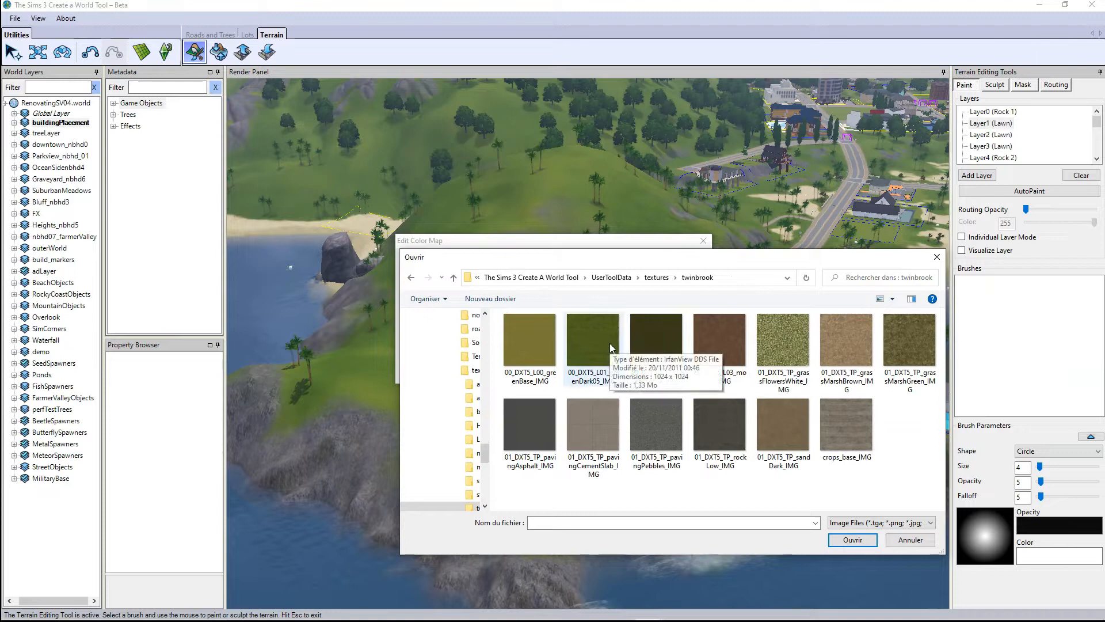
left_click(656, 278)
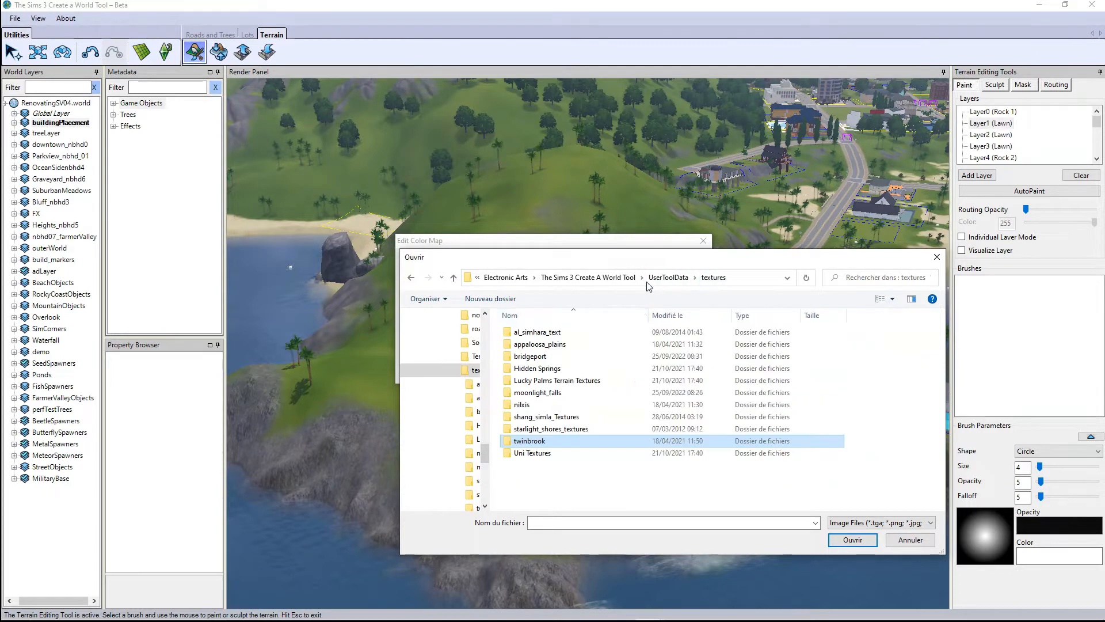
double_click(570, 345)
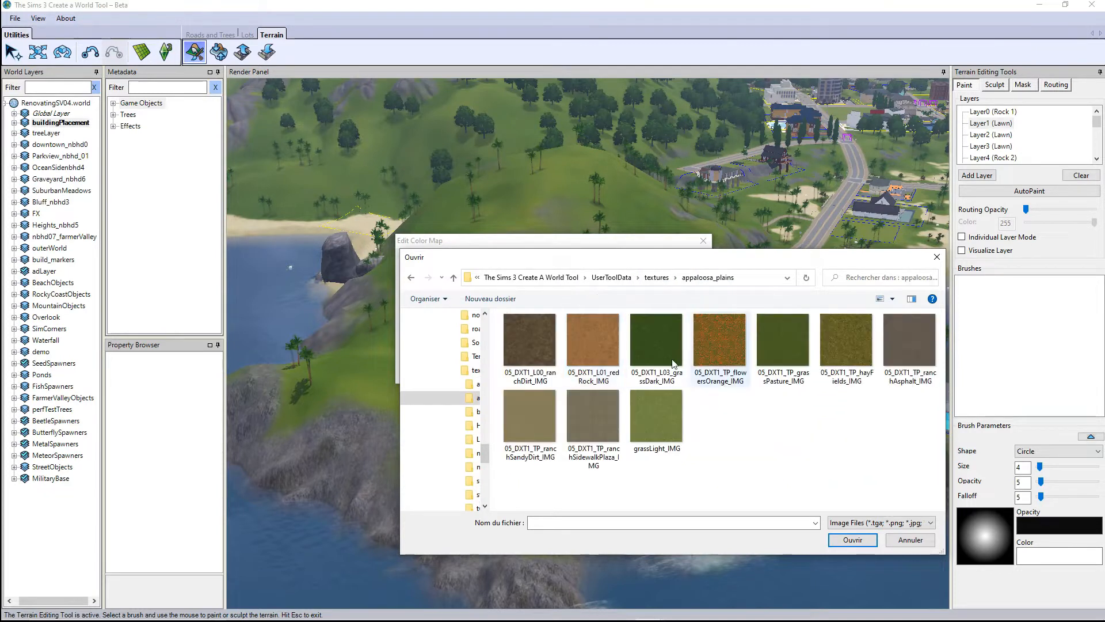
left_click(777, 354)
left_click(852, 540)
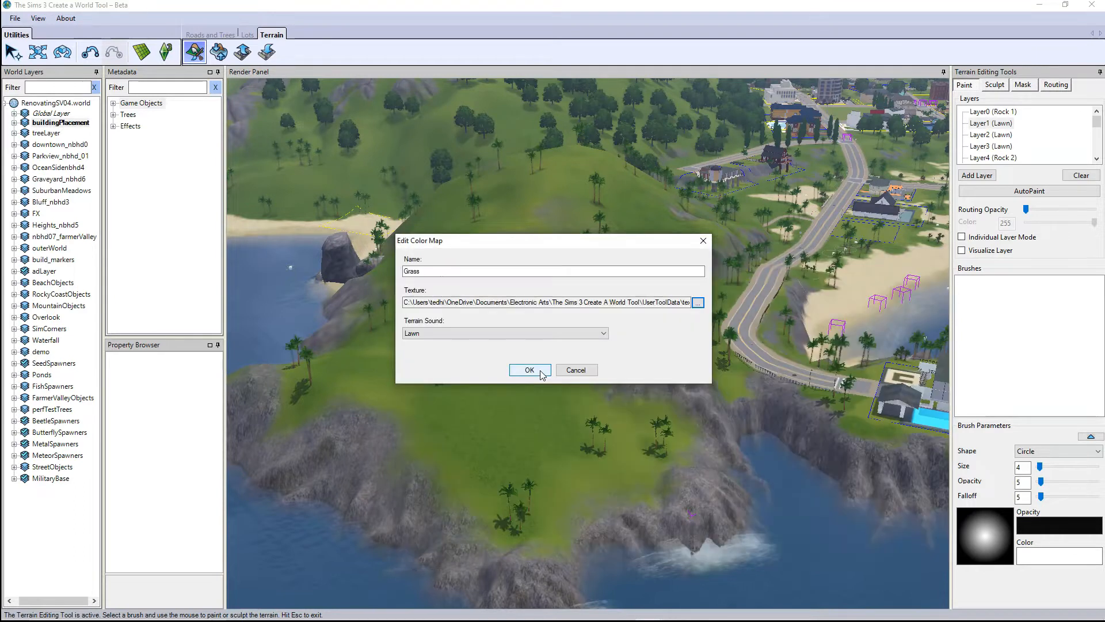
left_click(527, 370)
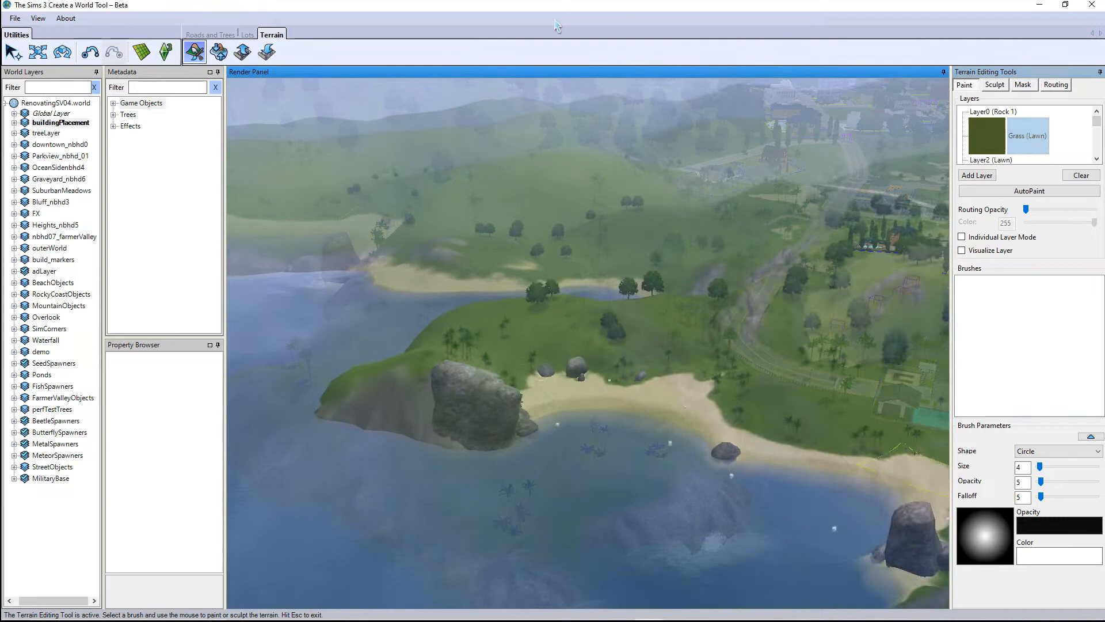
Step: Try a different texture image on the Grass (Lawn) layer, keeping the Lawn terrain sound
right_click_drag(557, 26, 588, 8)
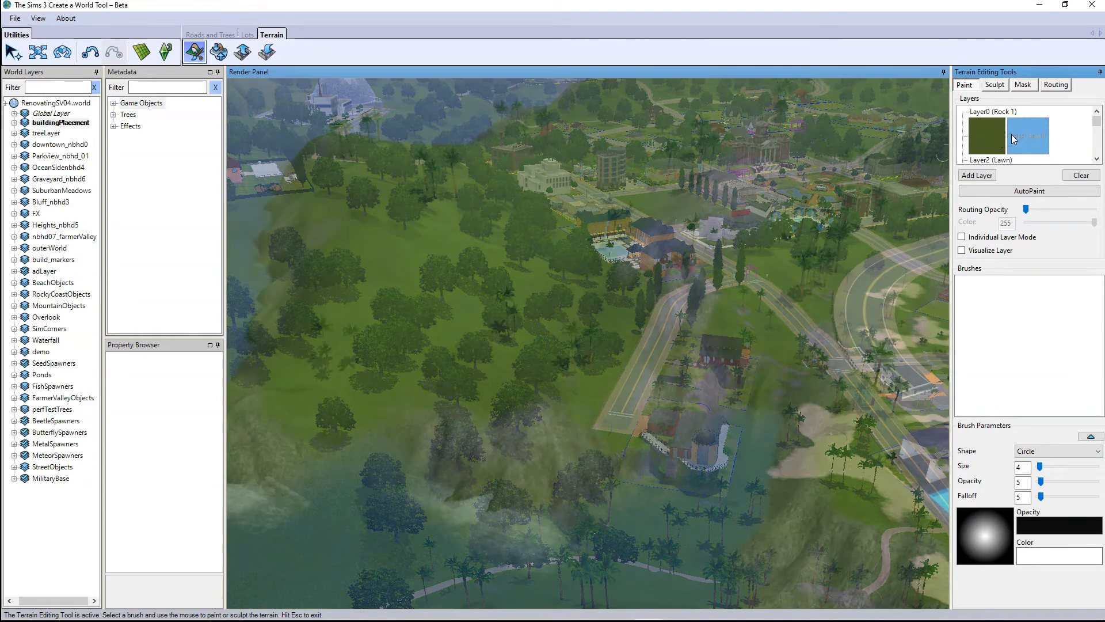
right_click(1011, 134)
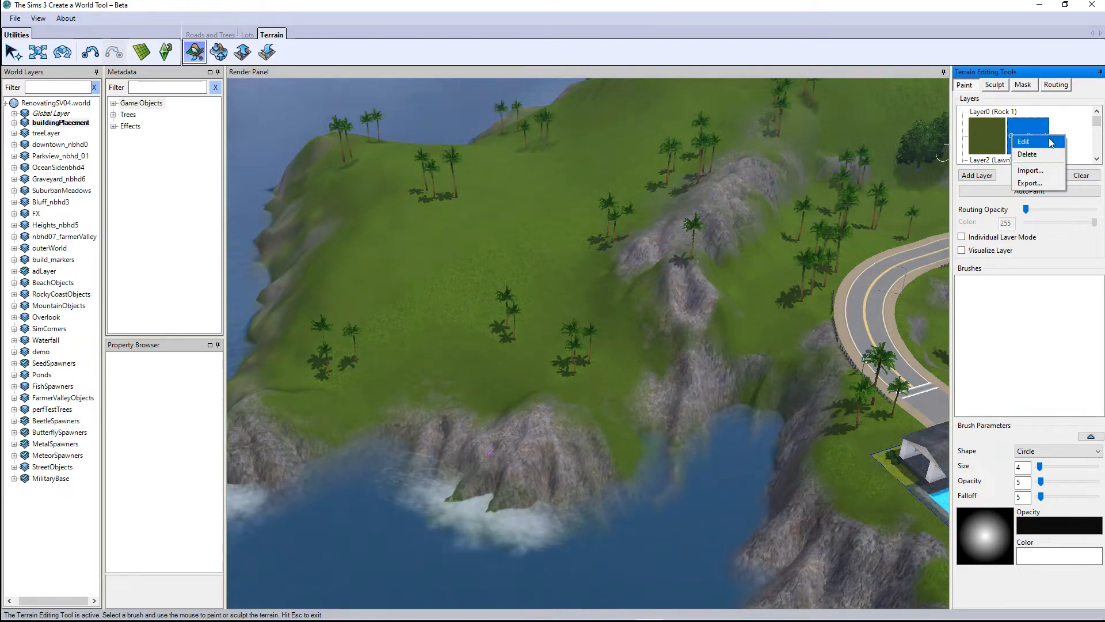
left_click(1050, 142)
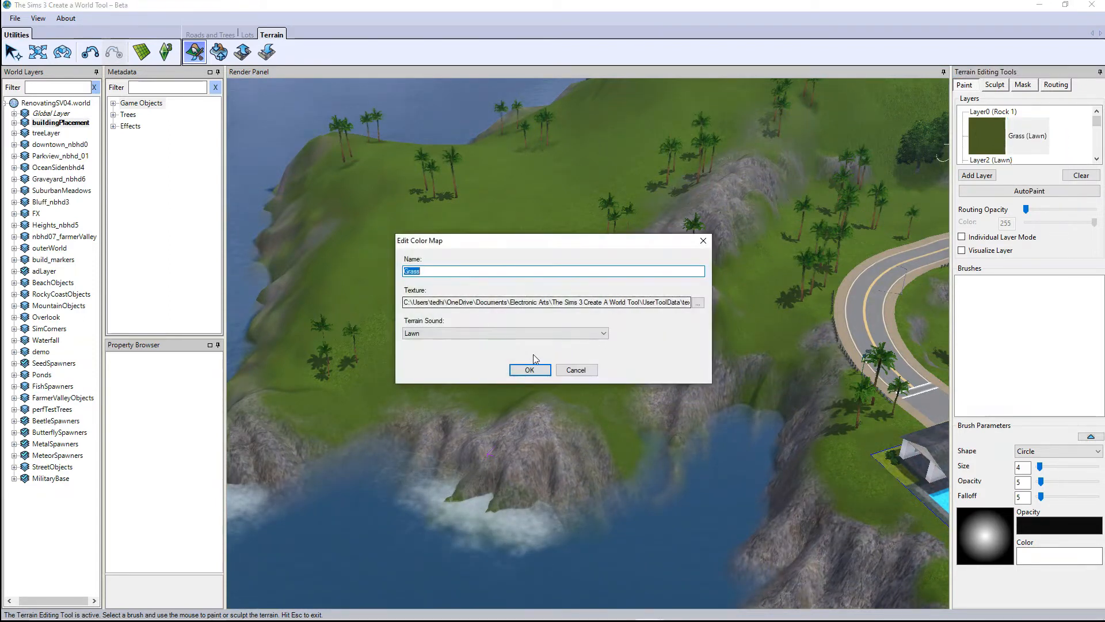
left_click(699, 302)
double_click(592, 423)
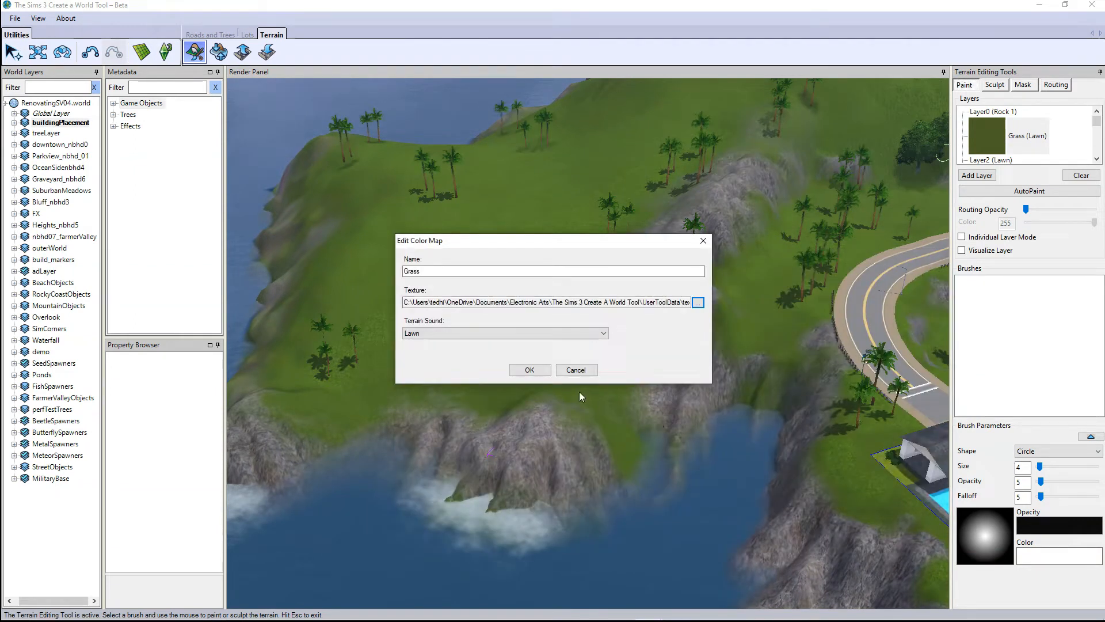
left_click(539, 370)
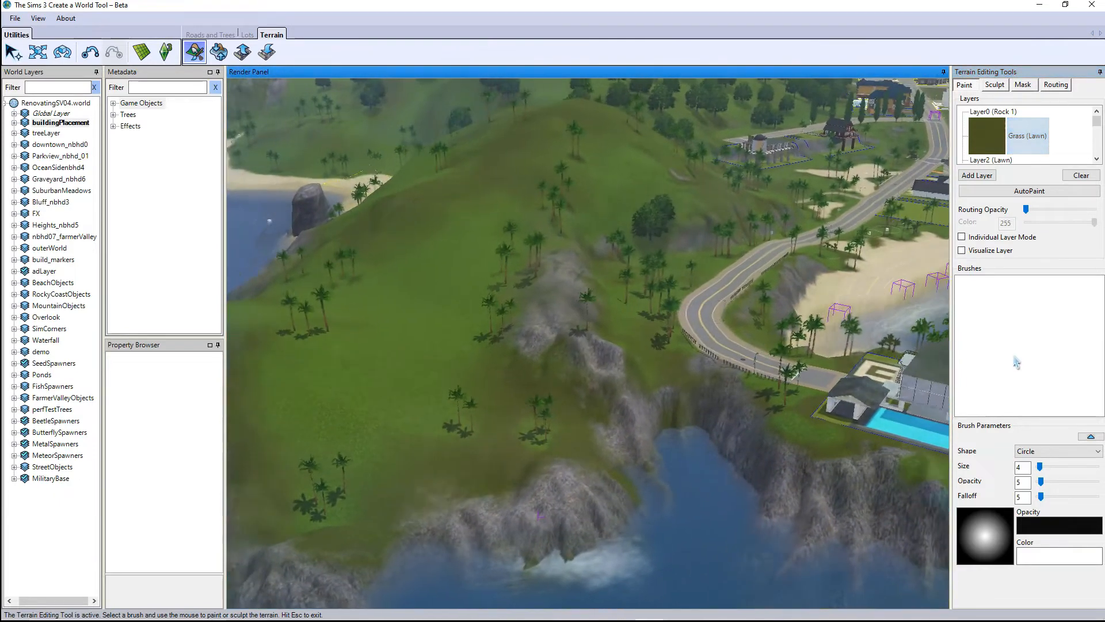
Step: Inspect the retextured grass across the headland, hills and town, and undo the last Grass texture change
right_click_drag(1016, 362, 851, 321)
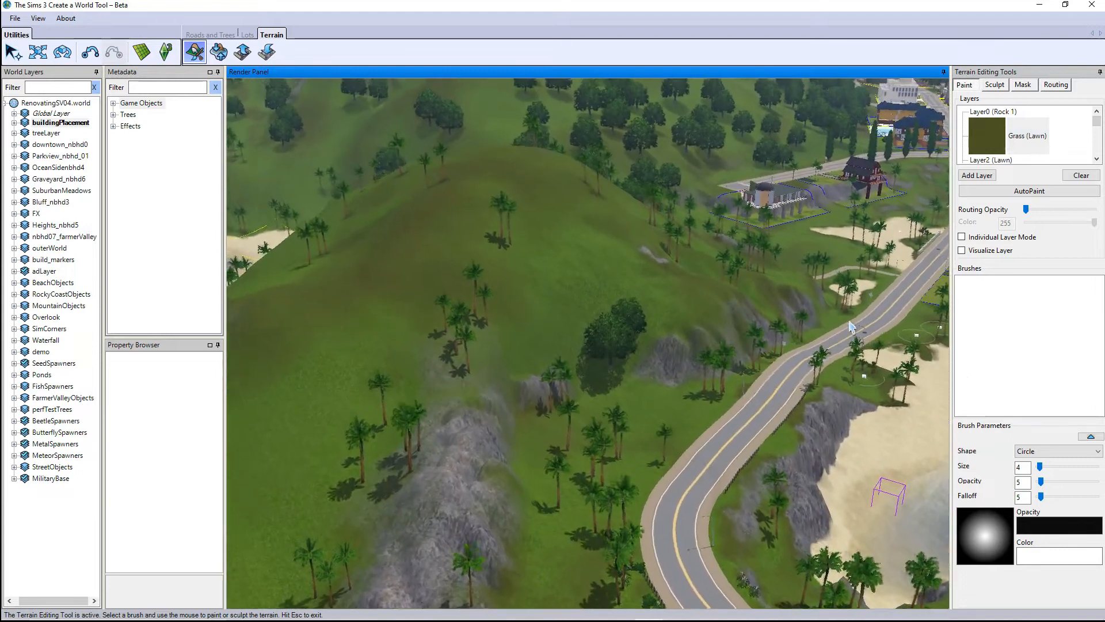
right_click_drag(844, 458, 872, 227)
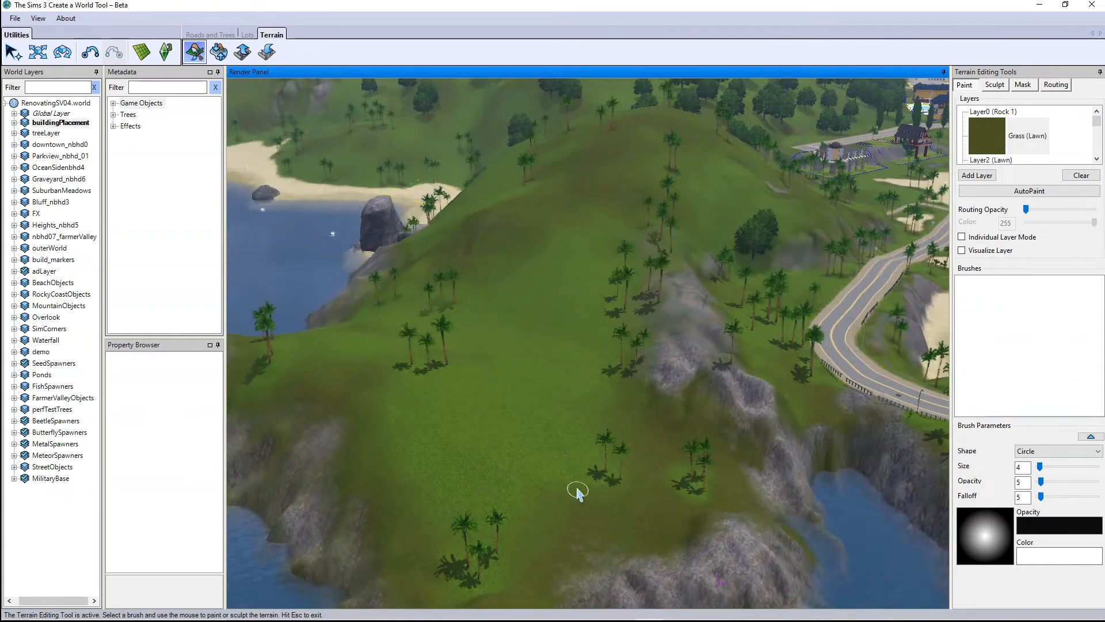
right_click_drag(578, 492, 903, 414)
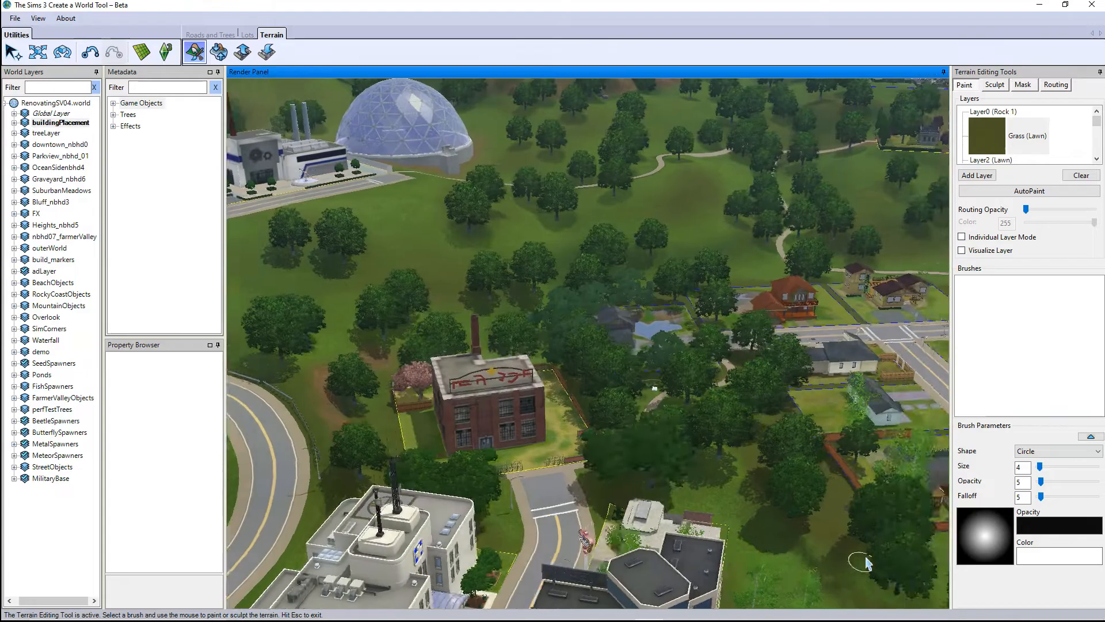
mouse_move(868, 562)
right_mouse_down()
mouse_move(749, 617)
mouse_move(780, 620)
right_mouse_up()
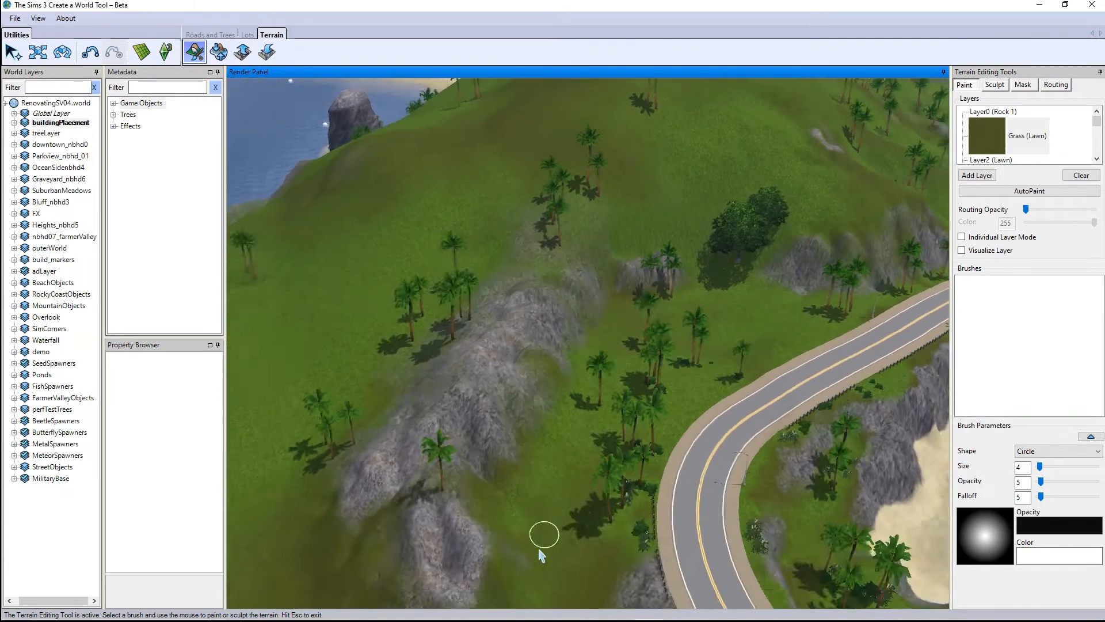
right_click_drag(540, 554, 696, 213)
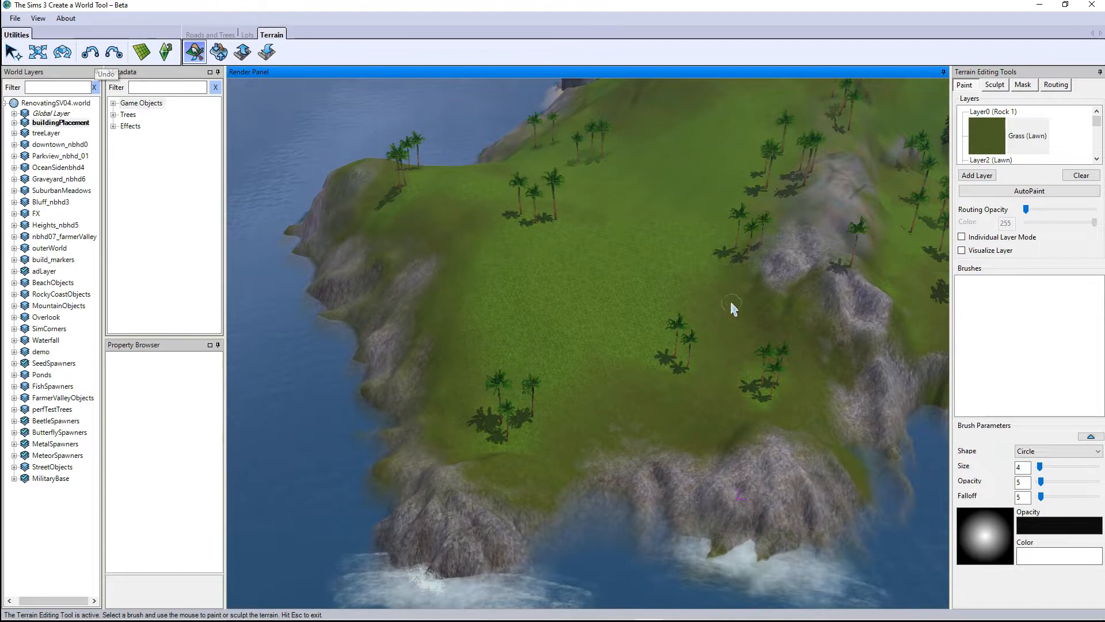
right_click_drag(743, 274, 738, 423)
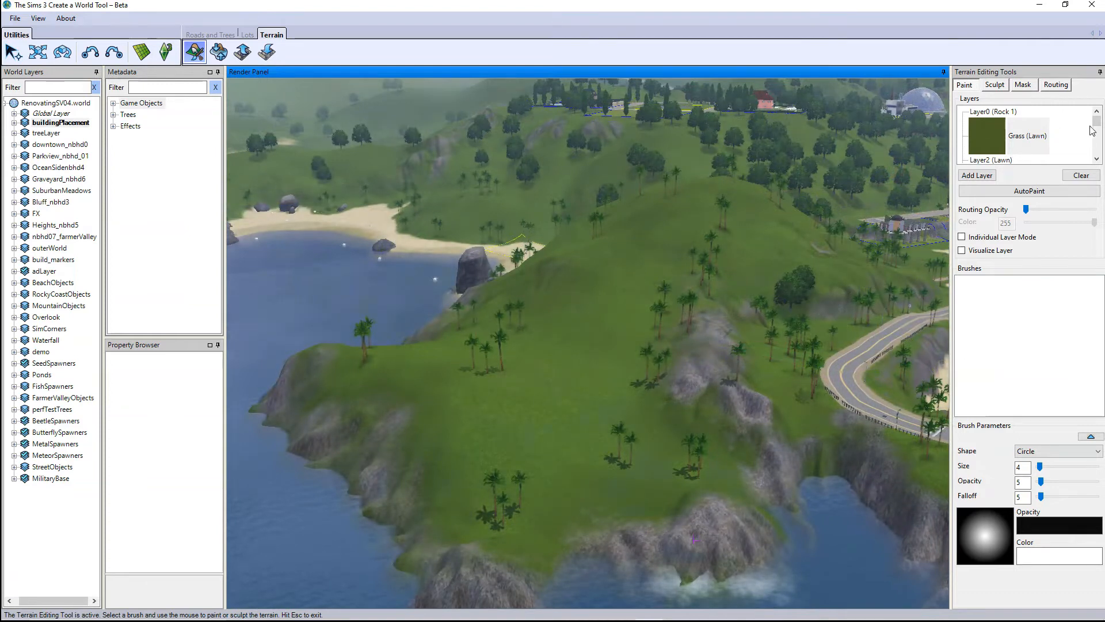
Step: Check the edit settings of the Layer2 (Lawn) paint layer and select Layer3 (Lawn)
scroll(1098, 126, "down", 1)
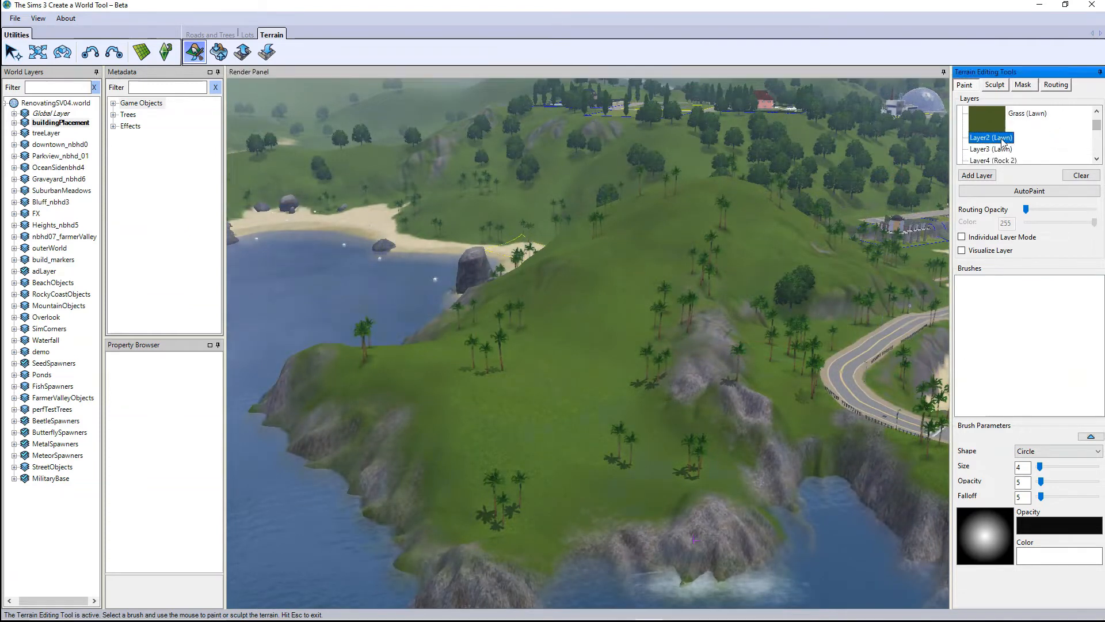
right_click(1005, 139)
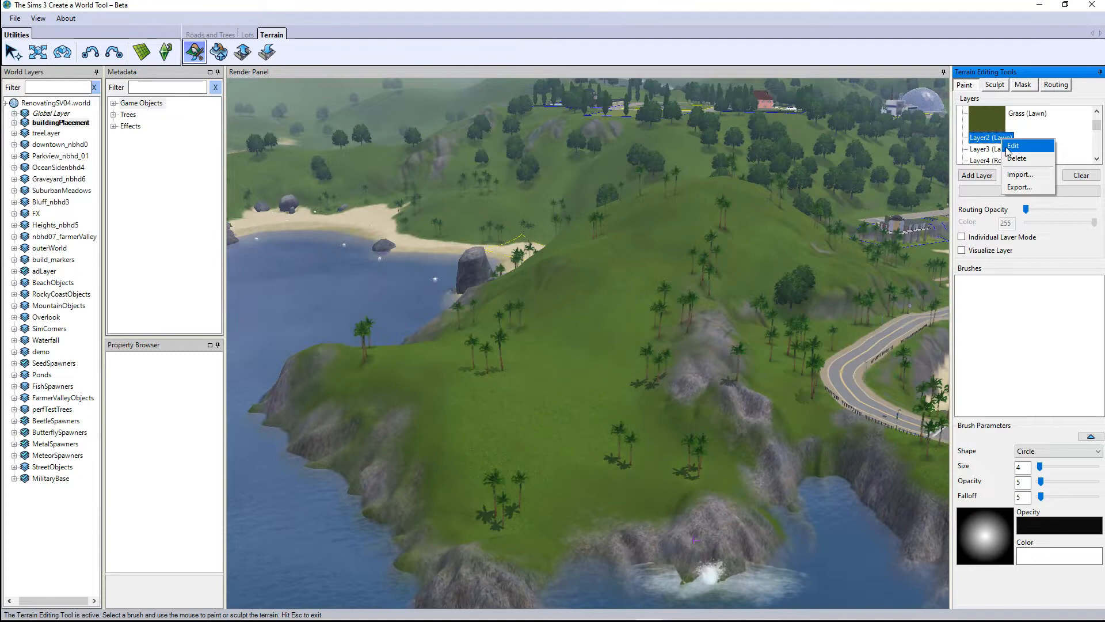
left_click(1012, 147)
left_click(575, 366)
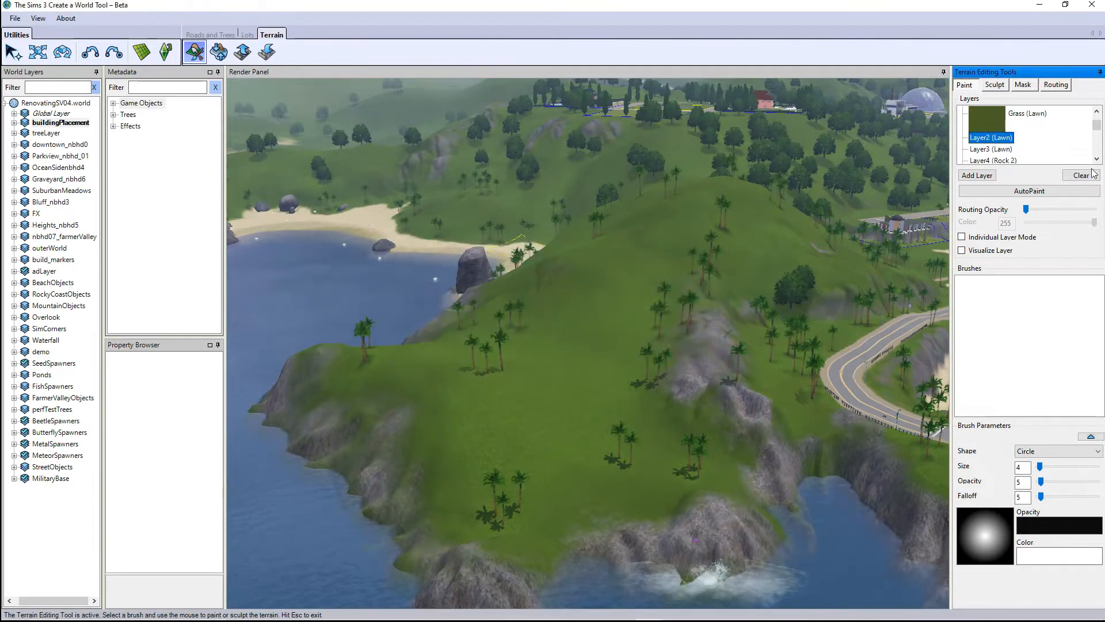
right_click(982, 152)
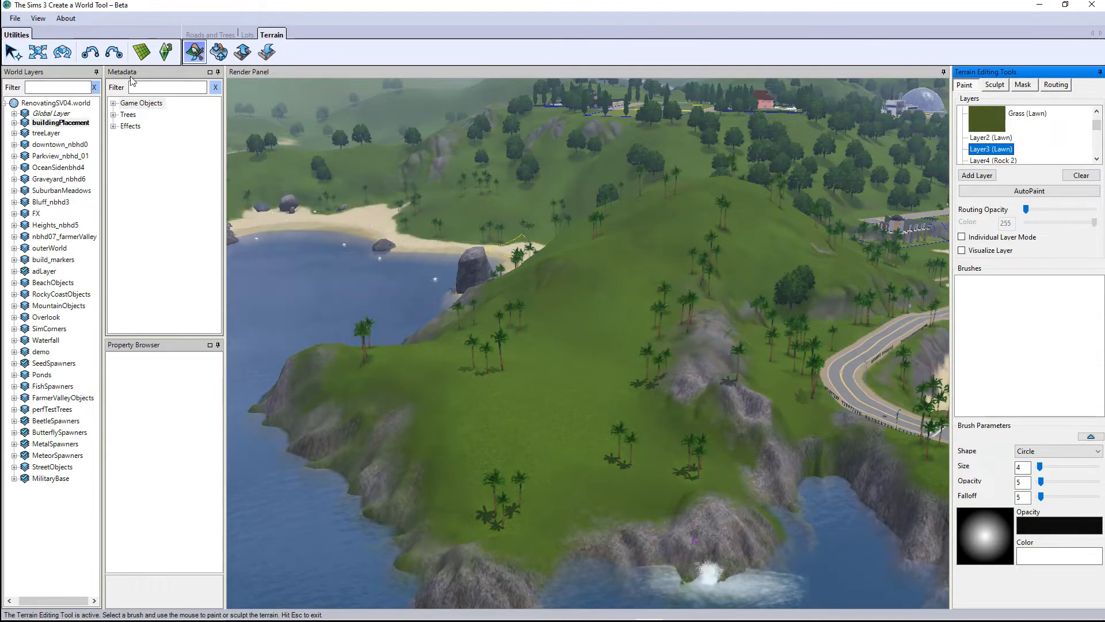
Step: Test-paint Layer3 and Layer2 over the headland's grassy plateau with brush size 89 and opacity 100, undoing each test
mouse_move(1041, 481)
left_mouse_down()
mouse_move(1097, 481)
mouse_move(1090, 466)
left_mouse_up()
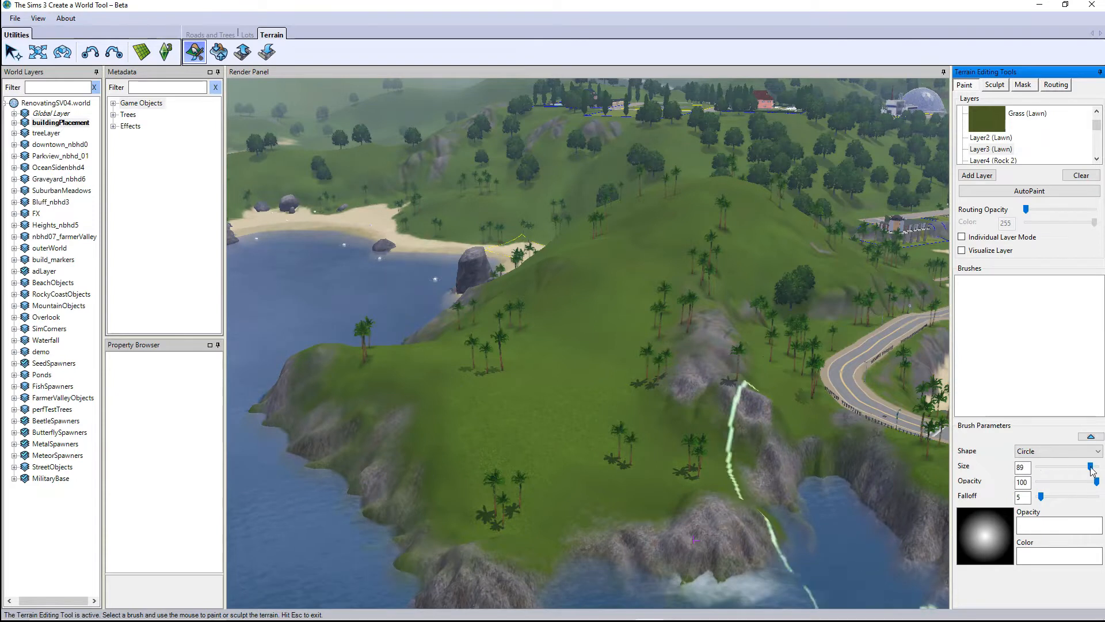
left_click(603, 377)
scroll(597, 410, "up", 2)
scroll(597, 412, "up", 3)
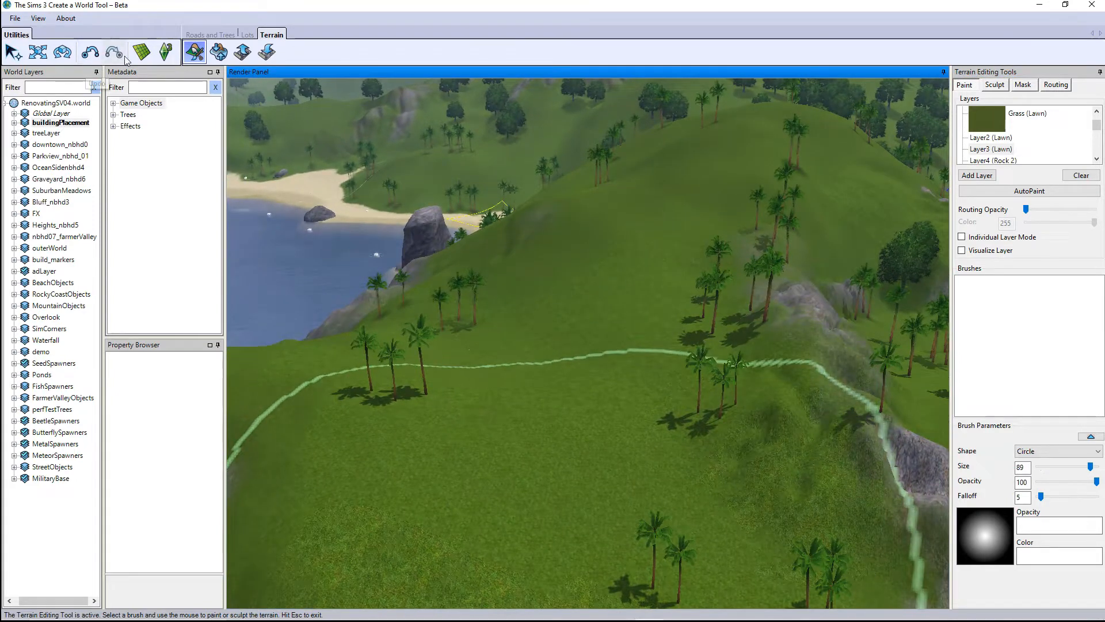
left_click(993, 138)
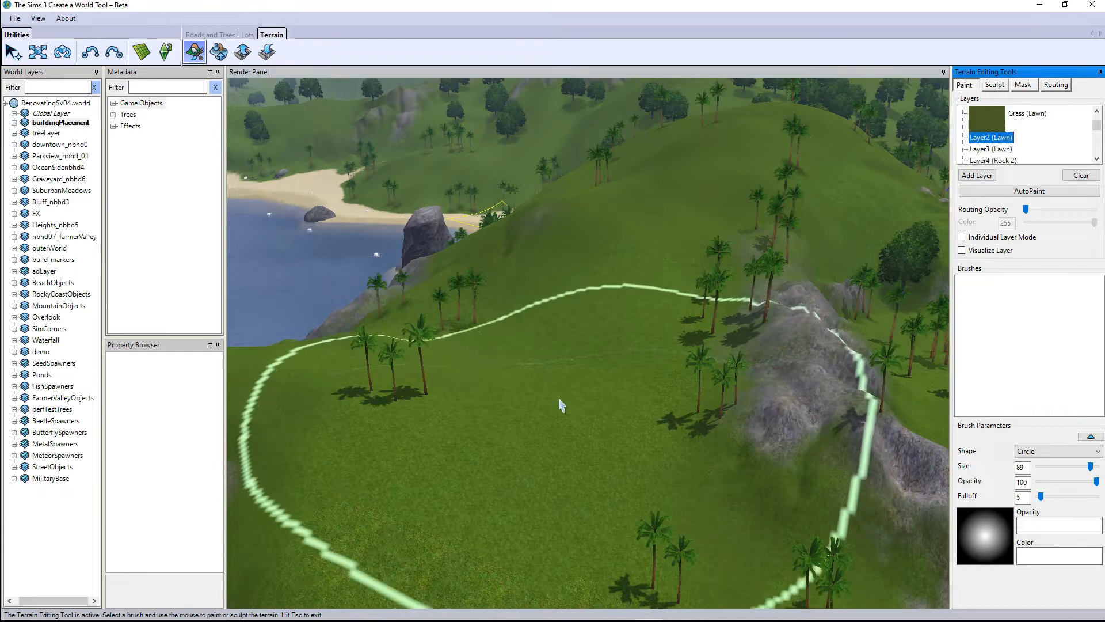
left_click(539, 382)
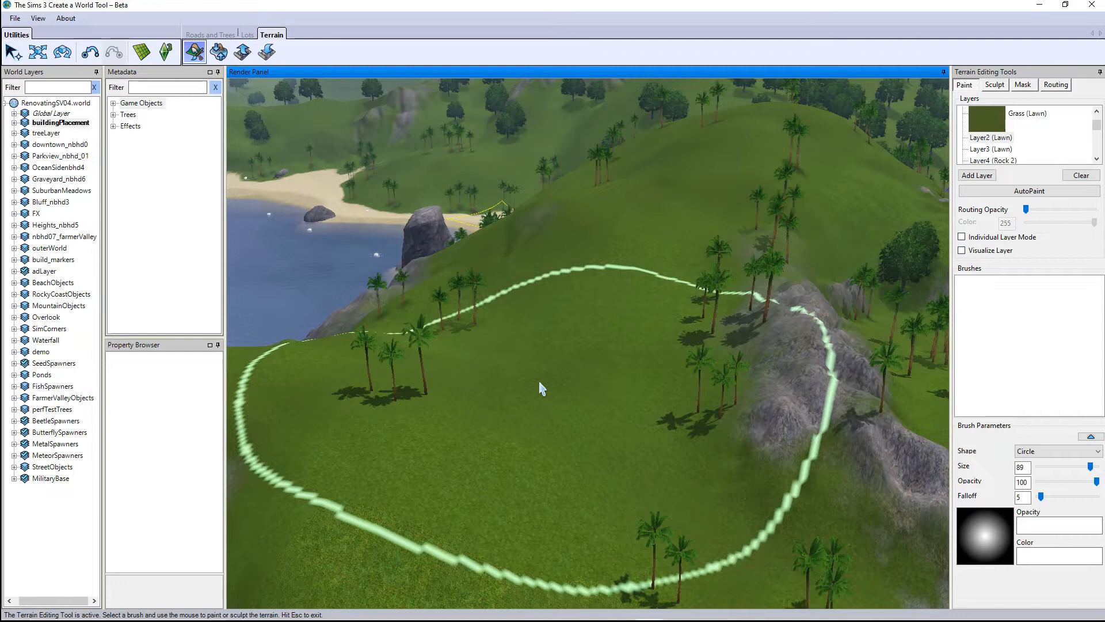
Step: Set Layer3's texture to grassLight_IMG from the appaloosa_plains folder and inspect the headland and hill
double_click(564, 344)
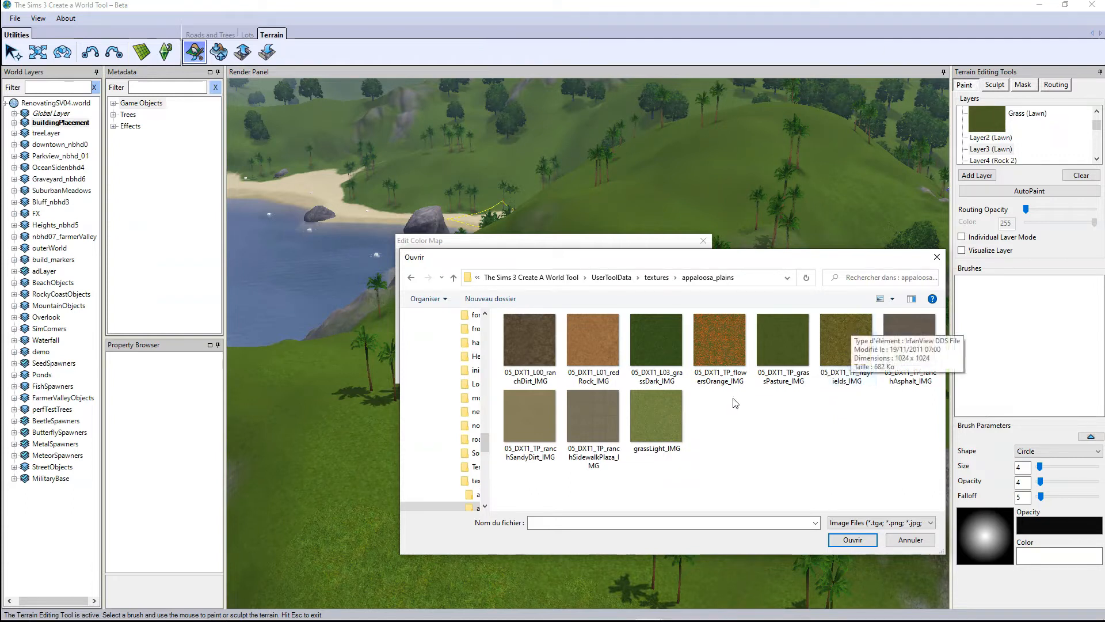
left_click(676, 426)
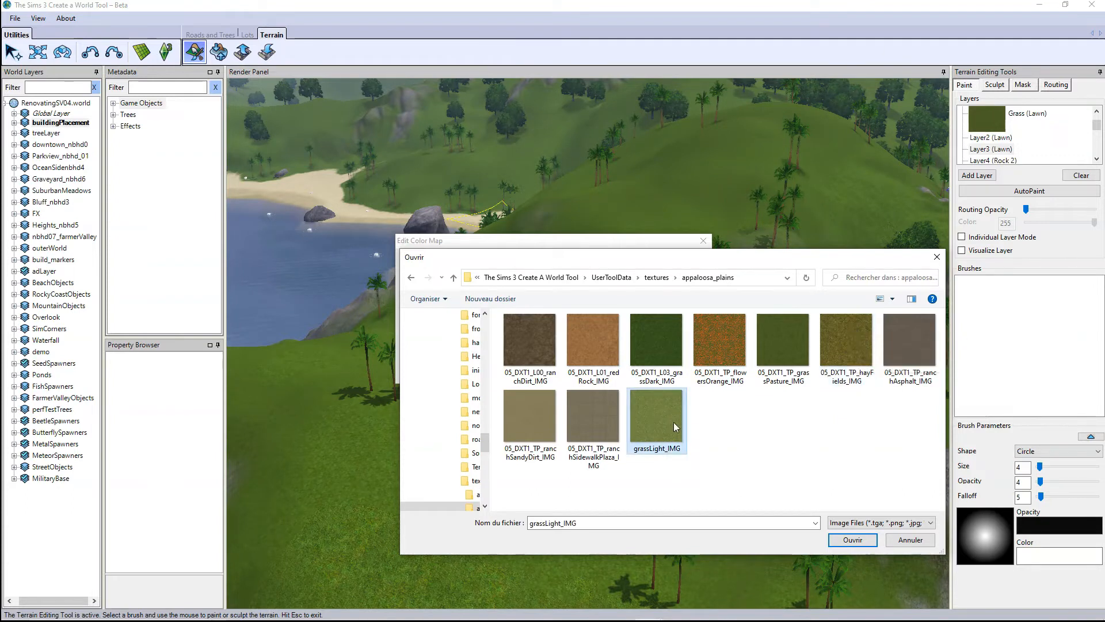
left_click(853, 540)
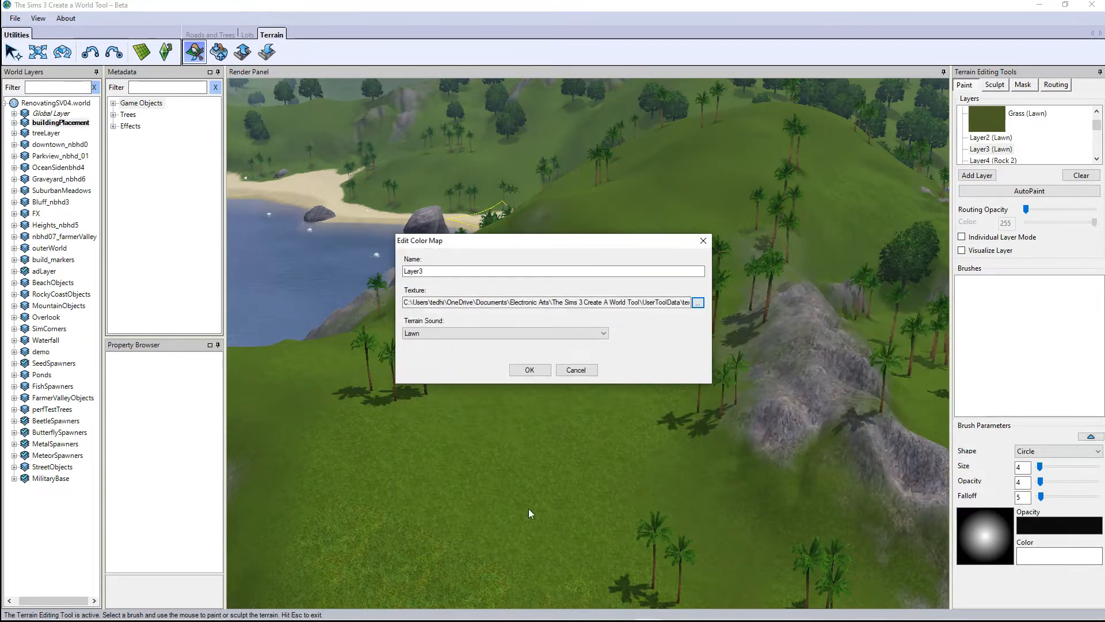
left_click(530, 371)
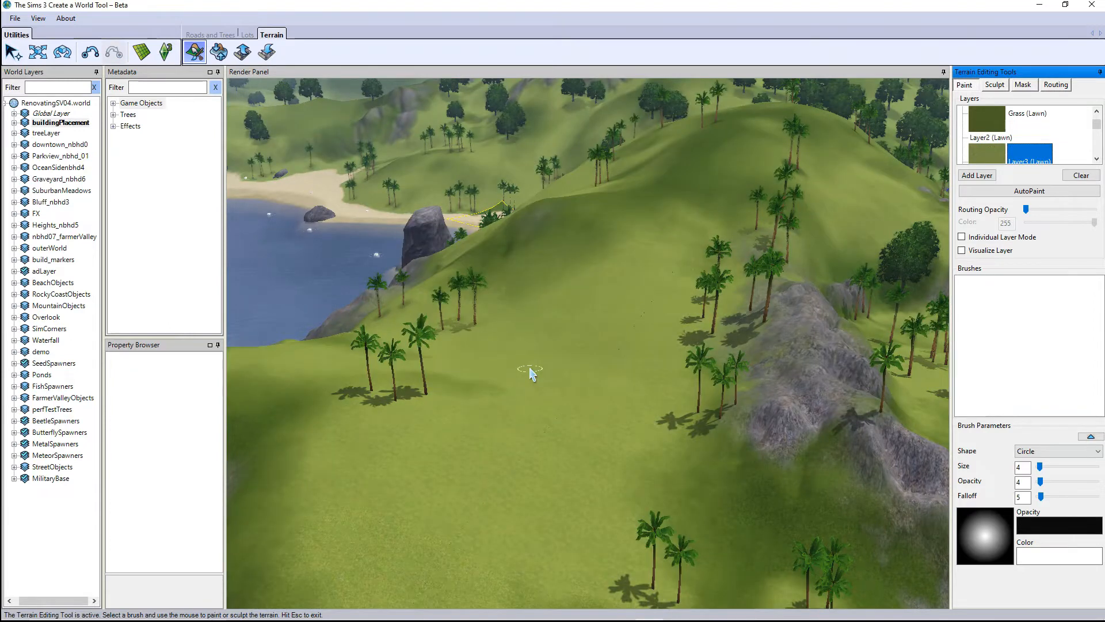
scroll(486, 493, "down", 5)
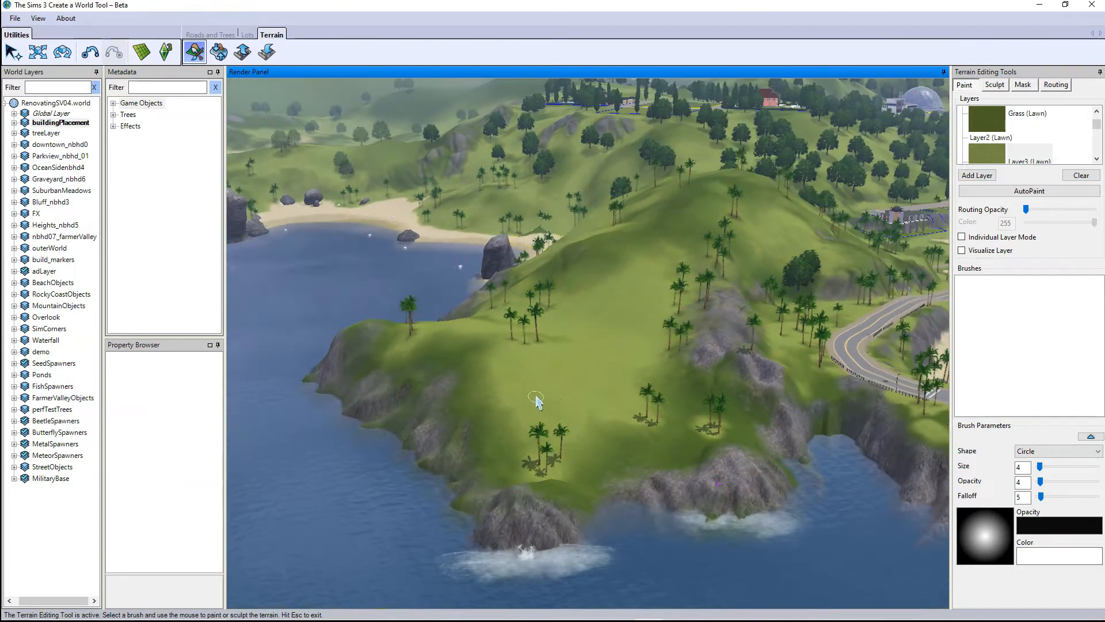
mouse_move(660, 390)
right_mouse_down()
mouse_move(940, 291)
mouse_move(856, 332)
mouse_move(513, 383)
mouse_move(412, 437)
mouse_move(578, 430)
mouse_move(629, 400)
right_mouse_up()
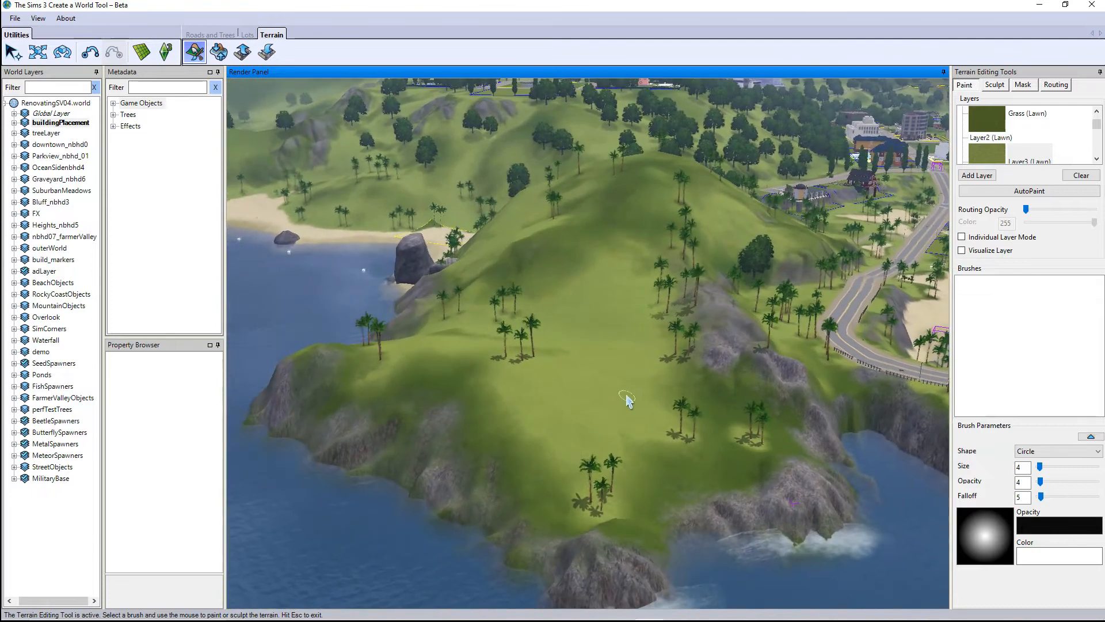
scroll(642, 225, "up", 4)
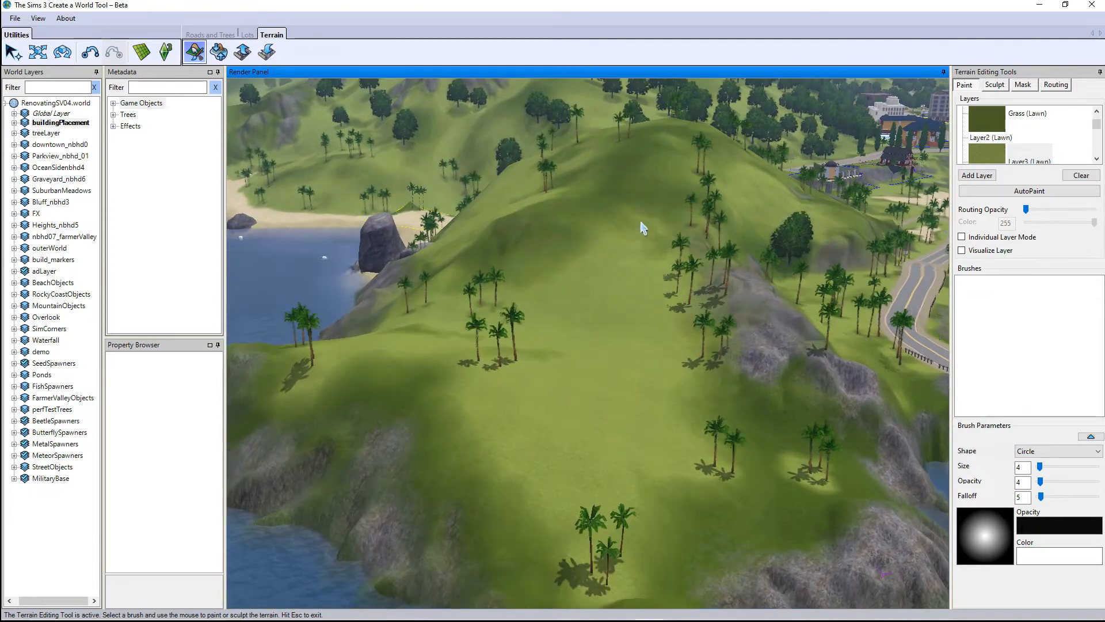
scroll(612, 164, "up", 5)
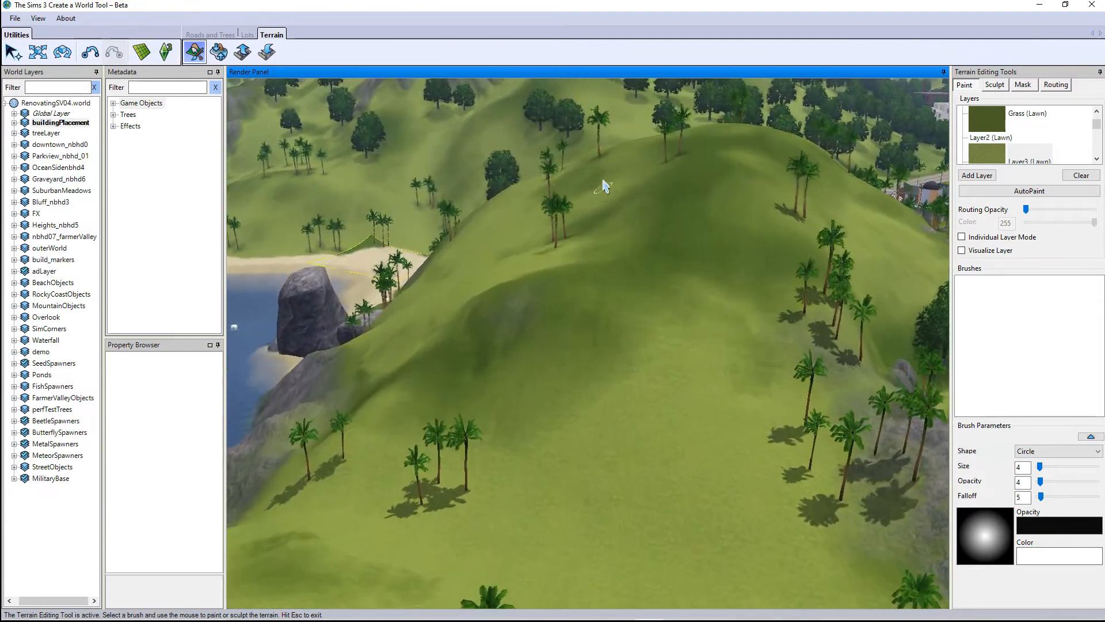
Step: Set Layer2's texture to 05_DXT1_L03_grassDark_IMG from the appaloosa_plains folder and inspect the town and headland
scroll(627, 188, "up", 5)
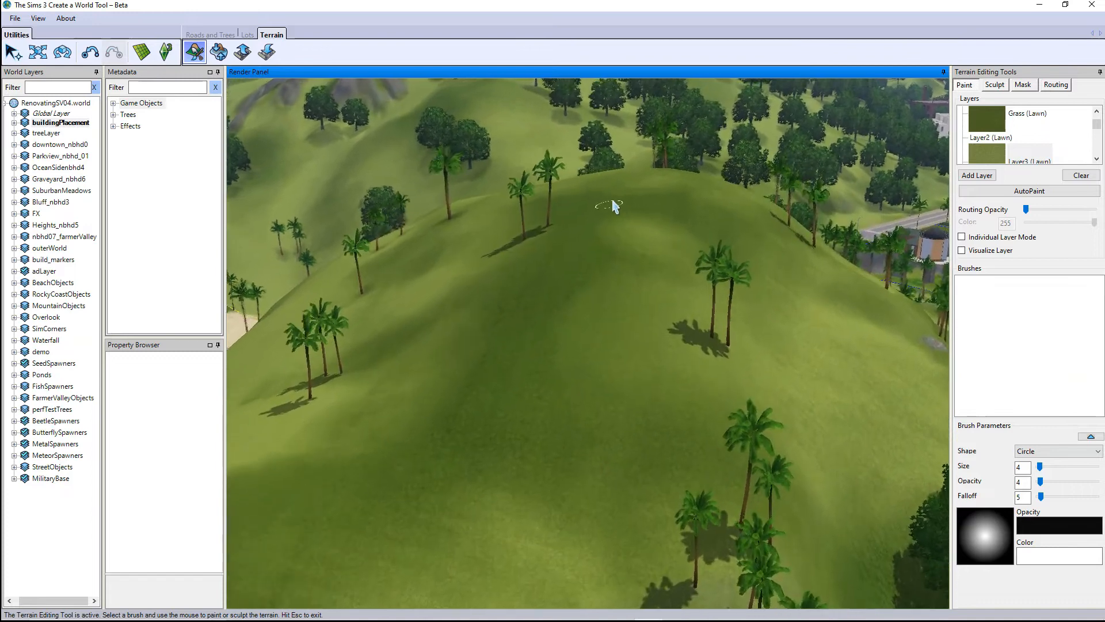
scroll(491, 240, "down", 8)
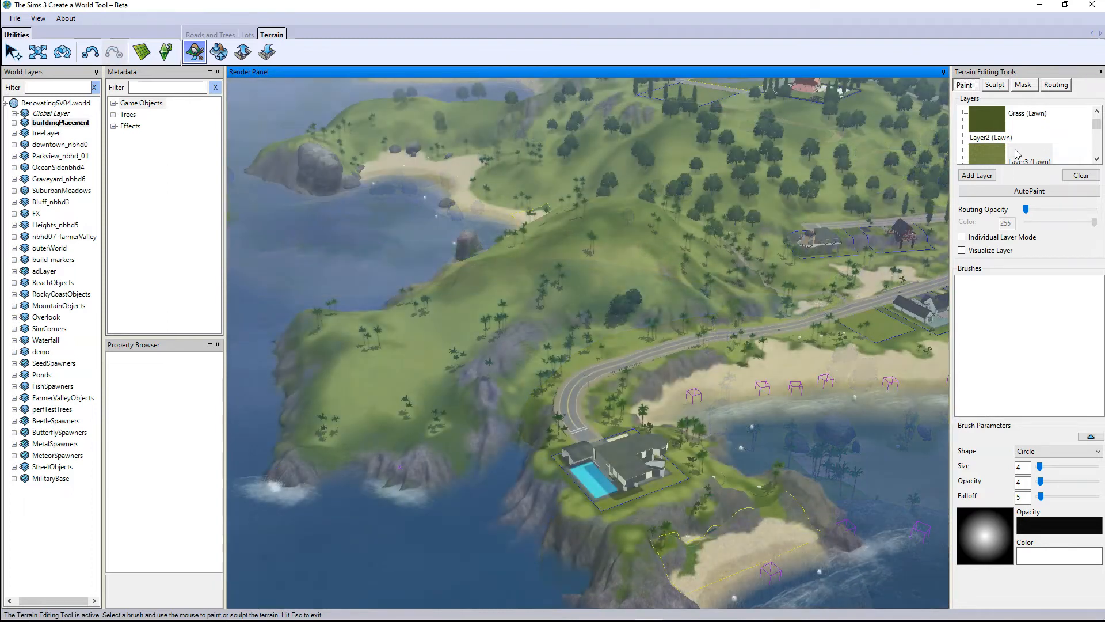
right_click(1004, 138)
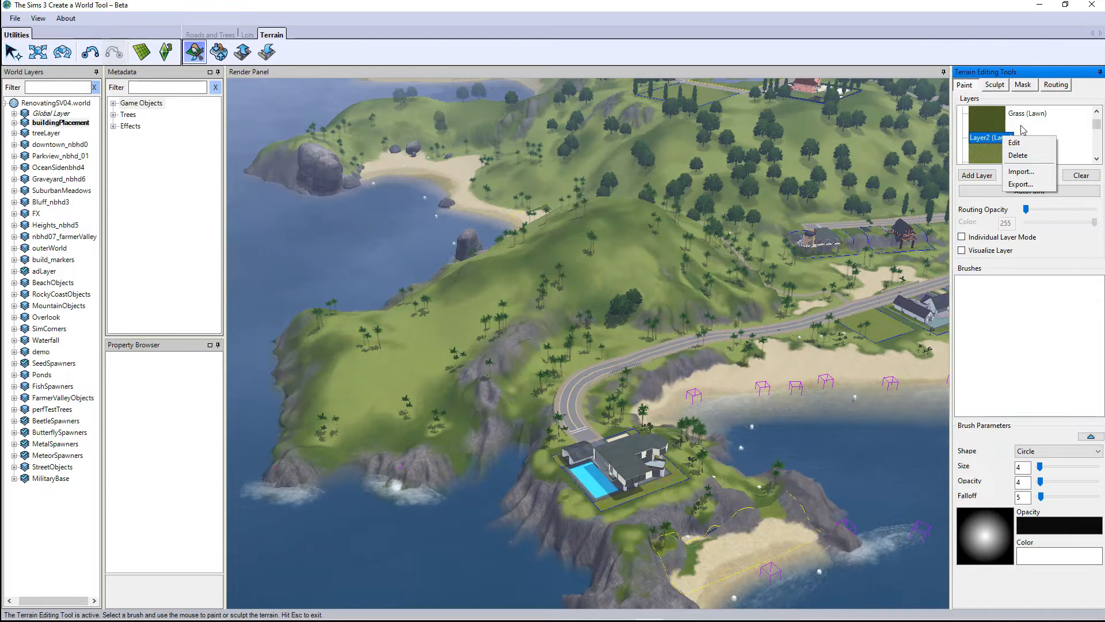
left_click(1021, 145)
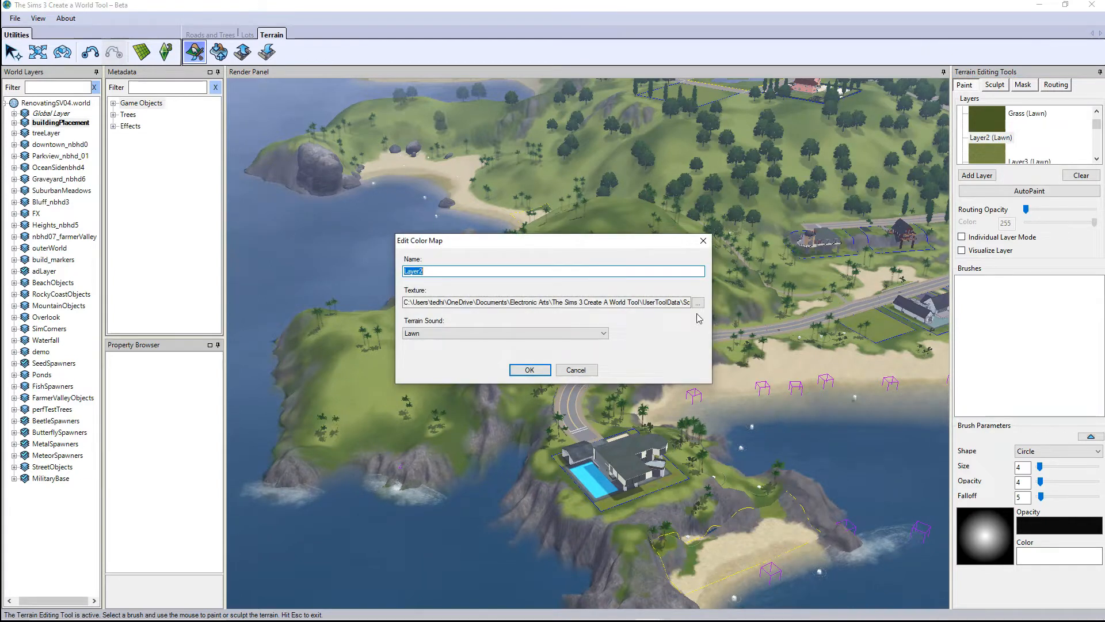
left_click(697, 303)
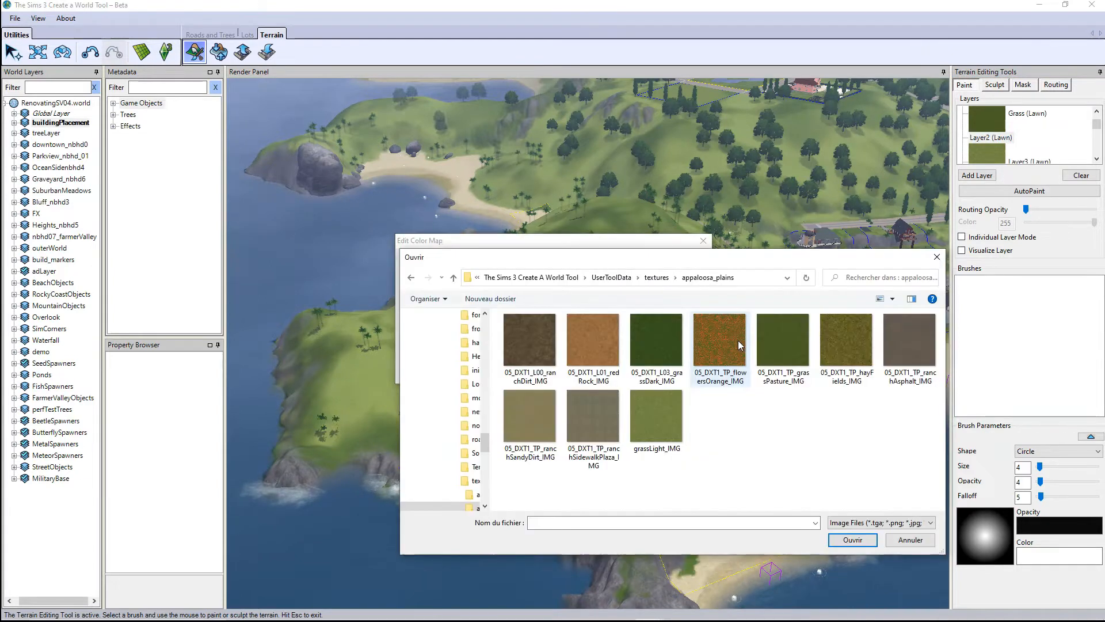
left_click(661, 341)
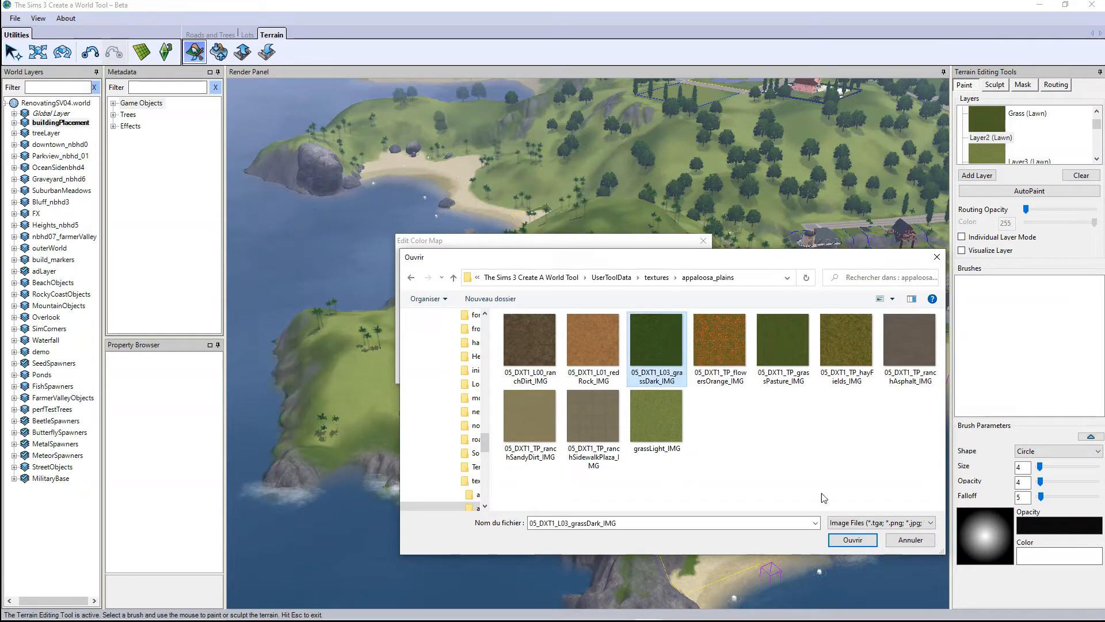
left_click(854, 541)
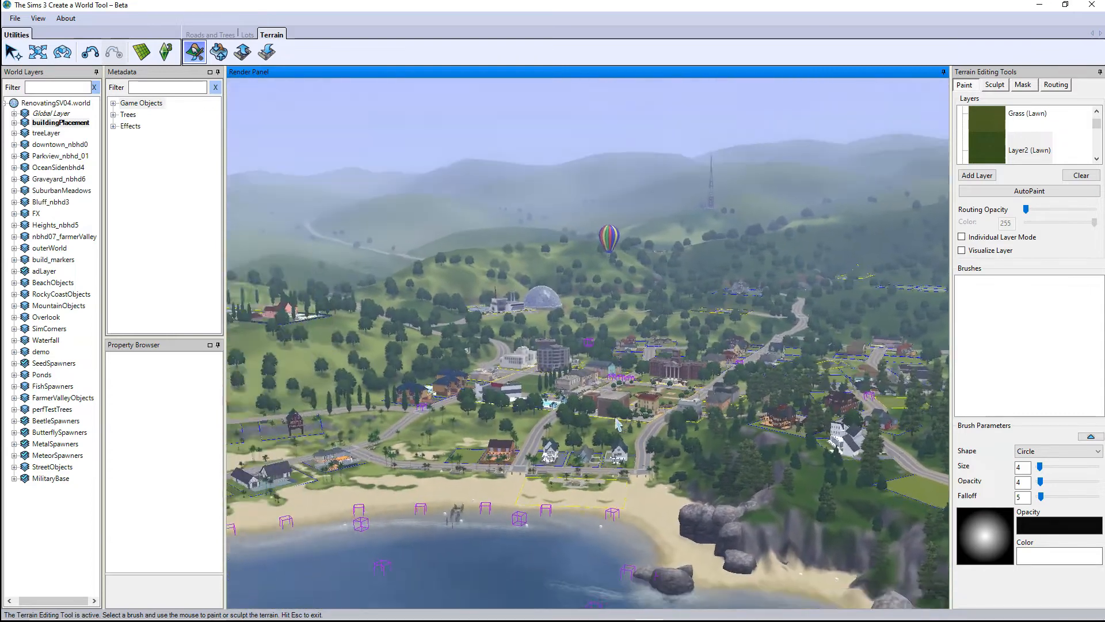
middle_click_drag(618, 424, 610, 428)
right_click_drag(709, 380, 732, 334)
scroll(727, 415, "up", 3)
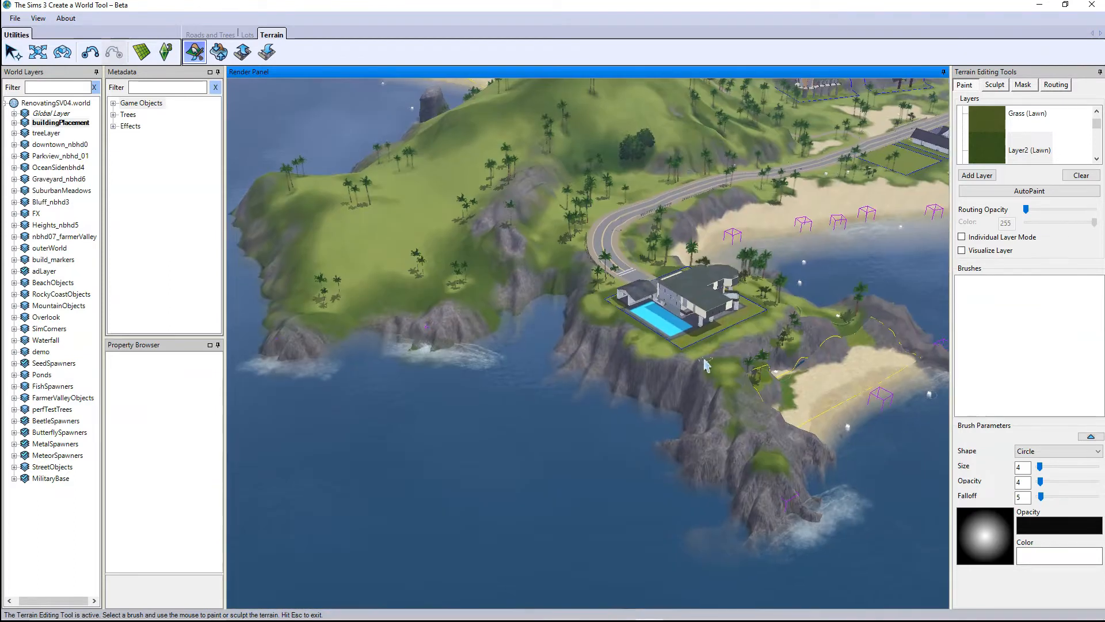
right_click_drag(703, 359, 767, 344)
right_click_drag(759, 544, 960, 620)
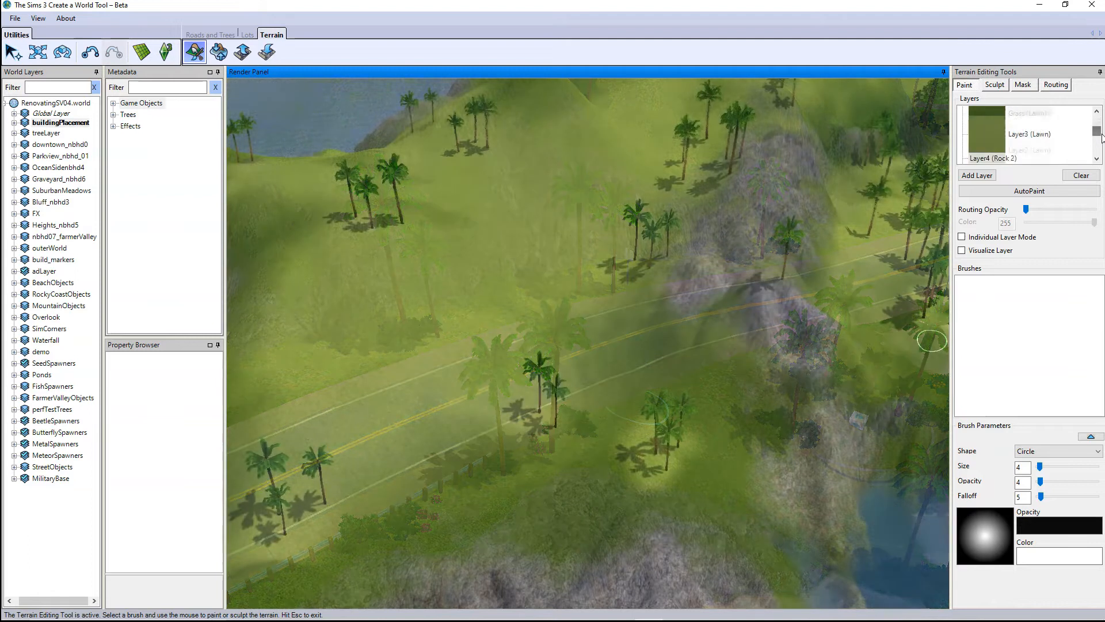
Step: Try EP01_01_L0_grassBase from the shang_simla_Textures folder as the texture of Layer3 (Lawn)
scroll(1076, 136, "down", 1)
right_click(1039, 126)
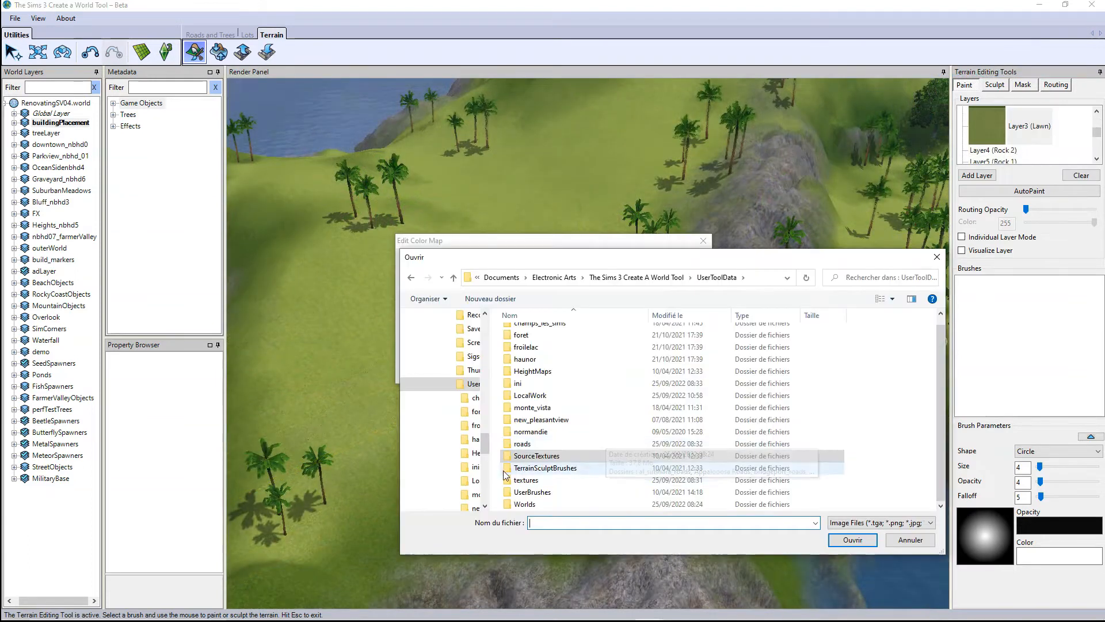
double_click(528, 482)
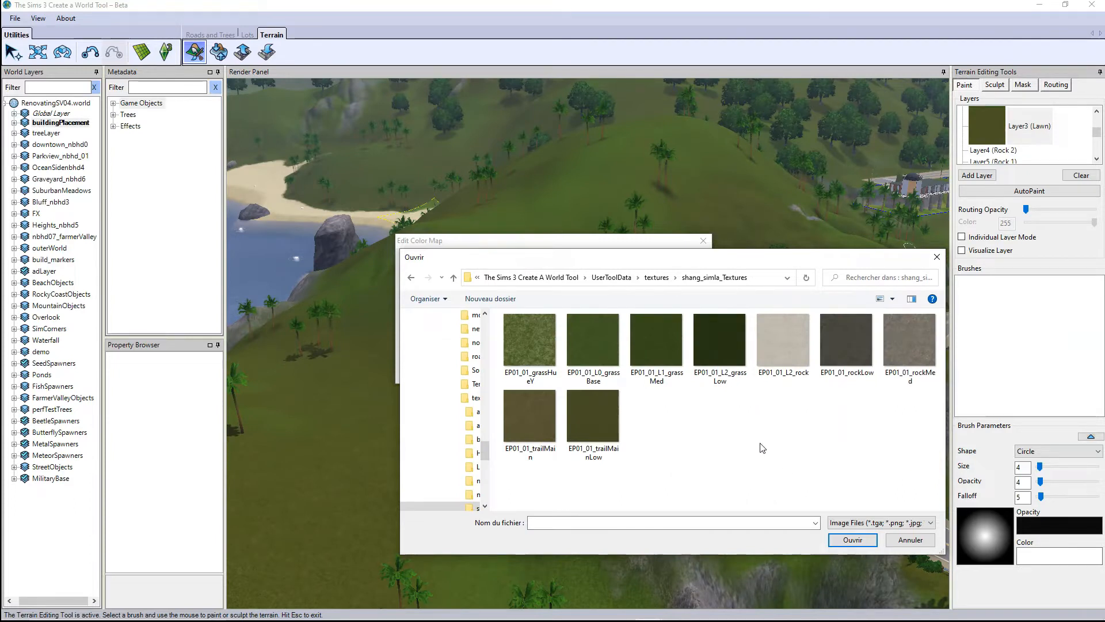
left_click(612, 358)
left_click(852, 540)
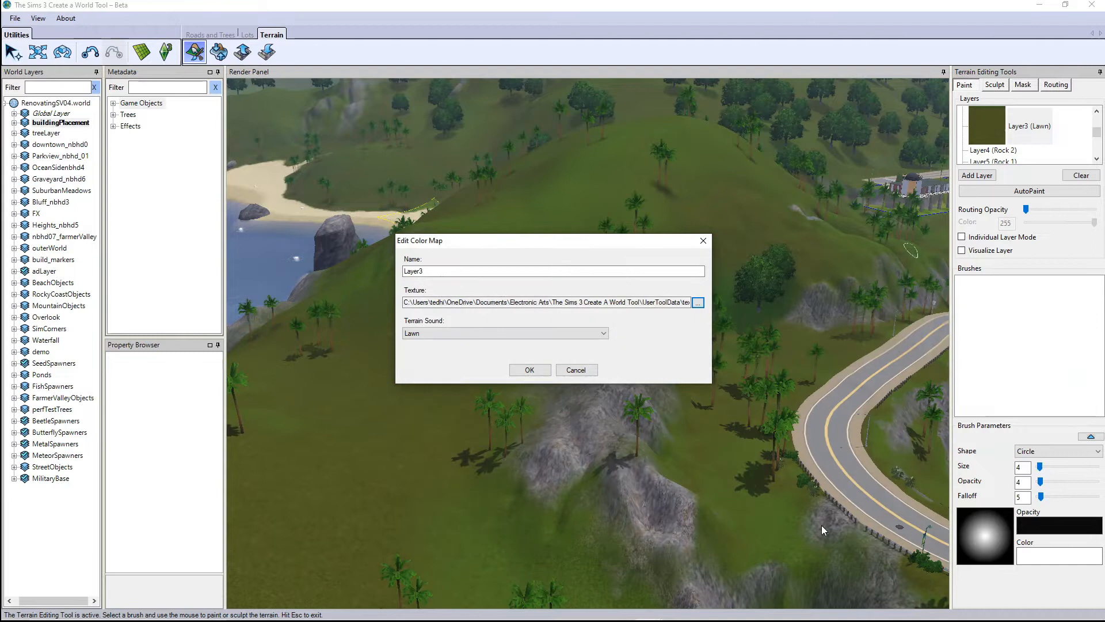
left_click(544, 371)
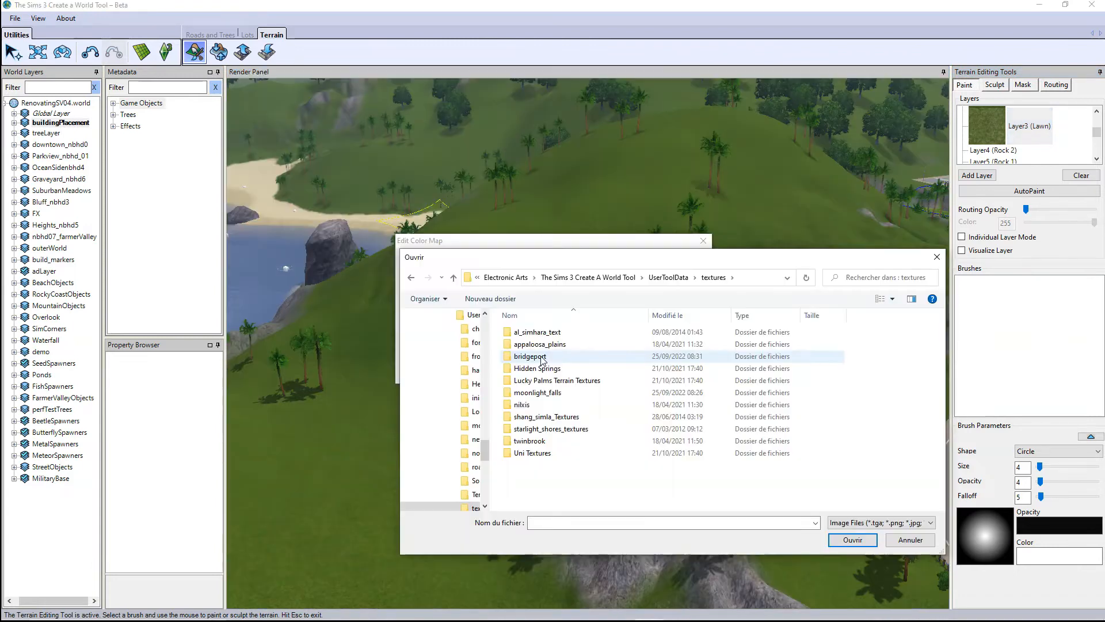
Step: Browse the bridgeport textures and try 05_DXT1_TP_hayFields_IMG from the appaloosa_plains folder on Layer3
double_click(541, 357)
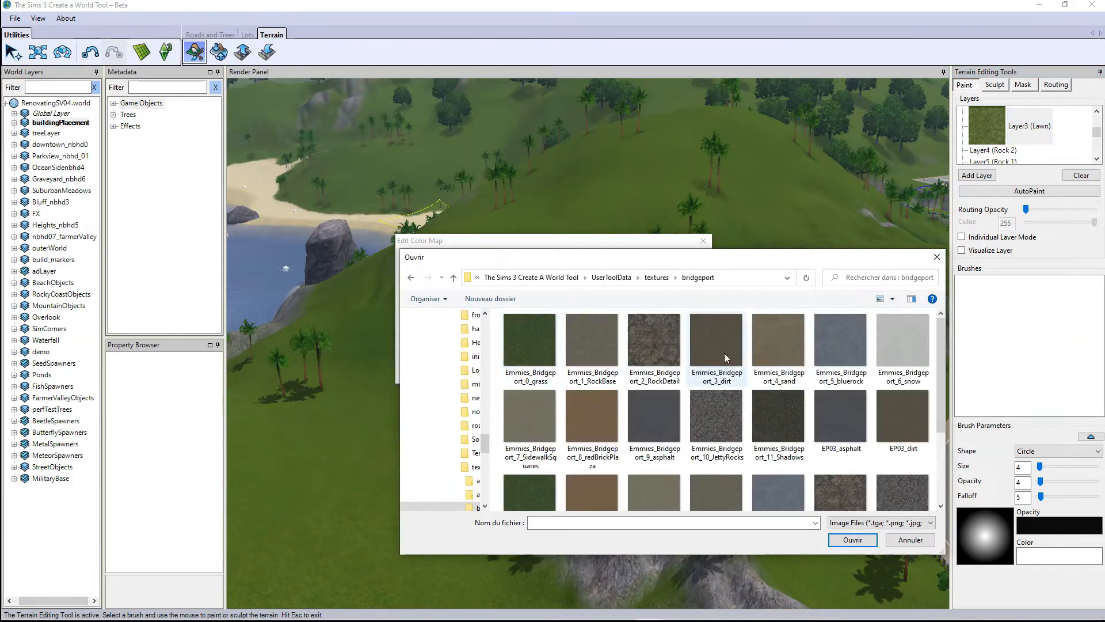
scroll(760, 358, "down", 2)
left_click(656, 277)
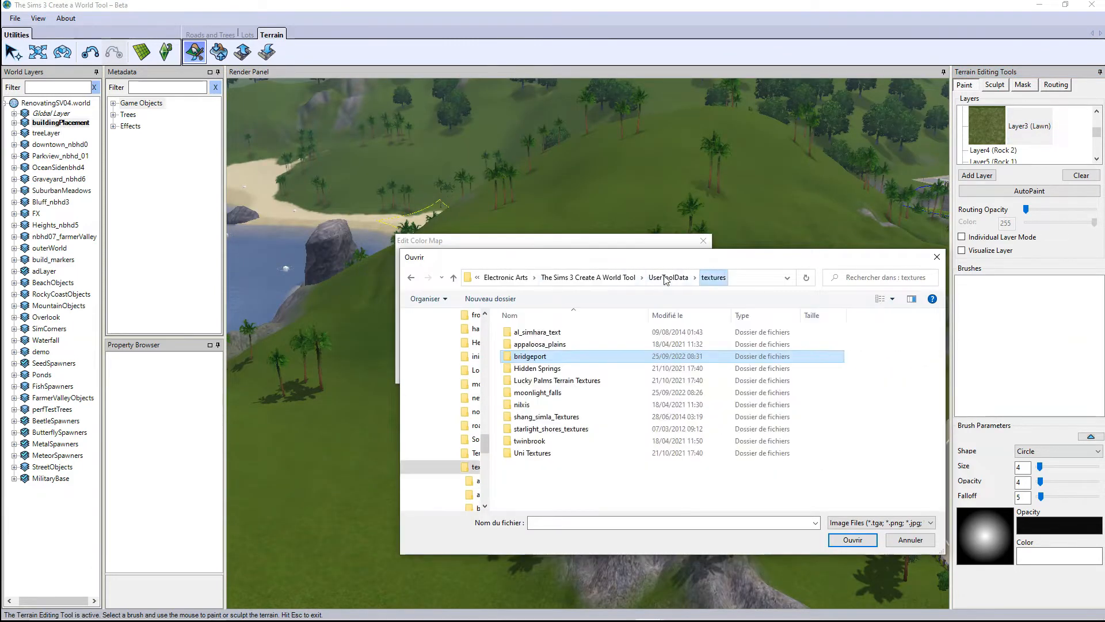
double_click(554, 345)
double_click(836, 347)
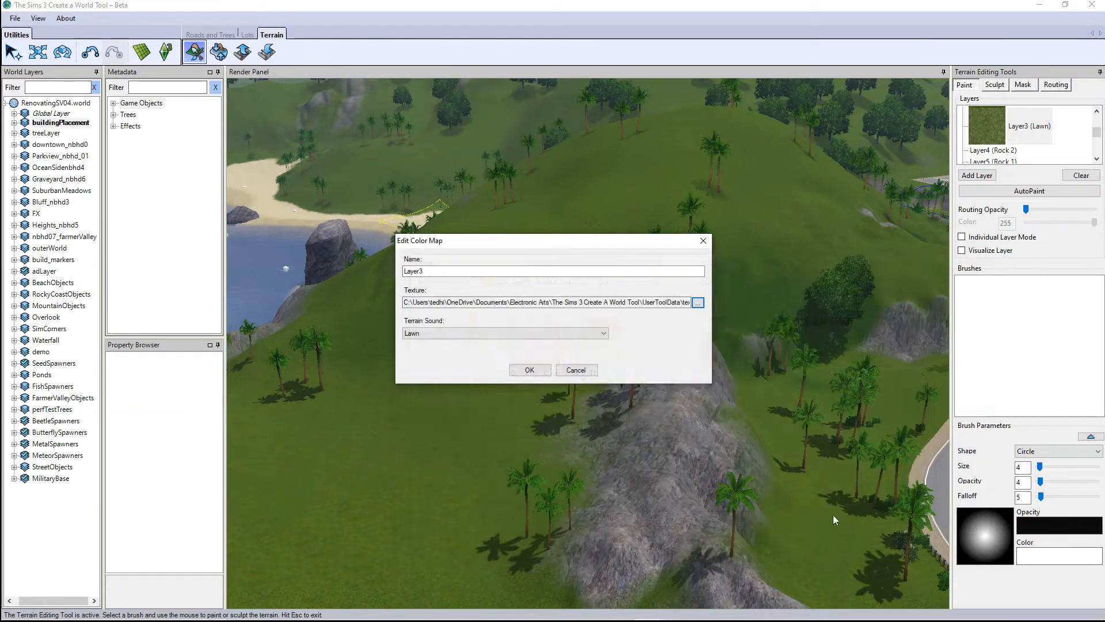
left_click(539, 371)
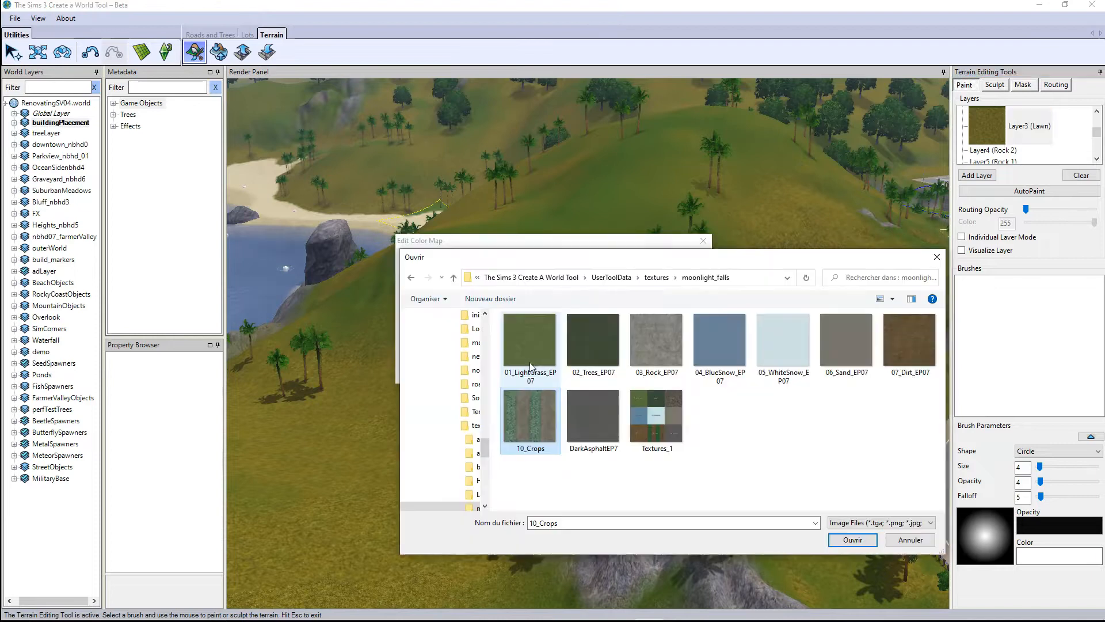
Step: Try 01_LightGrass_EP07 from the moonlight_falls folder on Layer3 and inspect the grass across the headland and hills
double_click(538, 337)
left_click(530, 370)
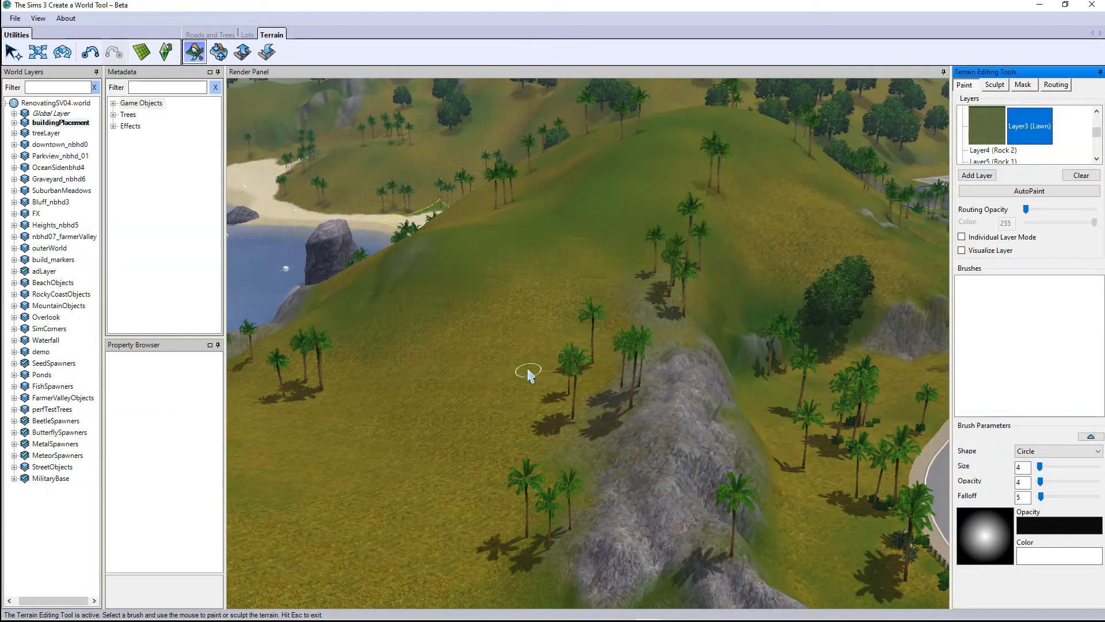
scroll(599, 348, "down", 3)
scroll(598, 348, "down", 3)
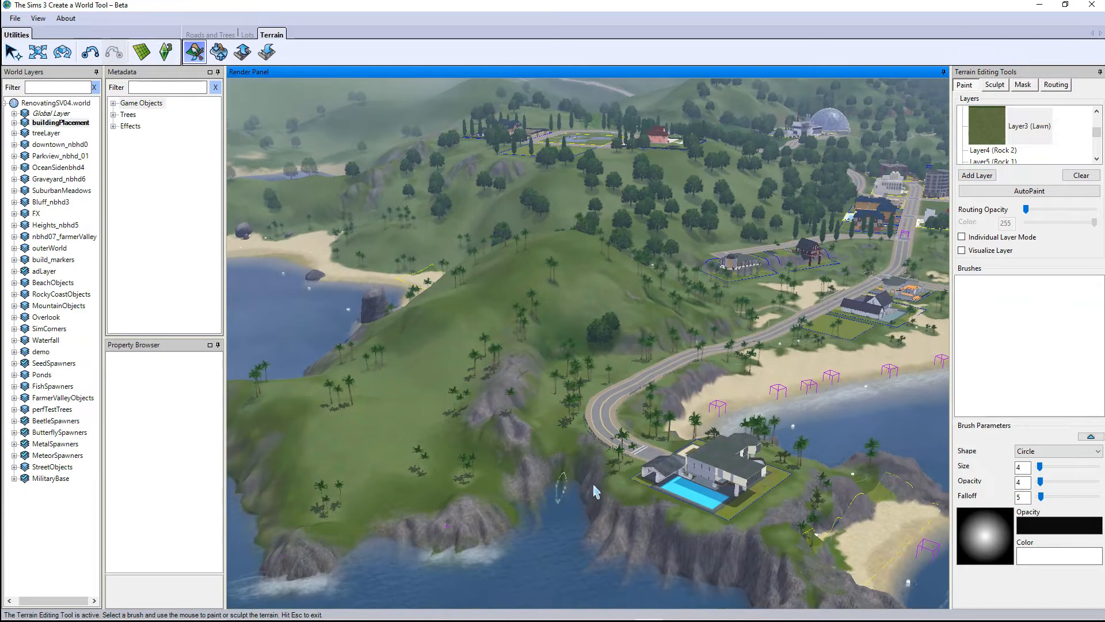
middle_click_drag(594, 486, 618, 478)
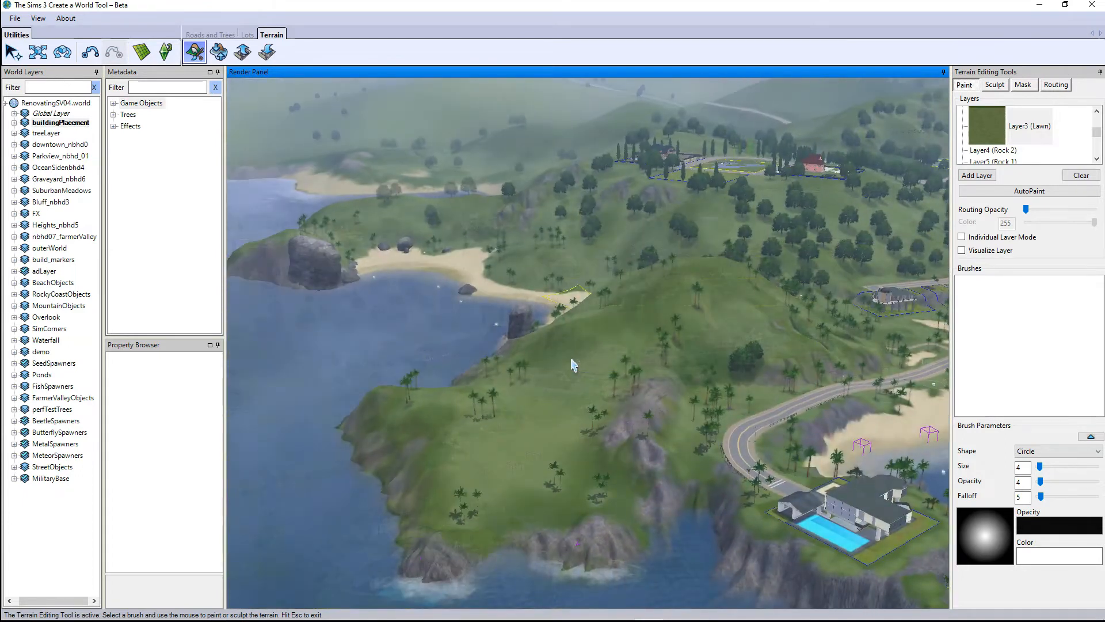
scroll(572, 365, "up", 4)
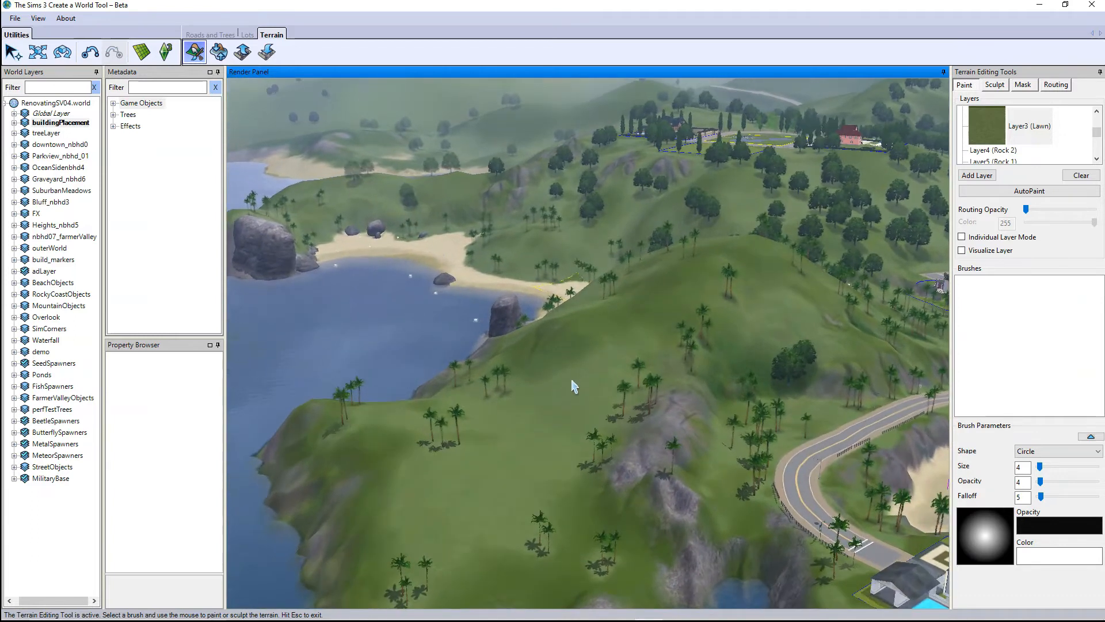
Step: Retexture Layer3 with a dark olive-green grass texture and inspect it around the headland's grass and rocks
right_click(1023, 133)
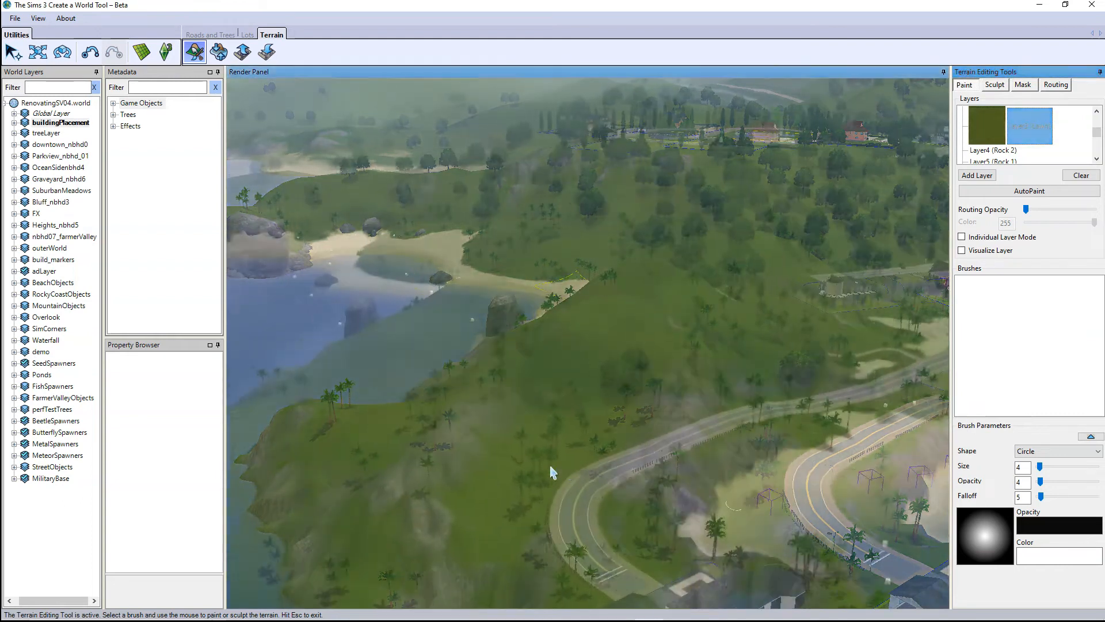
right_click_drag(550, 464, 696, 618)
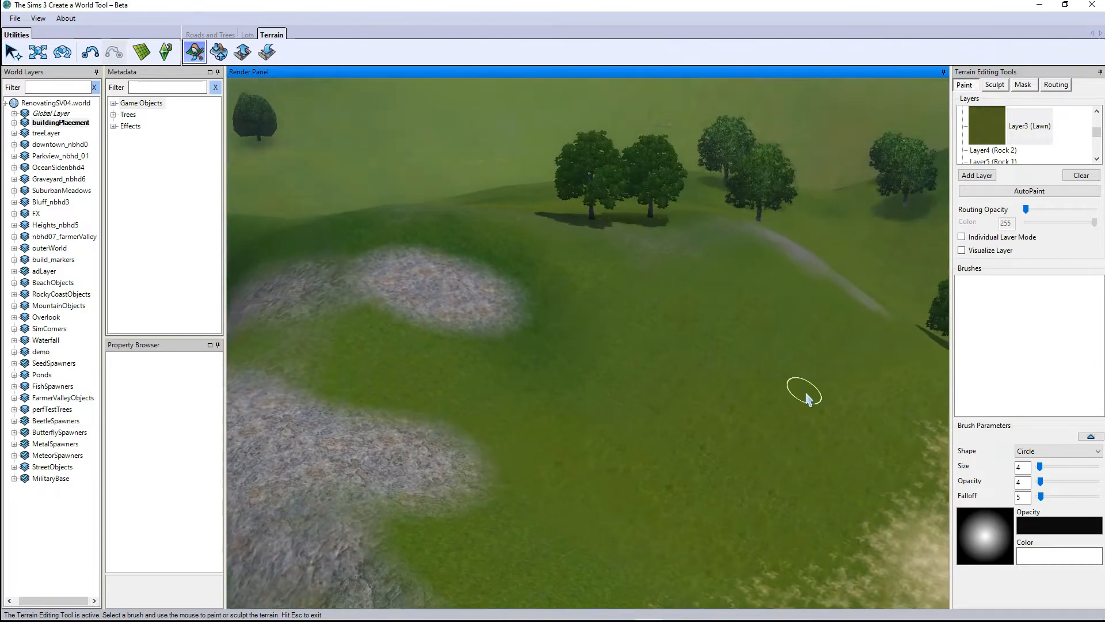
scroll(761, 244, "up", 3)
right_click_drag(672, 320, 476, 452)
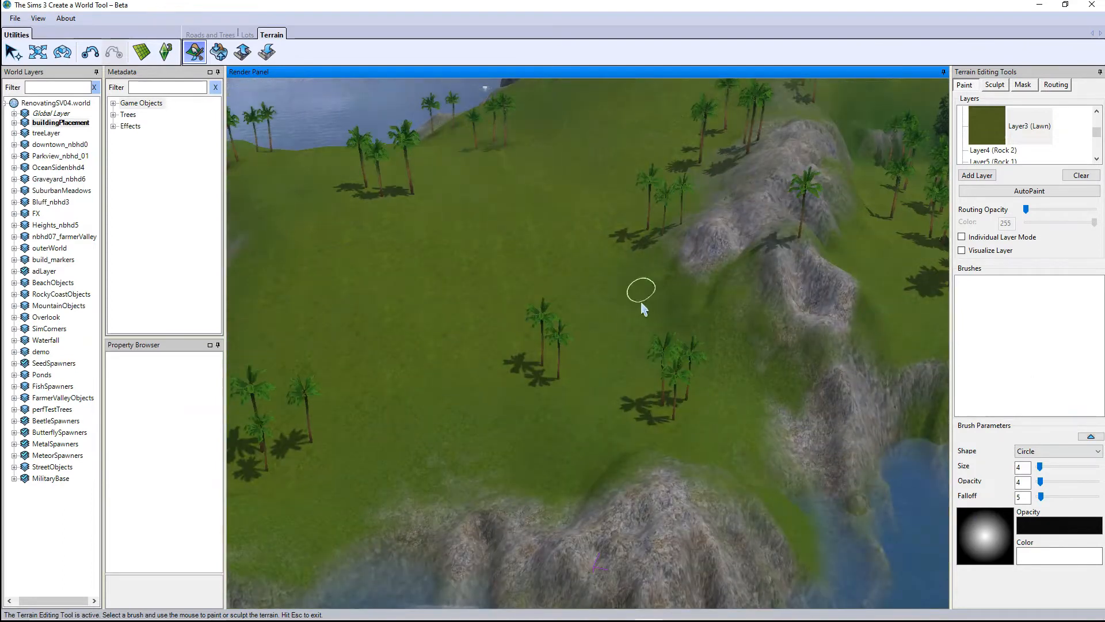
mouse_move(694, 412)
right_mouse_down()
mouse_move(766, 360)
mouse_move(696, 377)
right_mouse_up()
scroll(686, 381, "up", 3)
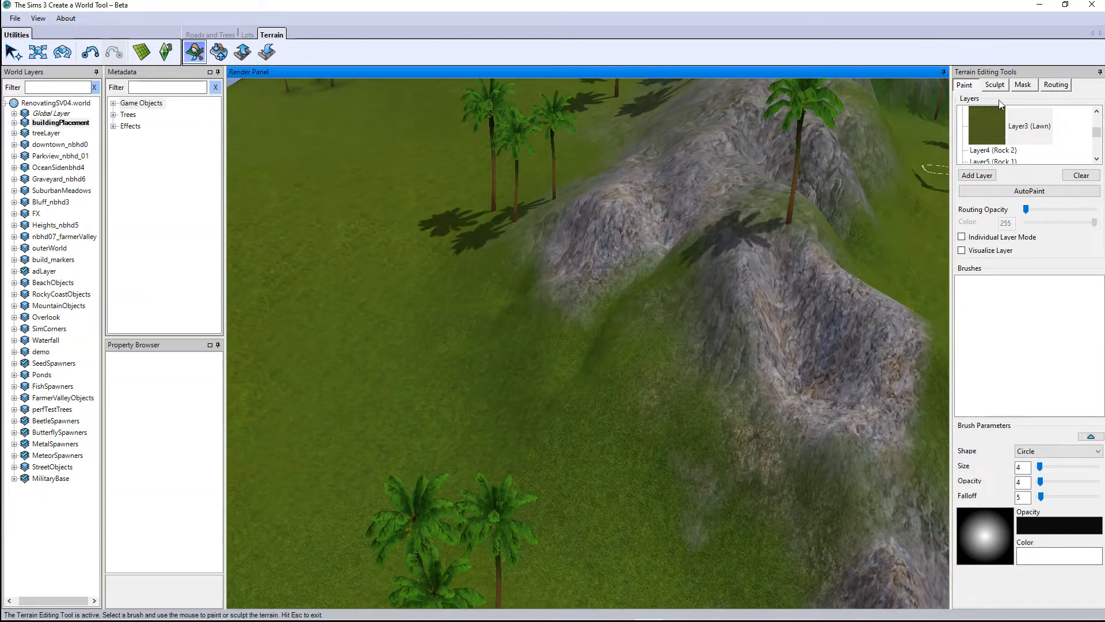
Step: Test-paint the Layer5, Layer6 and Layer4 rock layers on the grass beside the headland rocks at opacity 100, undoing each test
left_click(964, 86)
left_click_drag(1098, 128, 1096, 141)
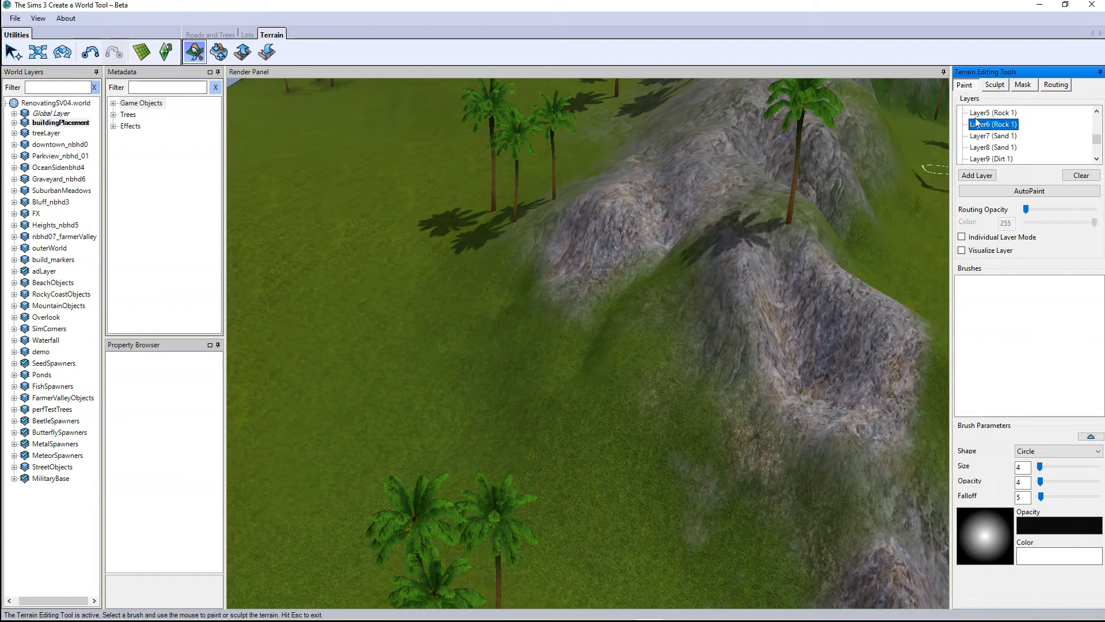
left_click(975, 114)
left_click_drag(1040, 482, 1096, 482)
mouse_move(439, 400)
left_mouse_down()
mouse_move(422, 417)
mouse_move(661, 329)
left_mouse_up()
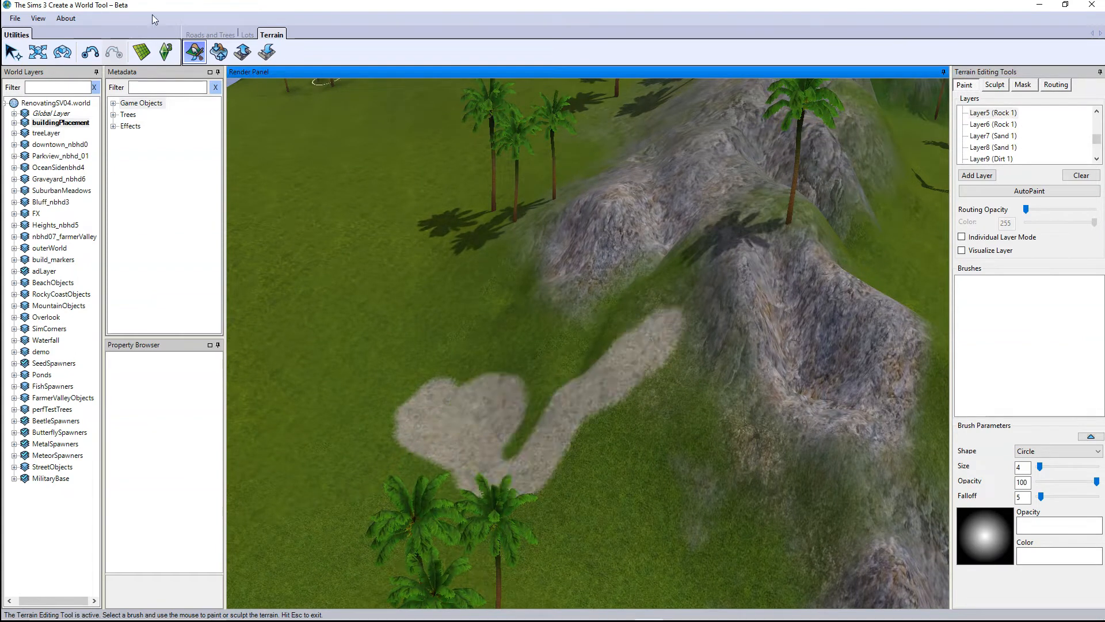
key("ctrl+z")
left_click_drag(358, 399, 667, 482)
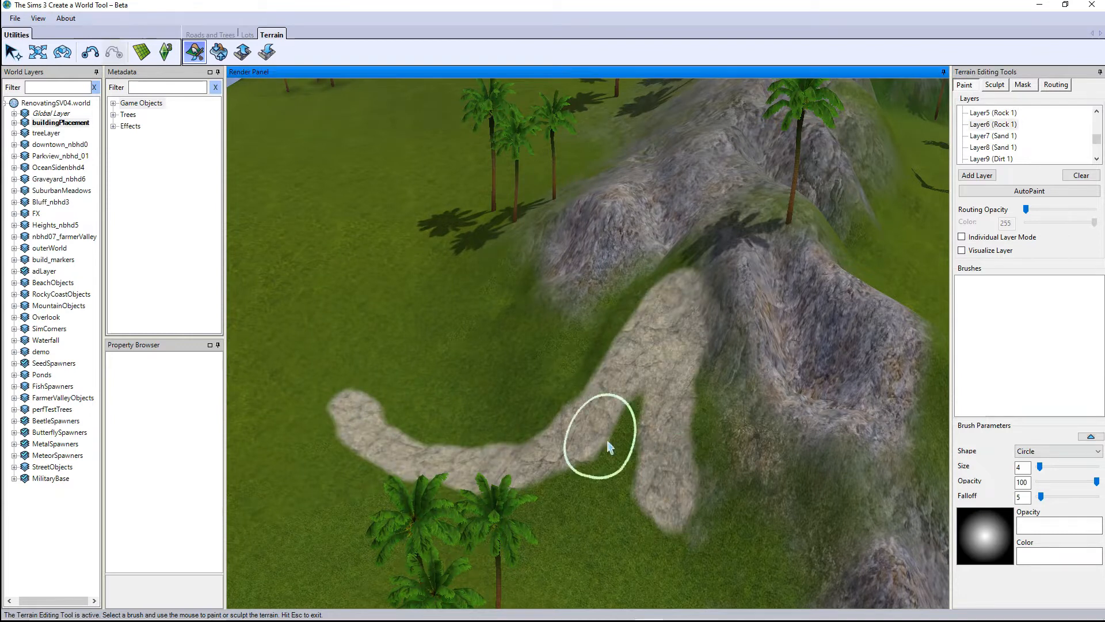
mouse_move(685, 293)
left_mouse_down()
mouse_move(679, 340)
mouse_move(703, 463)
left_mouse_up()
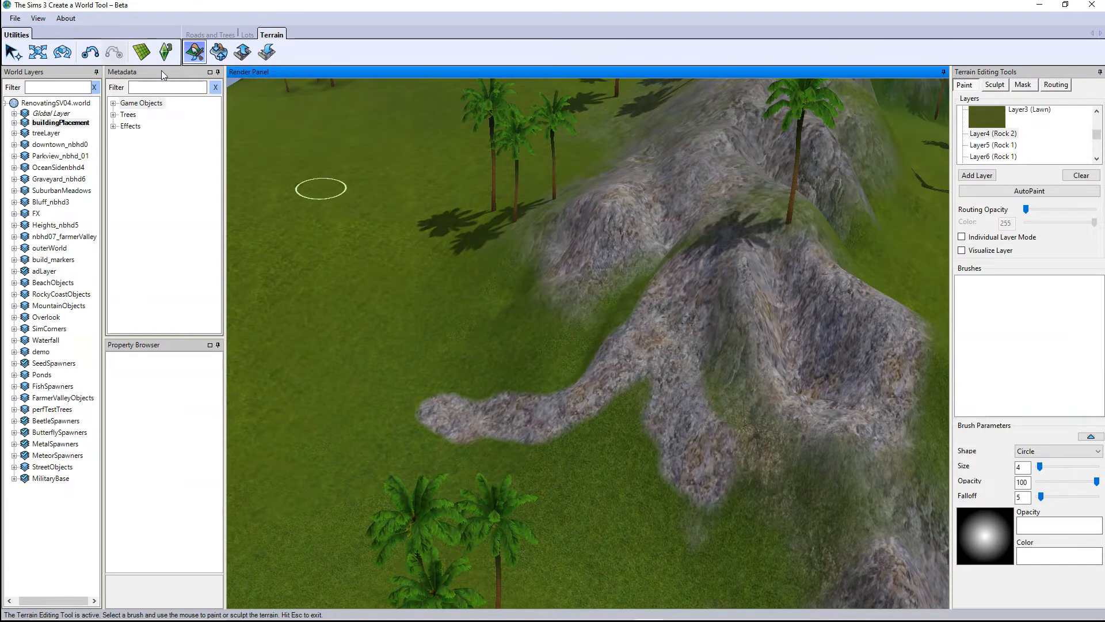
left_click(91, 56)
Step: Paint Layer4 (Rock 2) and Rocky2 (Rock 2) over the grassy slope beside the headland rocks with brush size 4 and opacity 5
right_click(1005, 133)
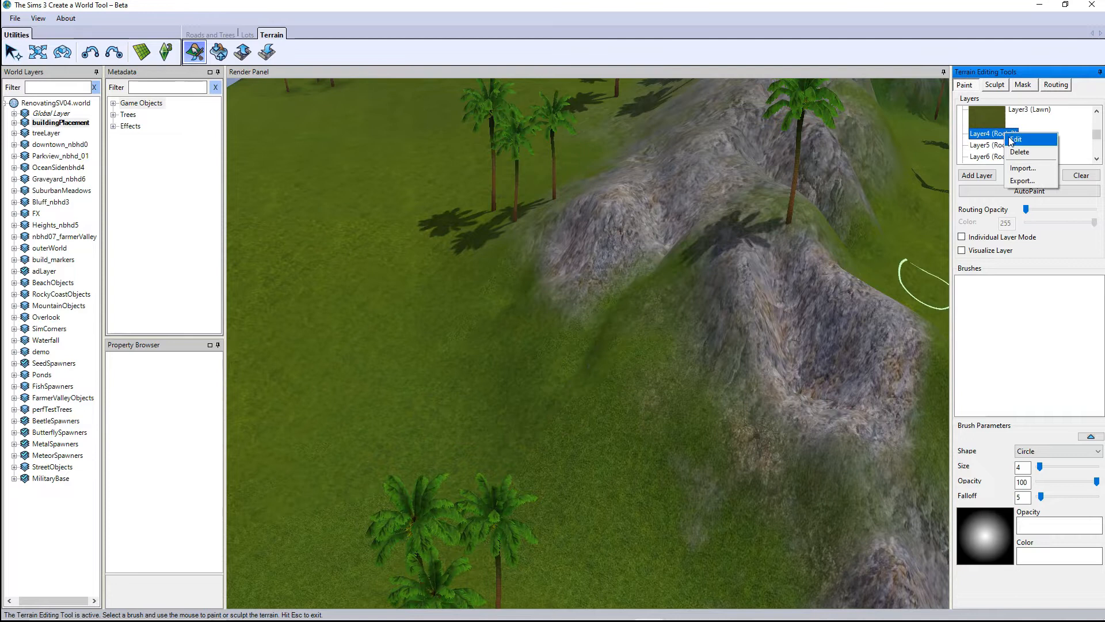
left_click(971, 139)
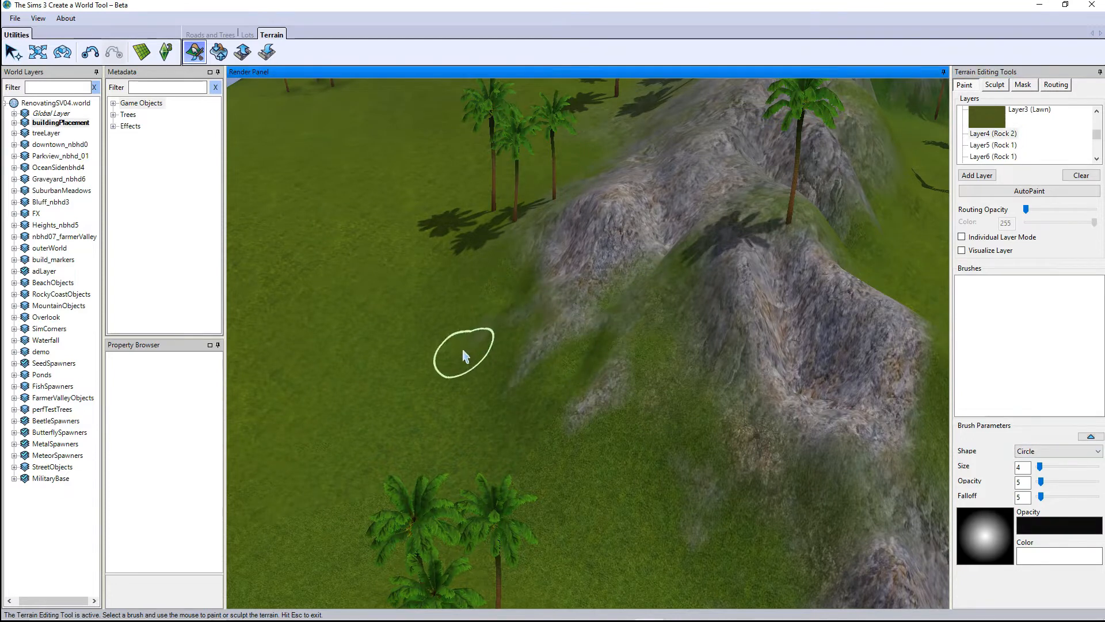
scroll(1002, 138, "down", 4)
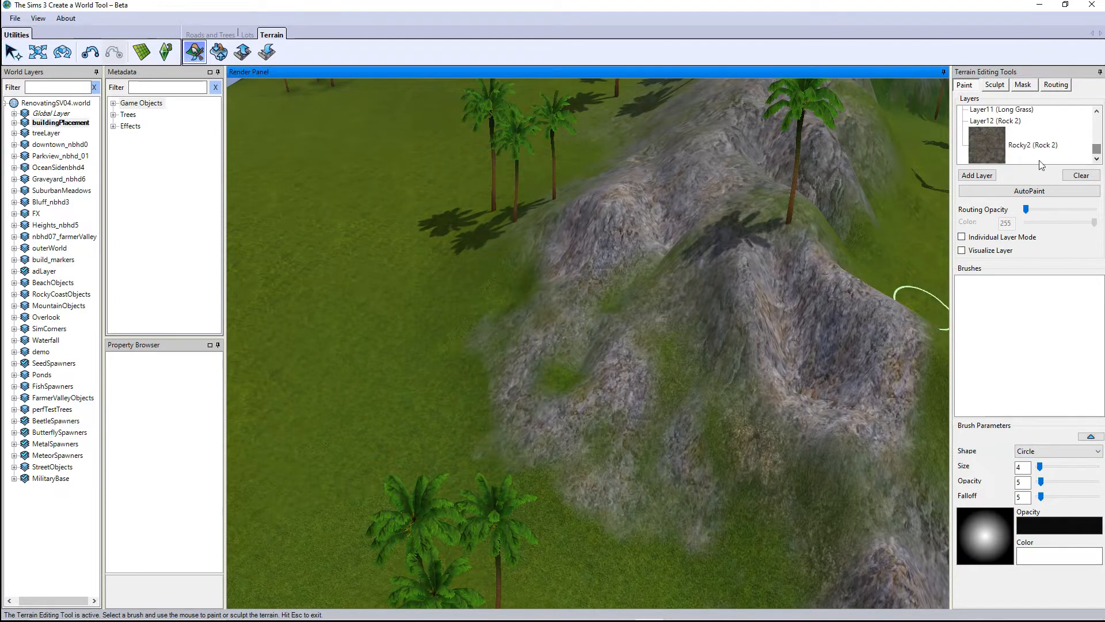
left_click(1002, 154)
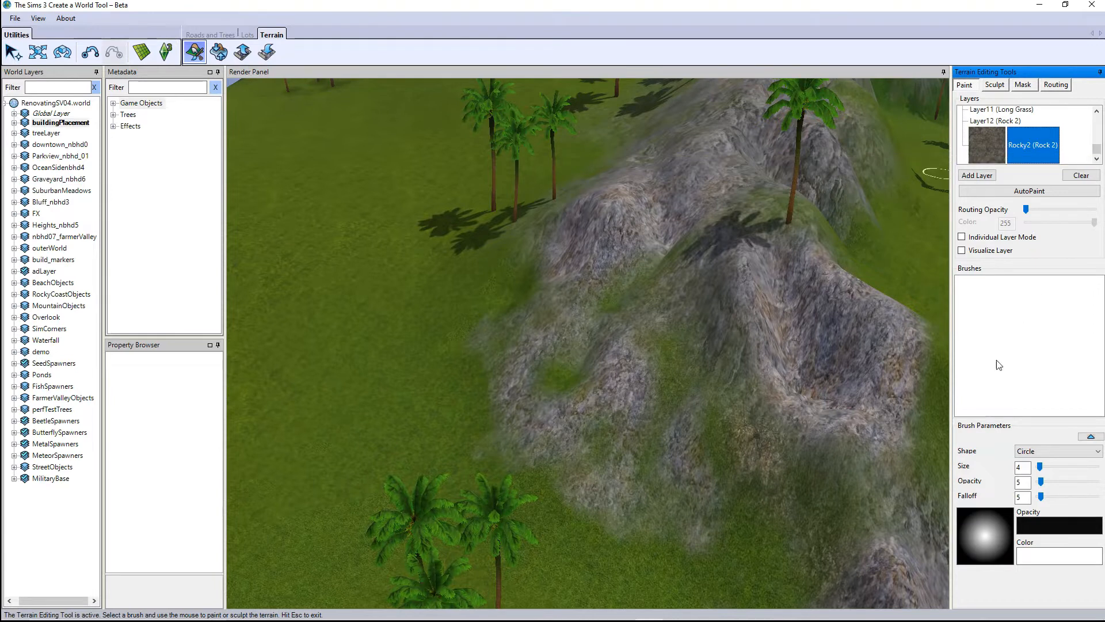
left_click_drag(671, 337, 530, 484)
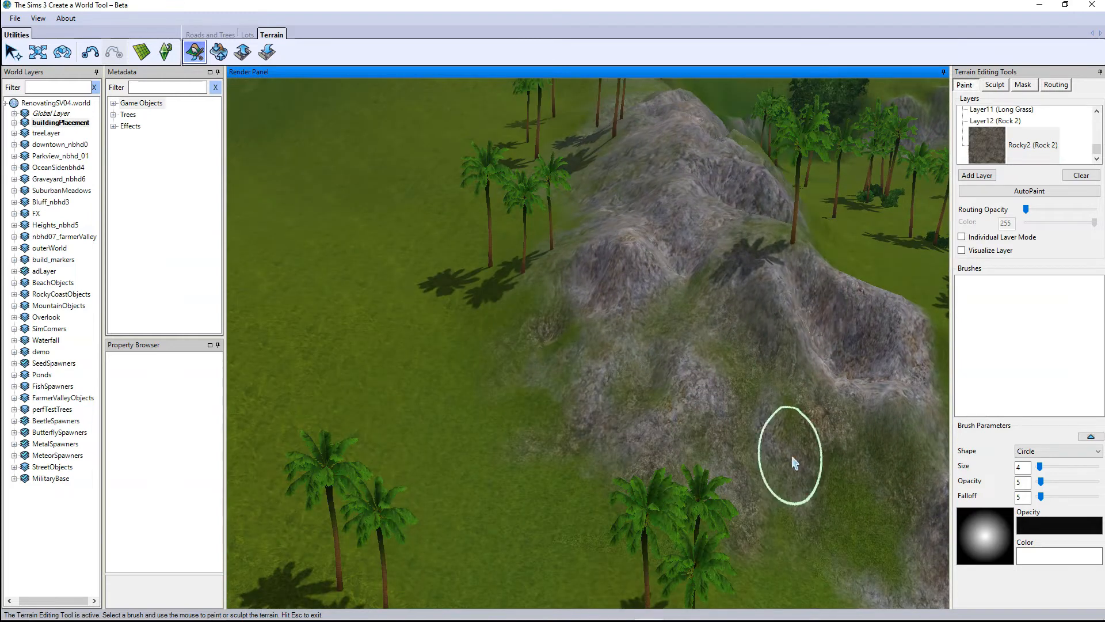
scroll(792, 458, "down", 2)
mouse_move(792, 457)
right_mouse_down()
mouse_move(835, 428)
mouse_move(831, 386)
right_mouse_up()
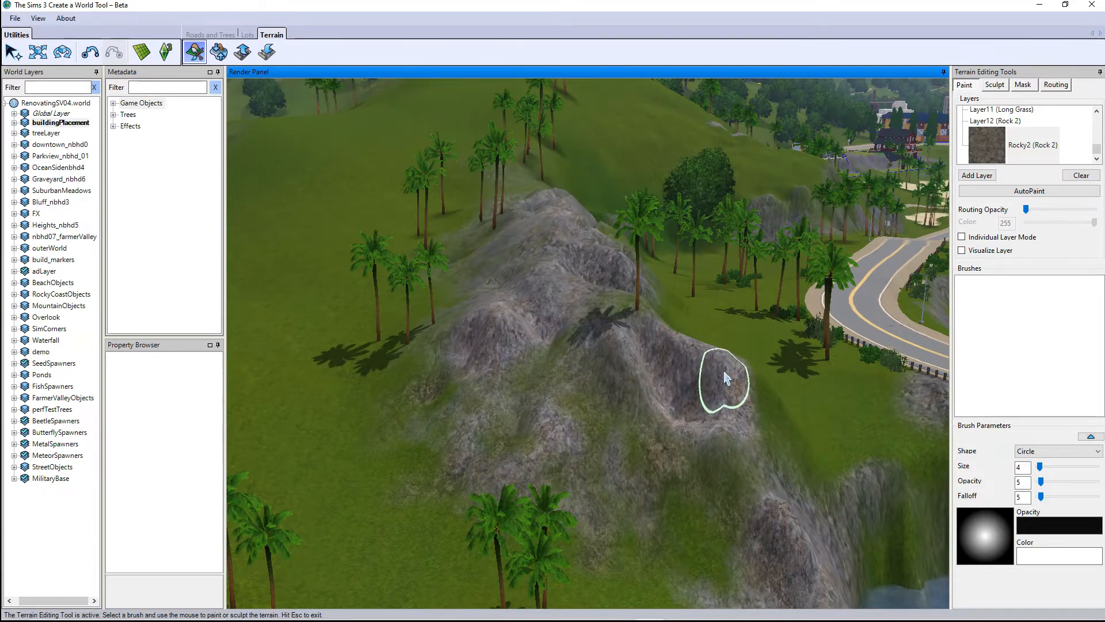
Step: Select the palm on the headland's rocky ridge and examine how far its tree cluster extends along the coast
mouse_move(829, 435)
right_mouse_down()
mouse_move(784, 426)
mouse_move(676, 362)
right_mouse_up()
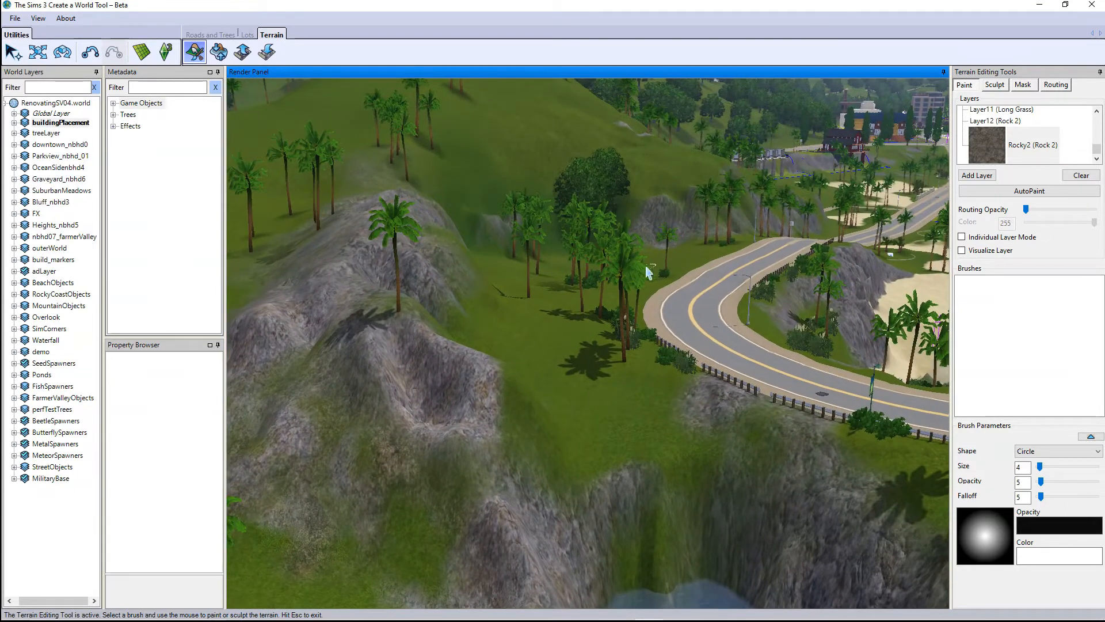
right_click_drag(648, 272, 611, 201)
scroll(613, 293, "down", 2)
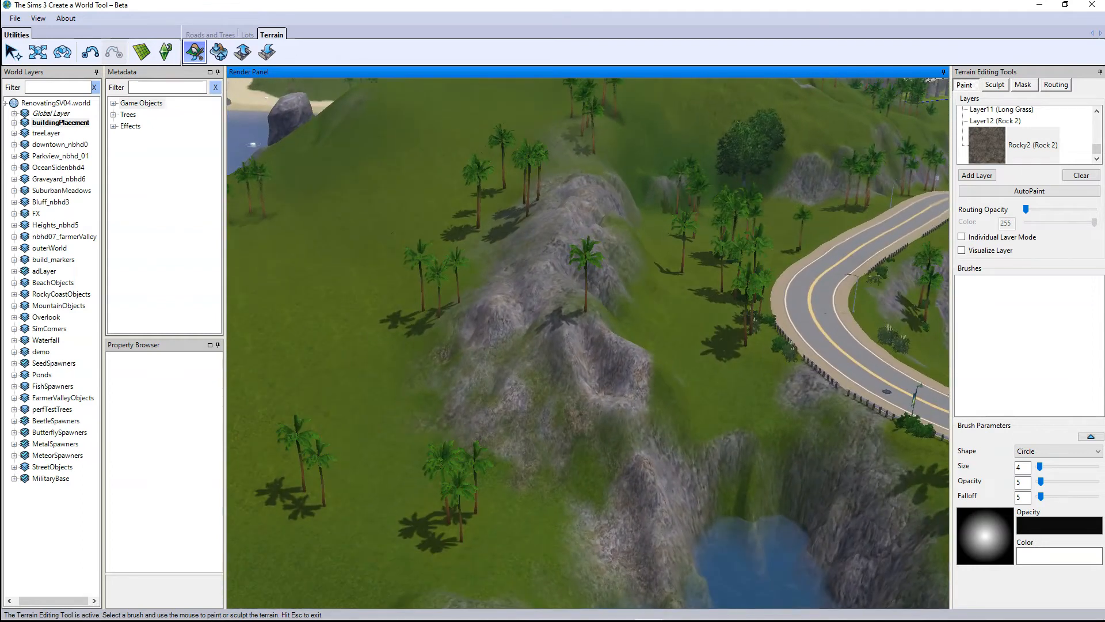
left_click(13, 52)
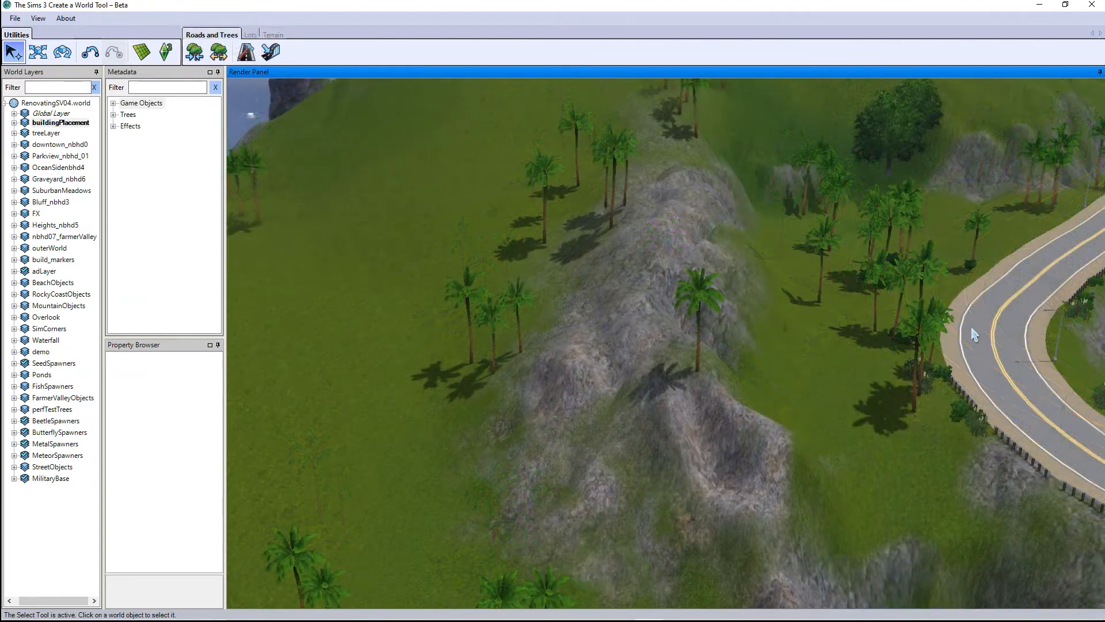
left_click(699, 302)
right_click_drag(764, 355, 722, 412)
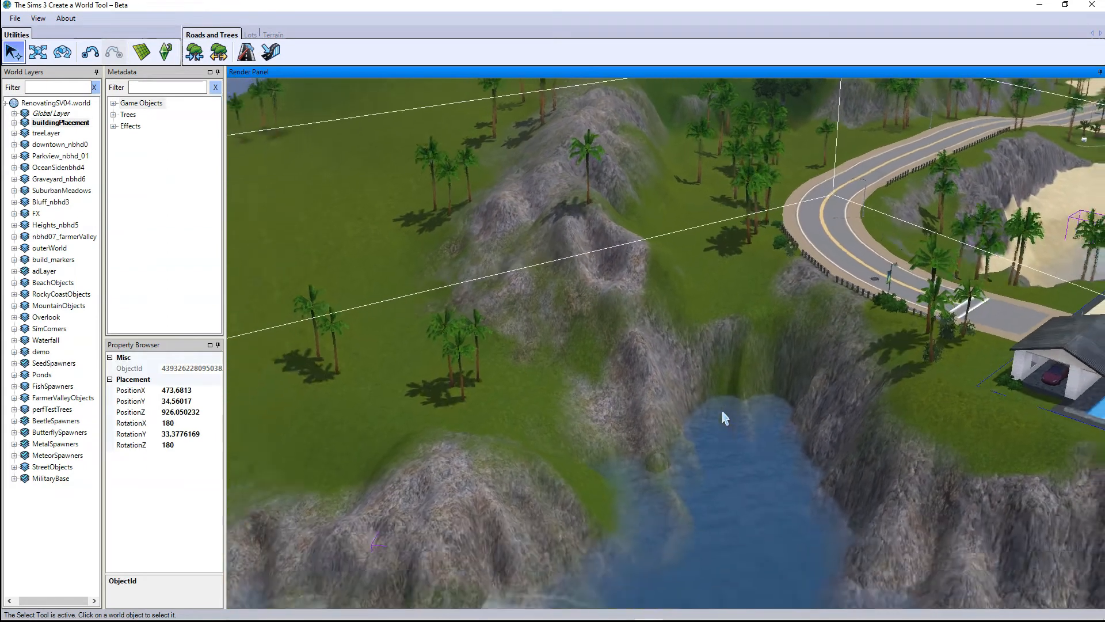
scroll(721, 403, "down", 5)
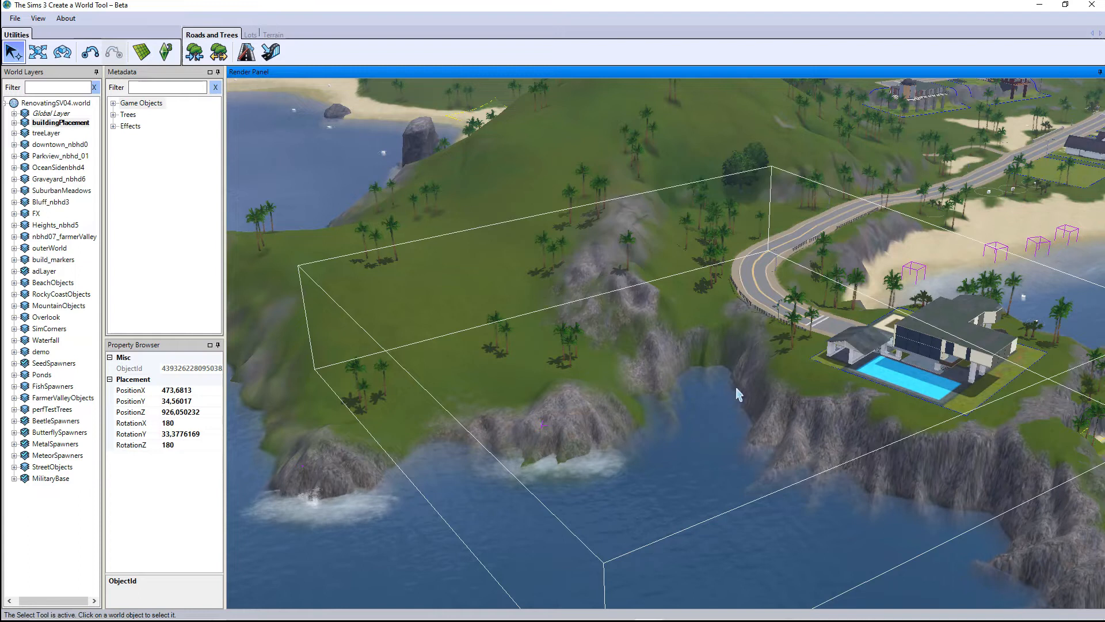
scroll(728, 228, "up", 10)
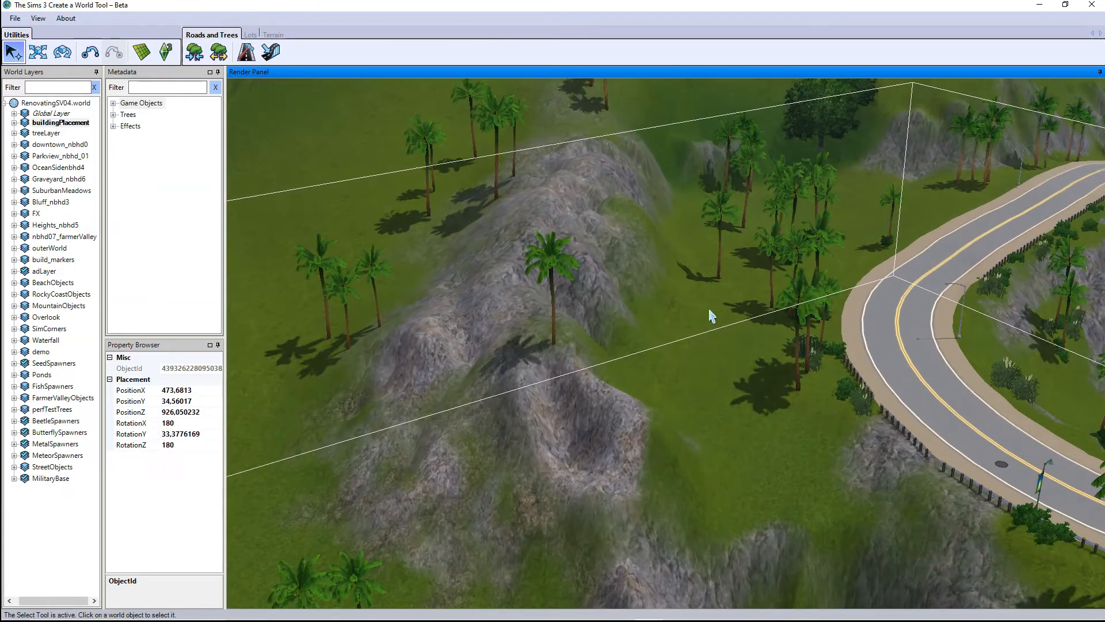
Step: Split treeLayer's clusters into individual trees and delete the lone palm on the rocky ridge
left_click(218, 53)
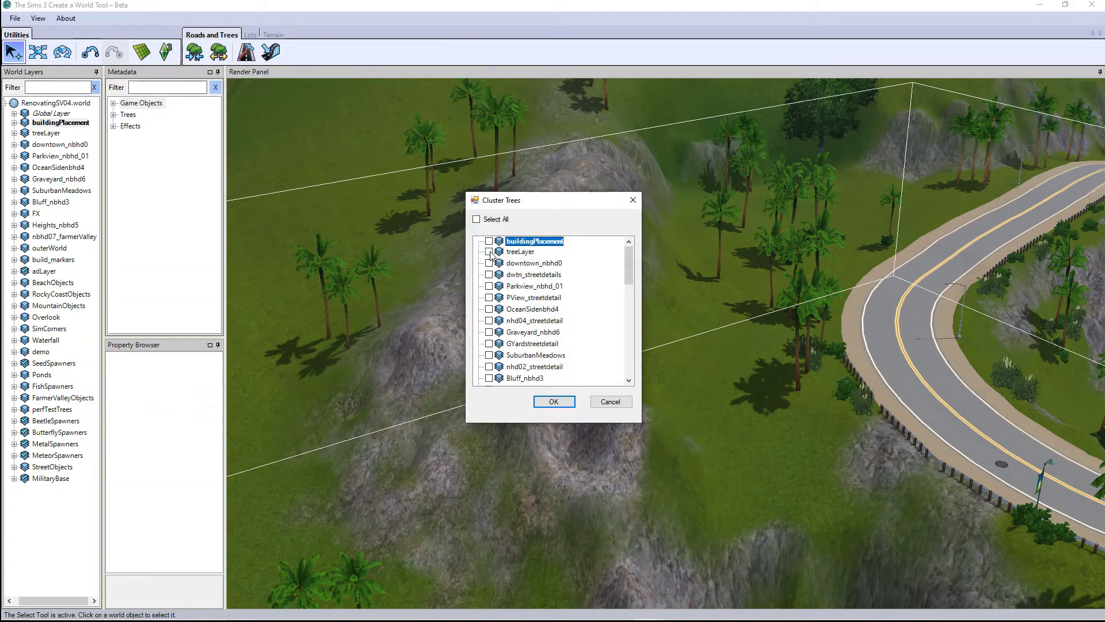
left_click(529, 252)
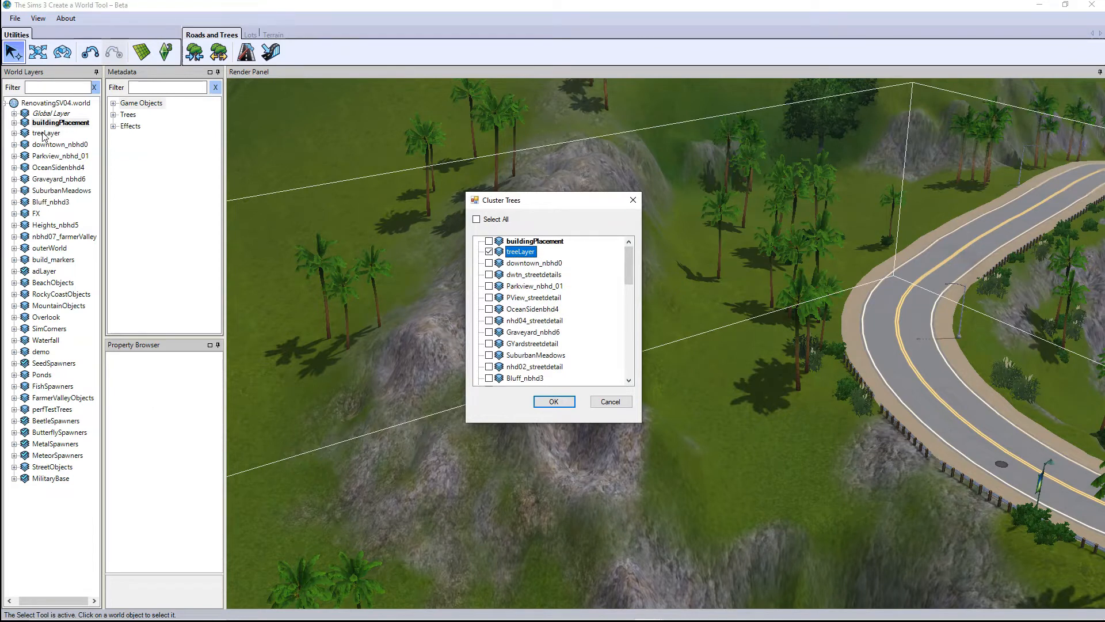
left_click(554, 401)
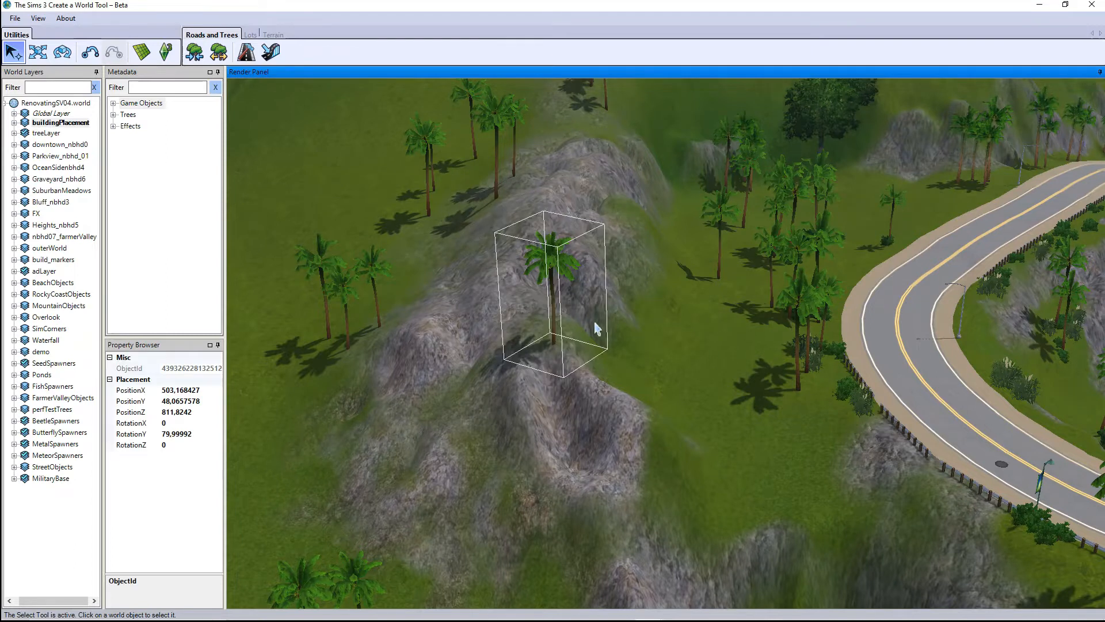
key("Delete")
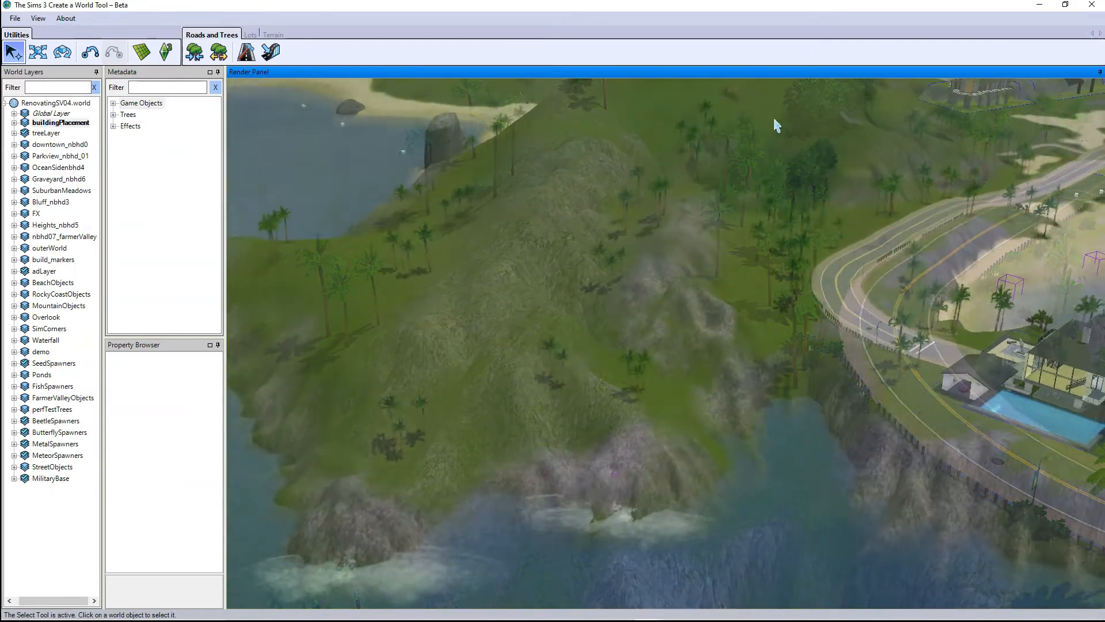
Step: Delete the palm groups scattered across the grassy hill and slope behind the headland
right_click_drag(774, 118, 633, 209)
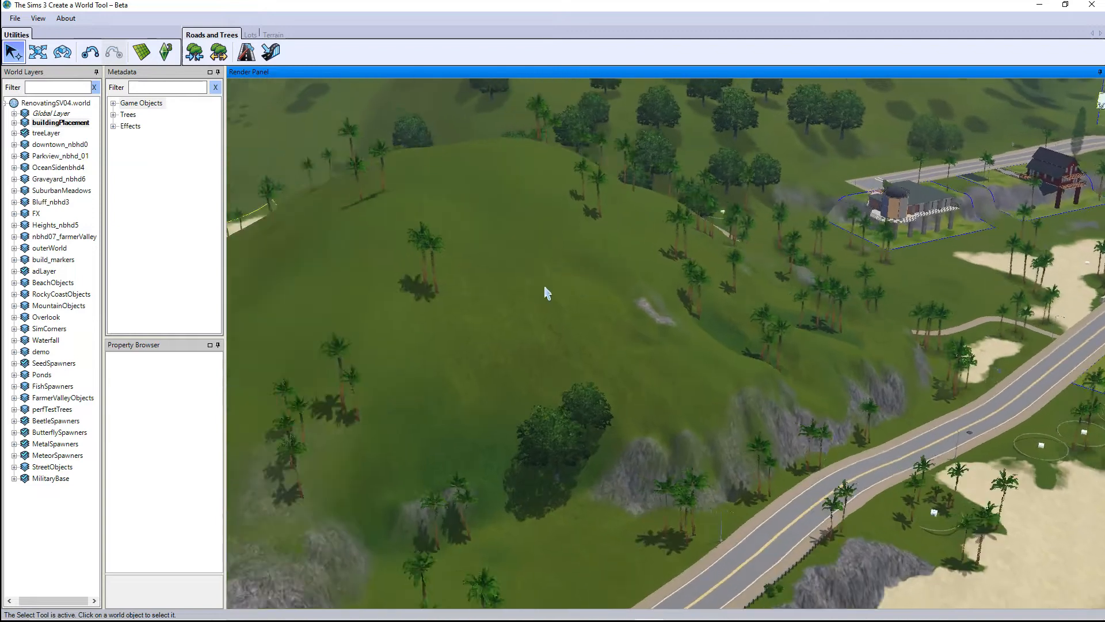
right_click_drag(544, 285, 780, 299)
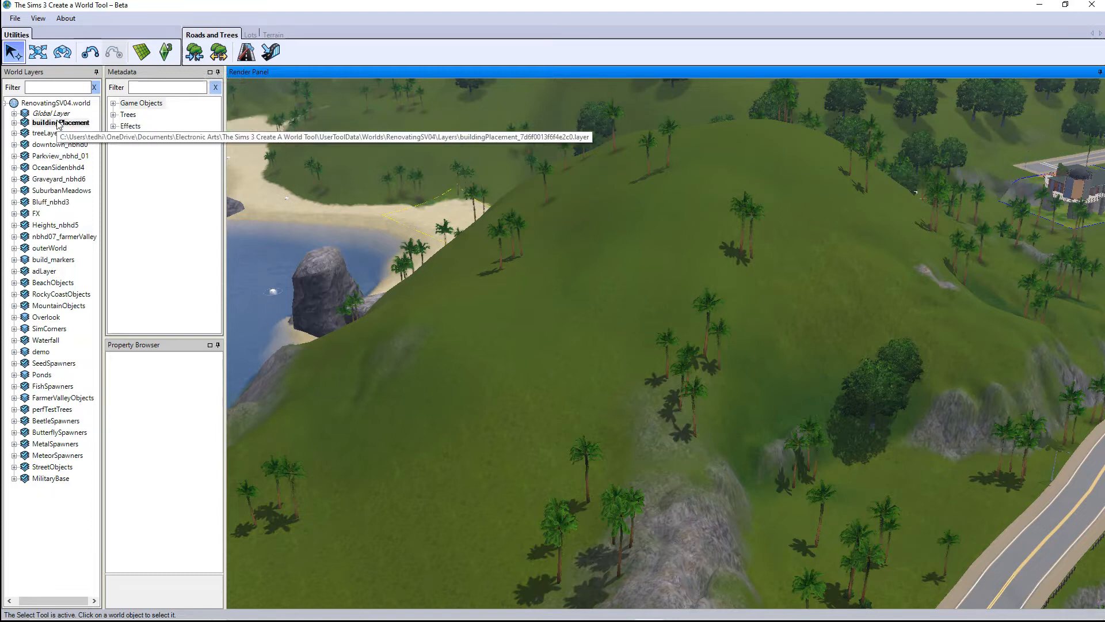
double_click(27, 134)
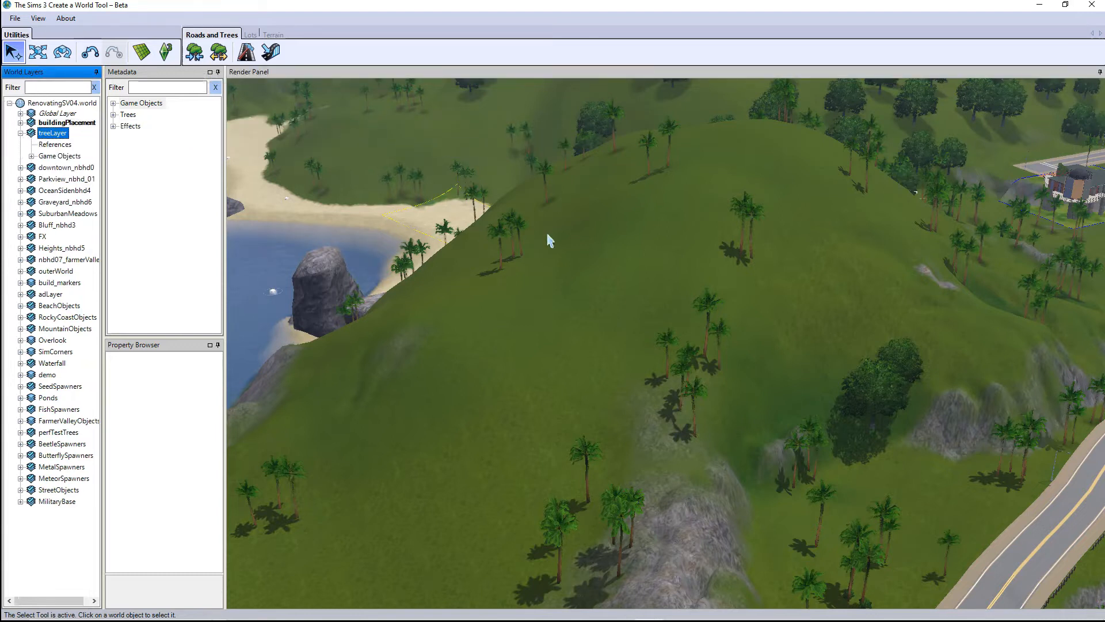
left_click(519, 240)
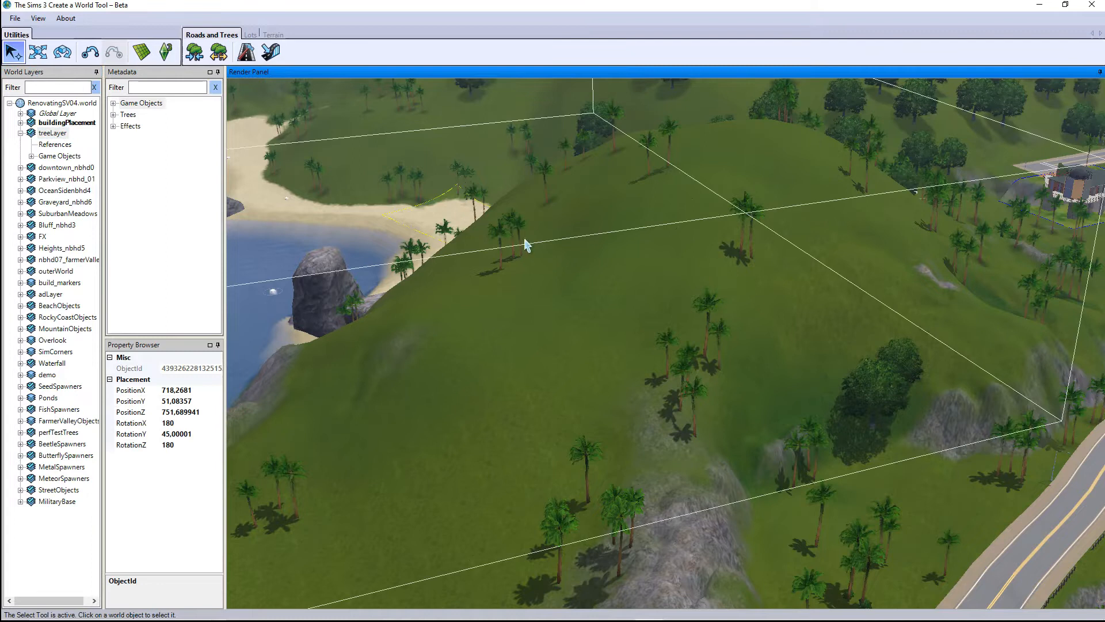
scroll(715, 436, "down", 5)
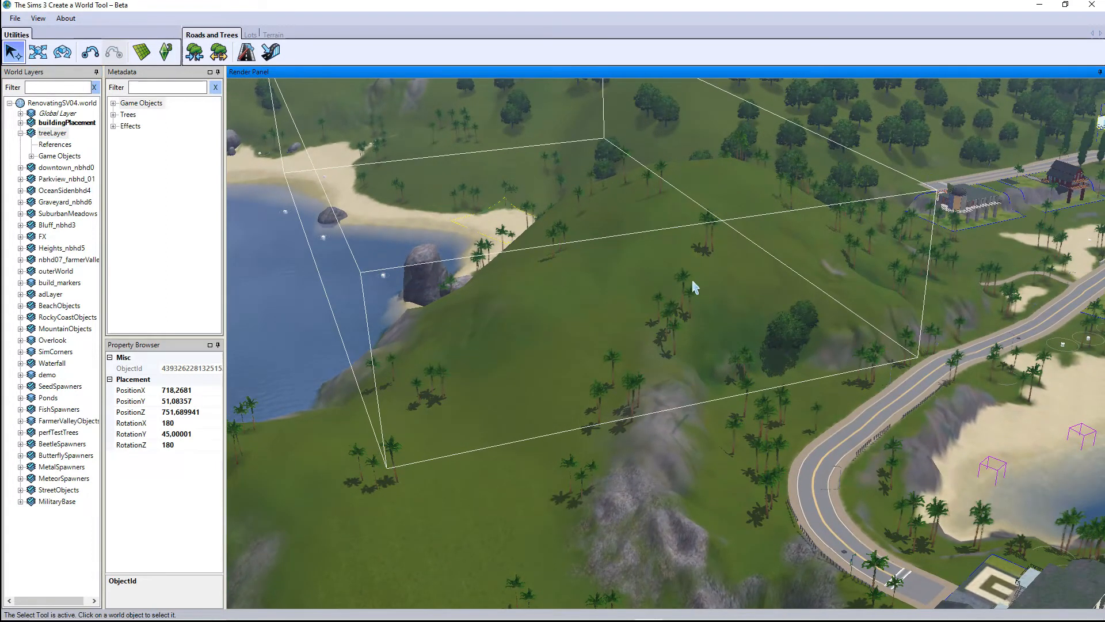
left_click(698, 279)
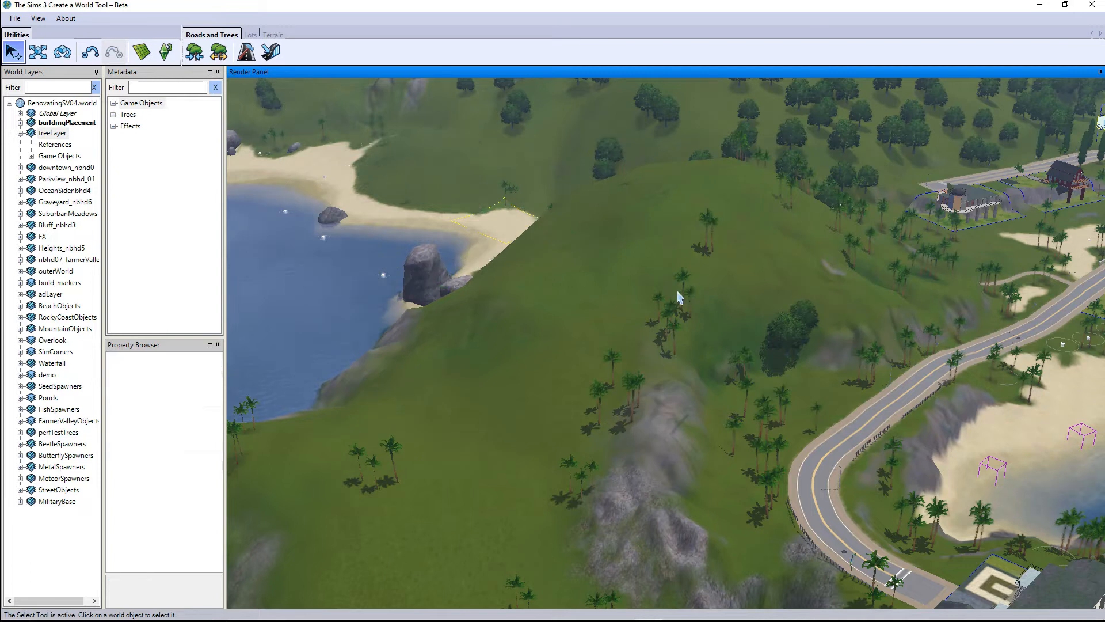
left_click(709, 230)
key("Delete")
Step: Examine the cleared hill, its grass patches and rocks, and the wooded hillside farther inland
right_click_drag(829, 347, 648, 380)
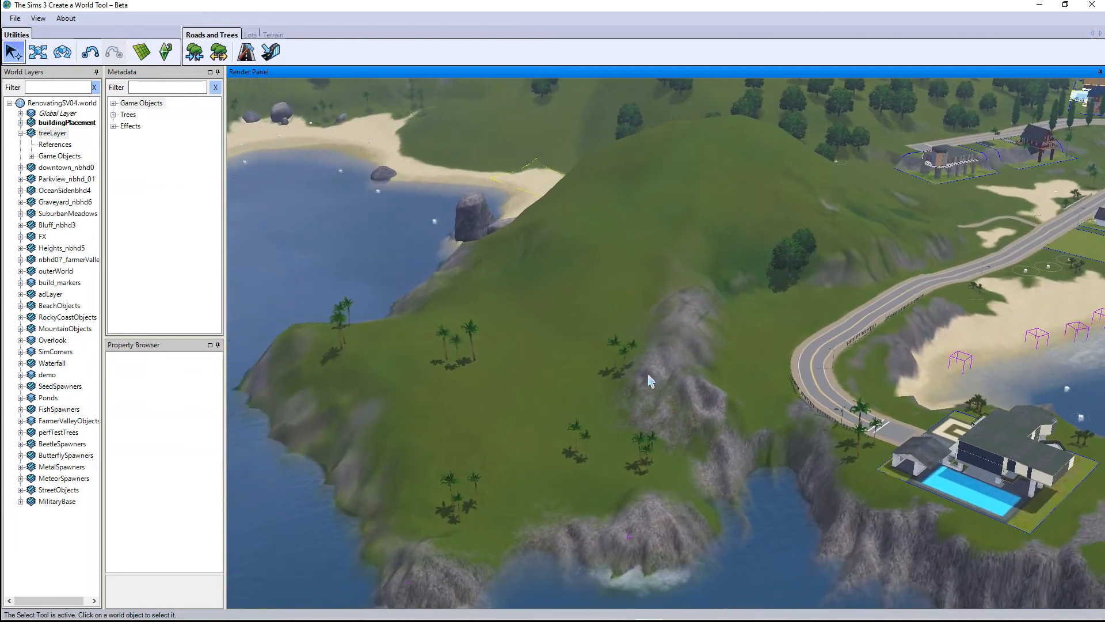
scroll(623, 362, "up", 1)
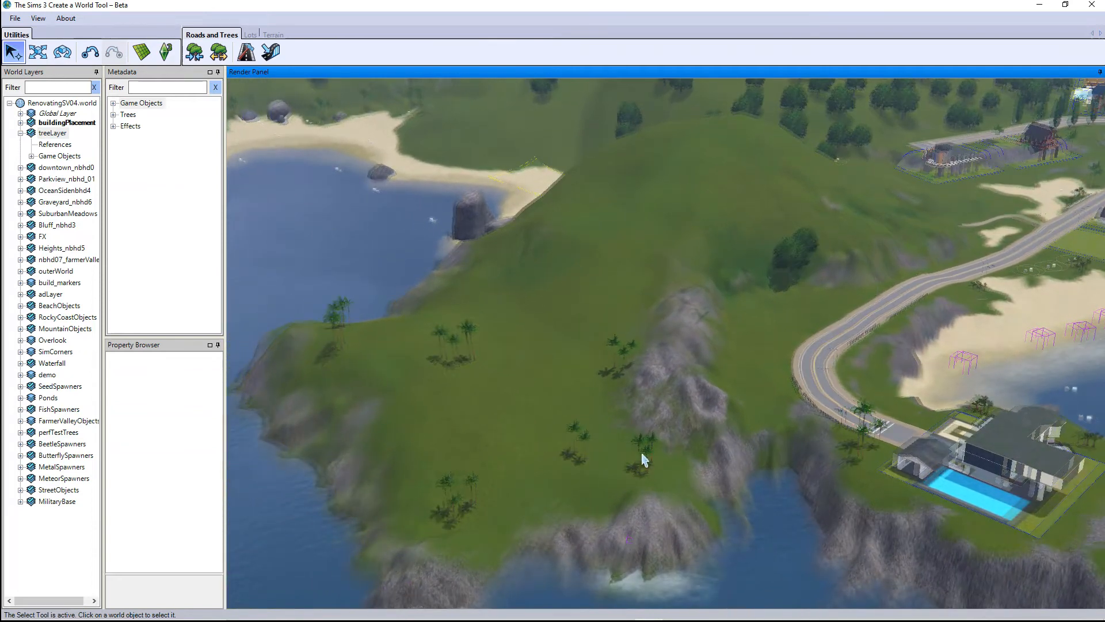
right_click_drag(656, 465, 871, 219)
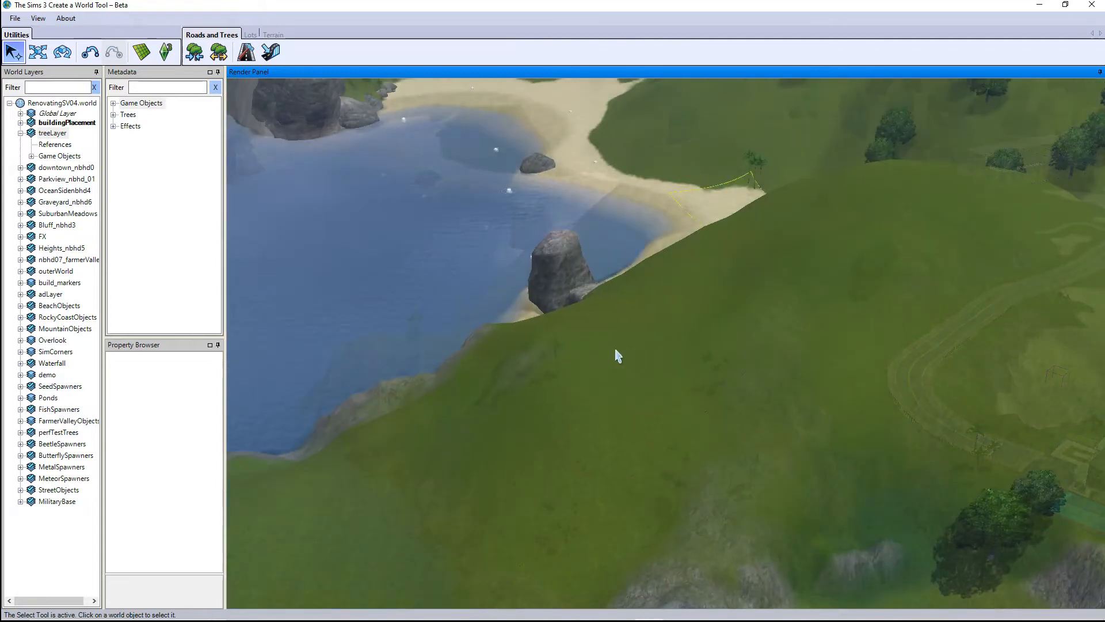
right_click_drag(1072, 387, 844, 348)
middle_click_drag(973, 500, 885, 459)
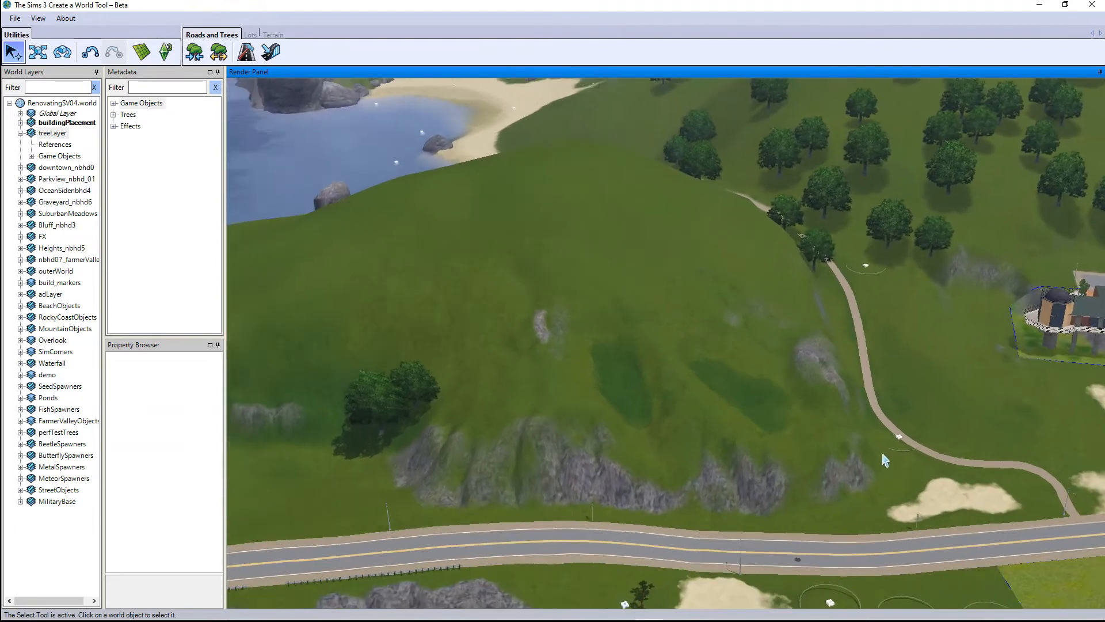
scroll(869, 447, "up", 2)
scroll(870, 453, "up", 2)
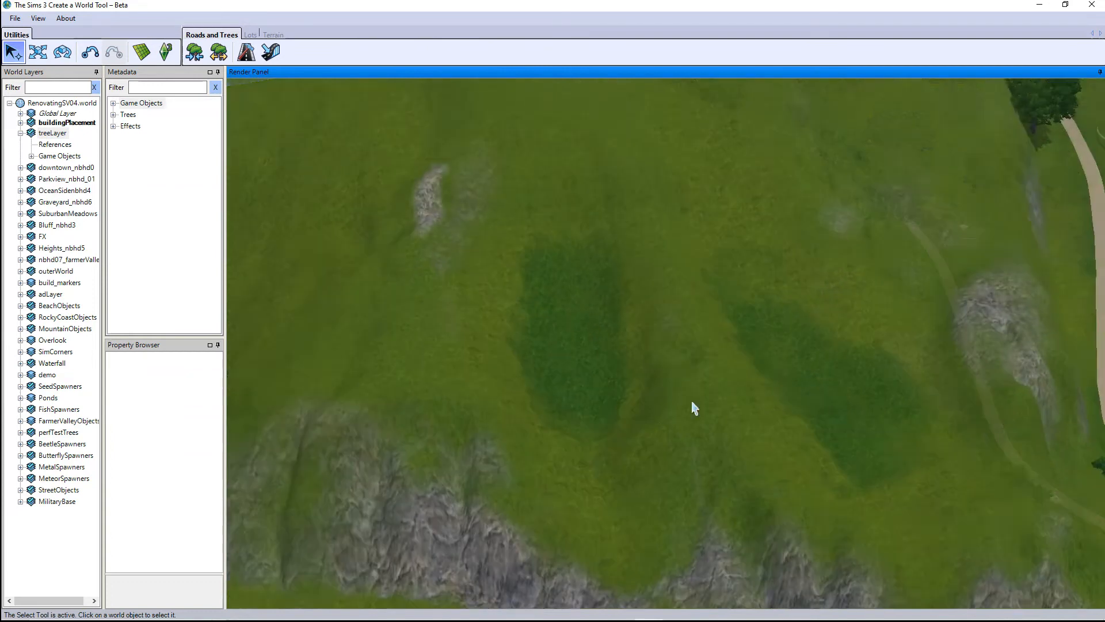
right_click_drag(692, 400, 790, 421)
middle_click_drag(789, 422, 770, 422)
right_click_drag(770, 421, 800, 400)
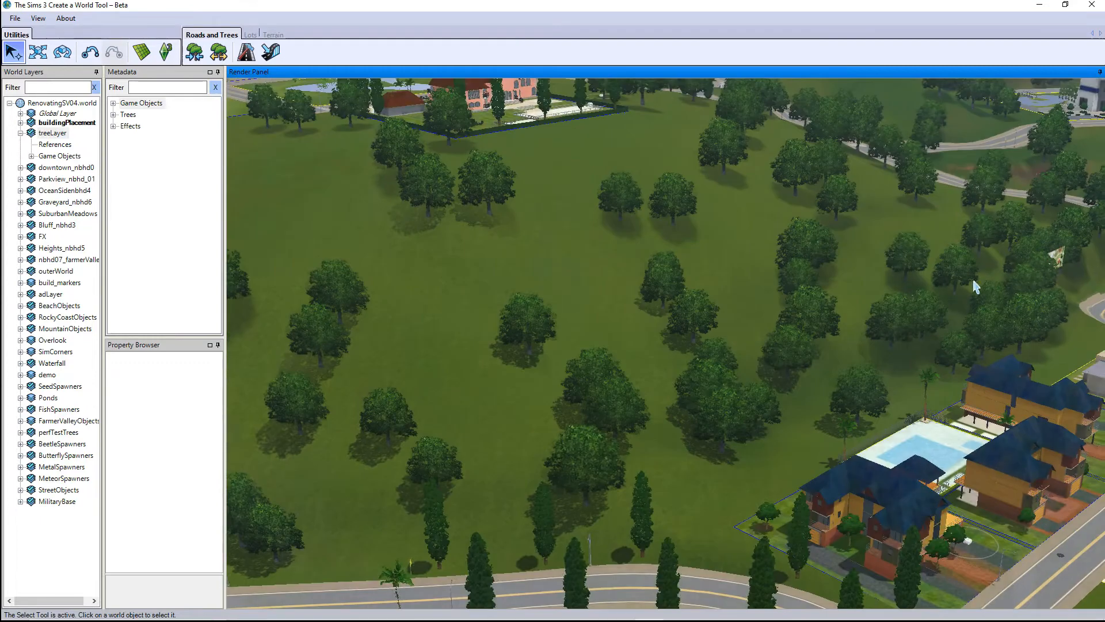
right_click_drag(690, 270, 657, 224)
right_click_drag(412, 393, 306, 421)
right_click_drag(668, 421, 693, 412)
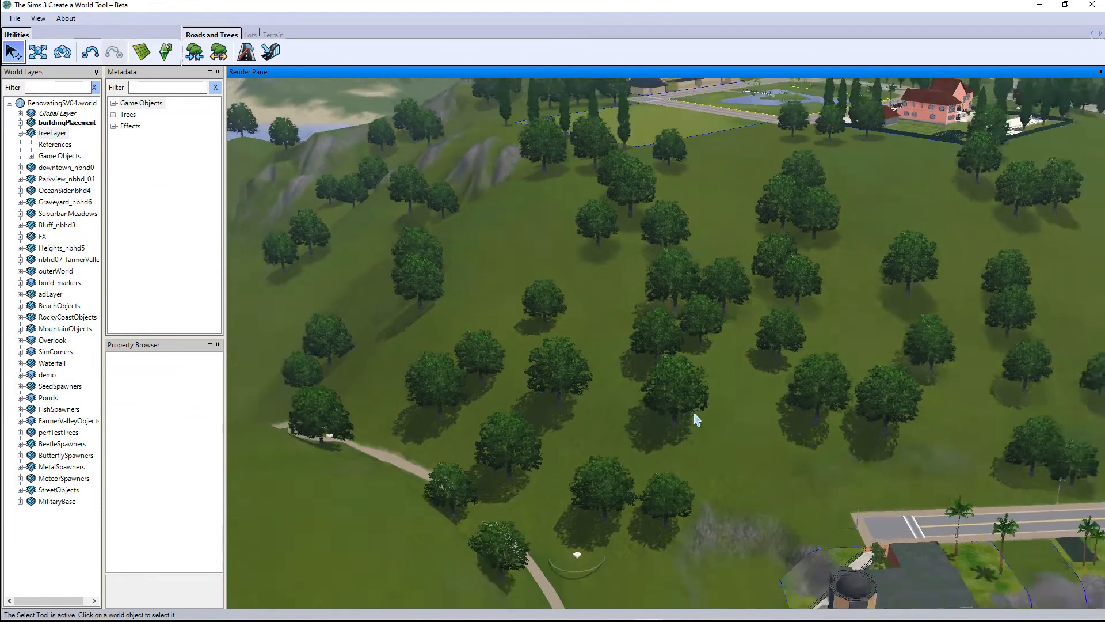
Step: Delete the leafy tree groups from the hillside between the beachside buildings and the pink mansion using the Move tool
scroll(693, 412, "down", 2)
left_click(38, 52)
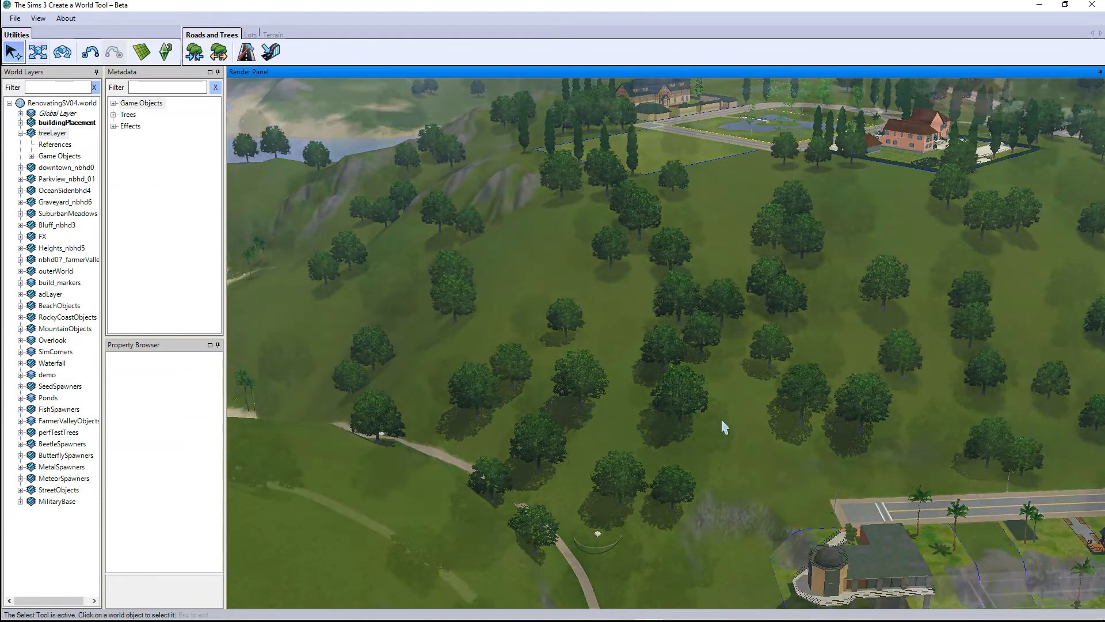
left_click(693, 455)
scroll(727, 431, "up", 2)
scroll(727, 426, "down", 2)
right_click_drag(771, 478, 839, 384)
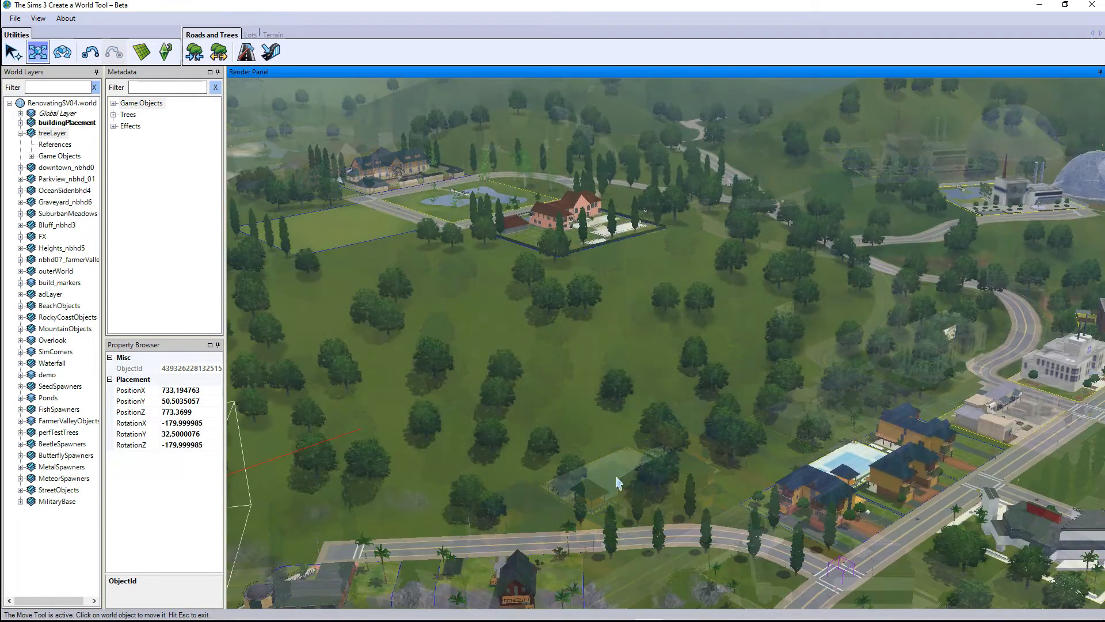
right_click_drag(499, 521, 518, 516)
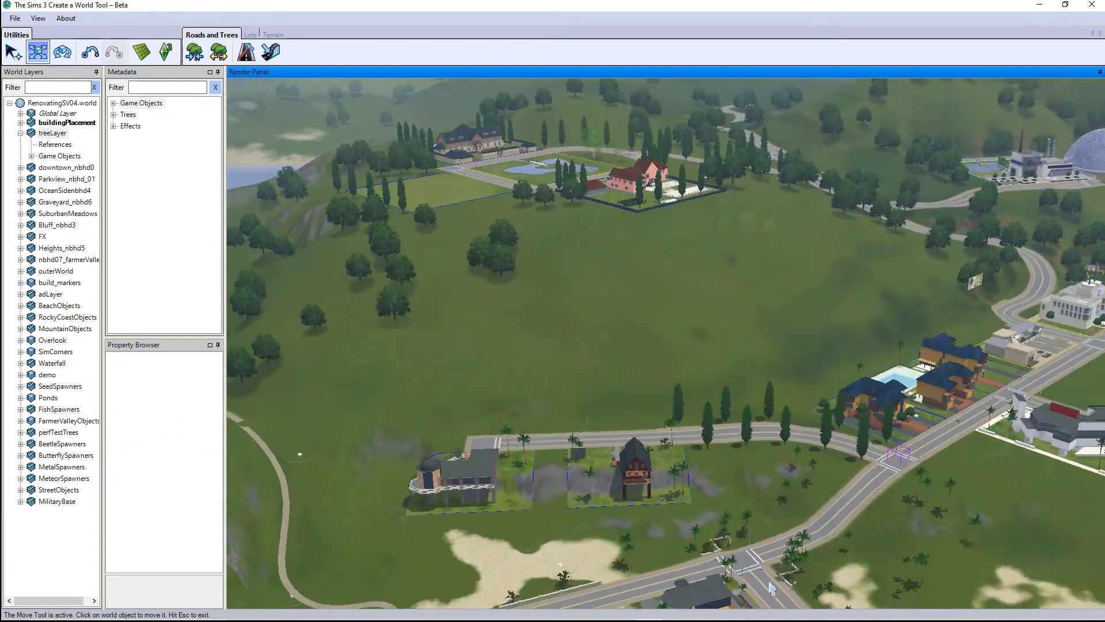
Step: Try moving the cypress cluster beside the road junction, and undo the move
right_click_drag(772, 588, 965, 186)
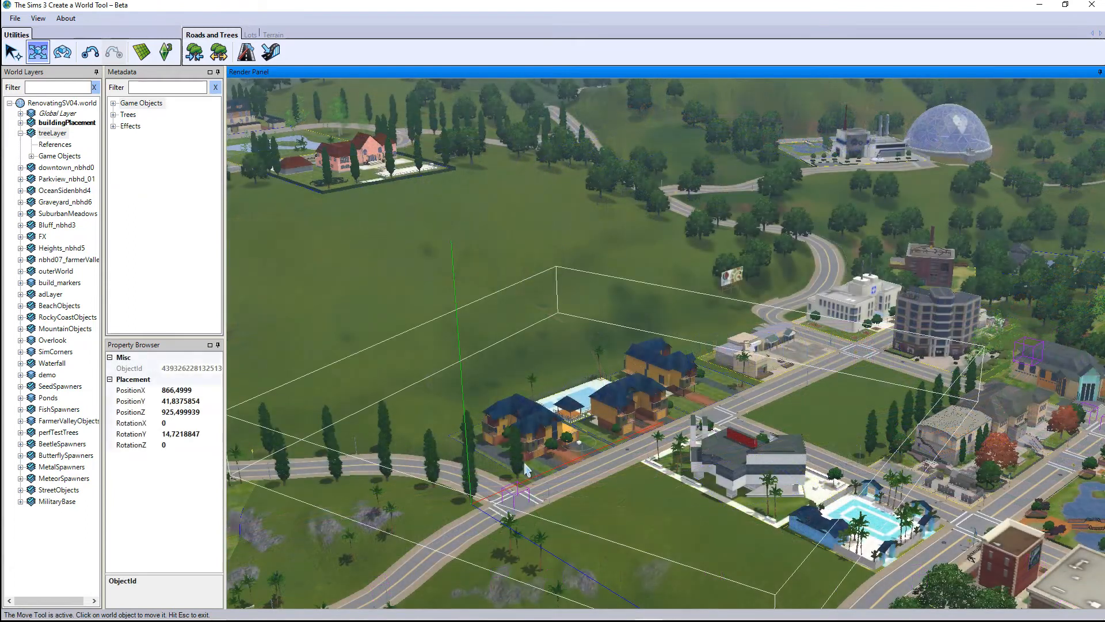
left_click_drag(473, 459, 467, 385)
left_click(89, 52)
Step: Split treeLayer's clusters into individual trees again and delete the cypress row along the empty downtown lot
left_click(219, 53)
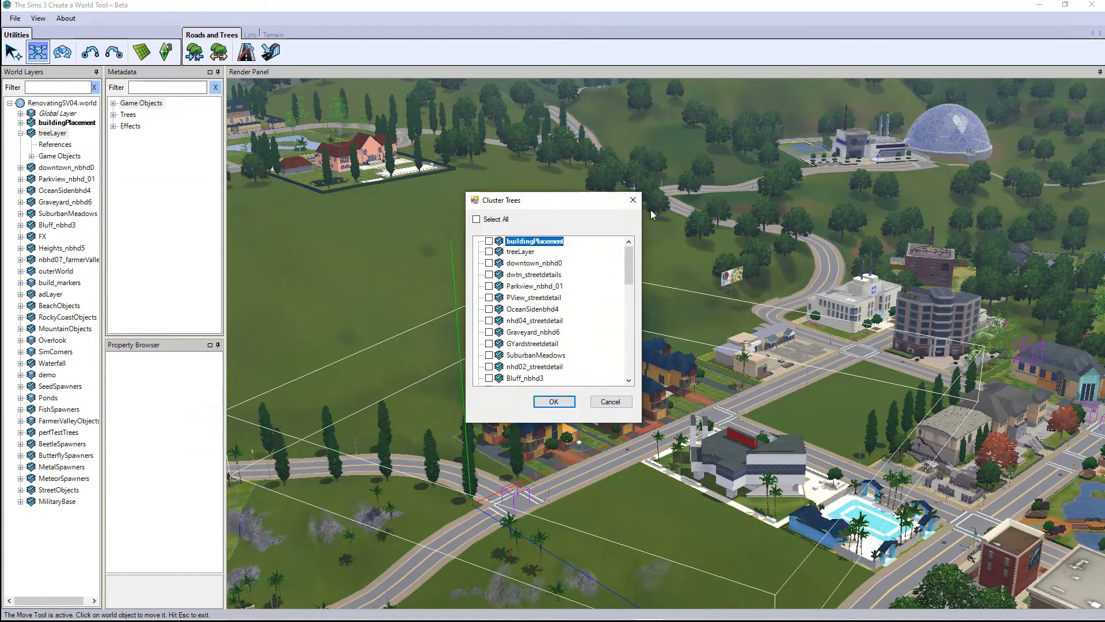
left_click(516, 252)
left_click(553, 401)
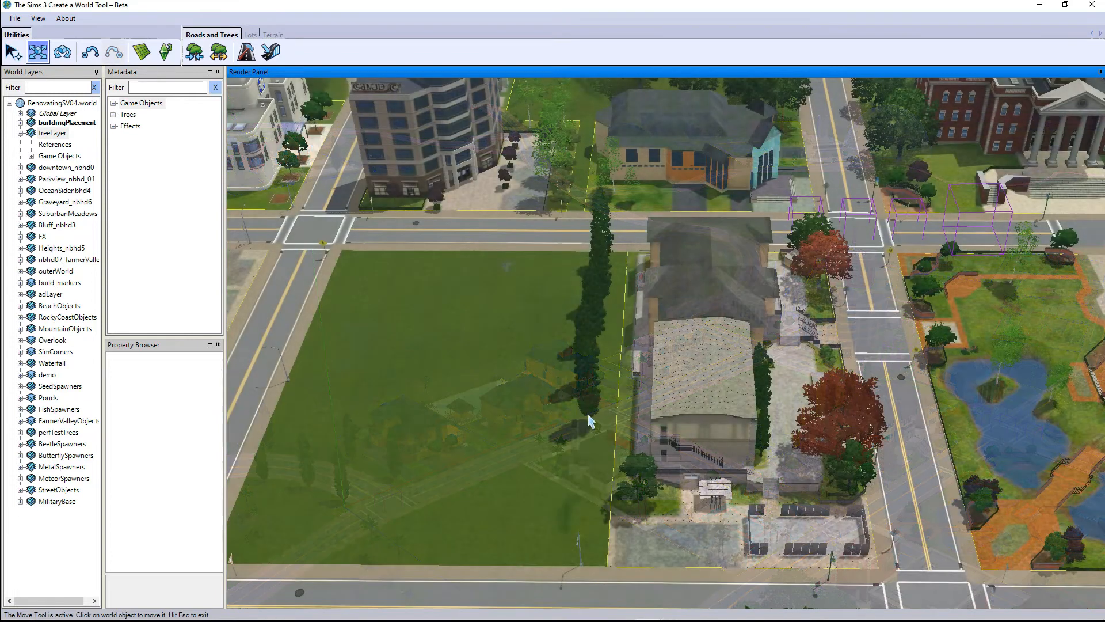
left_click(593, 370)
left_click_drag(588, 385, 604, 265)
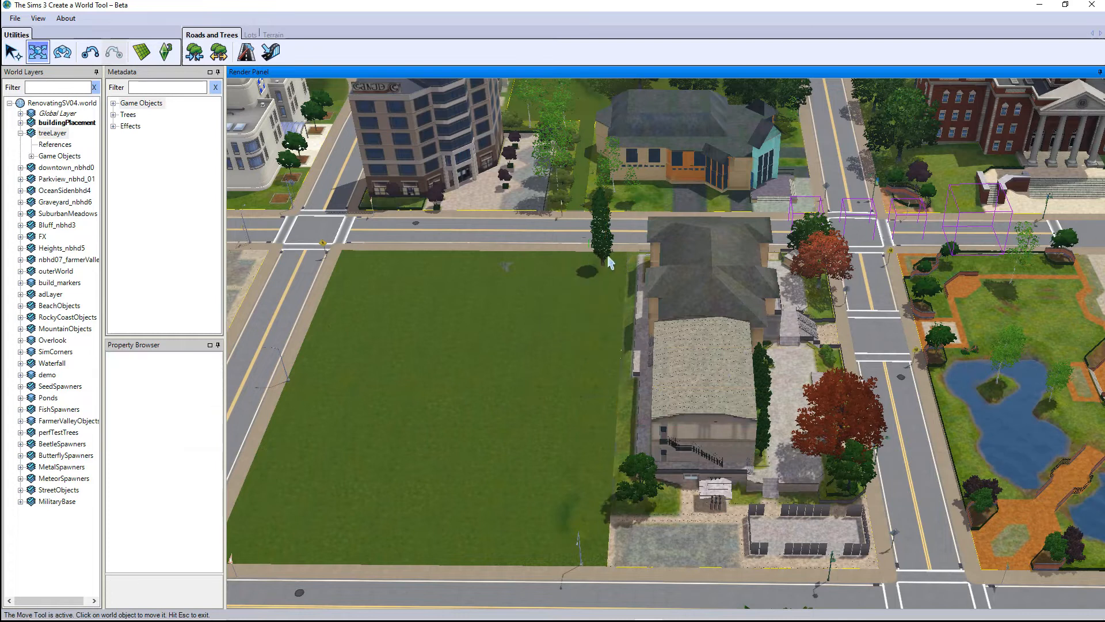
key("Delete")
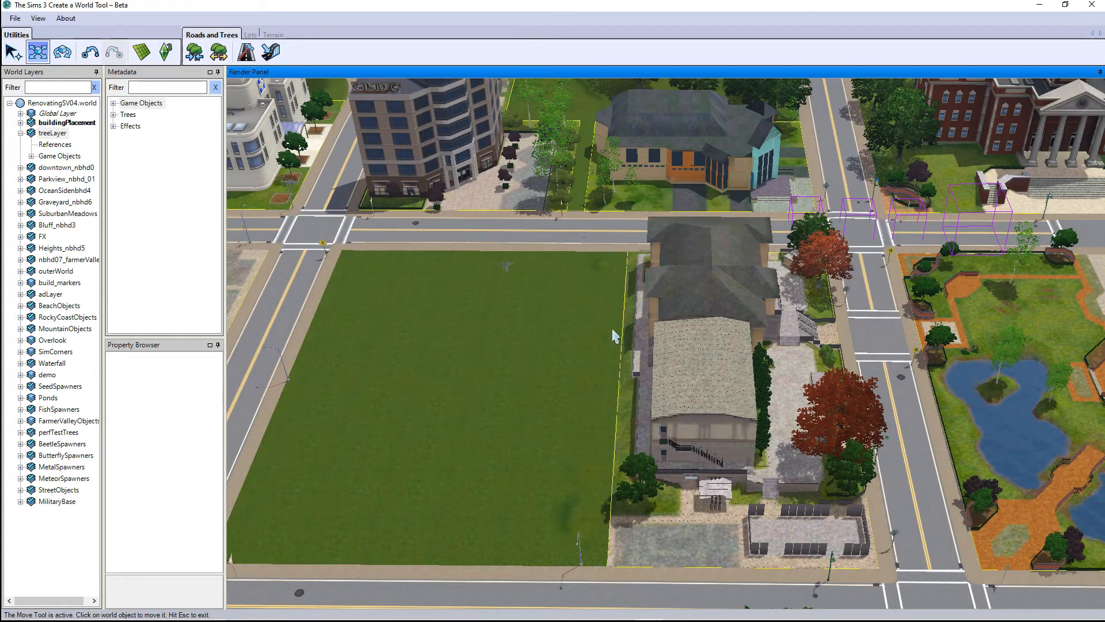
Step: Examine the empty downtown lot from several angles and survey the thinned hills along the coast
right_click_drag(613, 328, 576, 320)
scroll(577, 320, "up", 1)
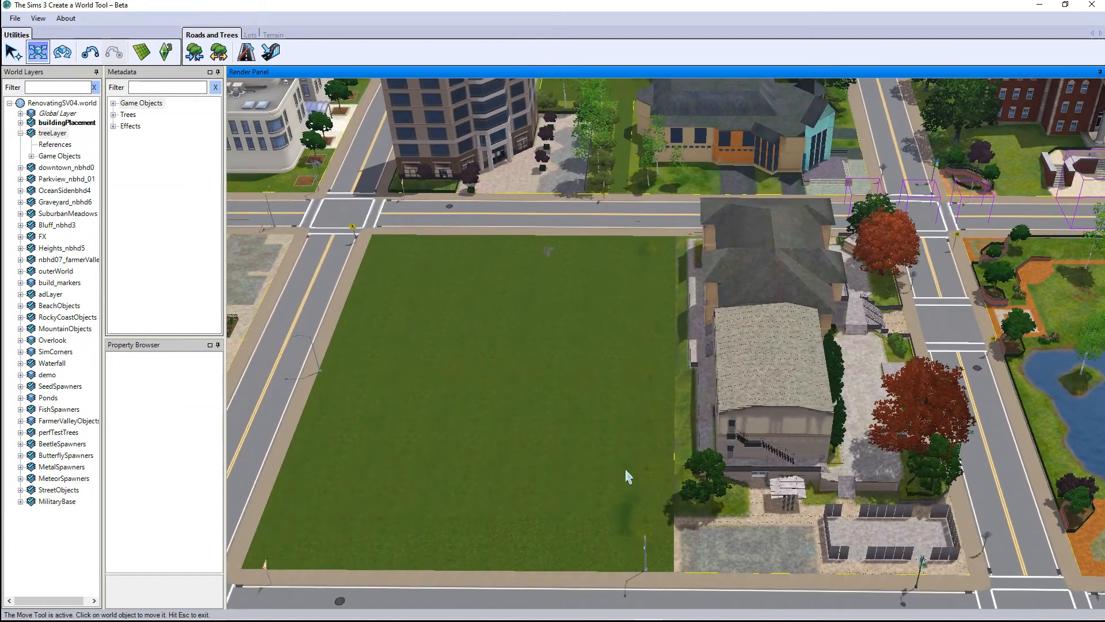
middle_click_drag(626, 471, 623, 401)
right_click_drag(623, 402, 617, 264)
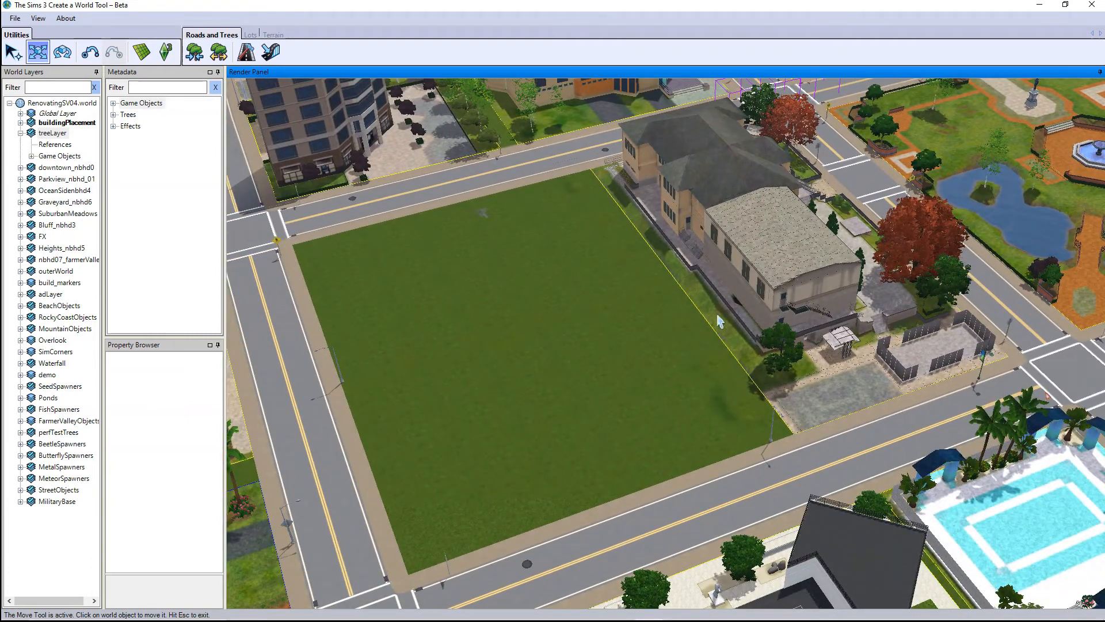
right_click_drag(784, 444, 765, 458)
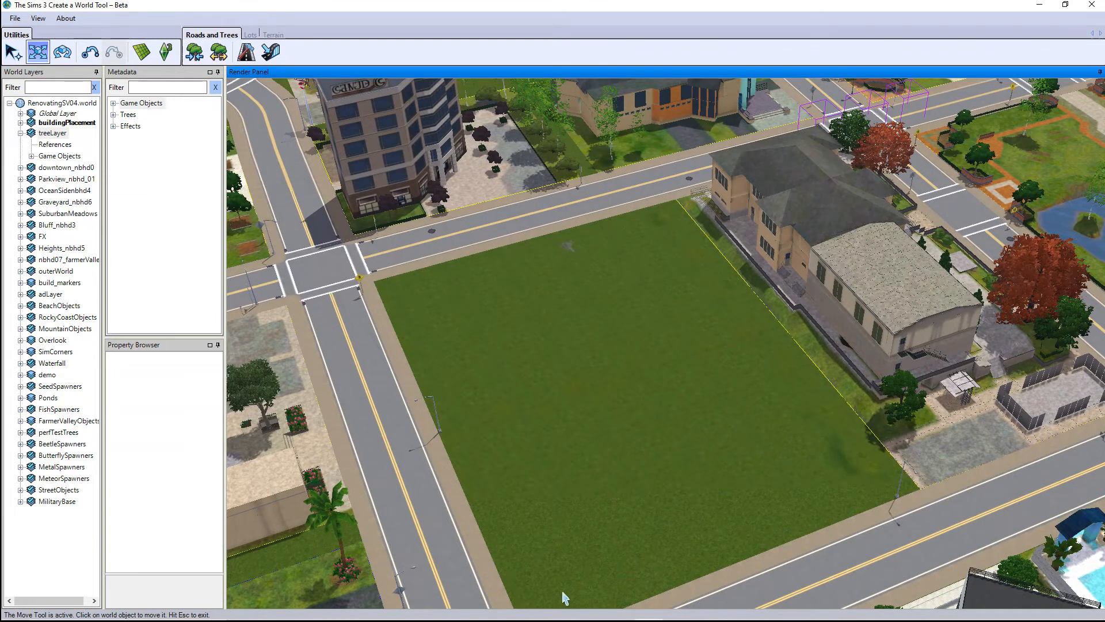
right_click_drag(744, 546, 663, 413)
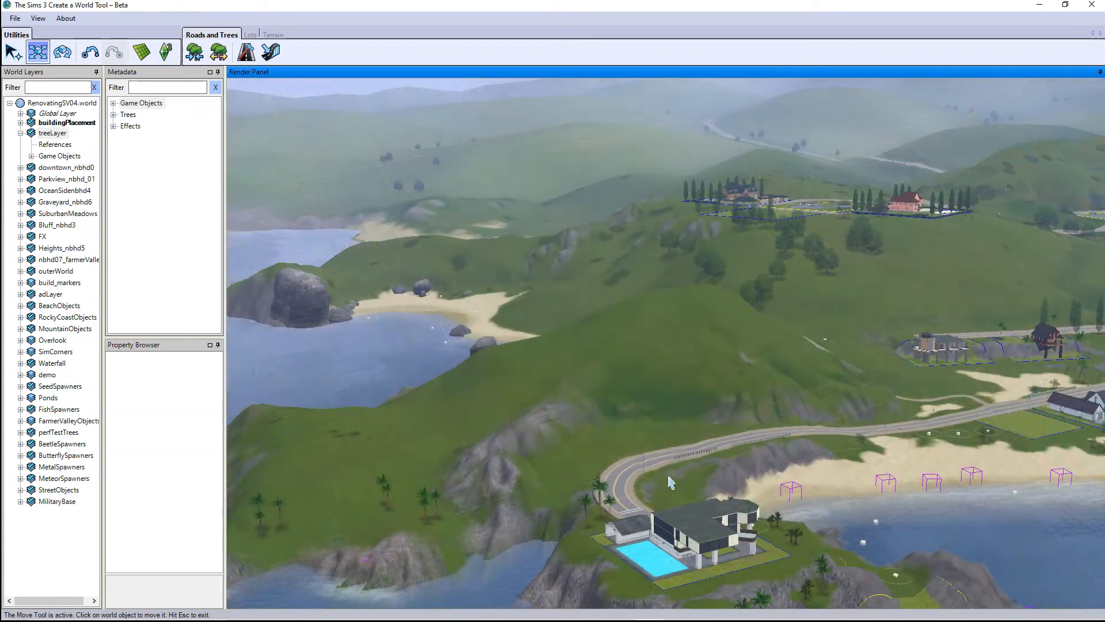
Step: Inspect the coastal road, rocky cliffs and beach beside the modern cliffside house up close
right_click_drag(667, 474, 635, 430)
right_click_drag(614, 504, 747, 363)
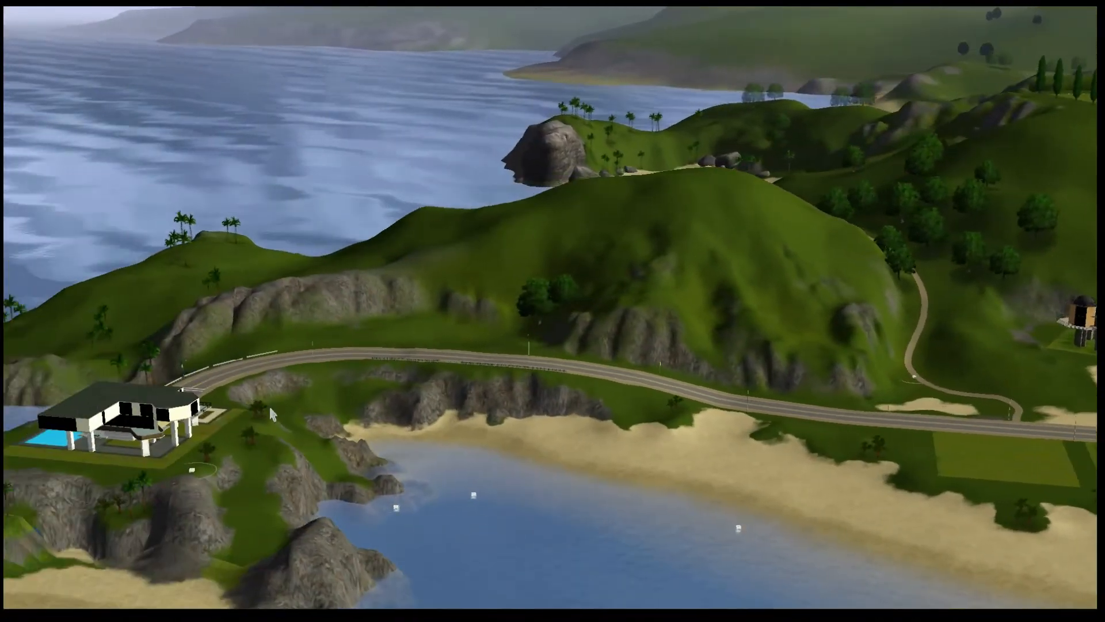
right_click_drag(270, 408, 582, 402)
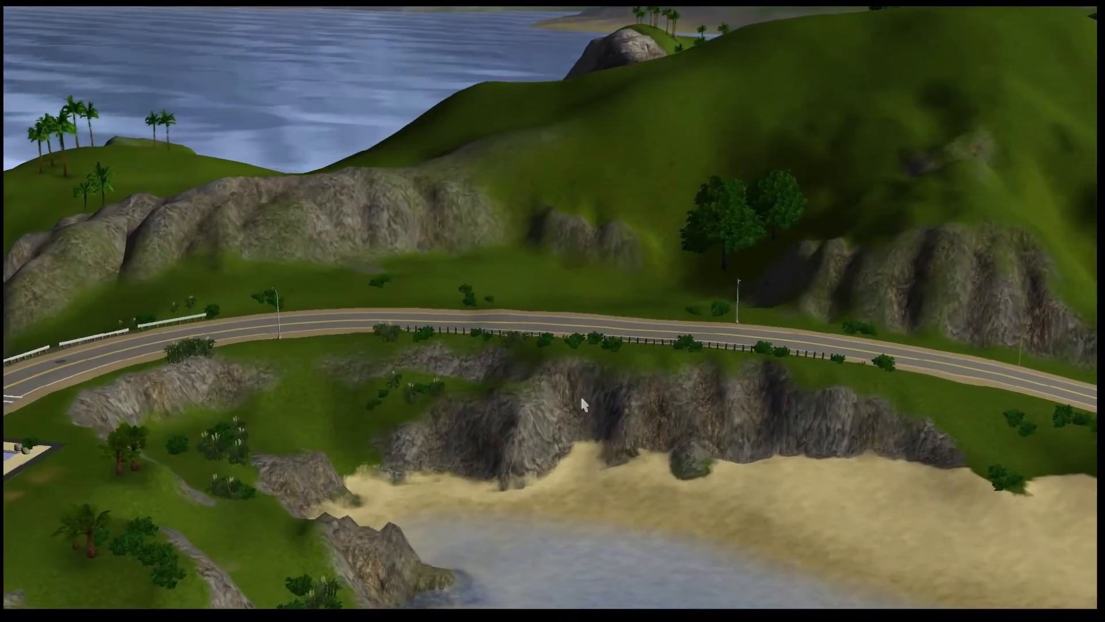
scroll(694, 465, "up", 3)
right_click_drag(627, 481, 774, 554)
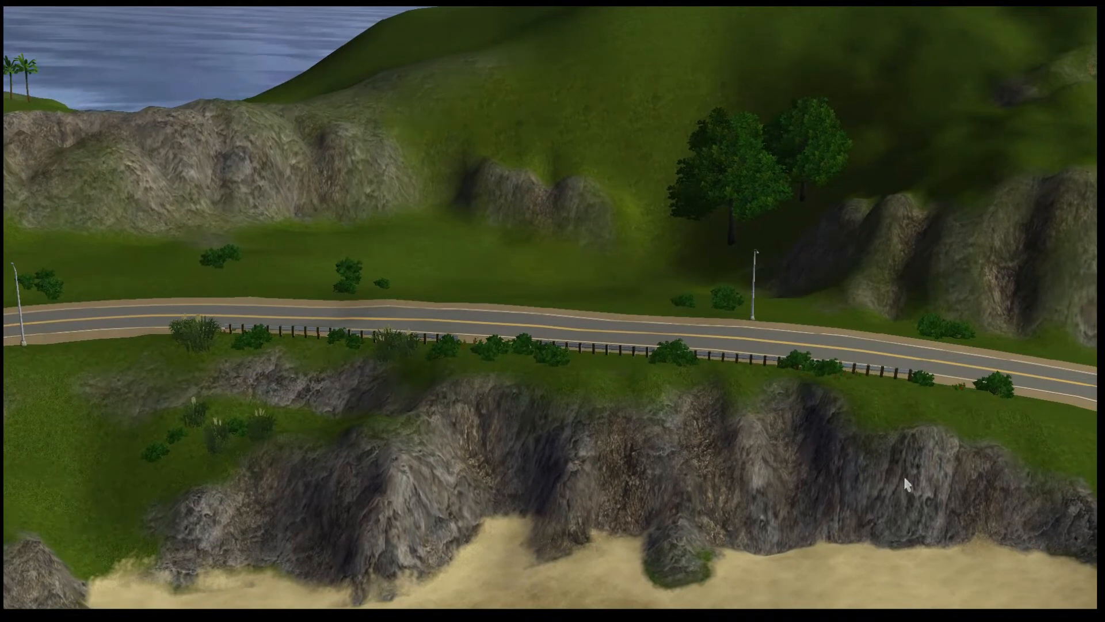
middle_click_drag(485, 342, 516, 487)
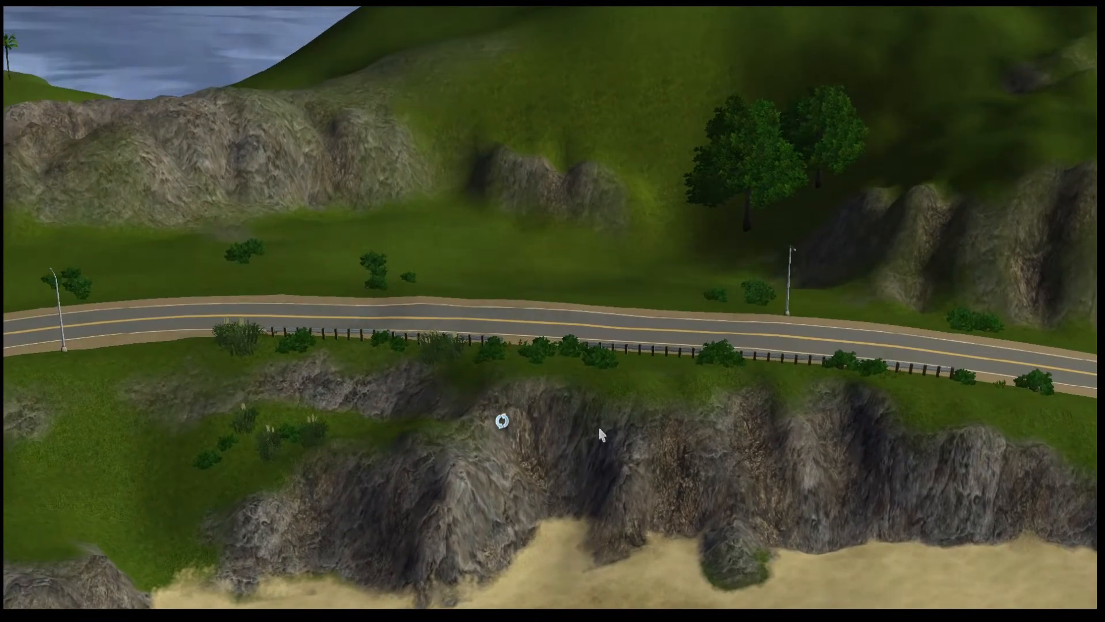
right_click_drag(602, 443, 570, 422)
right_click_drag(570, 422, 413, 385)
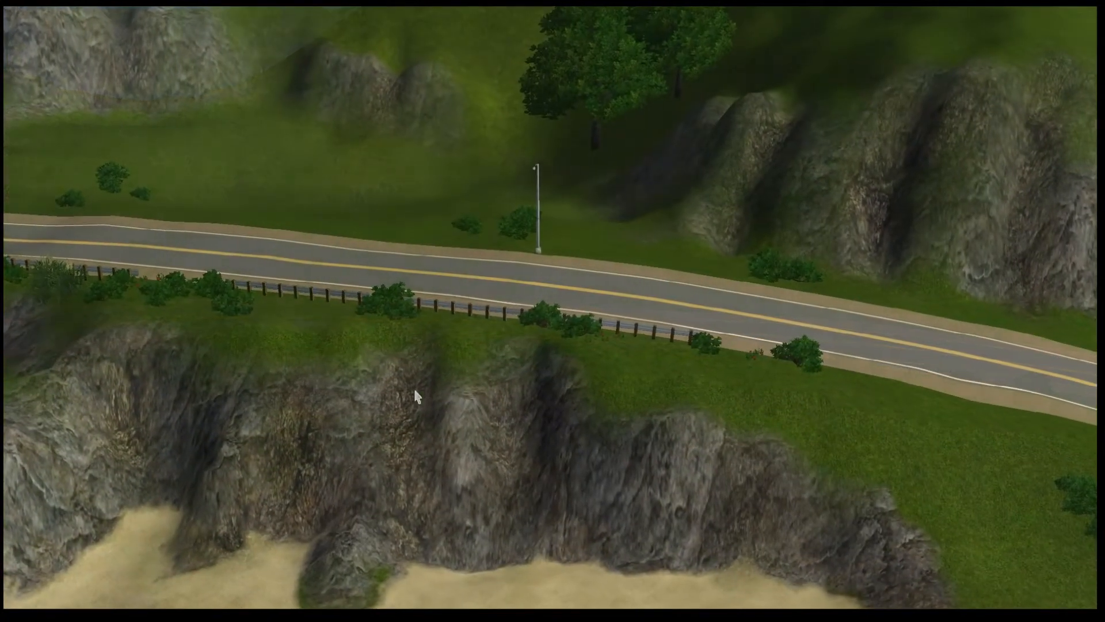
right_click_drag(536, 439, 466, 523)
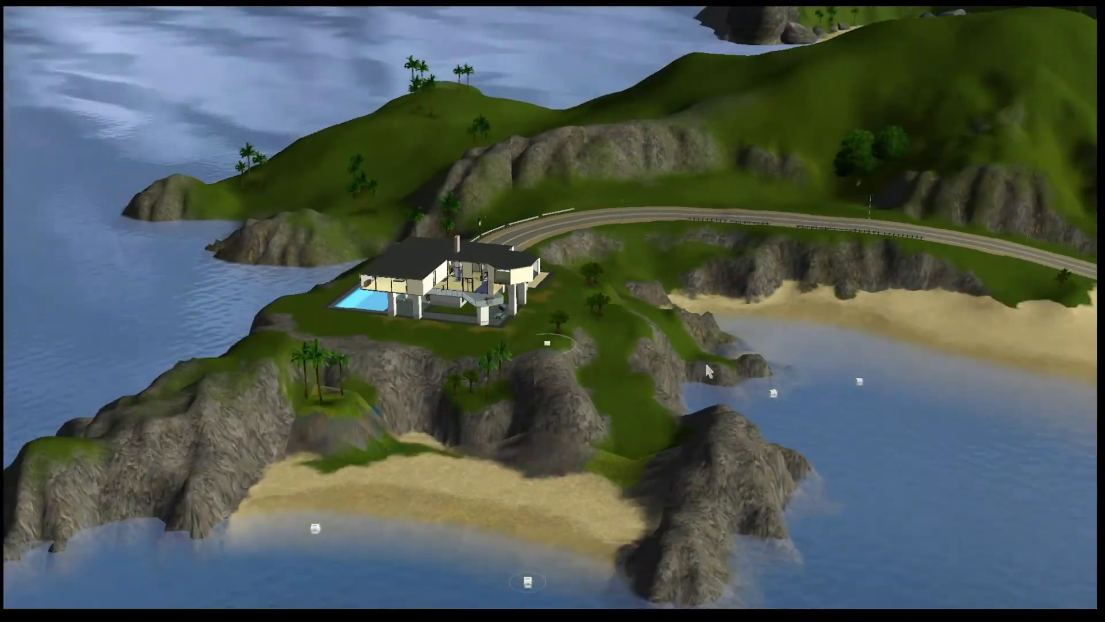
Step: Survey the headland around the pool house and the hills up to the pink mansion from the sea side
scroll(706, 365, "down", 2)
right_click_drag(622, 227, 607, 224)
middle_click_drag(607, 224, 603, 227)
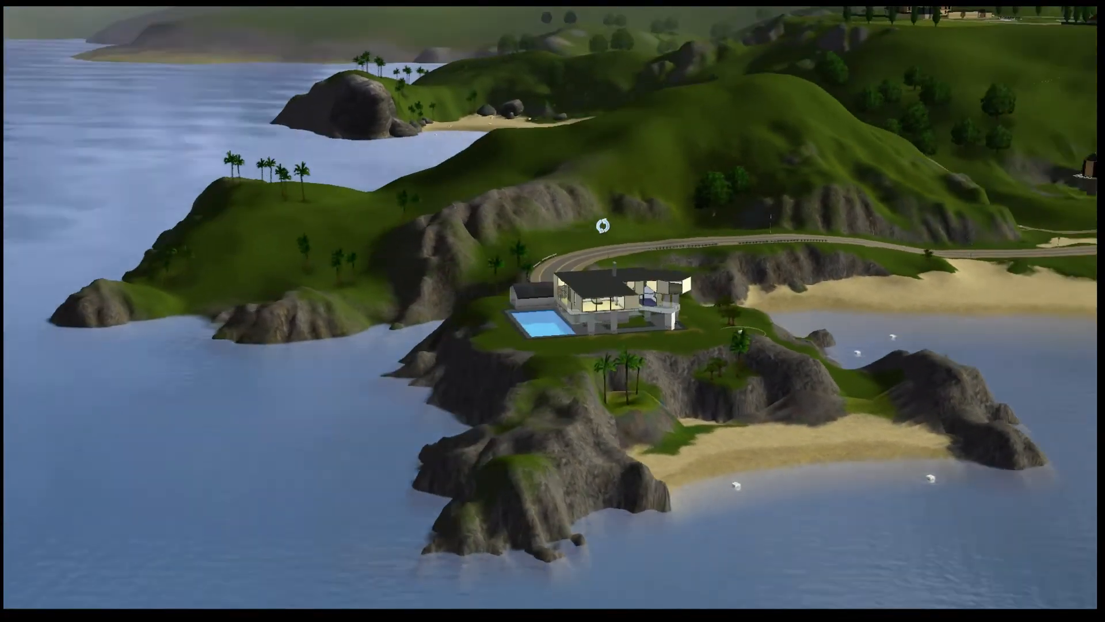
right_click_drag(738, 111, 825, 84)
right_click_drag(883, 155, 1097, 54)
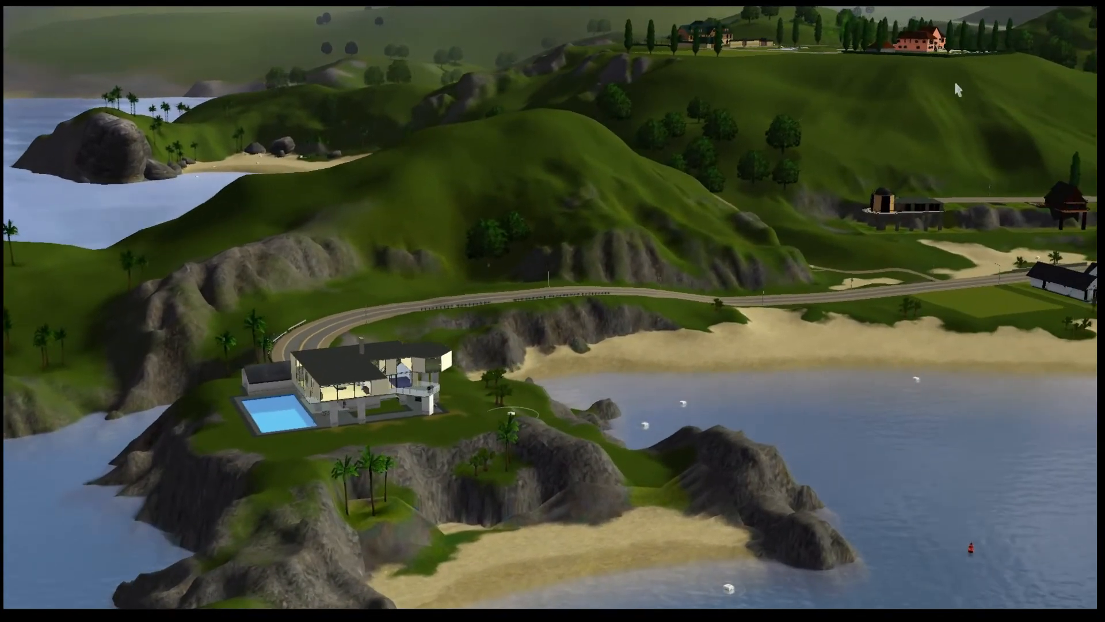
right_click_drag(956, 84, 1071, 98)
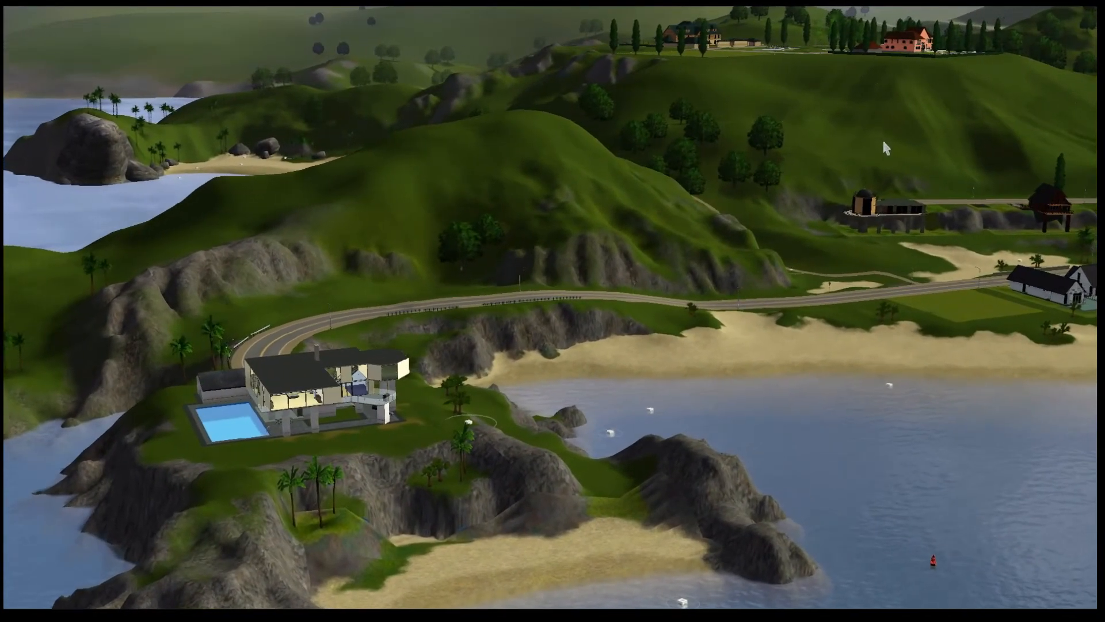
right_click_drag(883, 141, 802, 148)
scroll(802, 149, "down", 3)
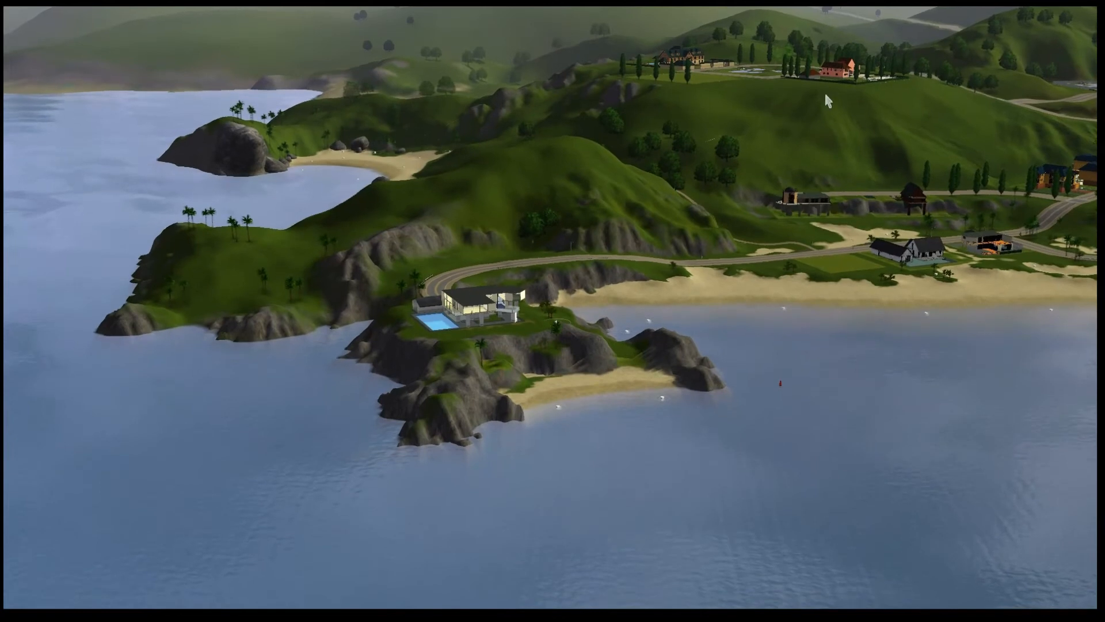
right_click_drag(924, 103, 750, 75)
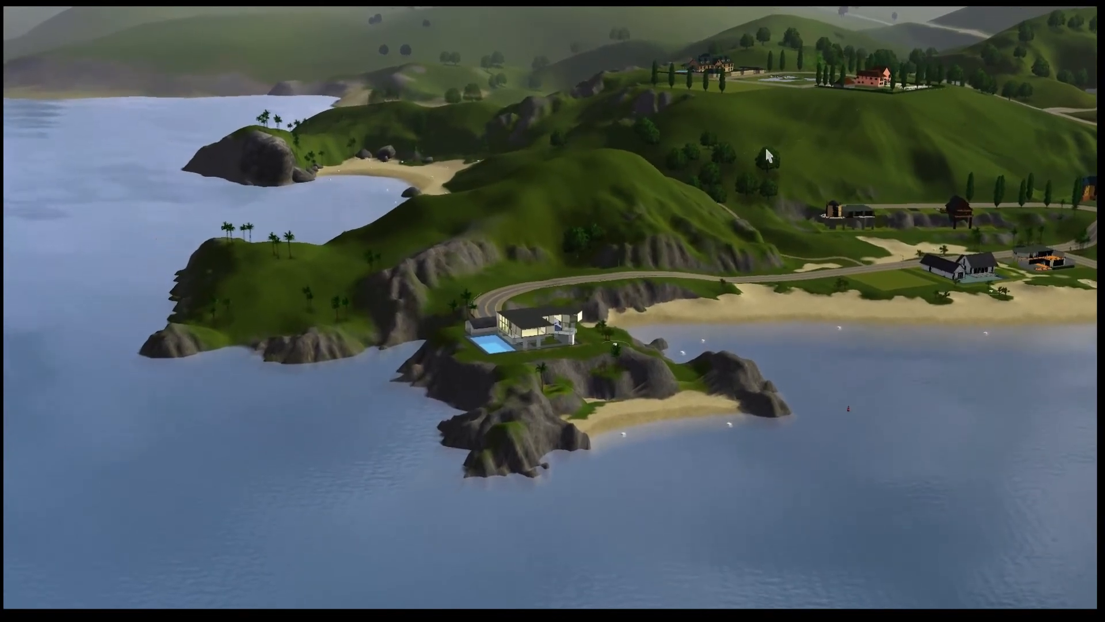
right_click_drag(692, 165, 373, 209)
Step: Examine the lighthouse island and the forested hill with the winding cliff road along the coast
middle_click_drag(373, 214, 301, 172)
middle_click_drag(444, 298, 283, 316)
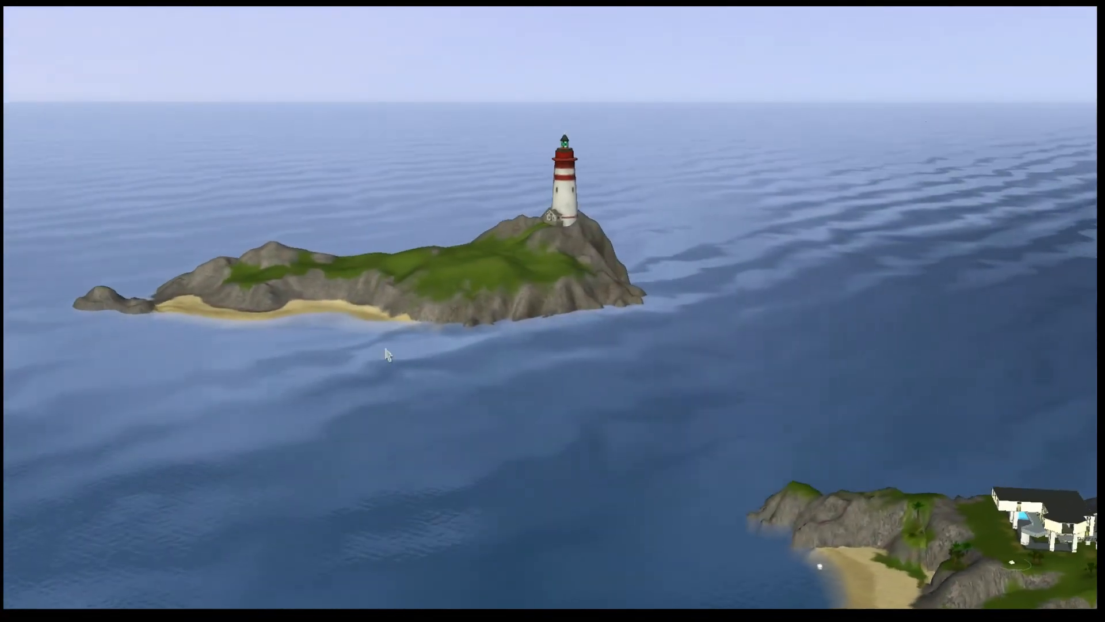
right_click_drag(382, 64, 382, 63)
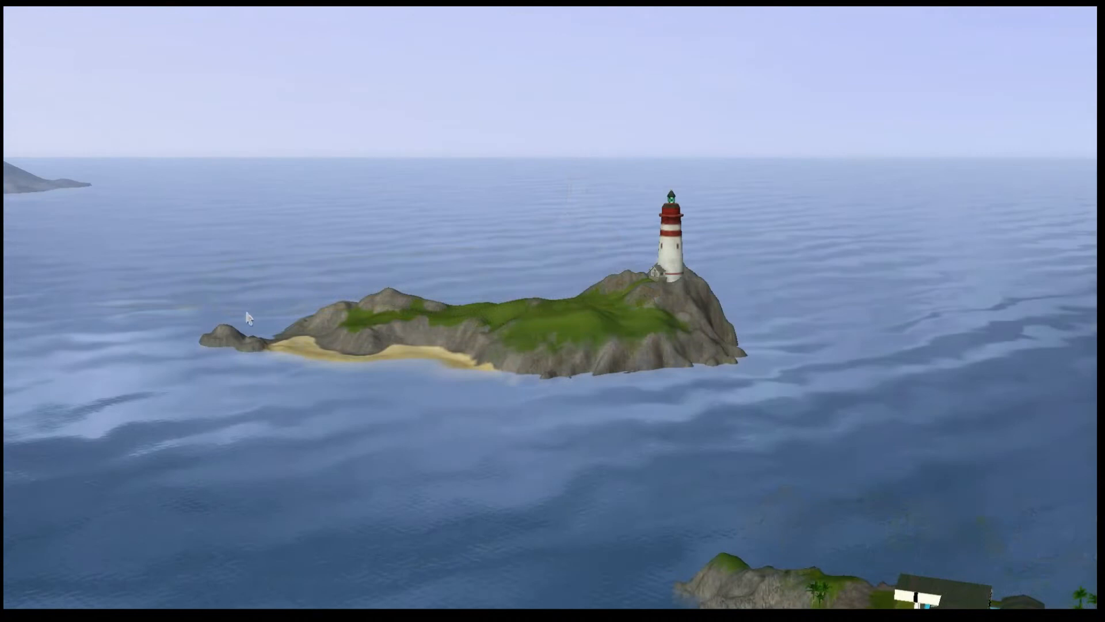
scroll(658, 361, "up", 2)
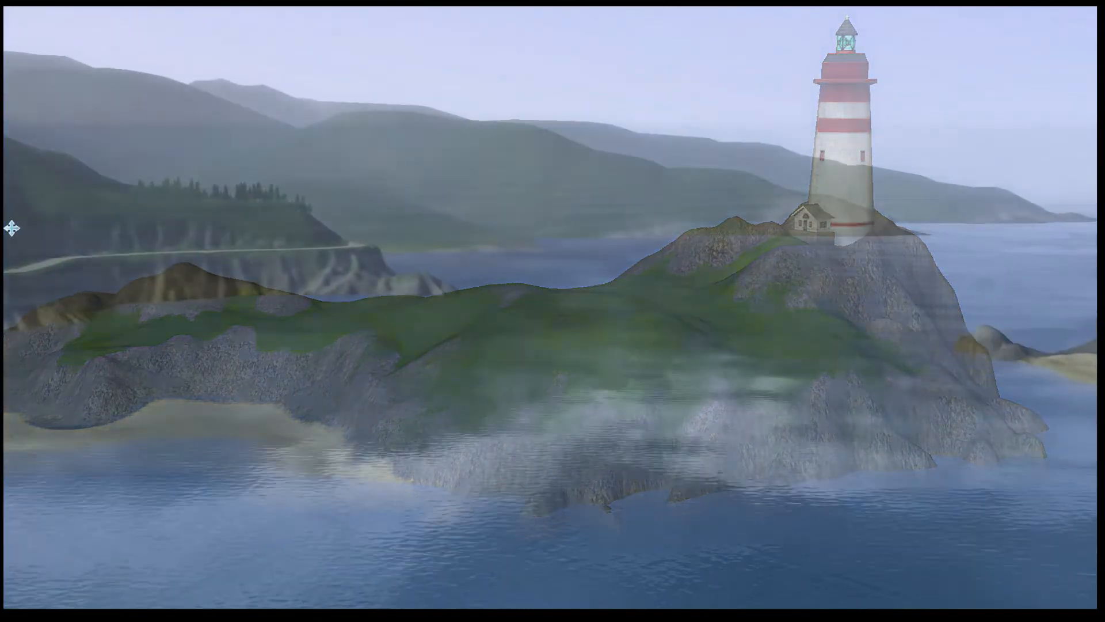
right_click_drag(96, 181, 328, 171)
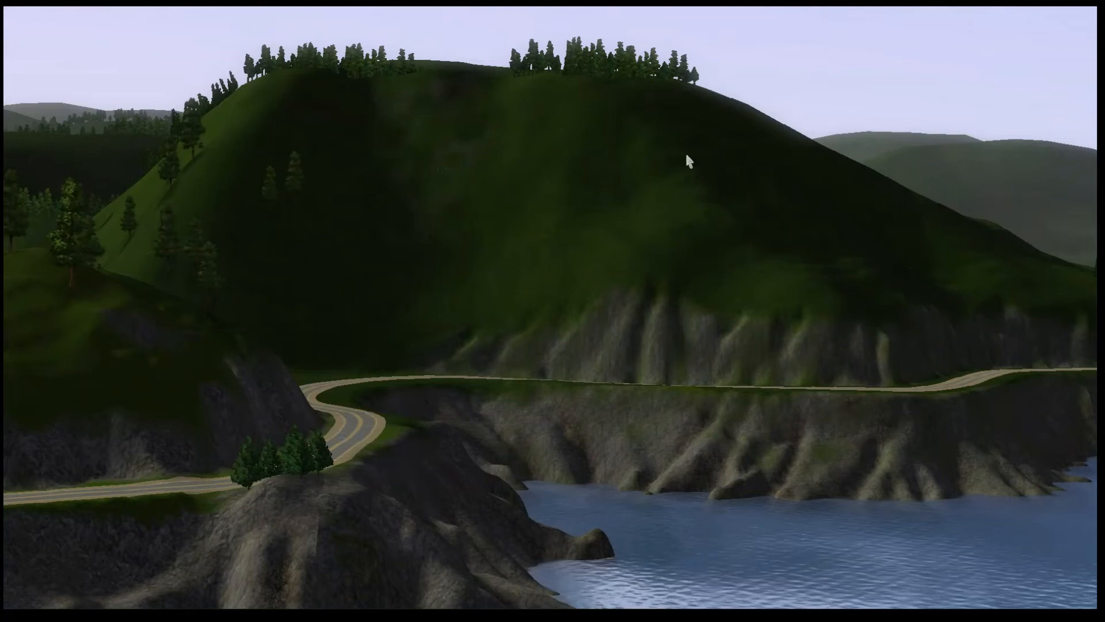
right_click_drag(762, 219, 502, 205)
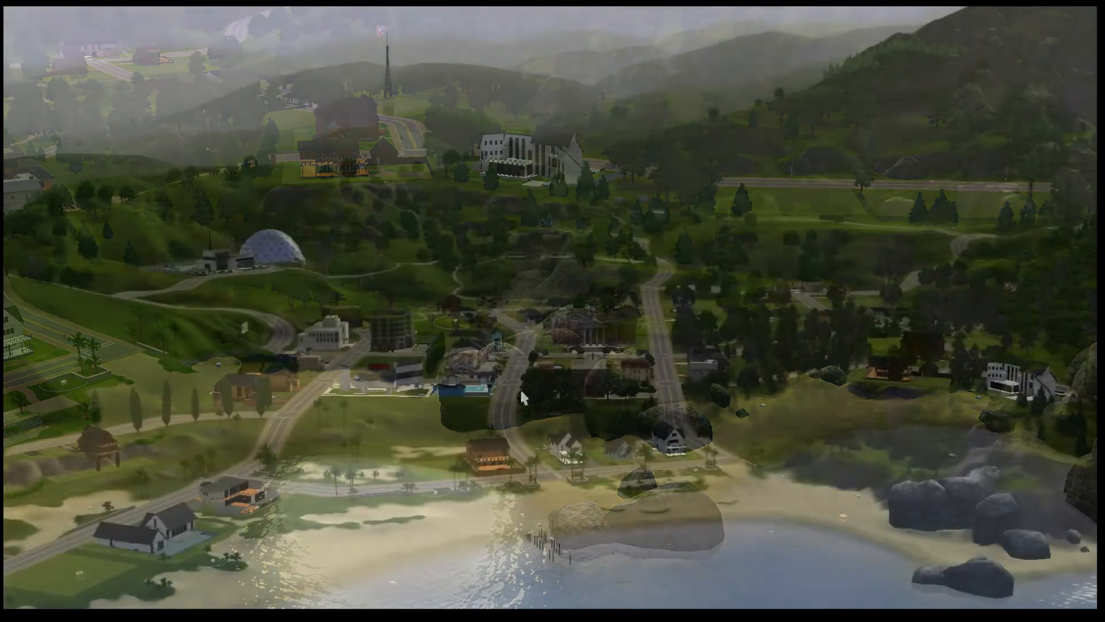
Step: Review the downtown area, the domed science facility and the tree-covered hills behind the town
scroll(588, 226, "up", 3)
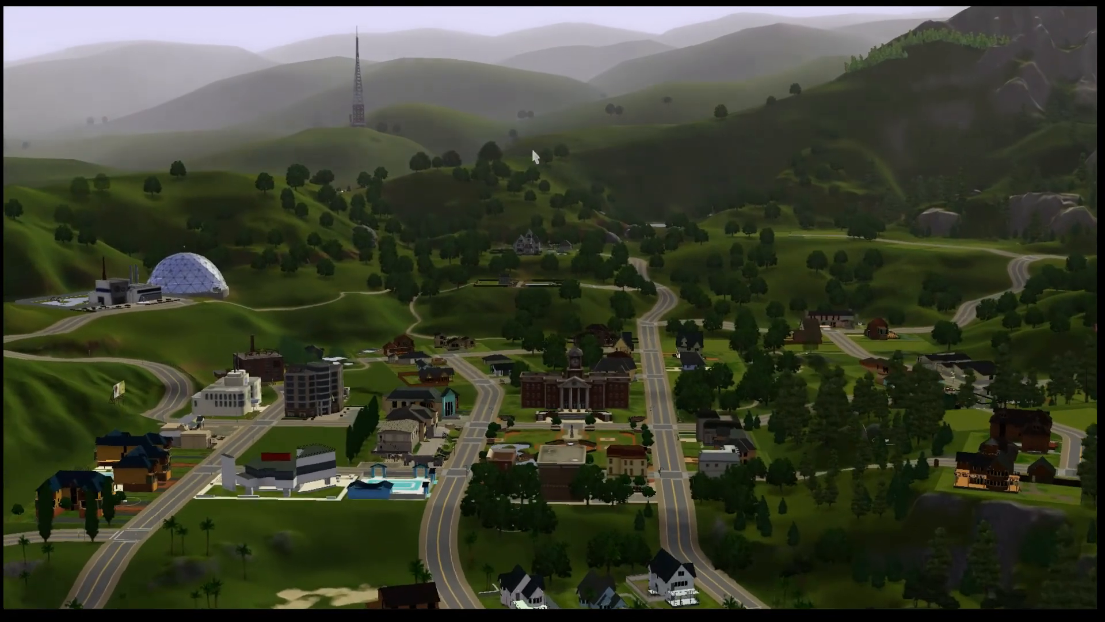
scroll(599, 320, "down", 1)
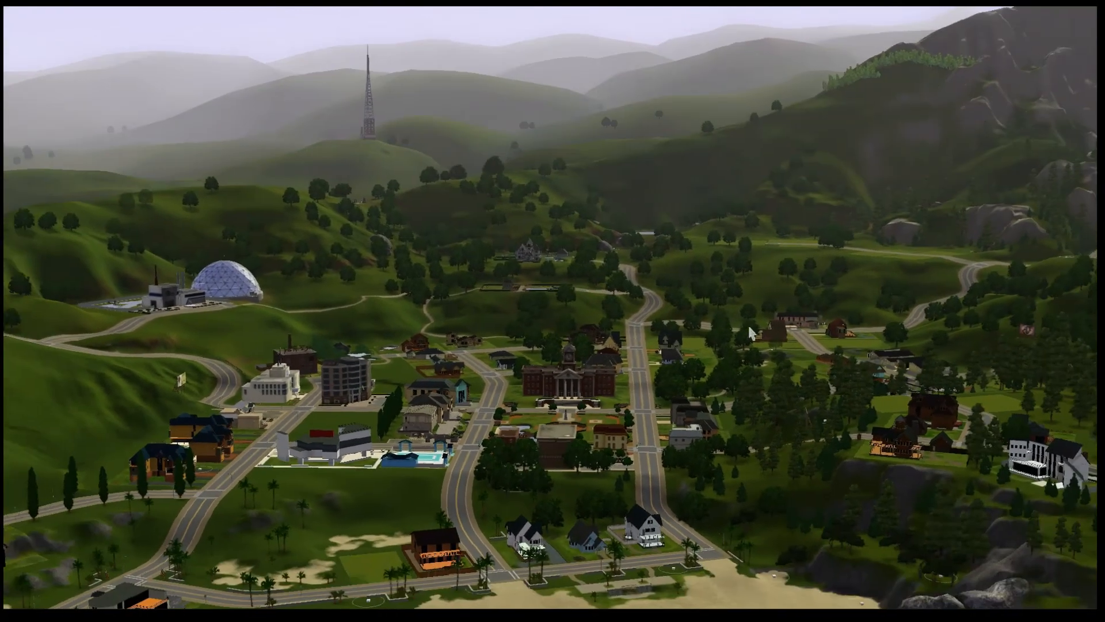
scroll(748, 324, "up", 1)
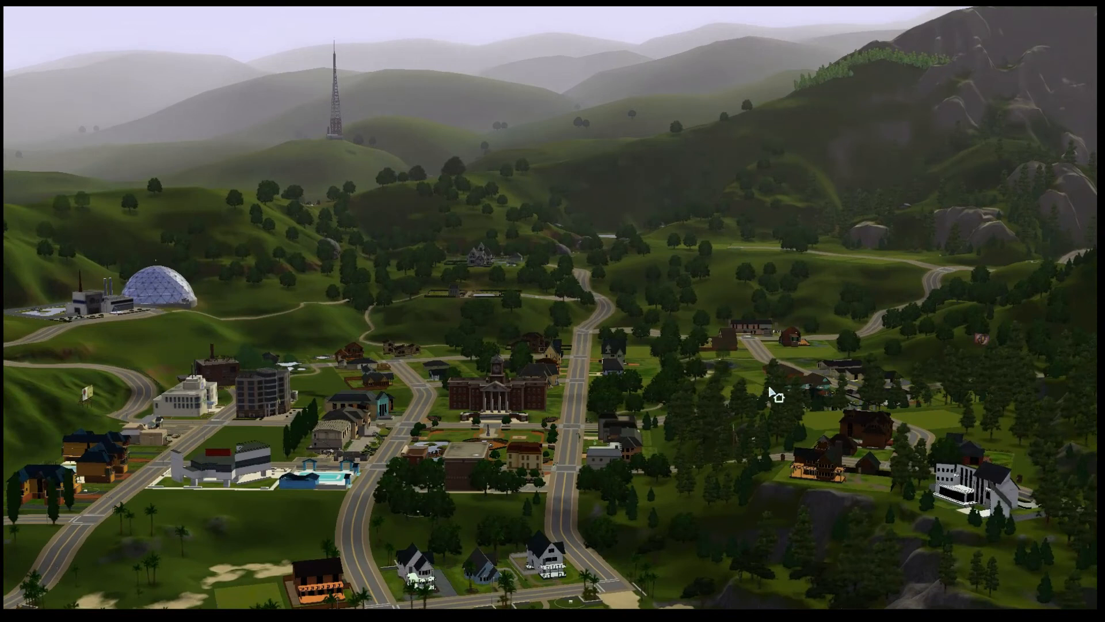
scroll(302, 167, "up", 2)
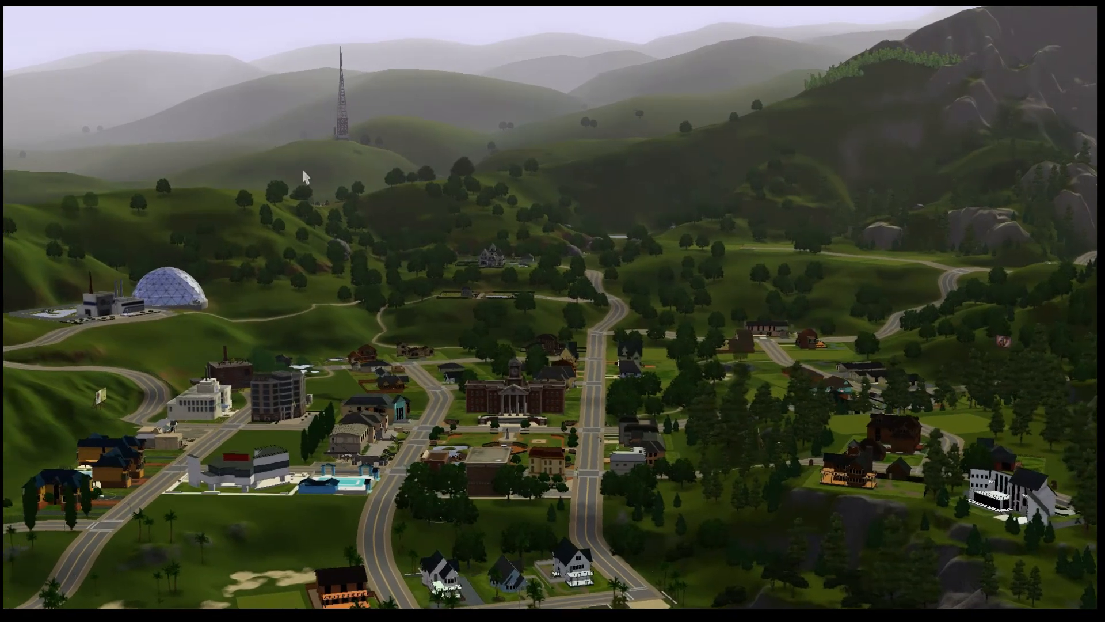
scroll(232, 111, "down", 1)
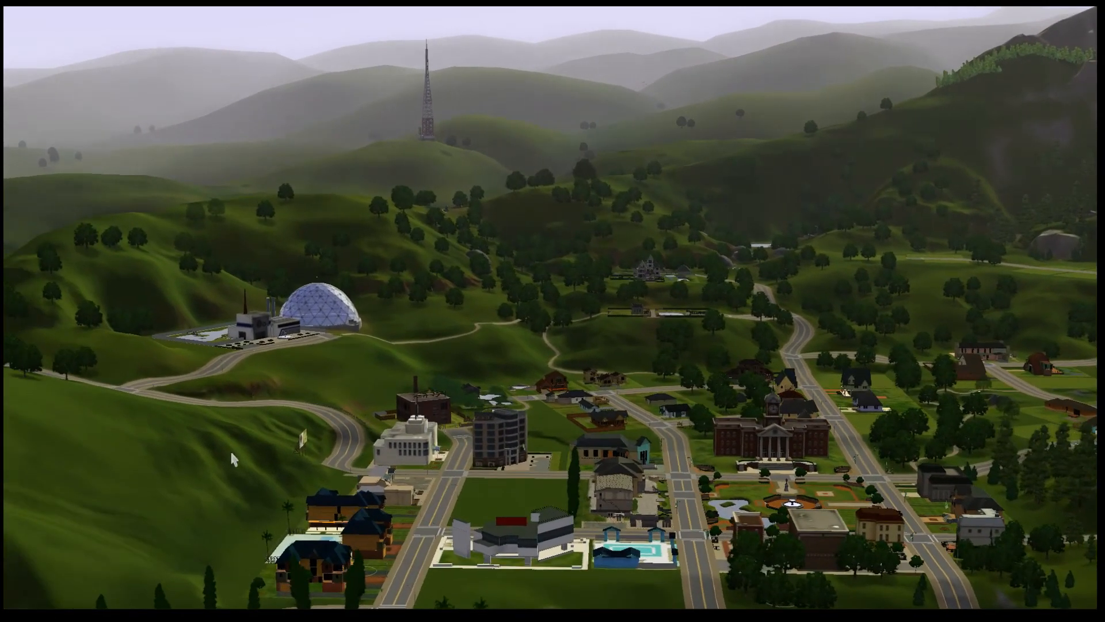
scroll(178, 239, "up", 1)
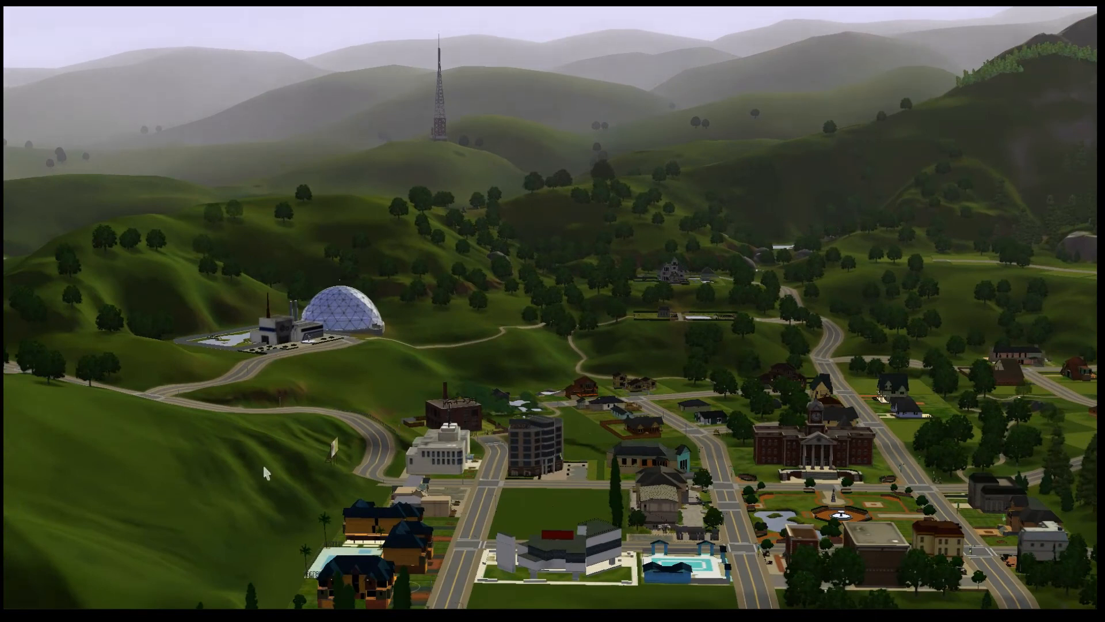